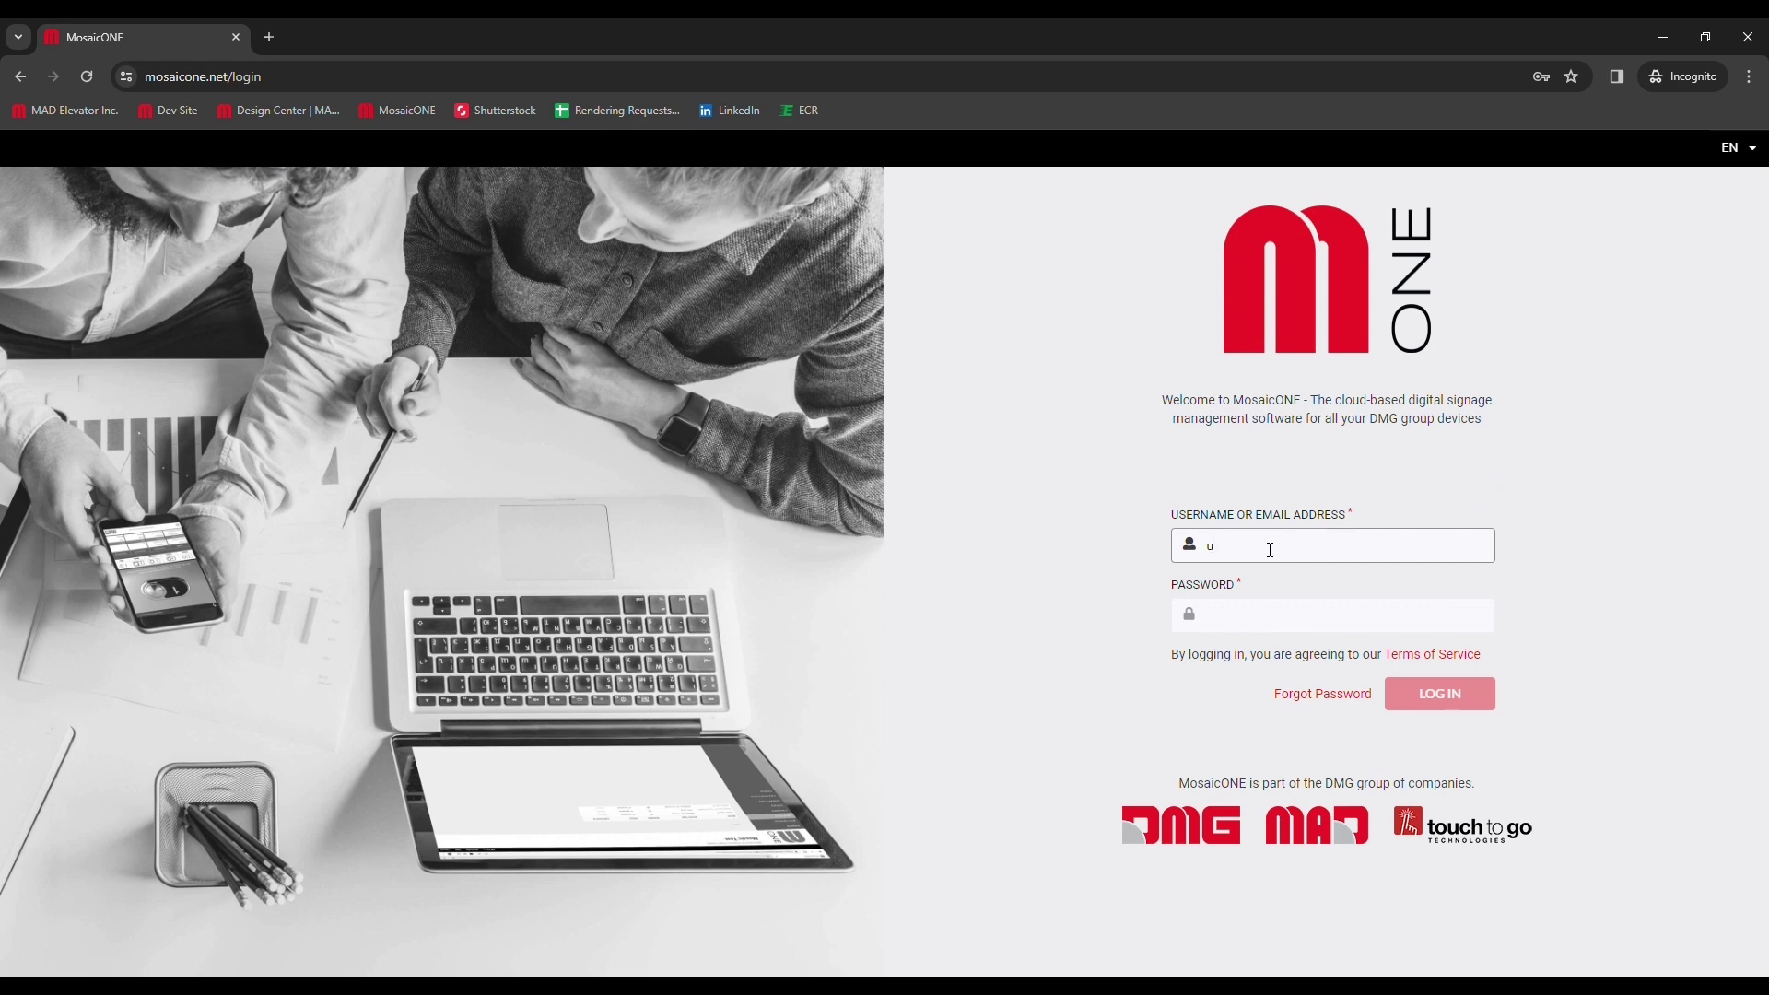
- Log in to MosaicONE with the account's e-mail address and password
text(madelevator.com)
key(Tab)
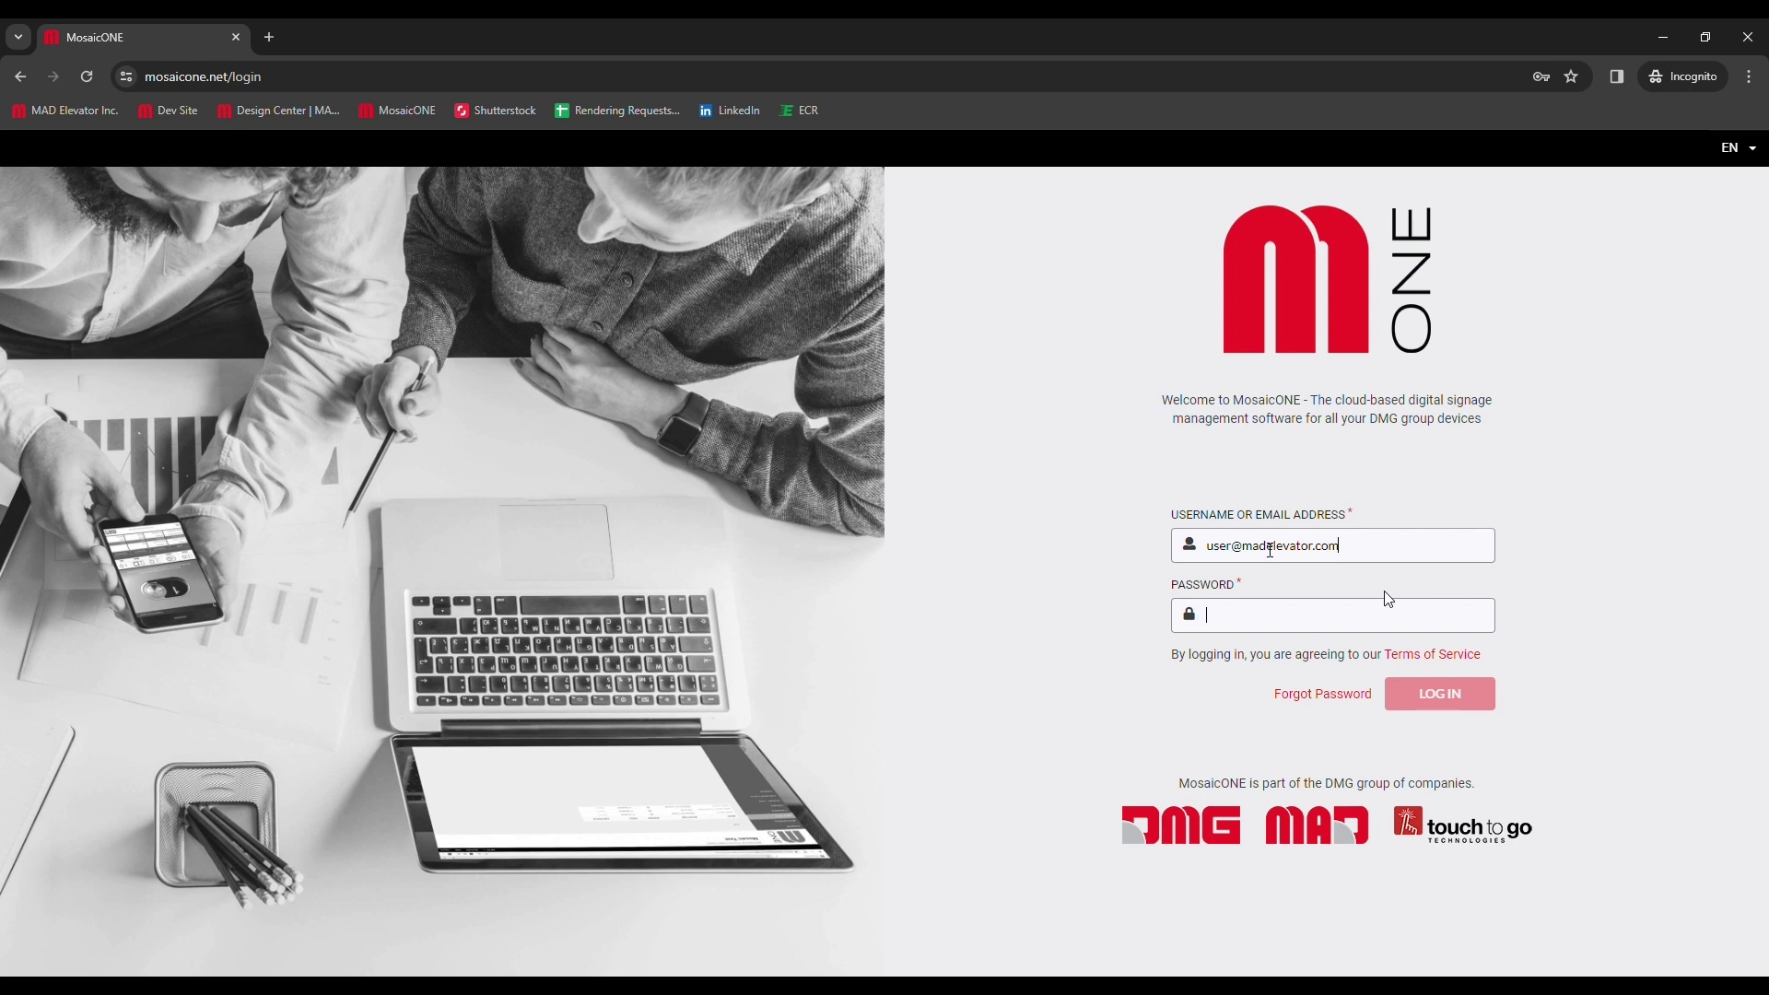
text(************)
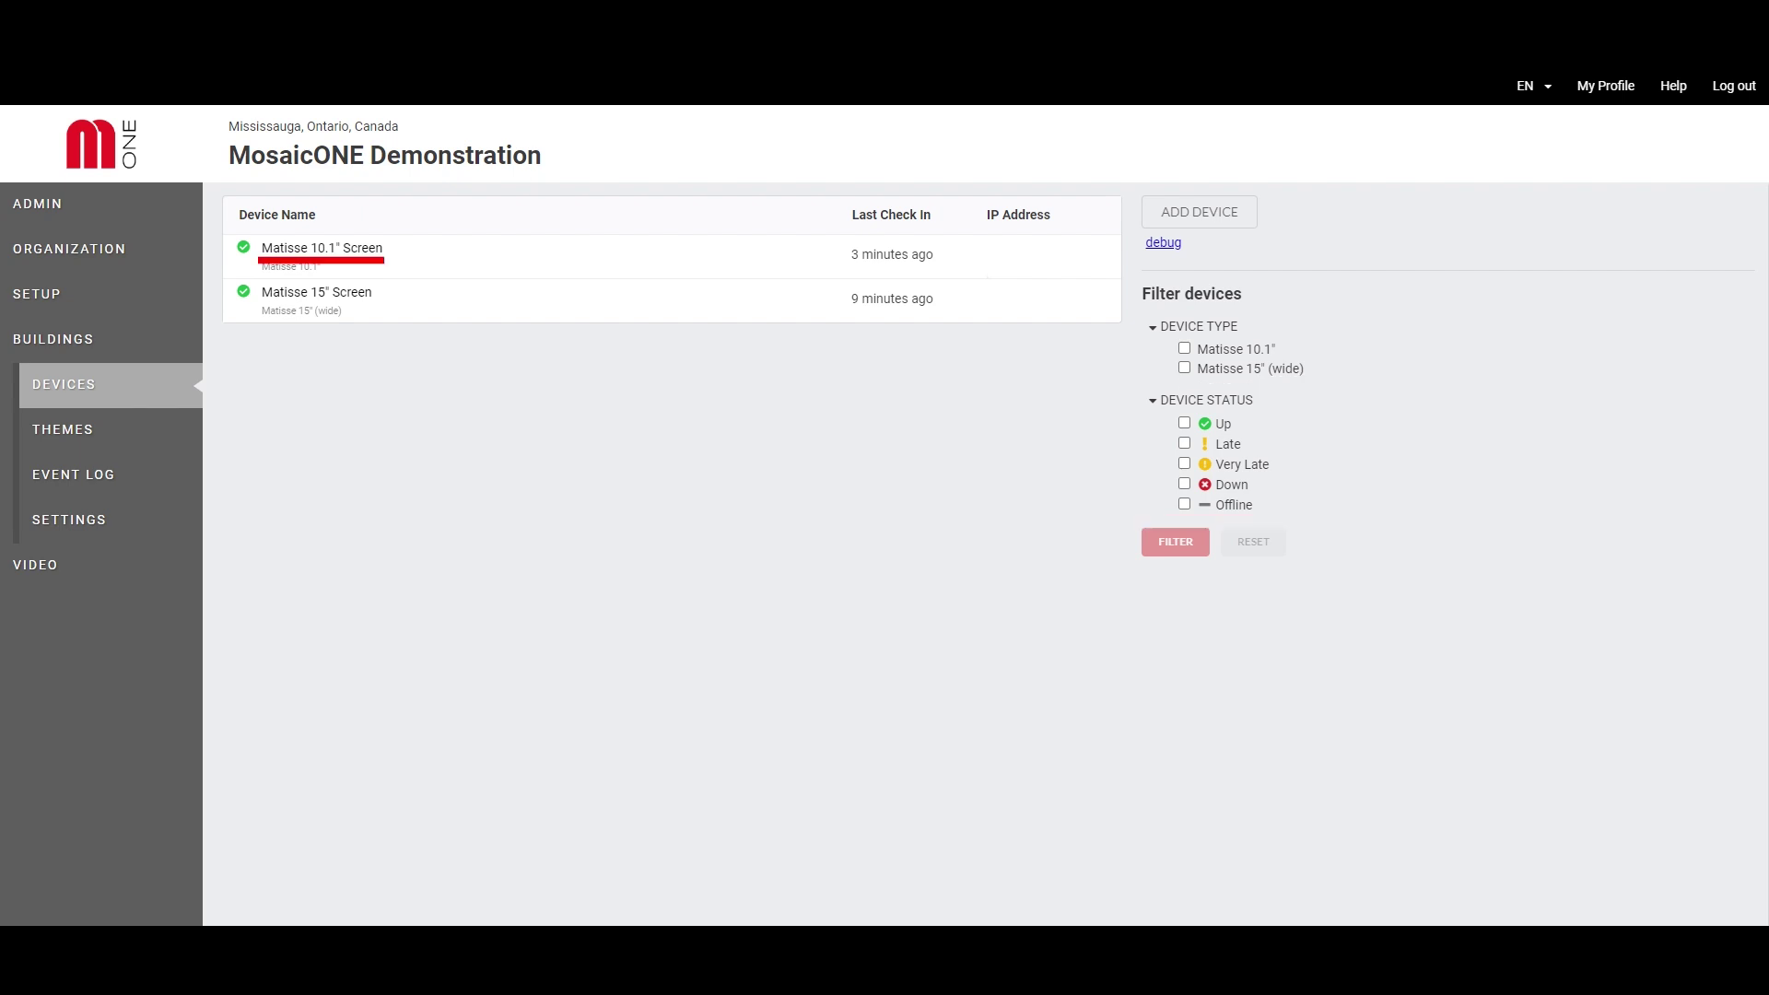
- View the Matisse 10.1" Screen device details, then go to the building's Themes list
click(321, 248)
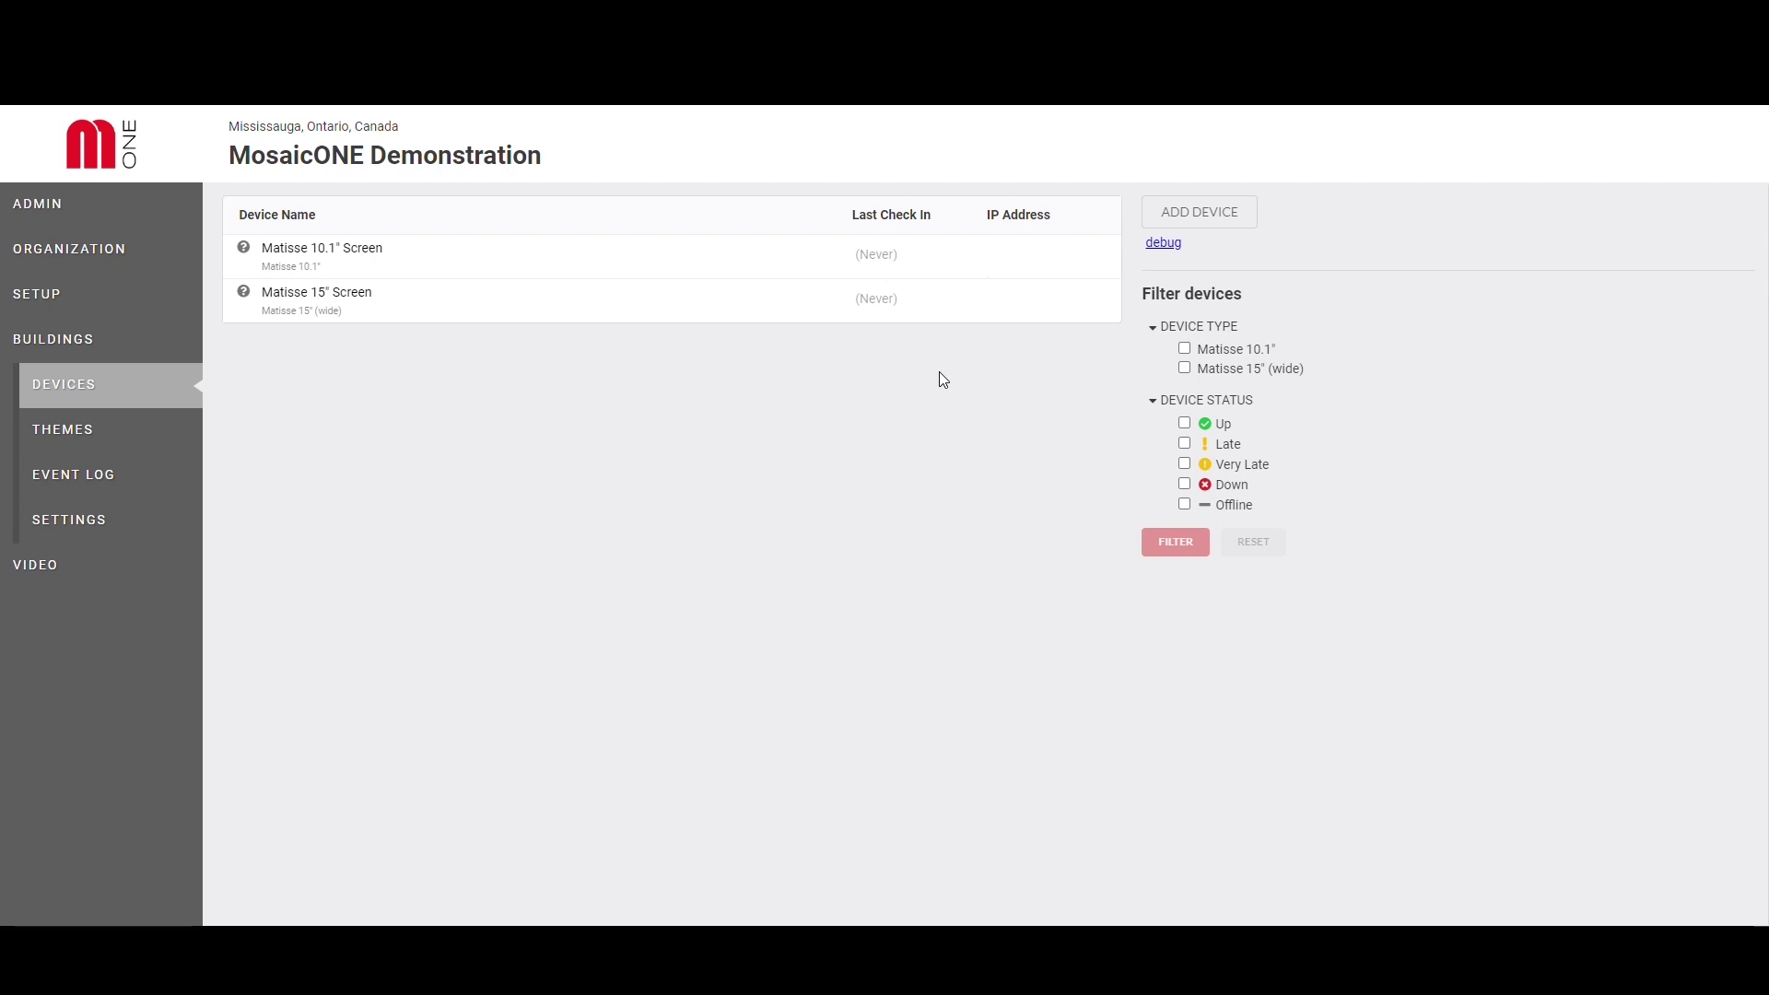
click(129, 443)
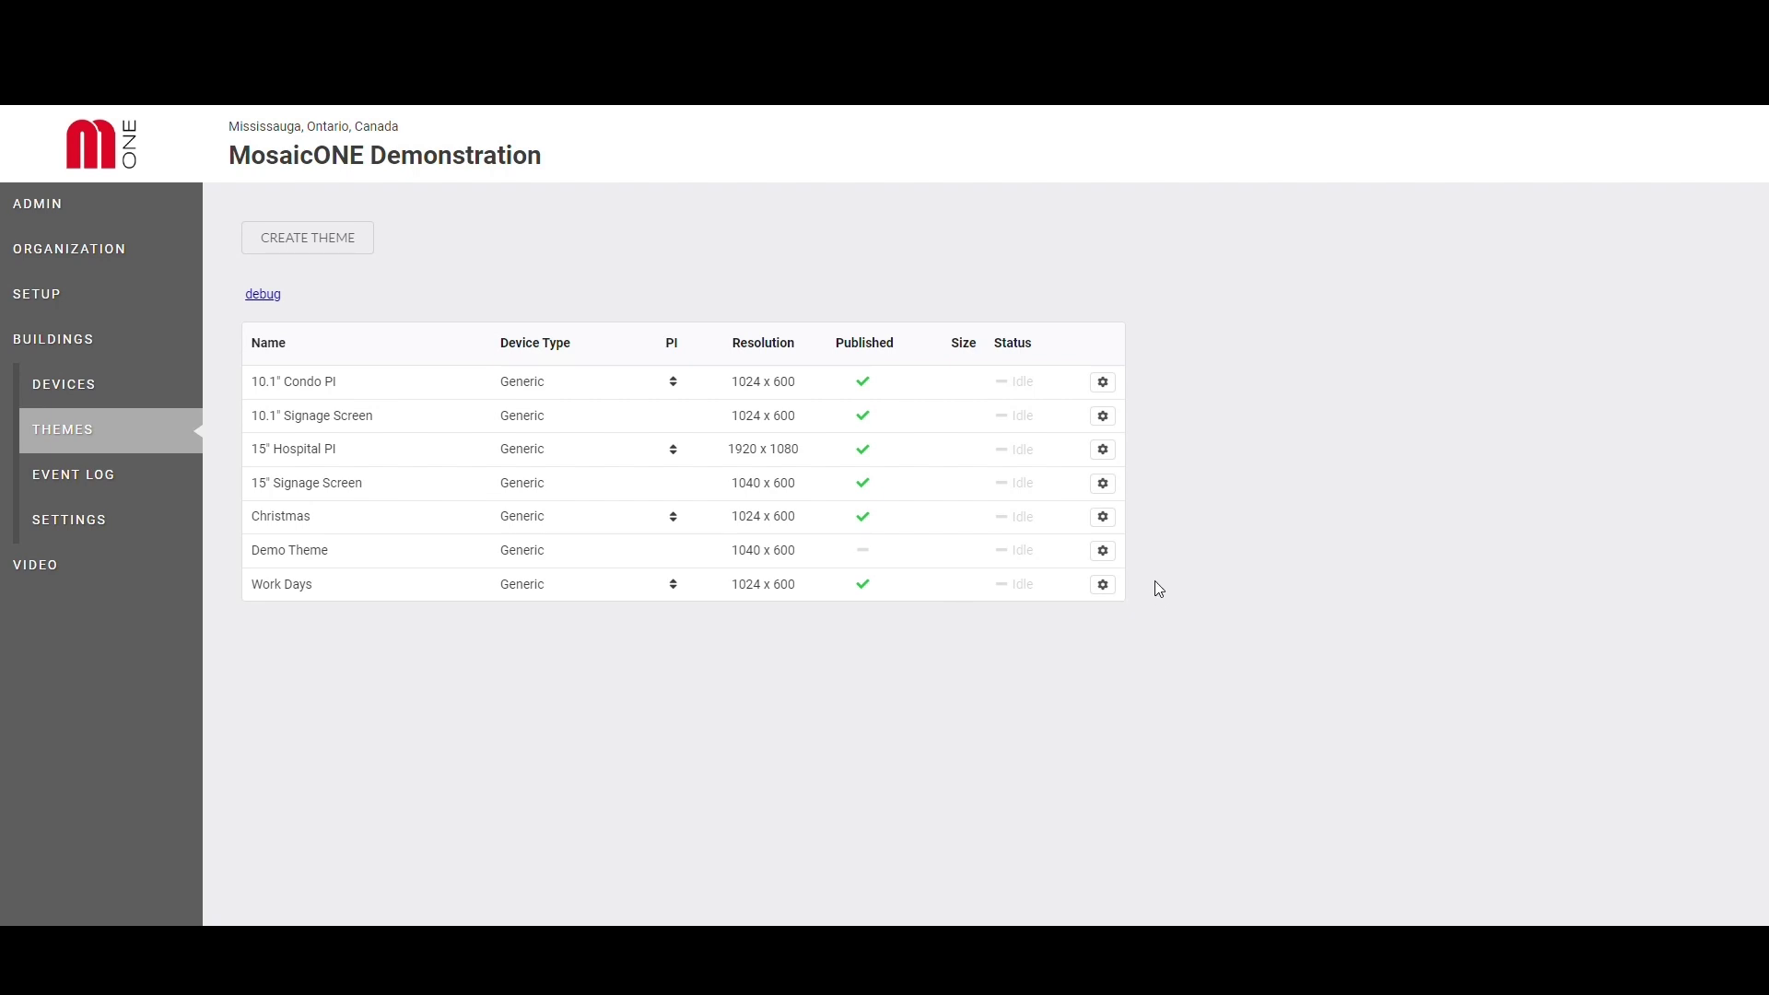
- Copy Demo Theme as 'Training Theme' and open the new theme in the layout editor
click(1103, 552)
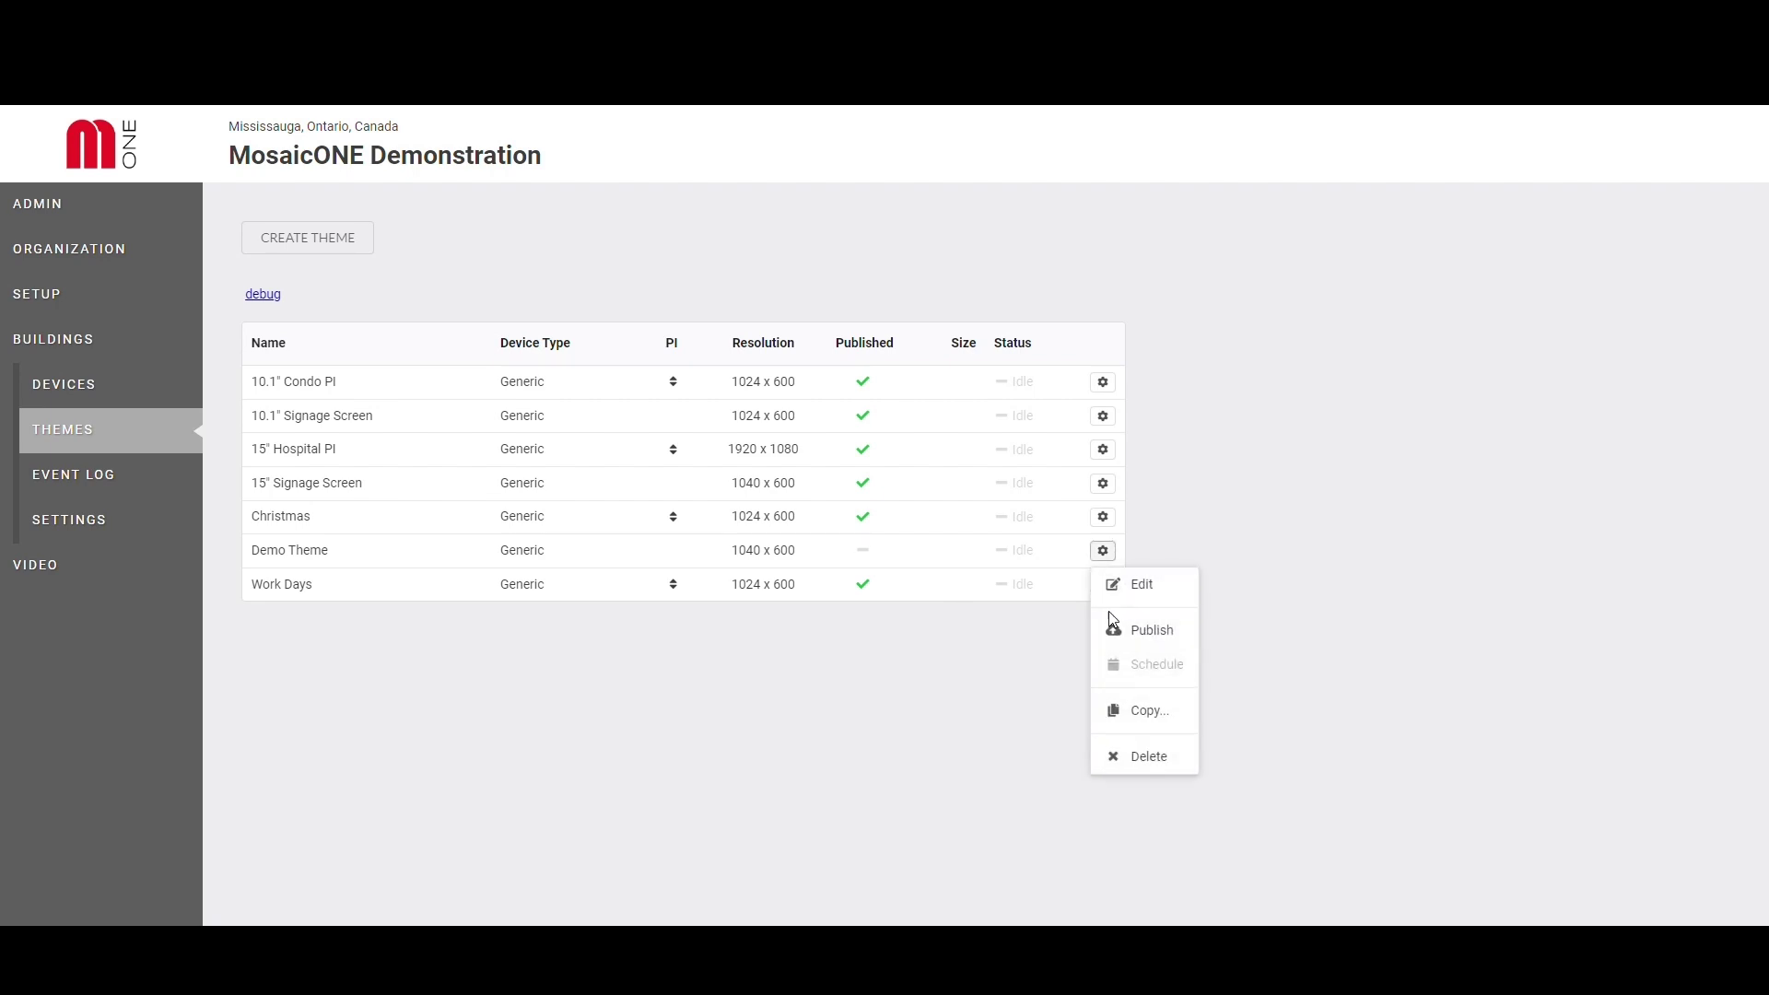
click(1175, 715)
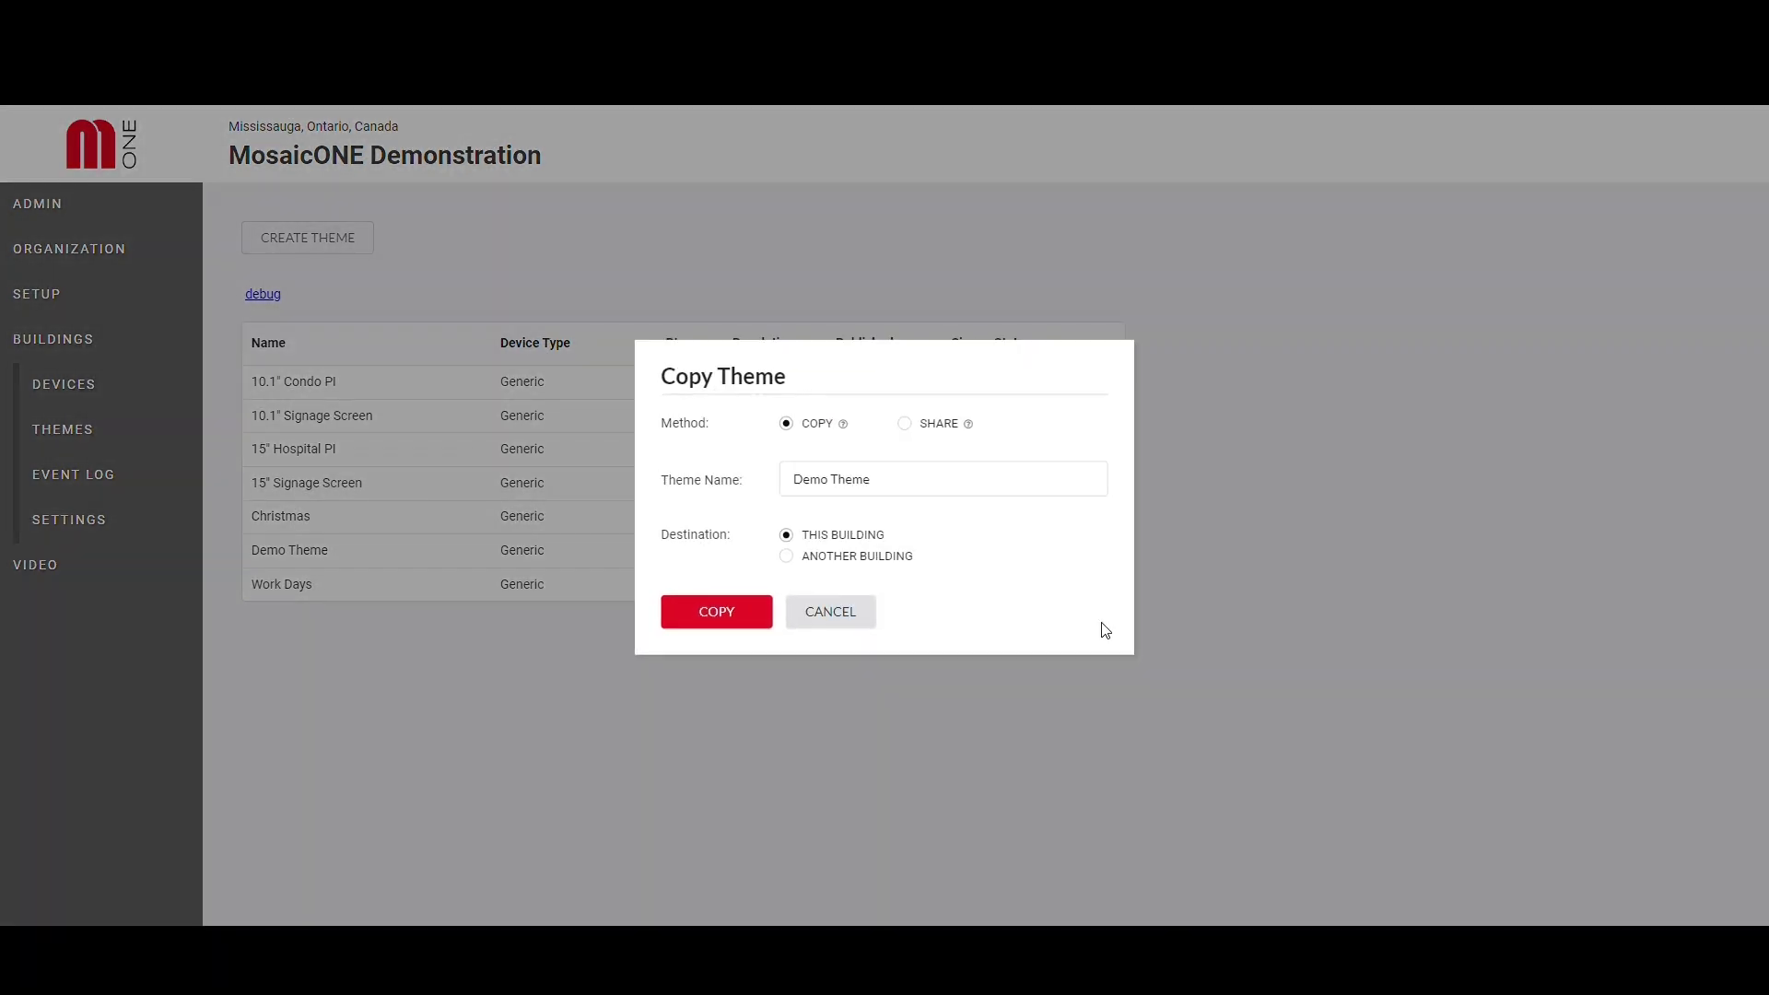
drag(926, 495, 754, 474)
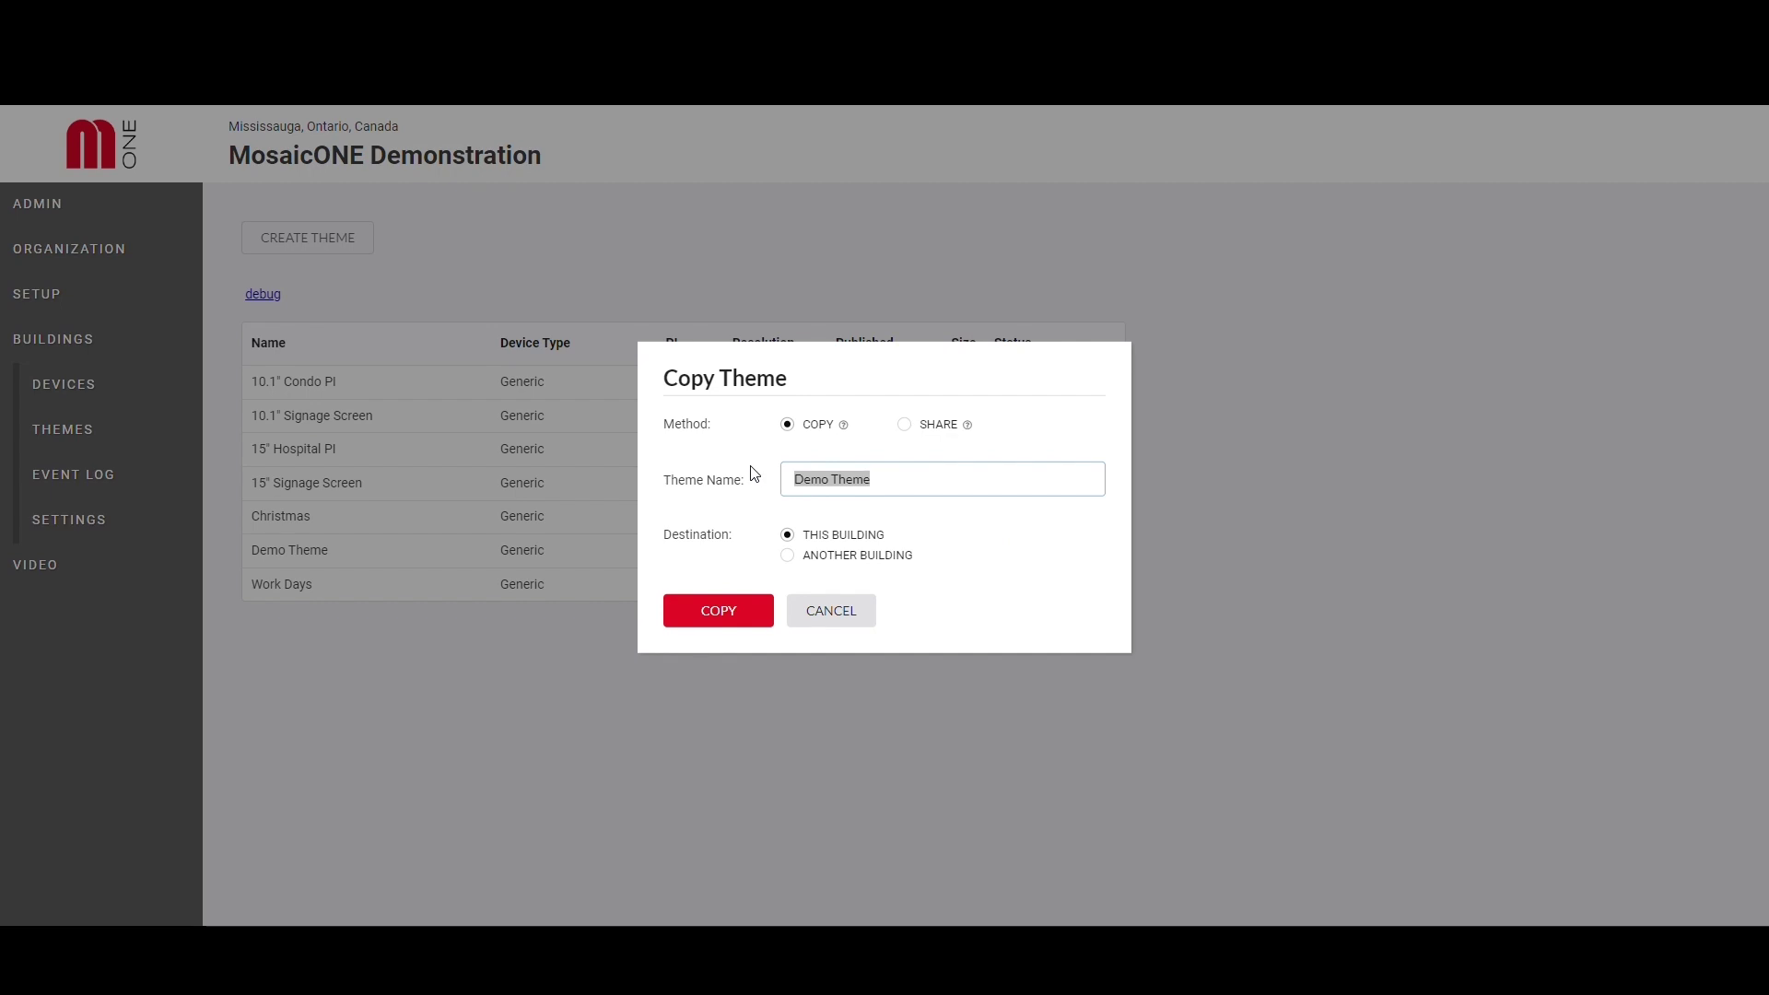
text(Training Theme)
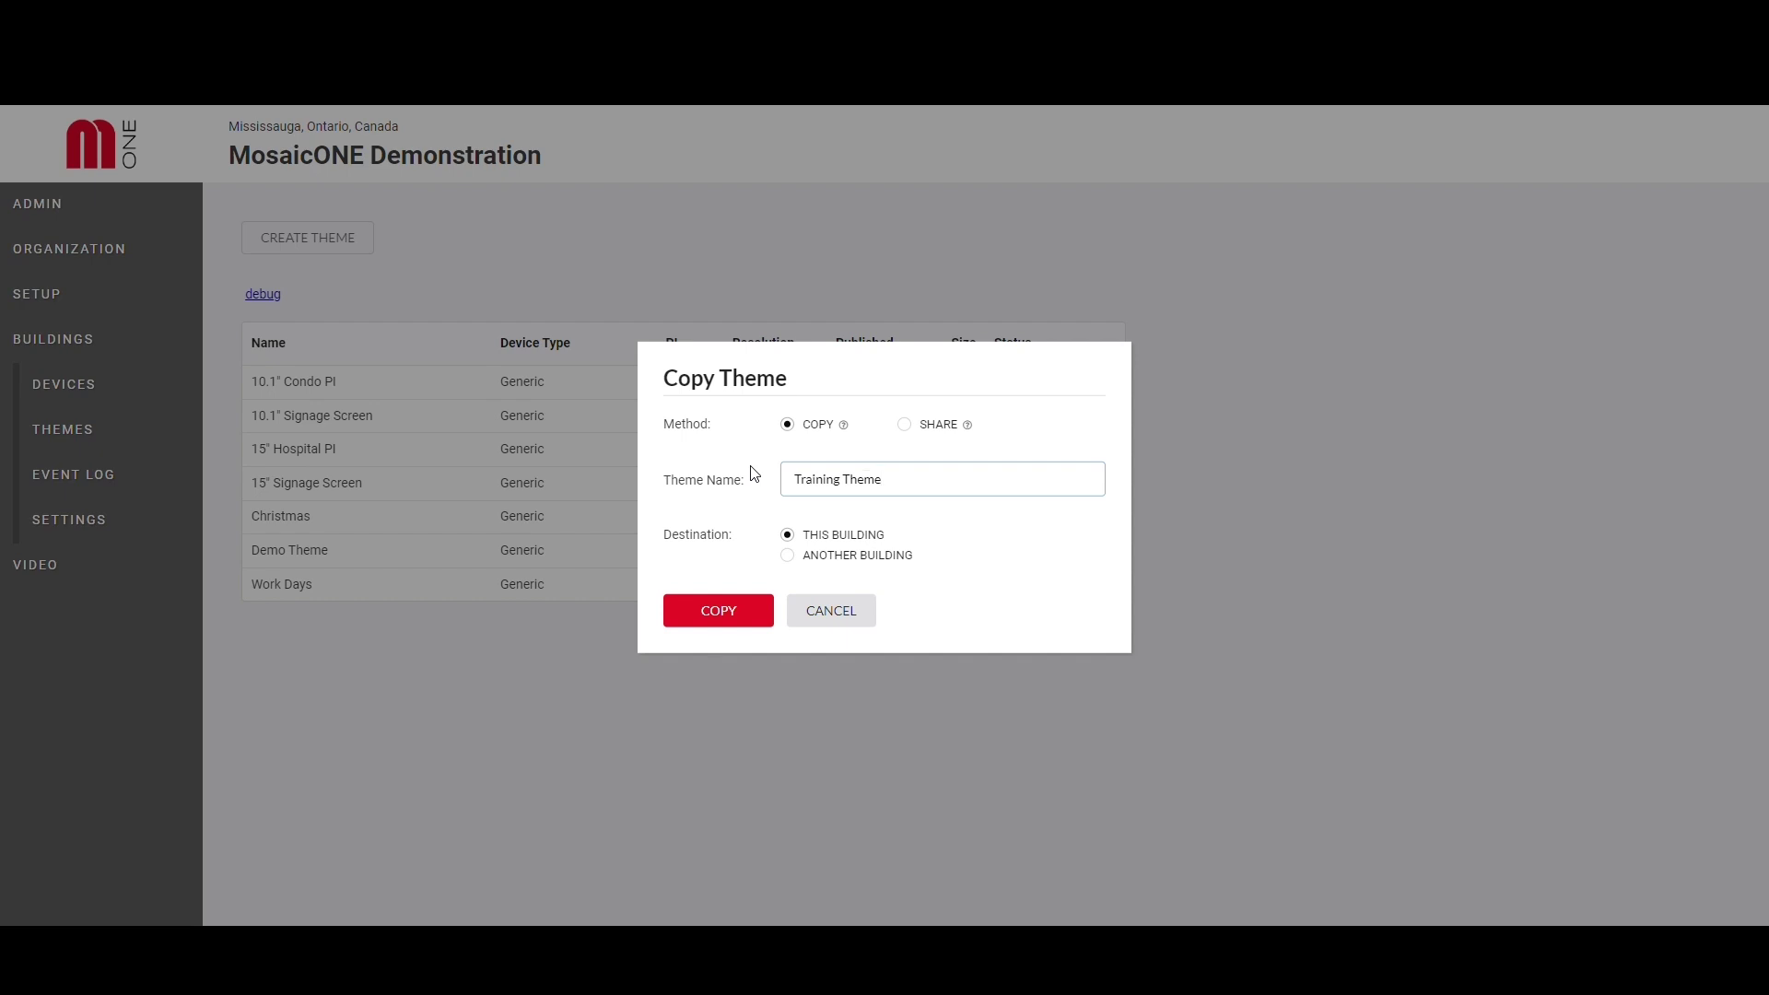
click(735, 610)
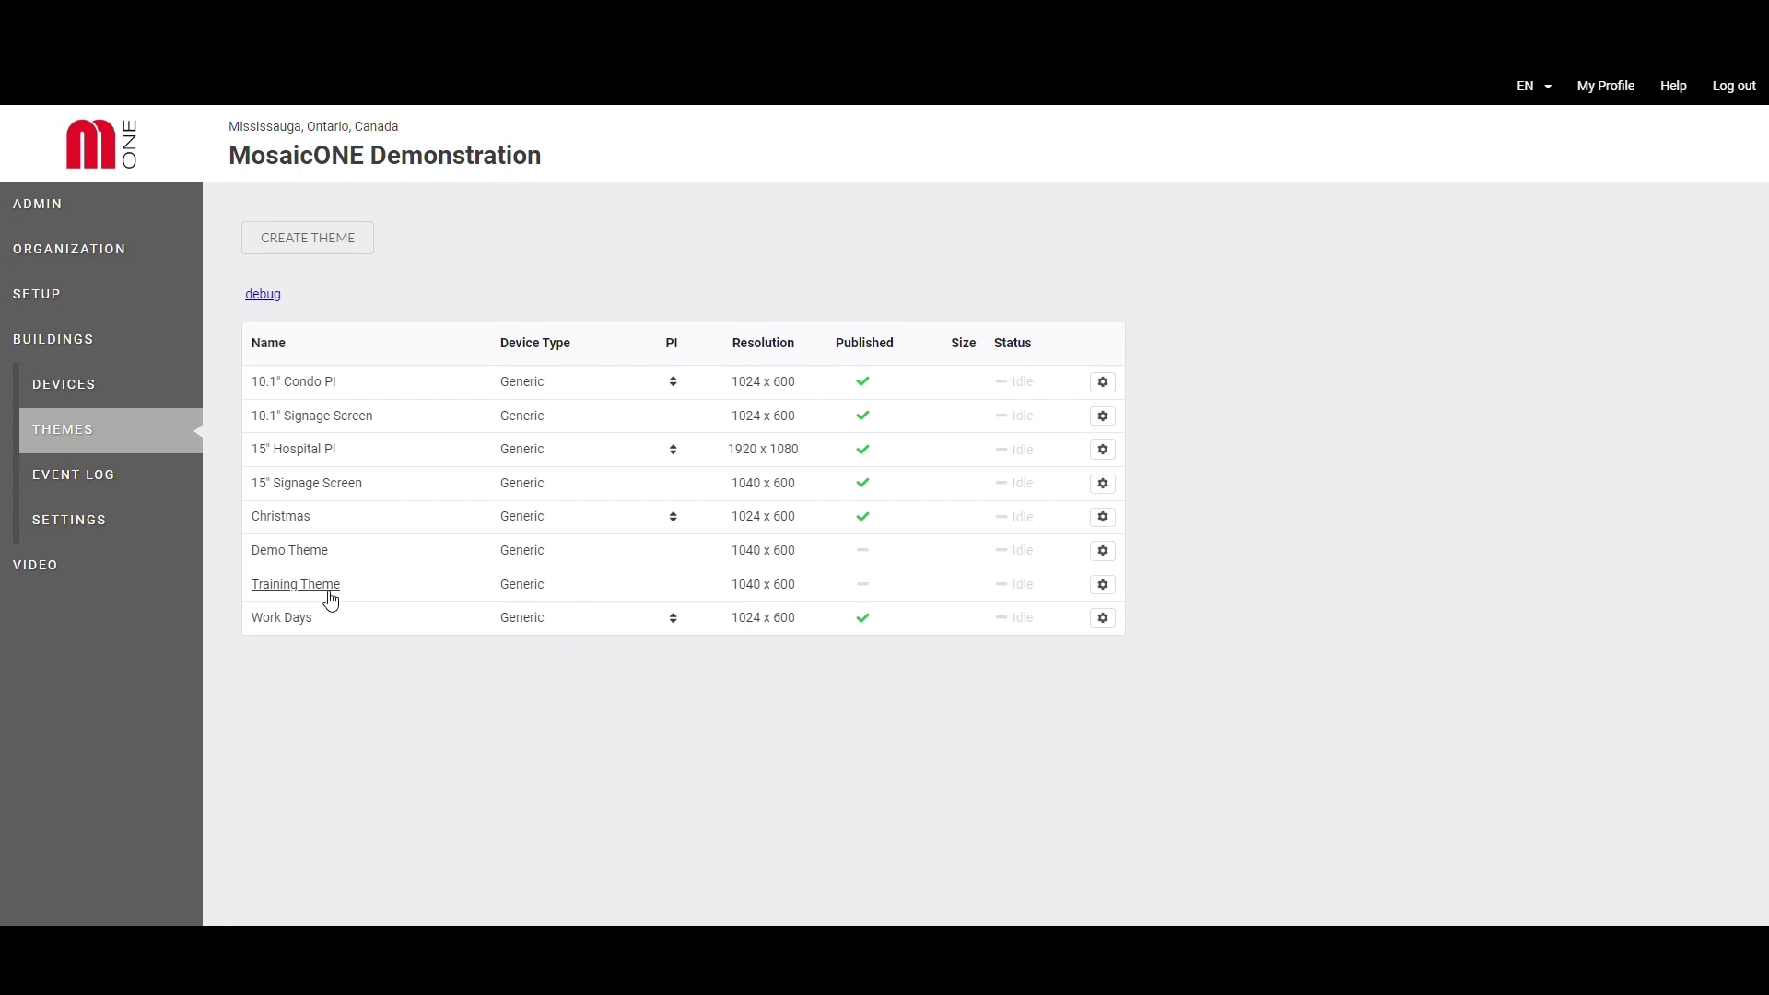
click(330, 594)
- Delete the logo, gallery, news2, news1 and weather-2 areas from the layout
click(218, 170)
click(220, 169)
click(219, 169)
click(220, 169)
click(221, 172)
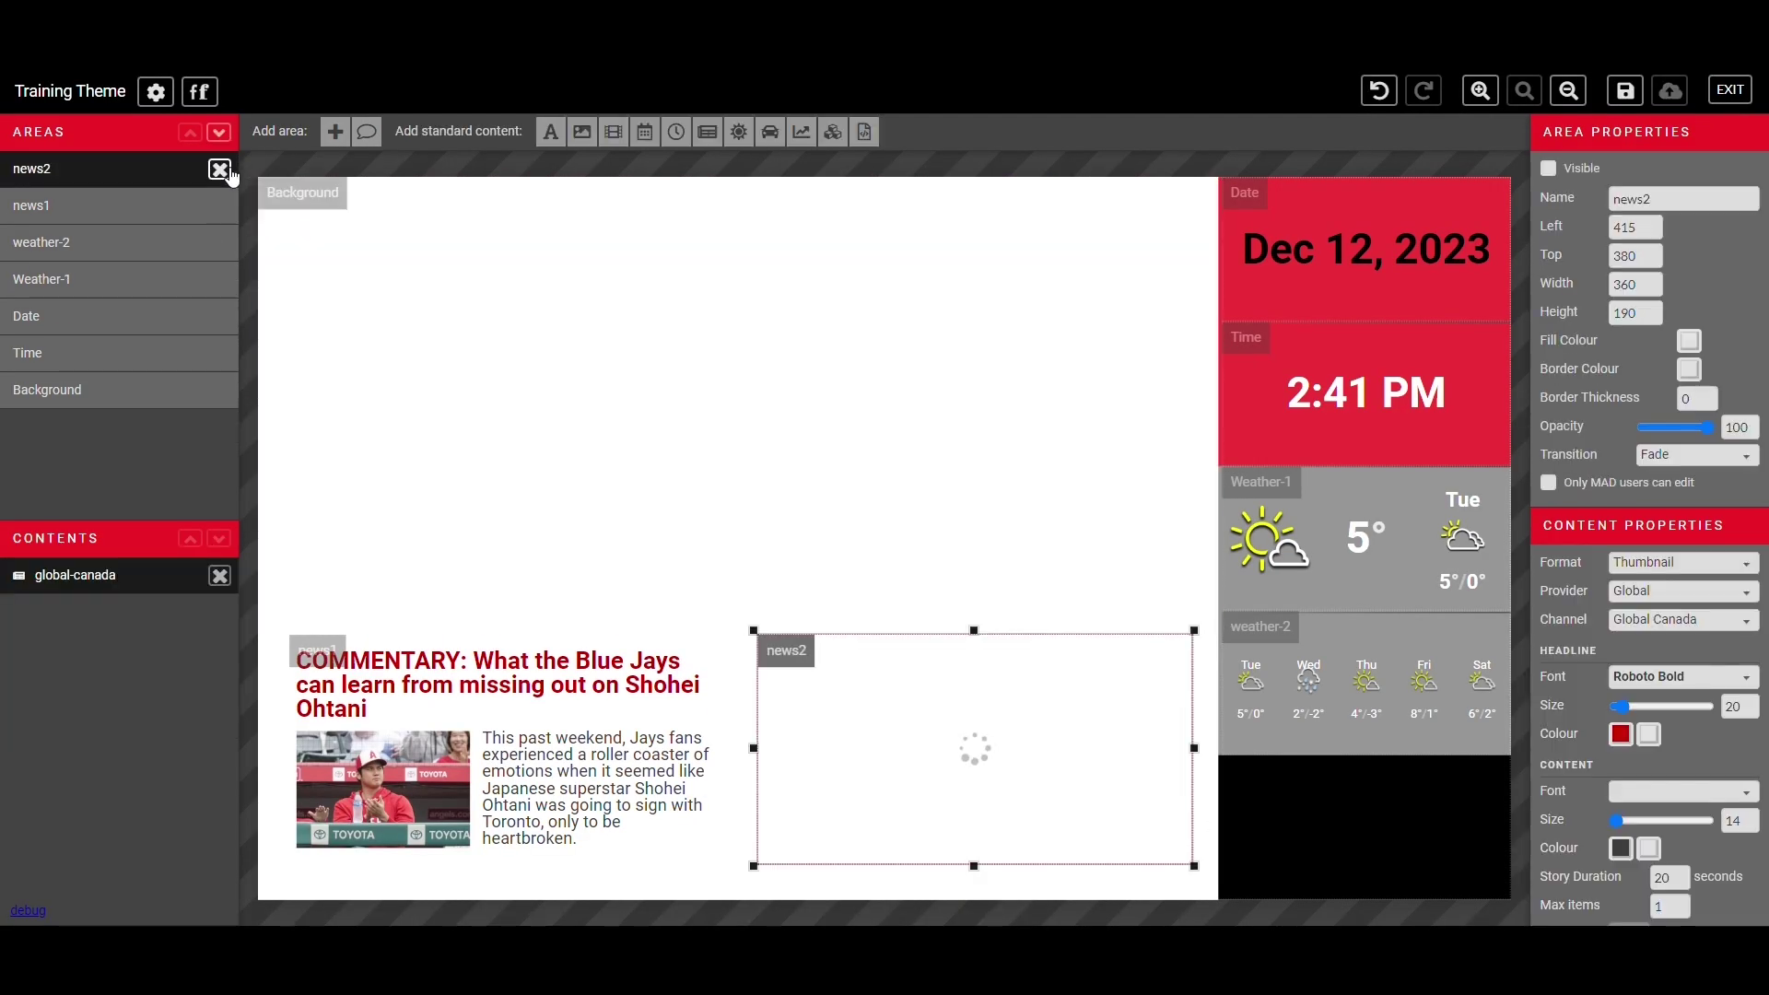
click(219, 169)
click(219, 170)
click(219, 170)
- Delete the Weather-1, Date and Time areas and the Background's lunchroom image
click(220, 170)
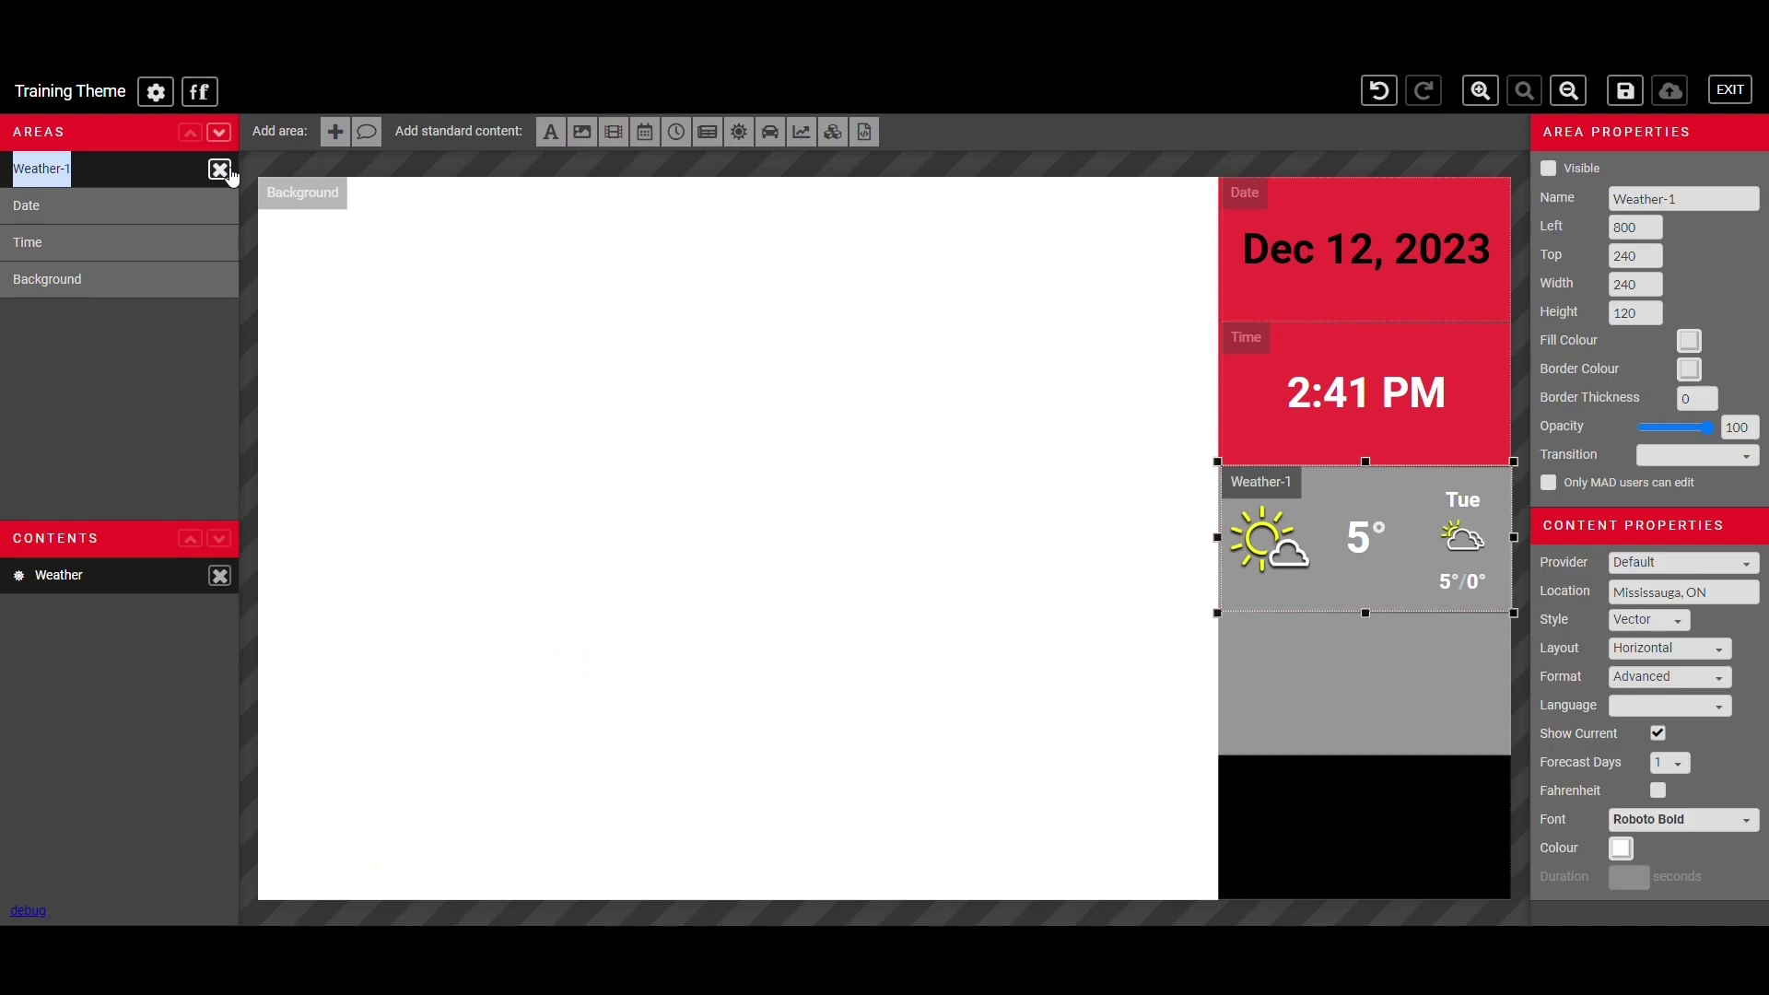
click(223, 172)
click(223, 171)
click(223, 171)
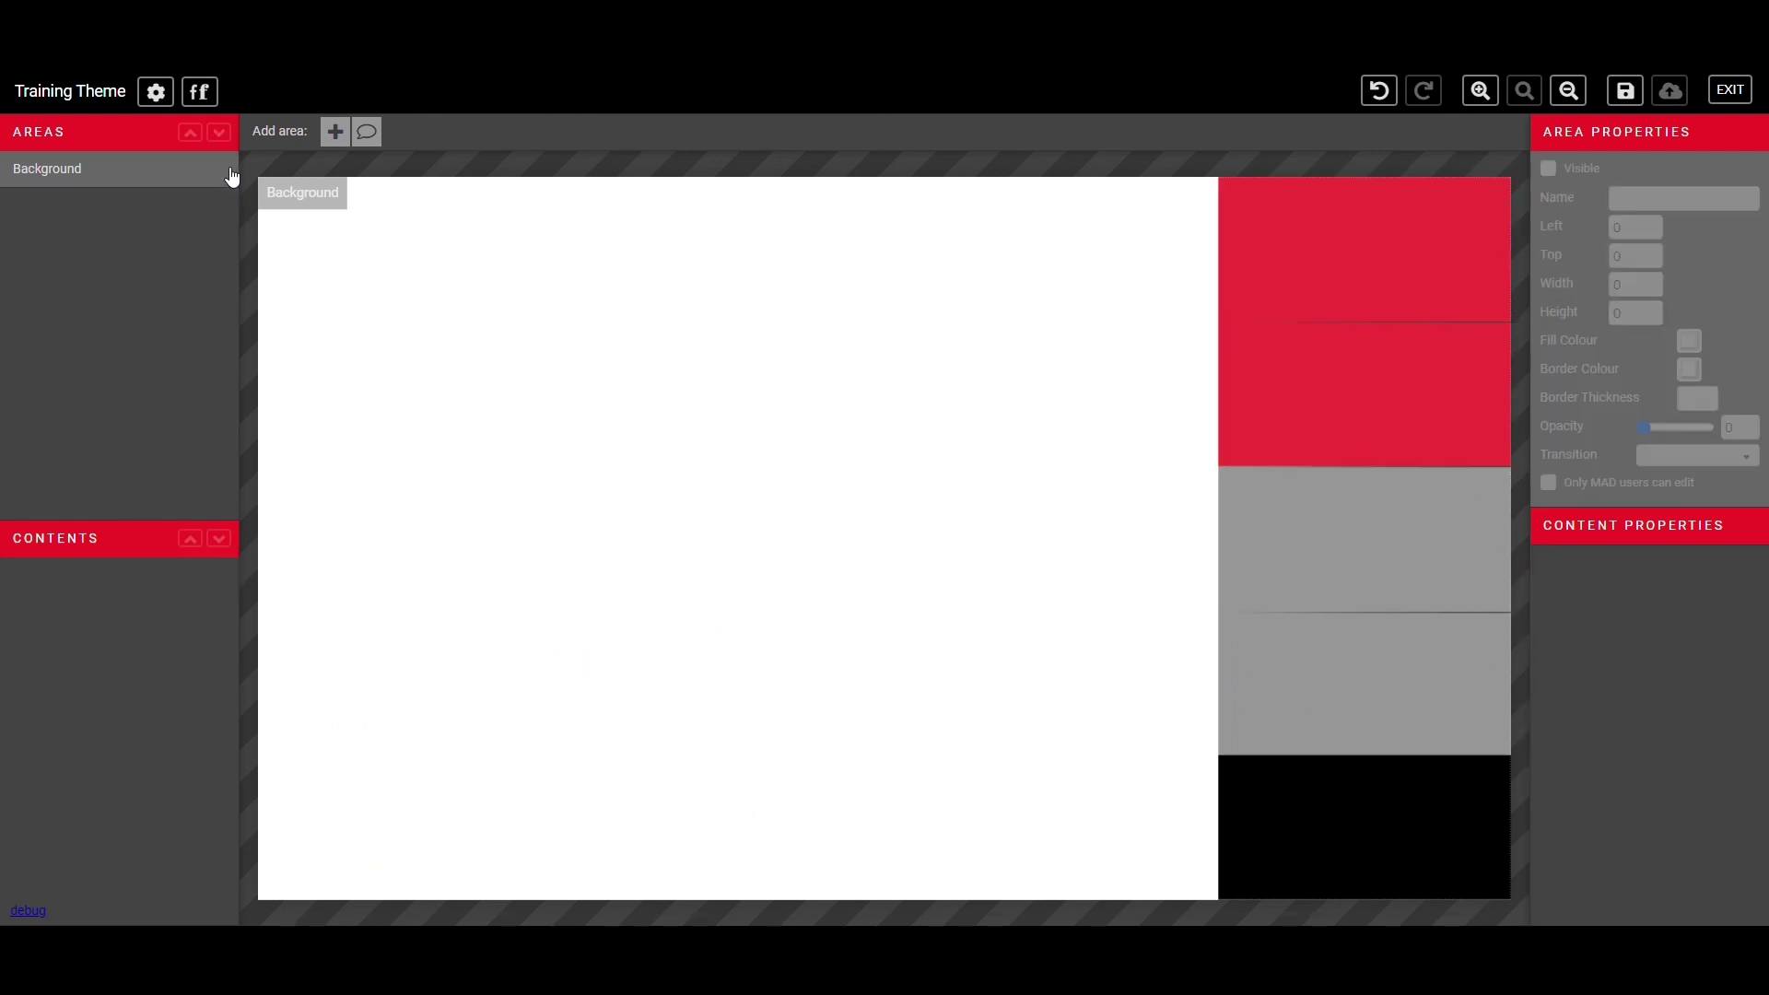
click(256, 164)
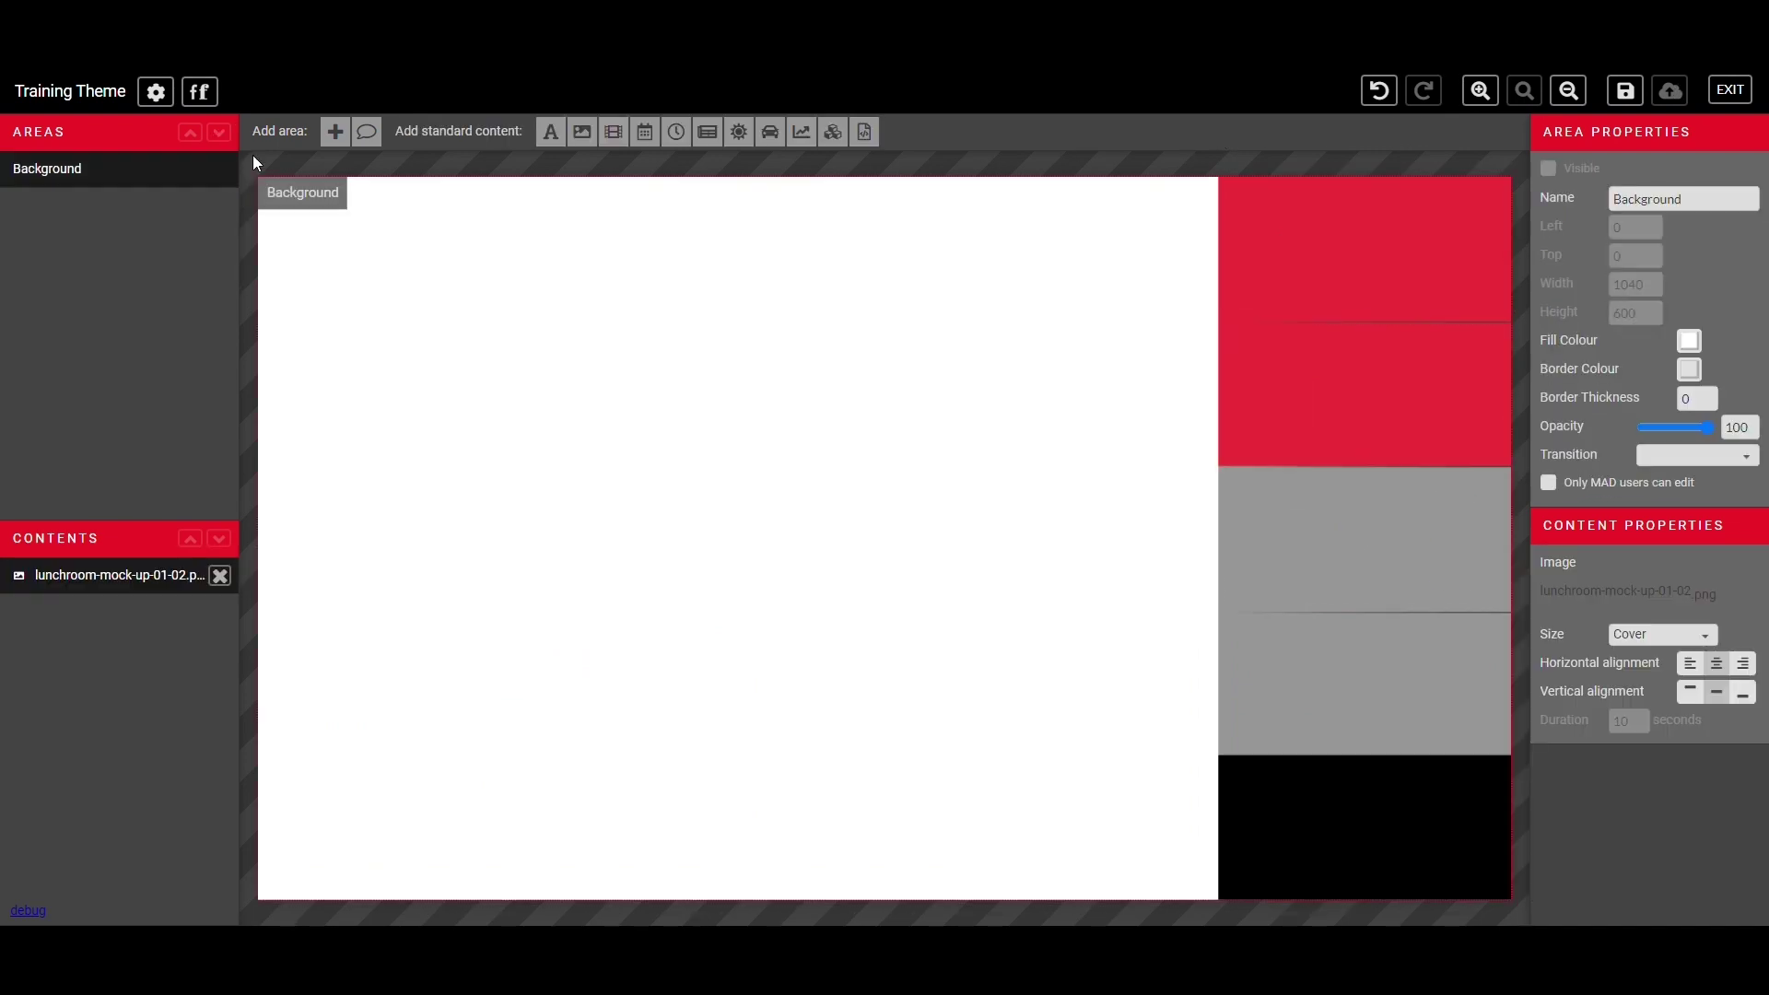
click(220, 576)
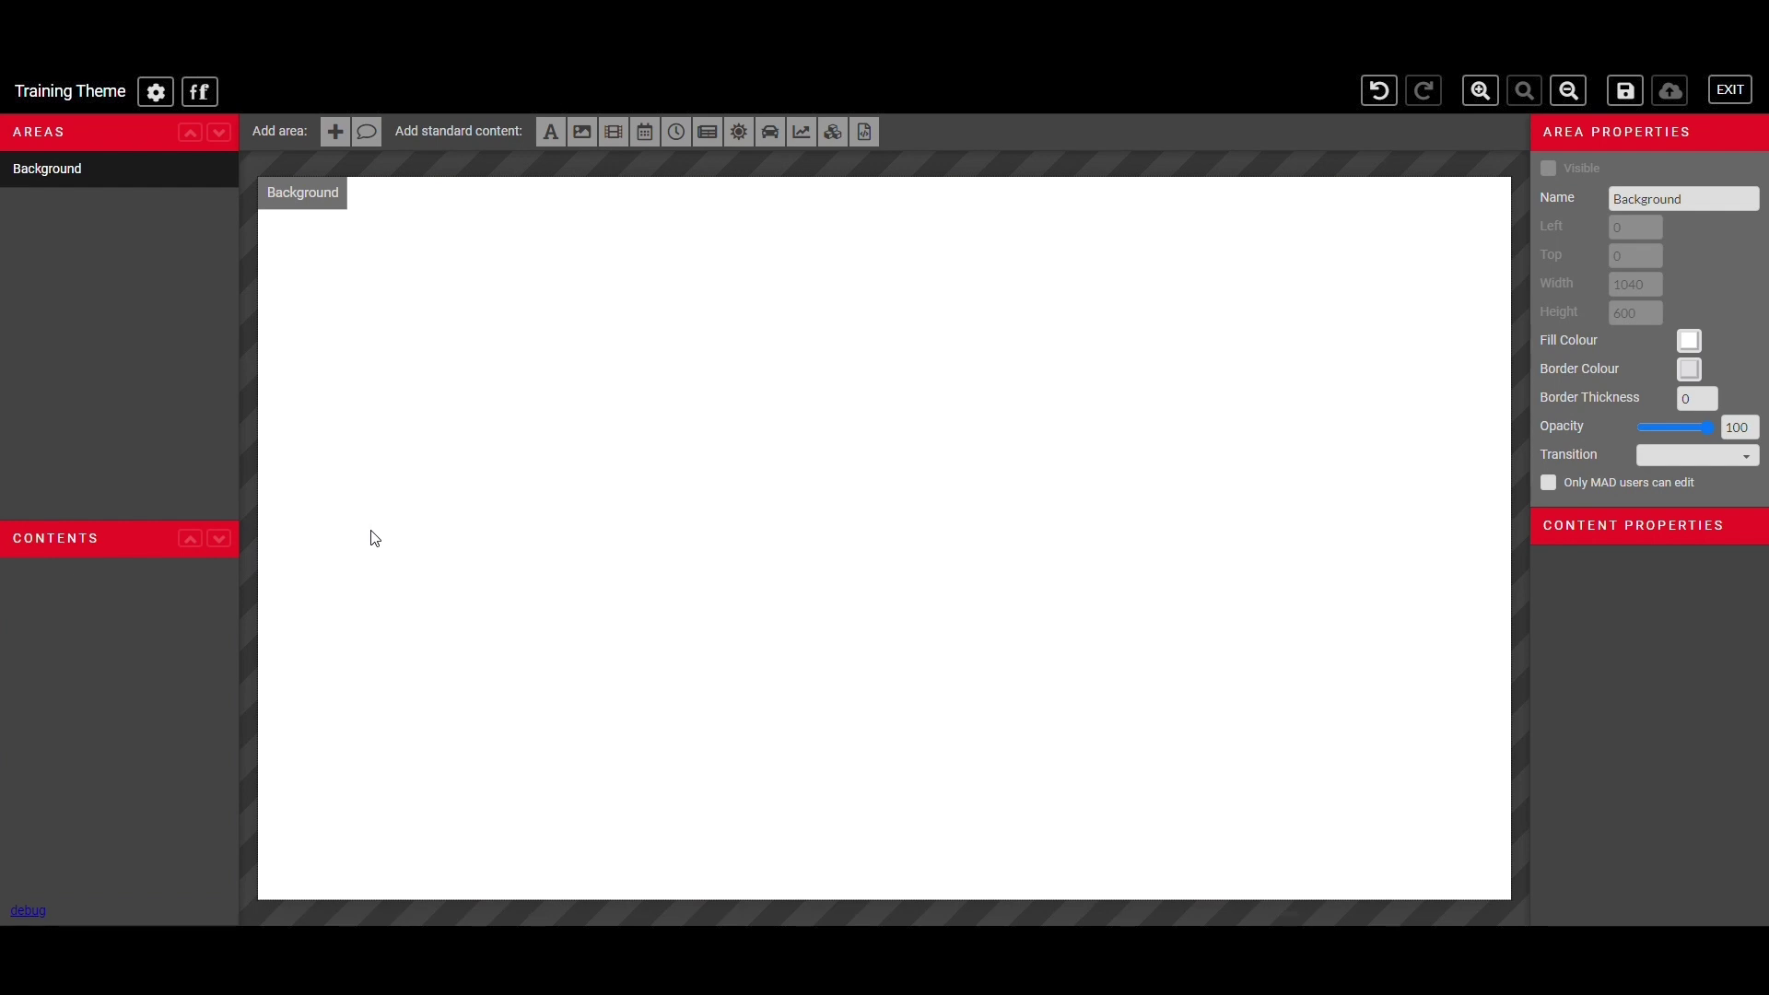
- Fill the Background with bright blue, then change it to dark navy
click(800, 441)
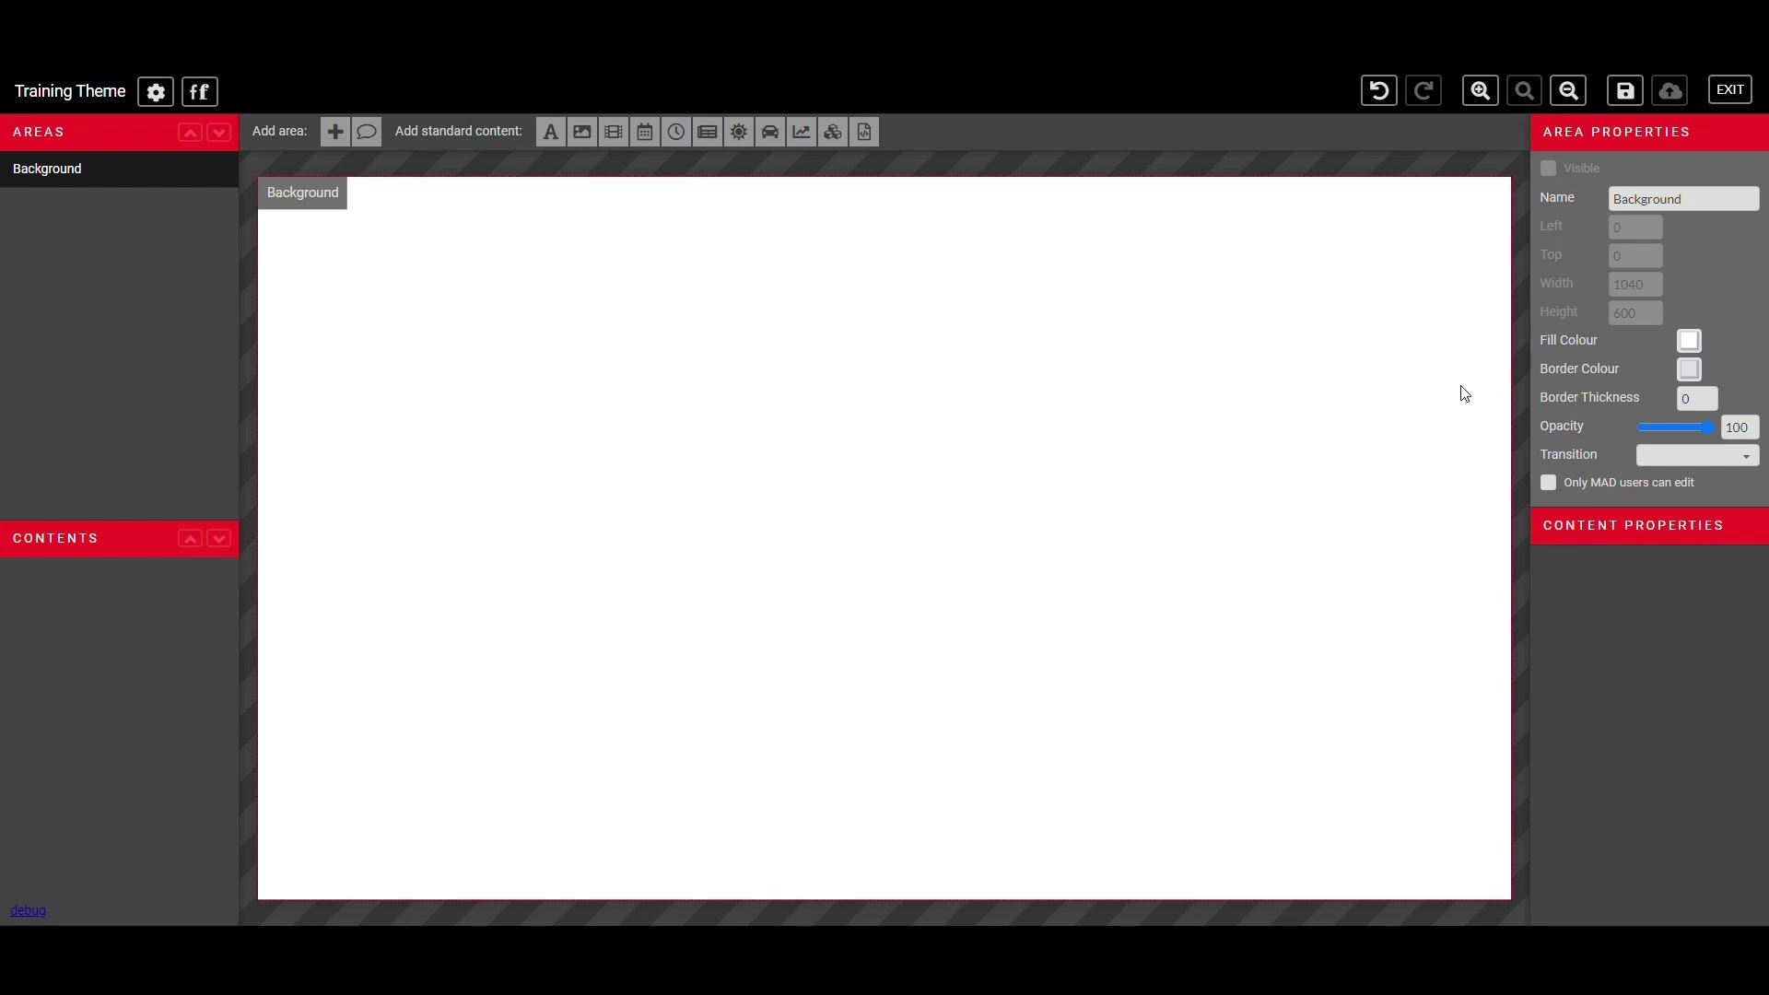
click(1692, 349)
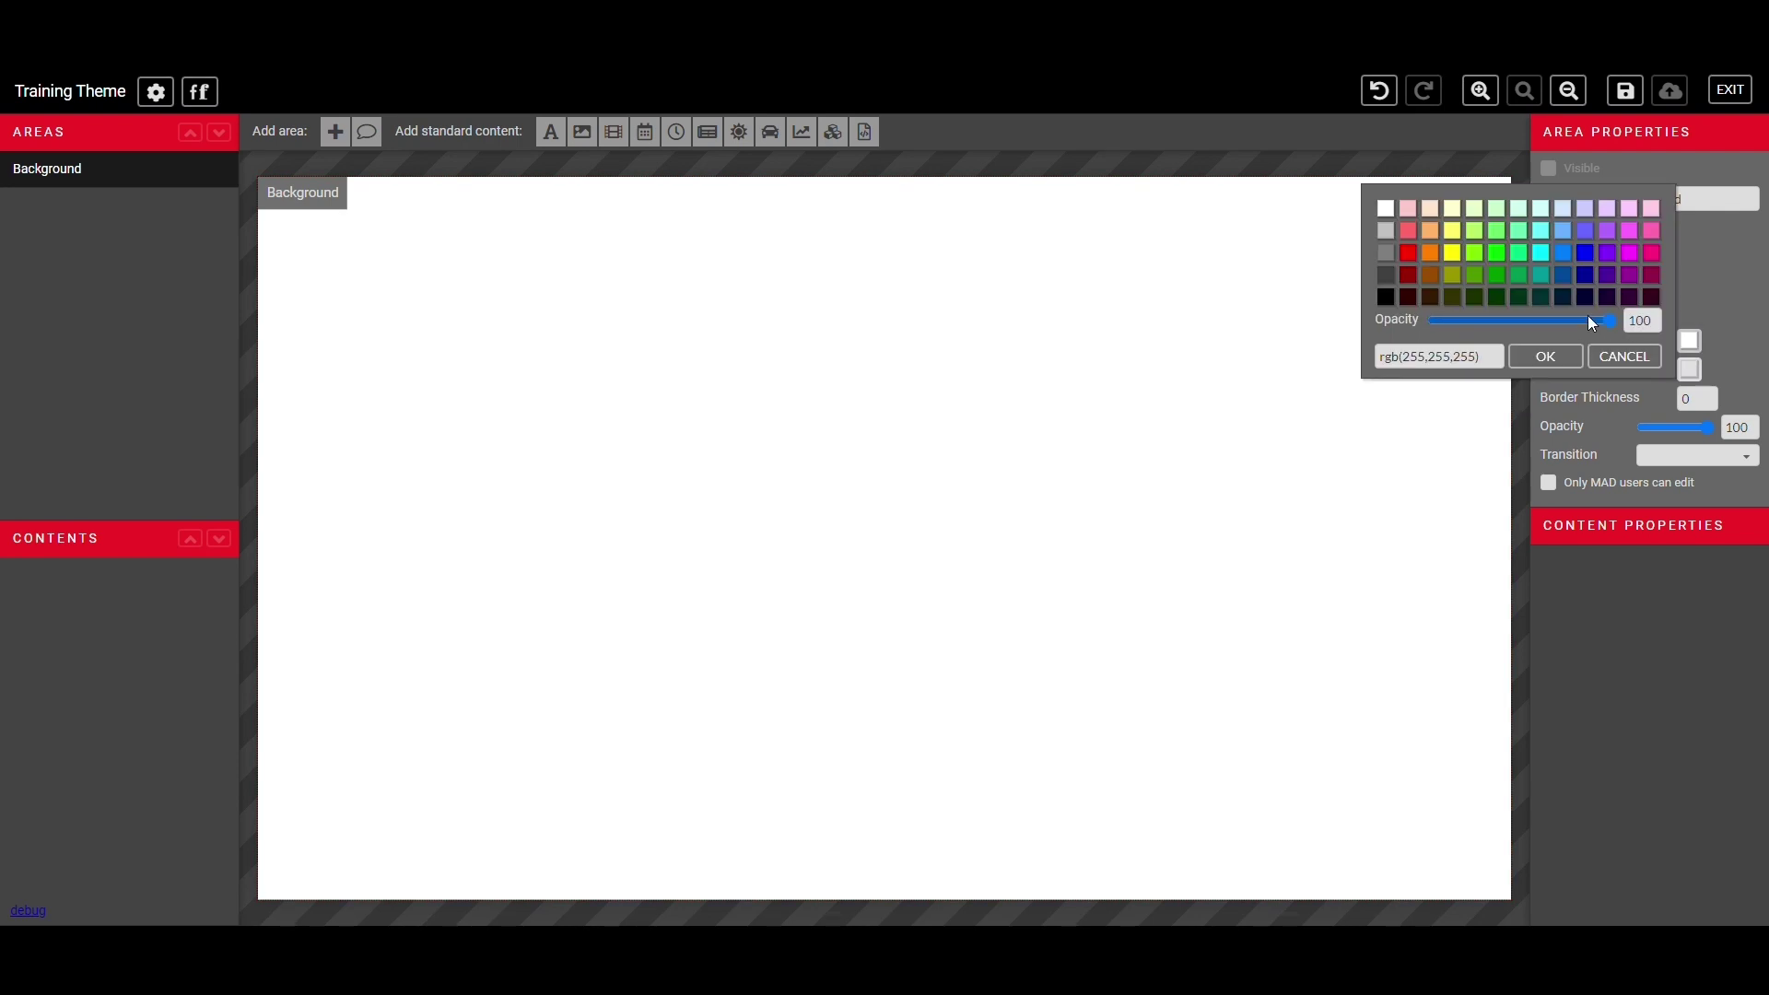
click(1565, 257)
click(1570, 267)
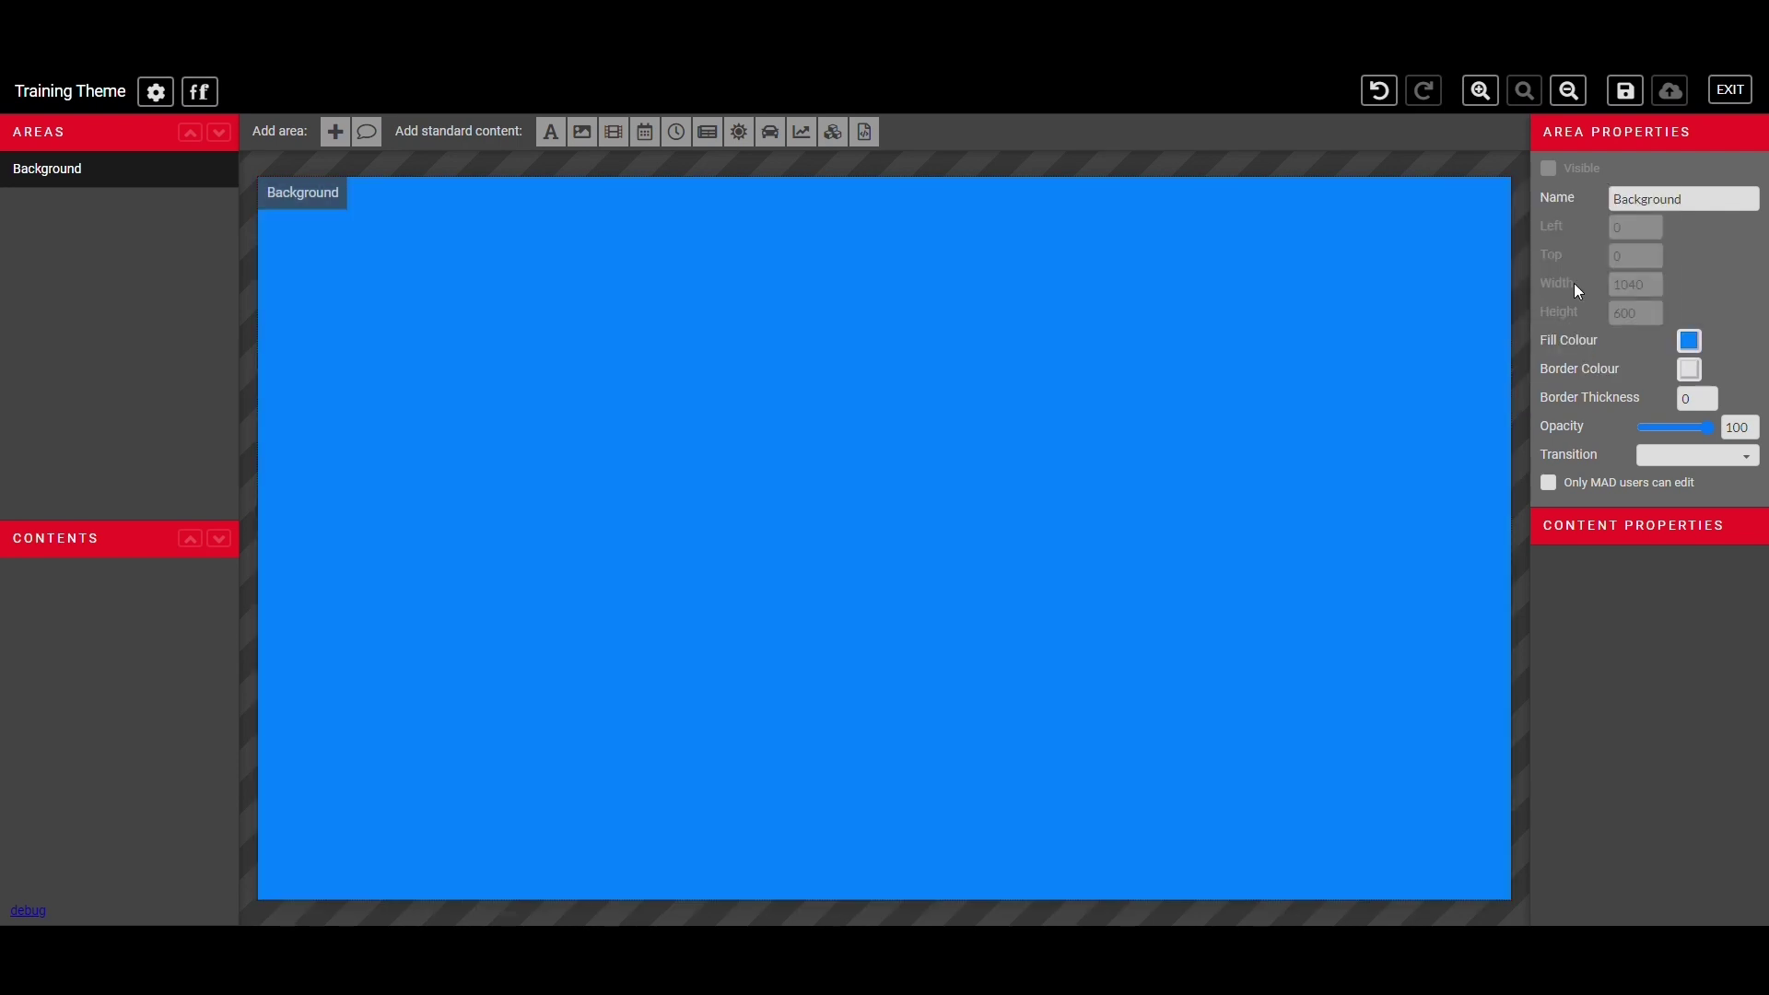
click(1691, 342)
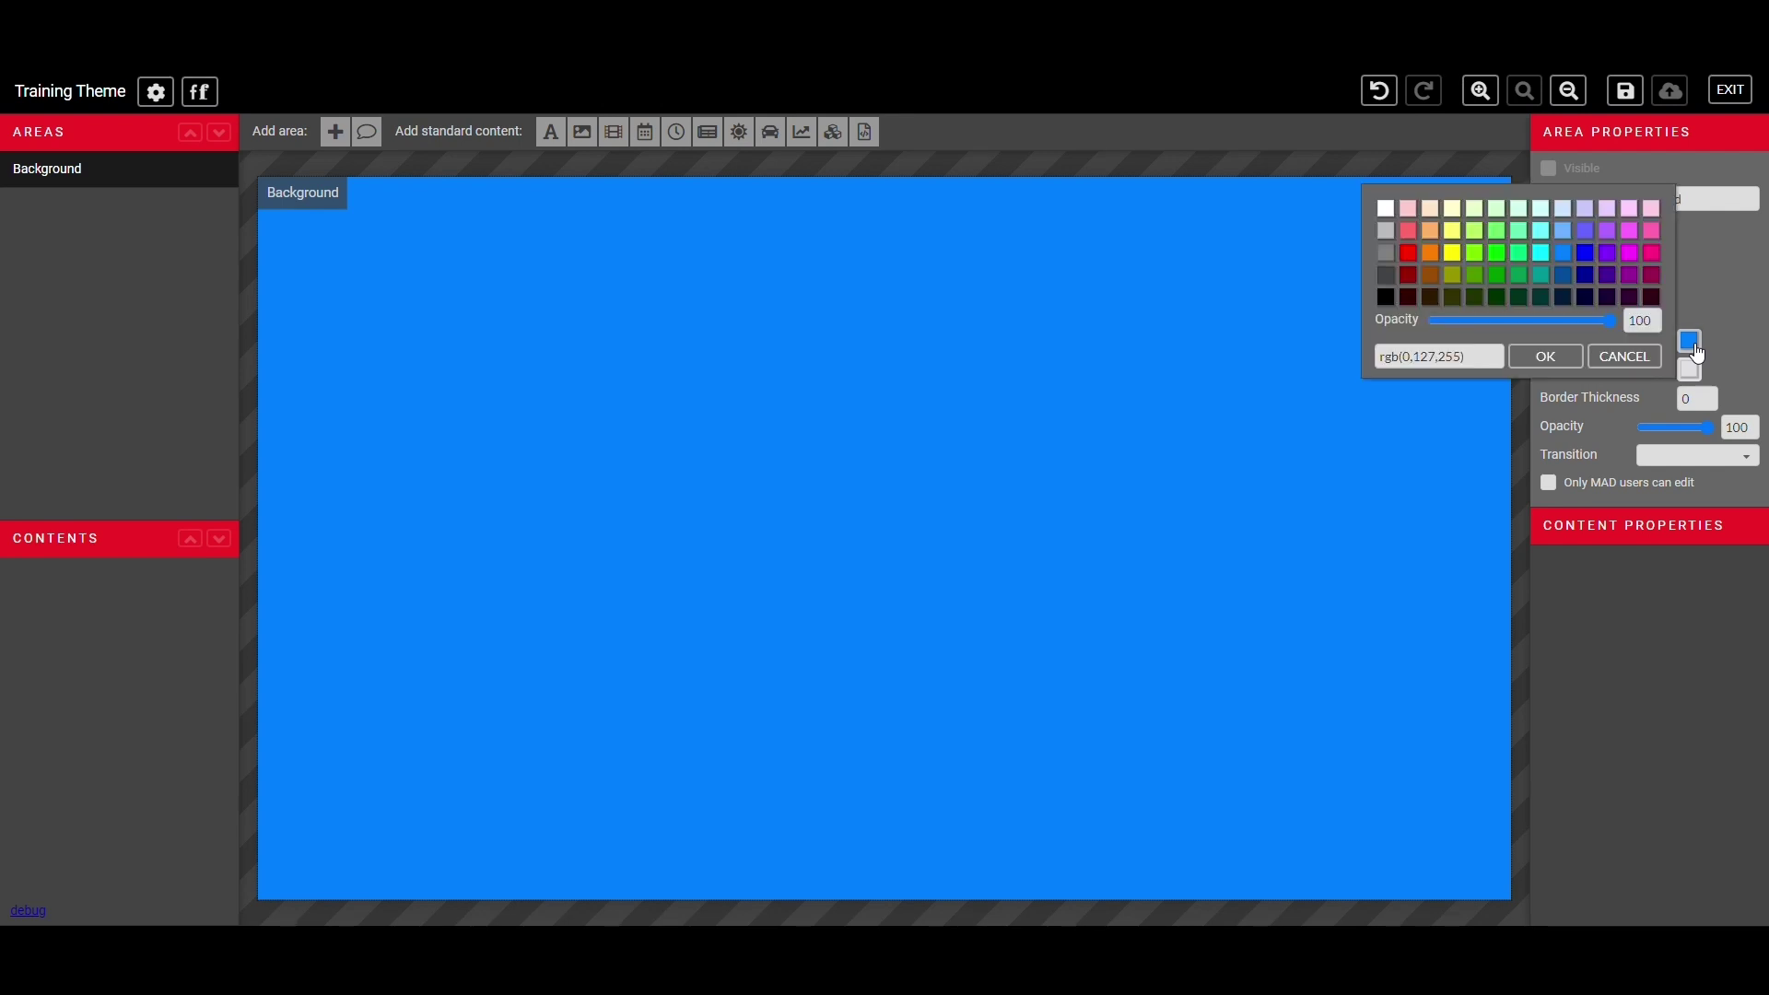
click(1584, 297)
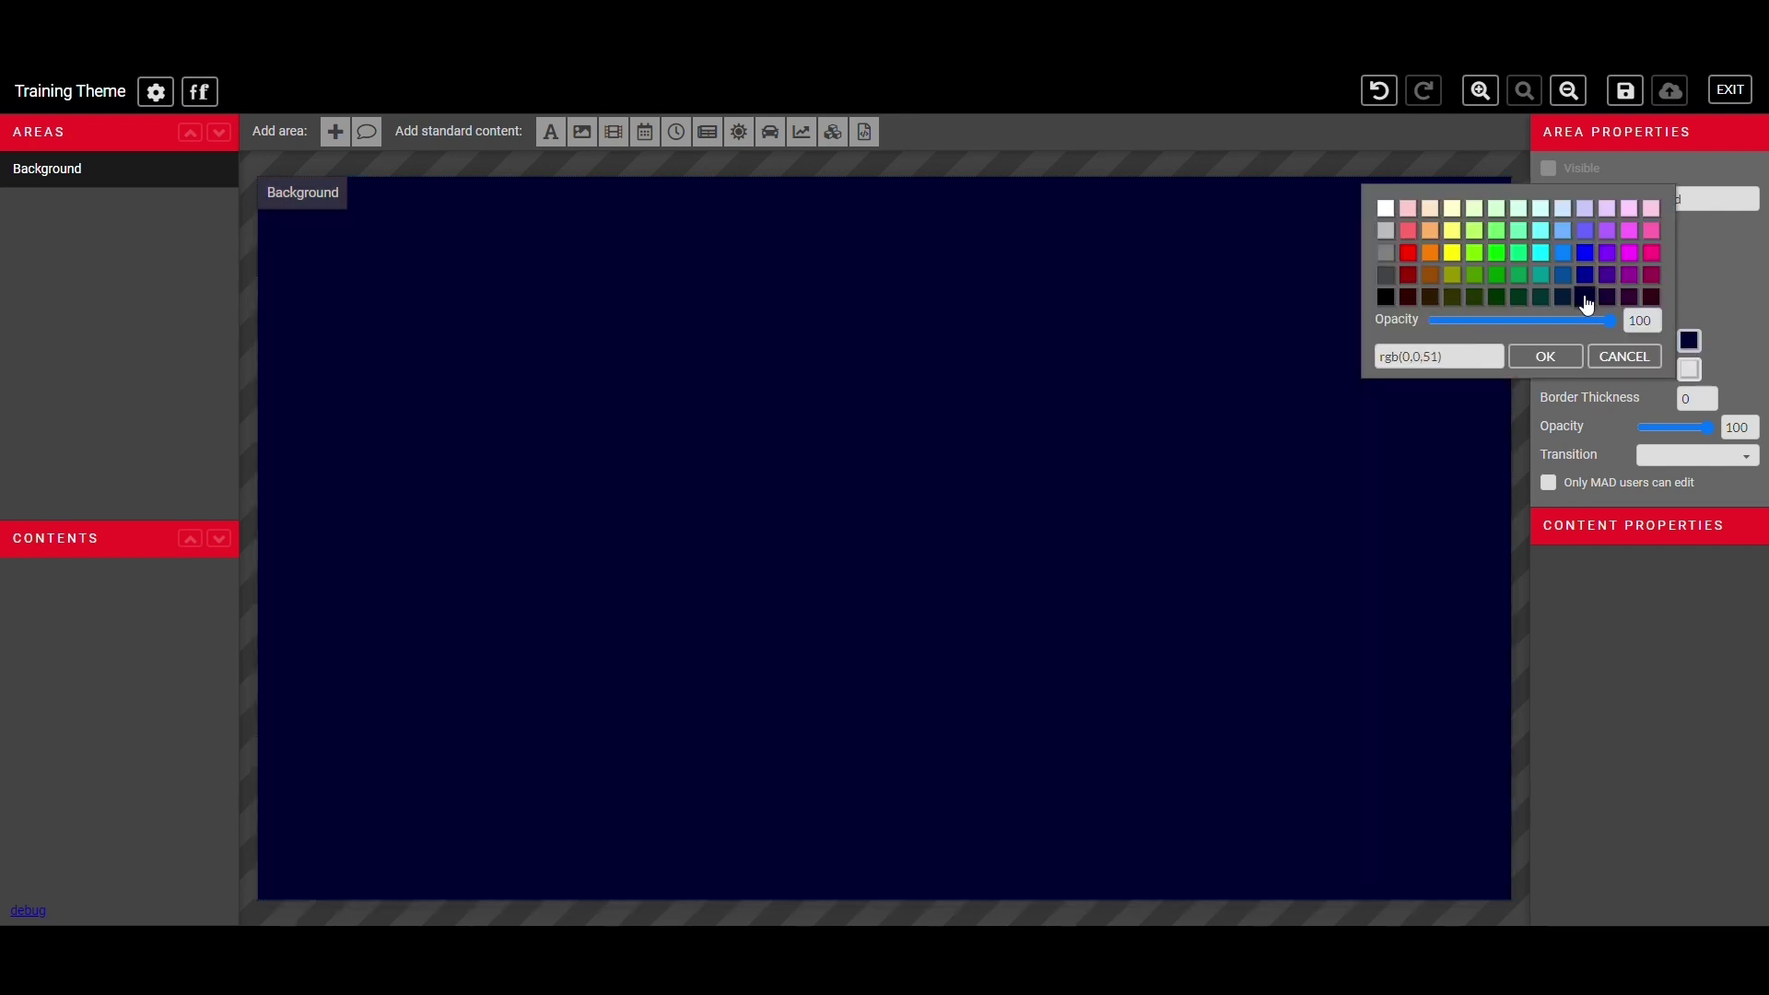
click(1581, 300)
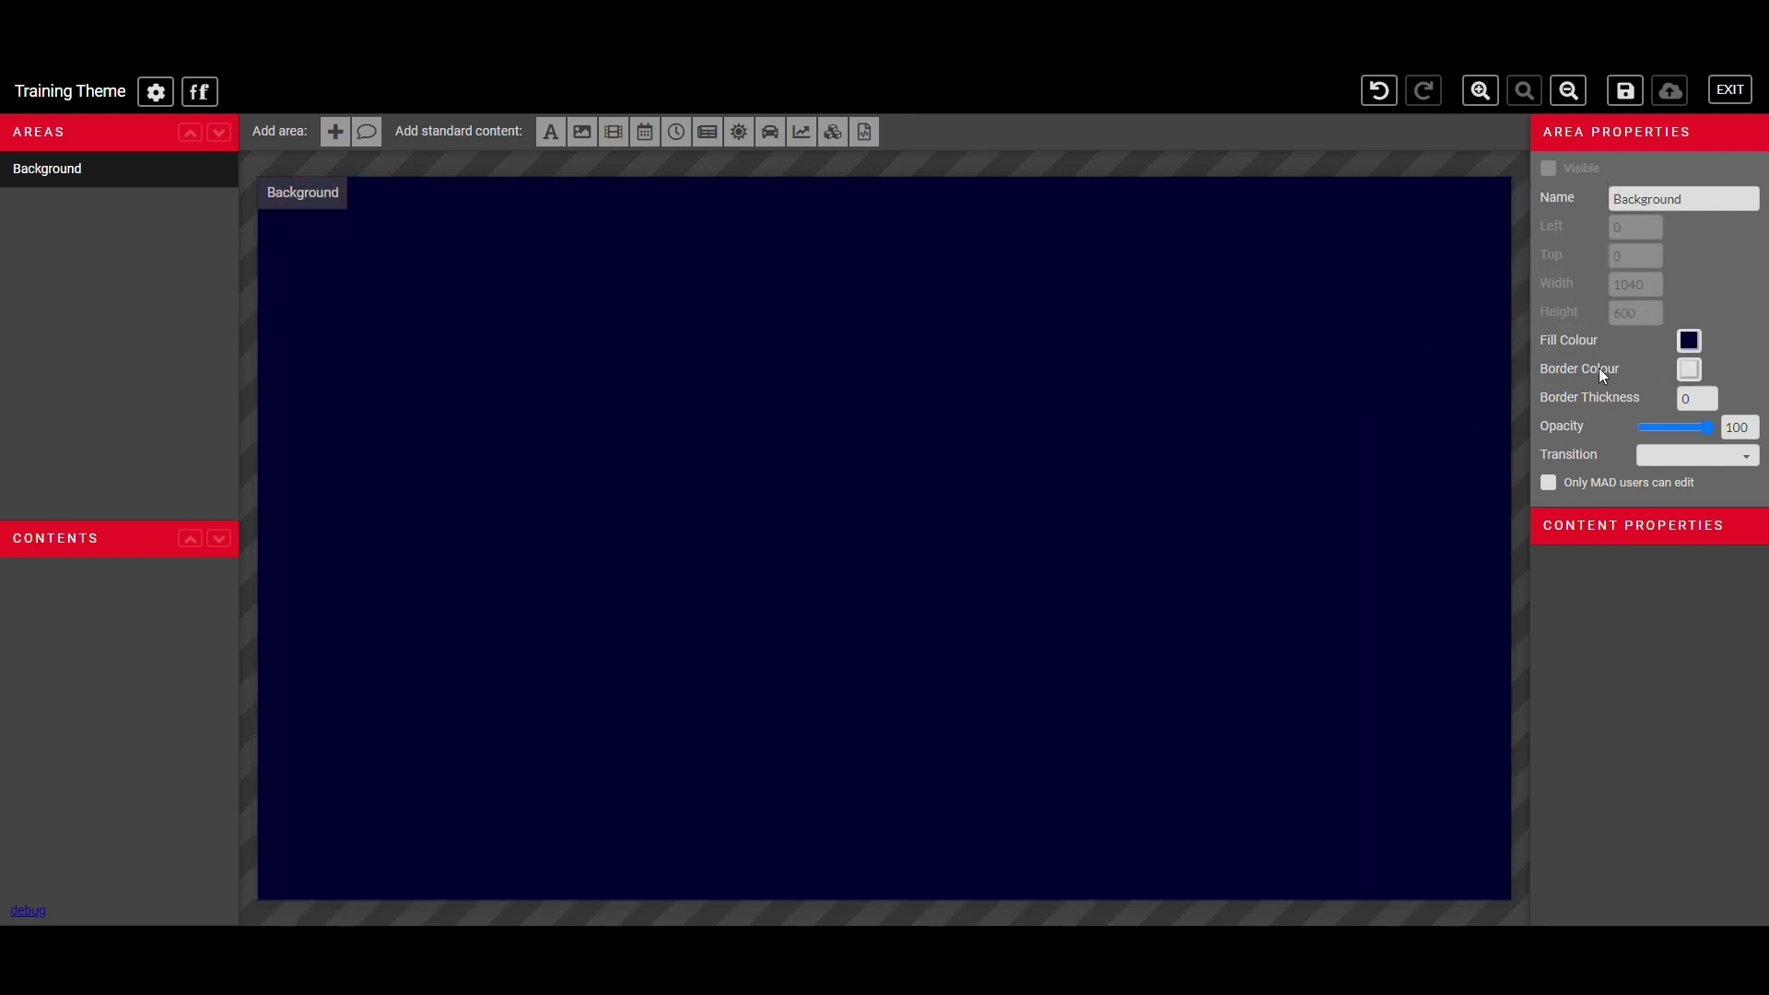
- Try #bebebe grey and transparent Background fills before settling back on dark navy
click(1700, 344)
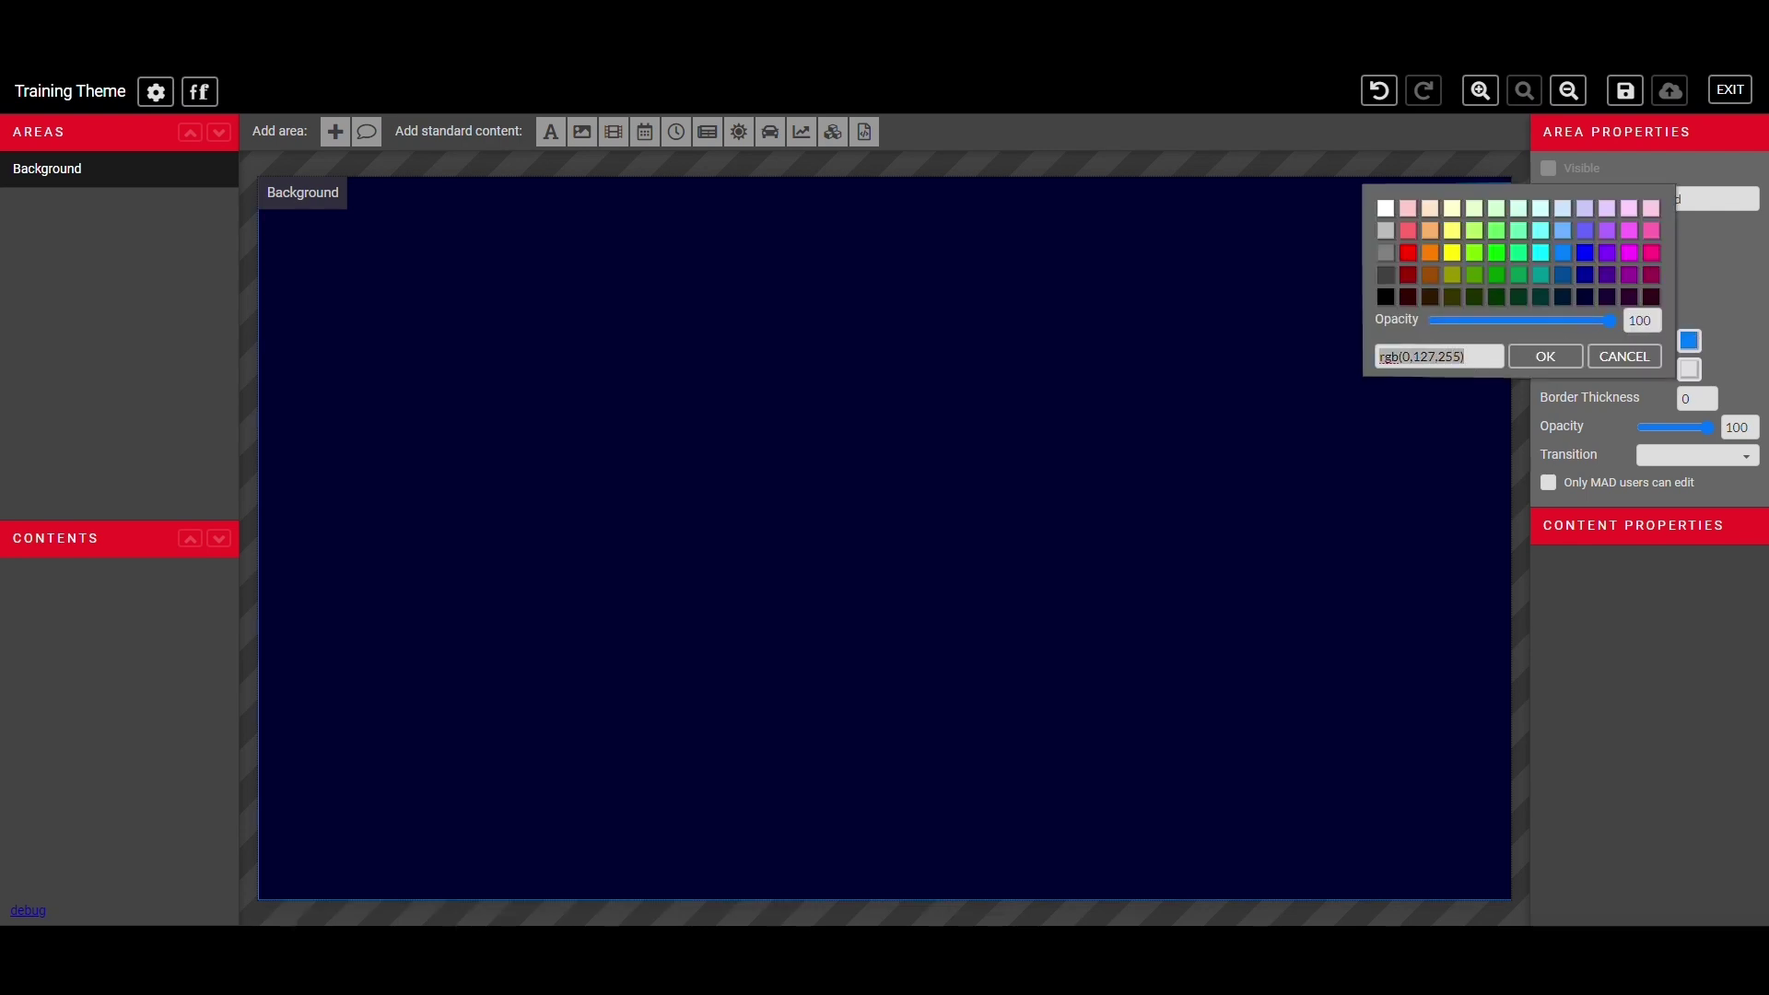
text(#bebebe)
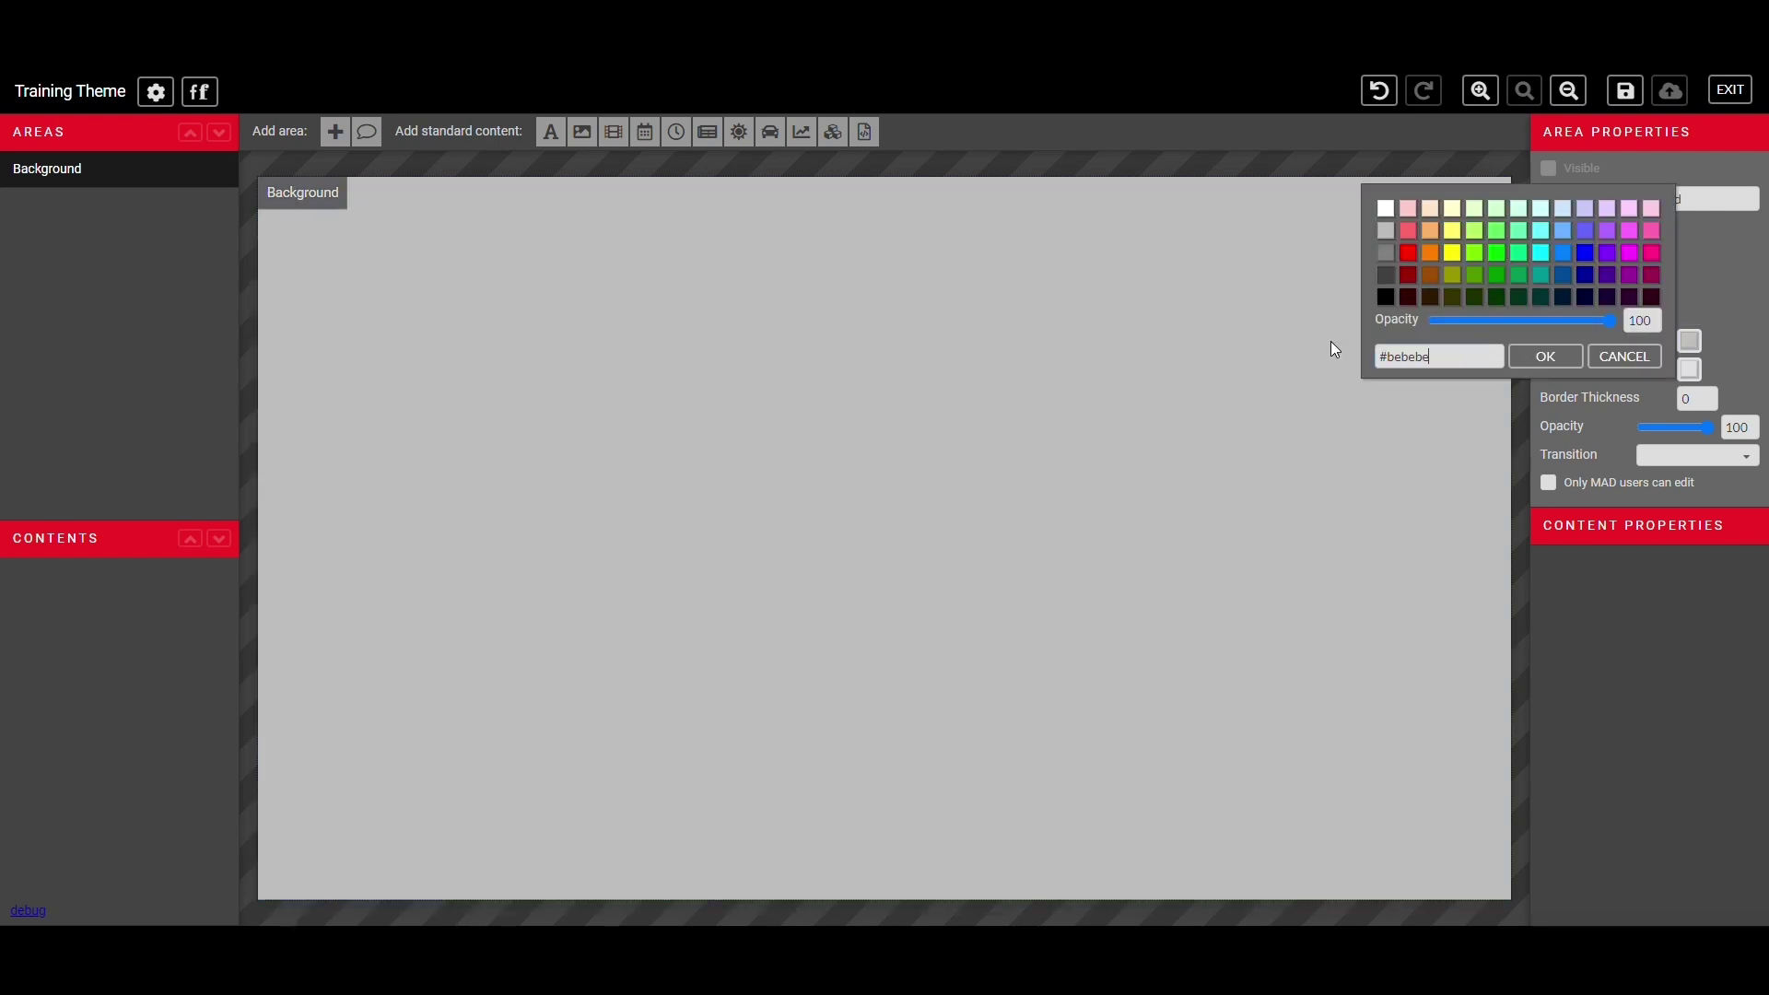
click(1544, 362)
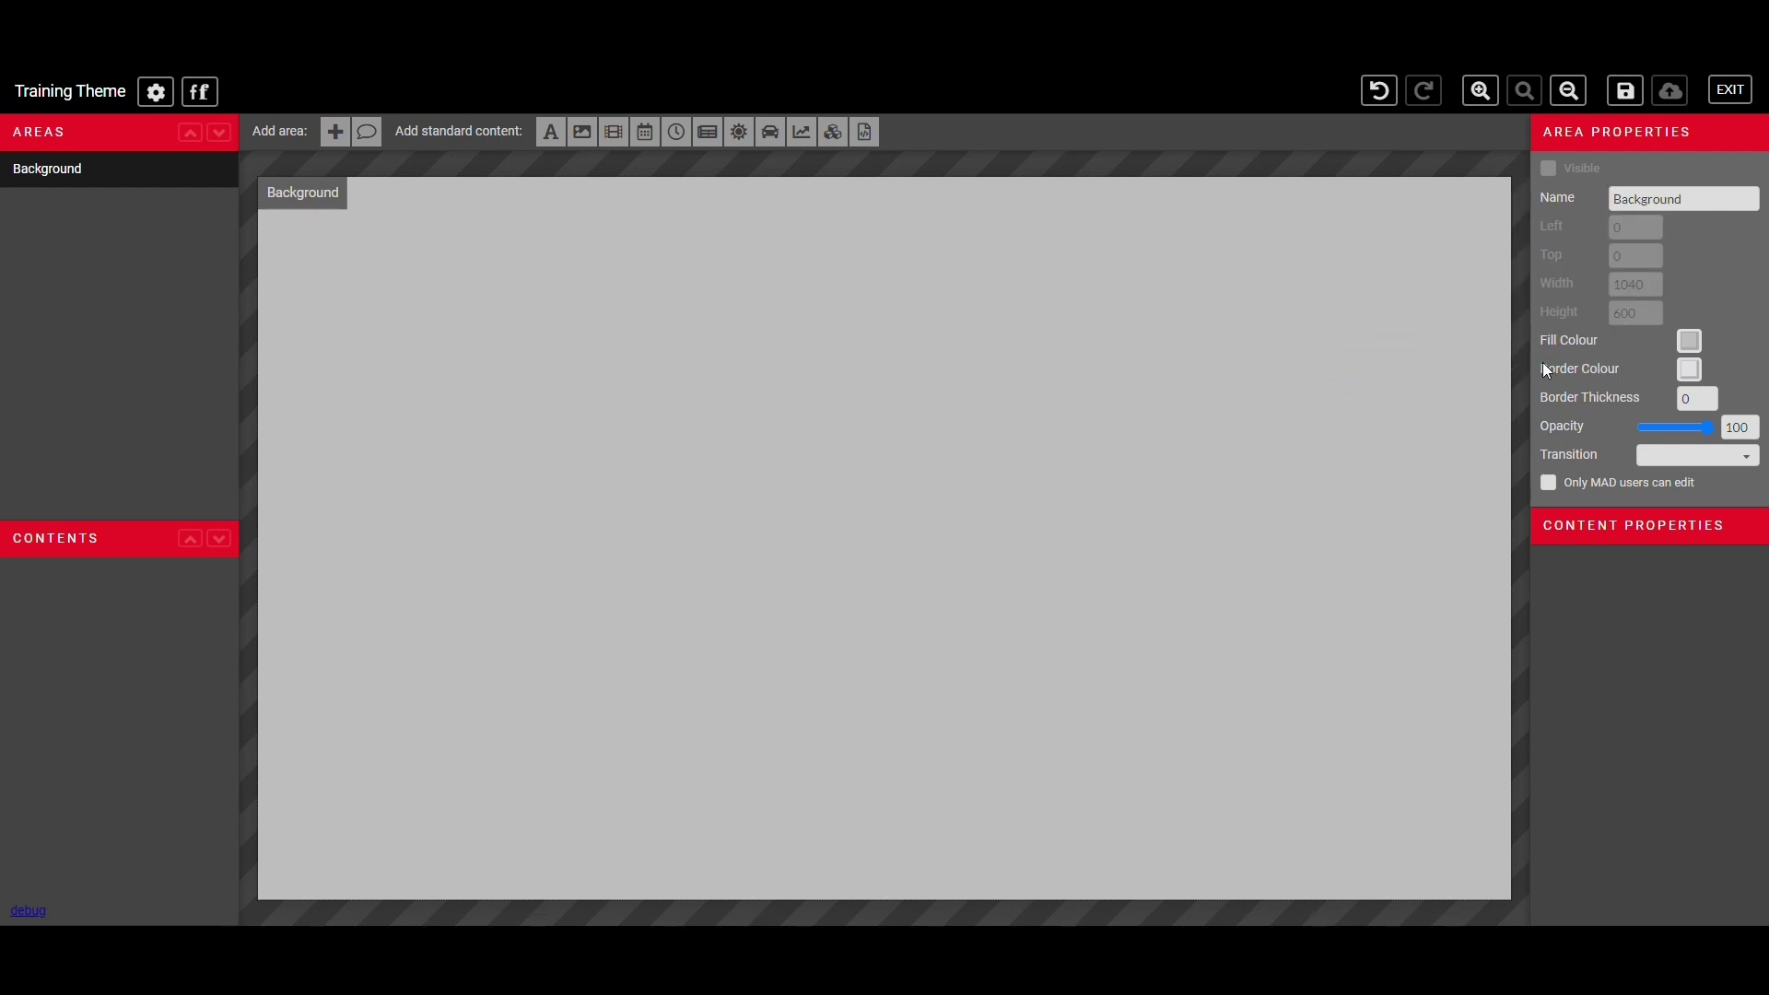
click(1689, 341)
drag(1428, 358, 1360, 369)
text(transparent)
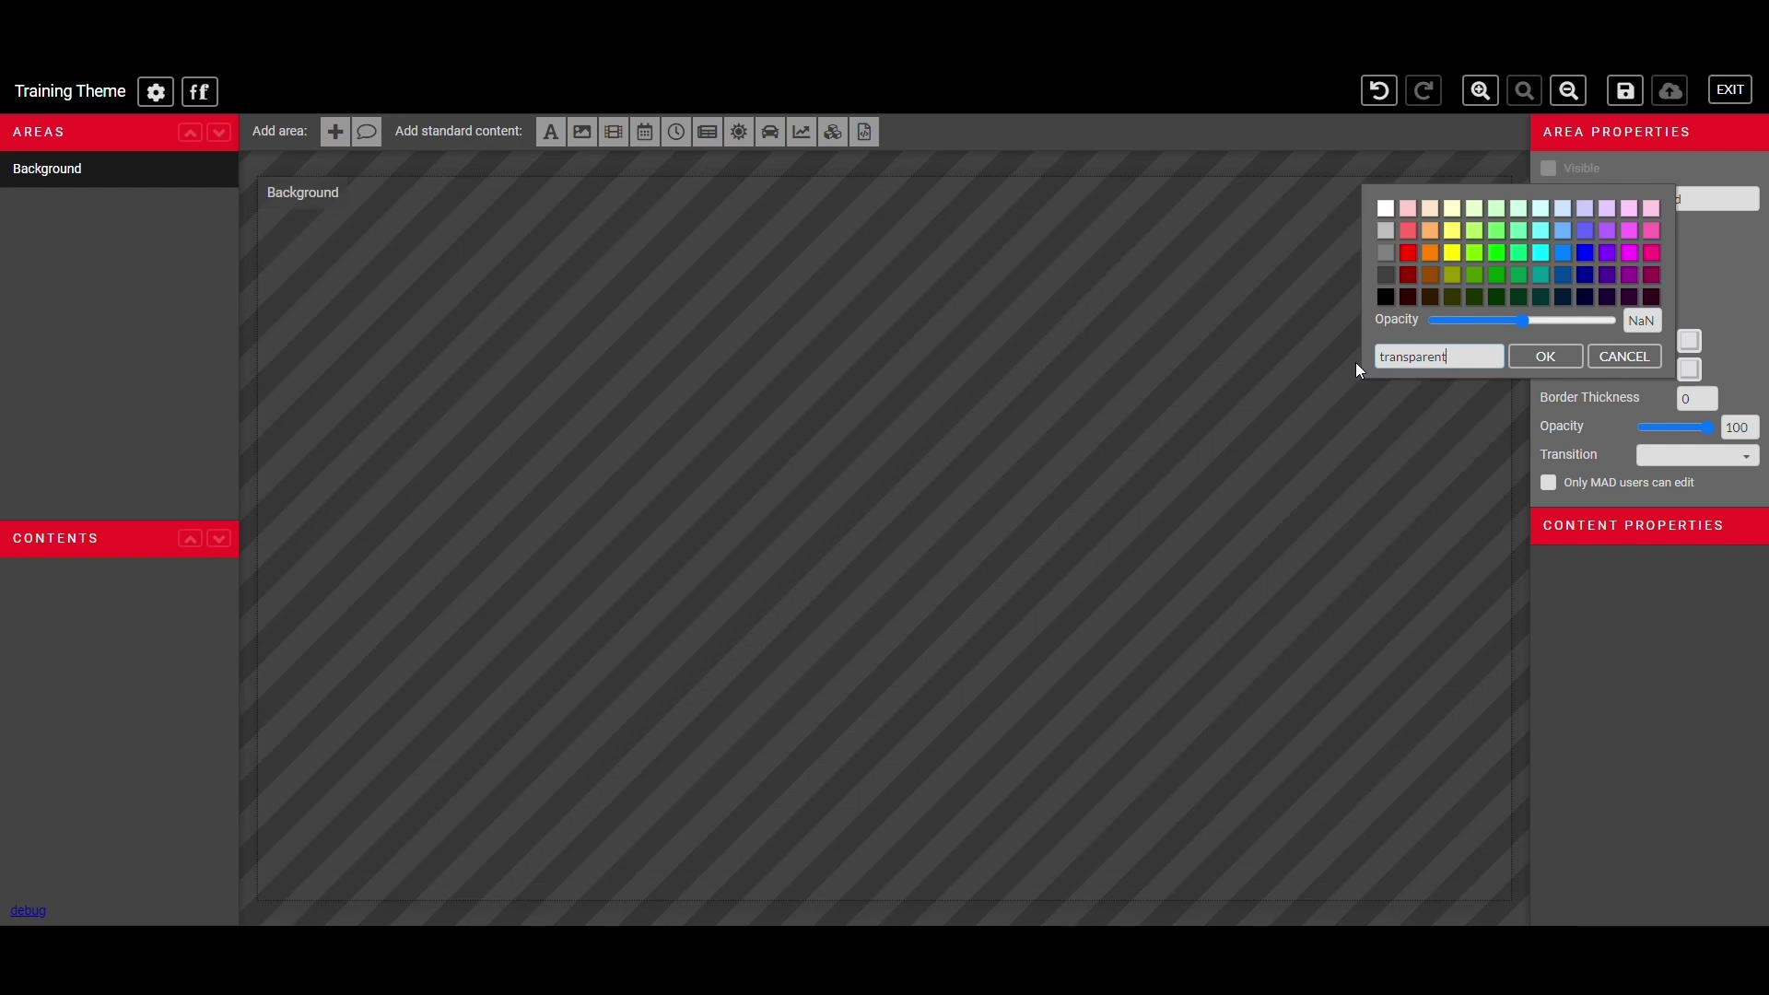
click(1538, 365)
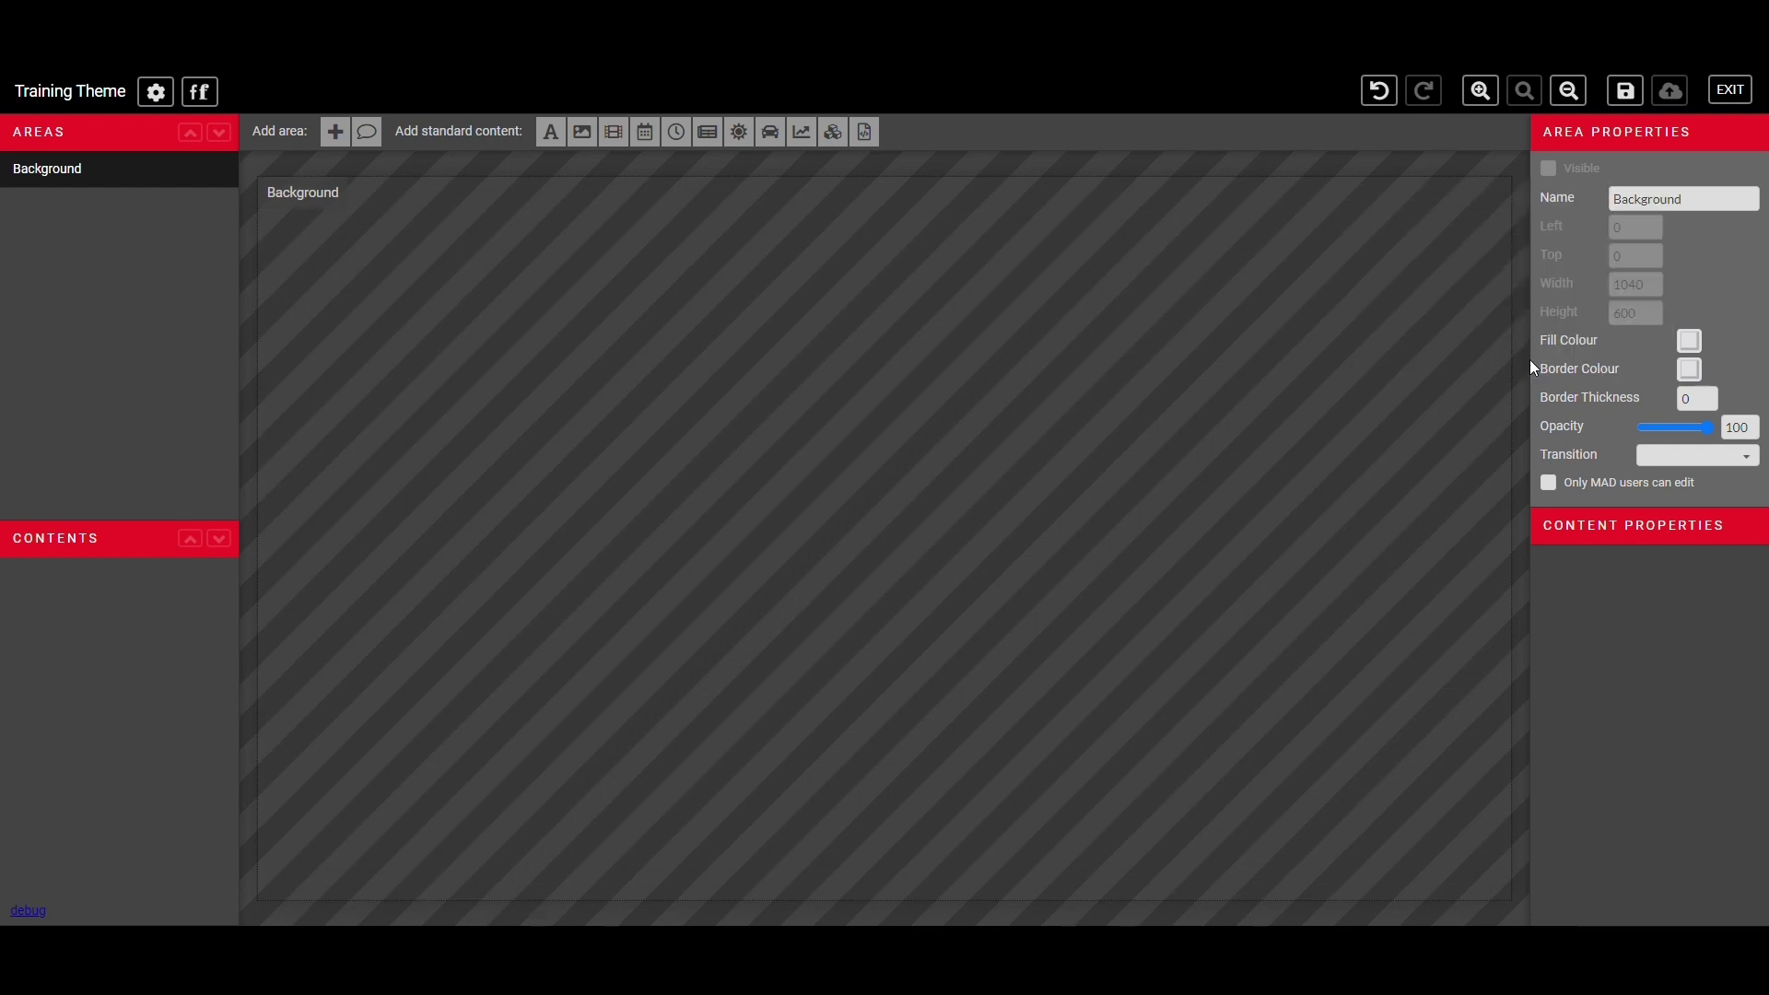
click(1678, 340)
click(1592, 306)
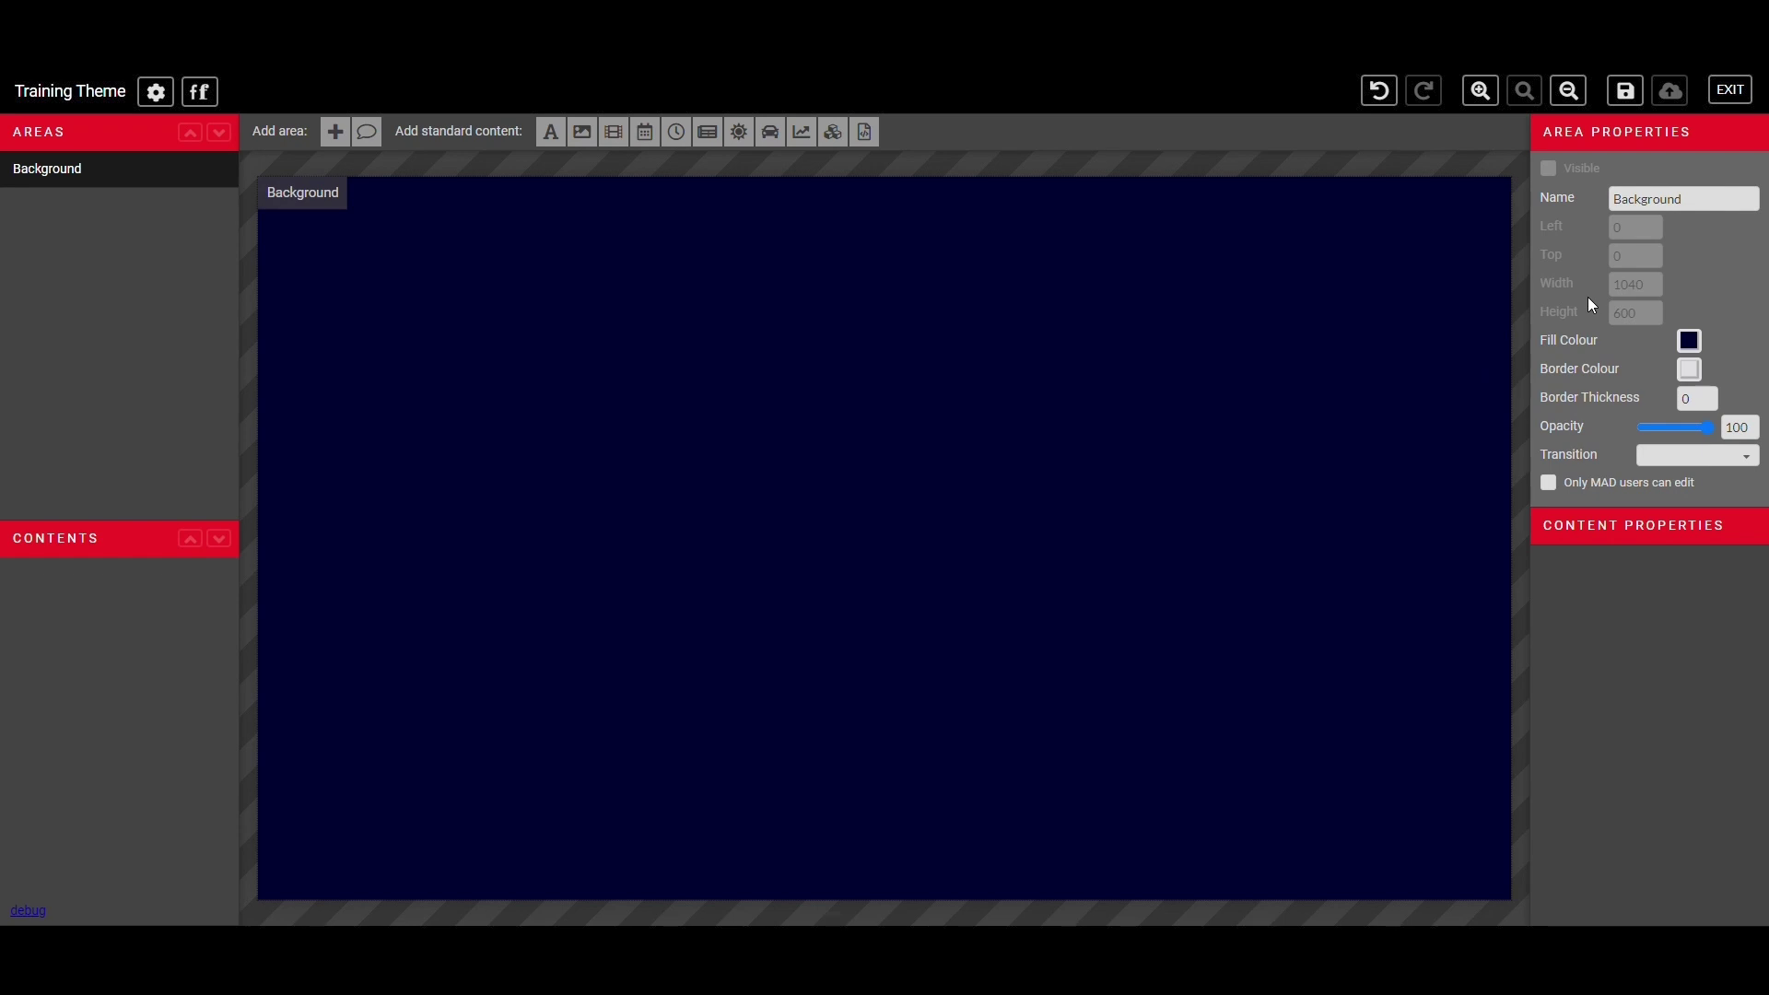
- Add a new area of about 305 by 178 and name it Text
click(1689, 368)
click(1684, 616)
click(335, 132)
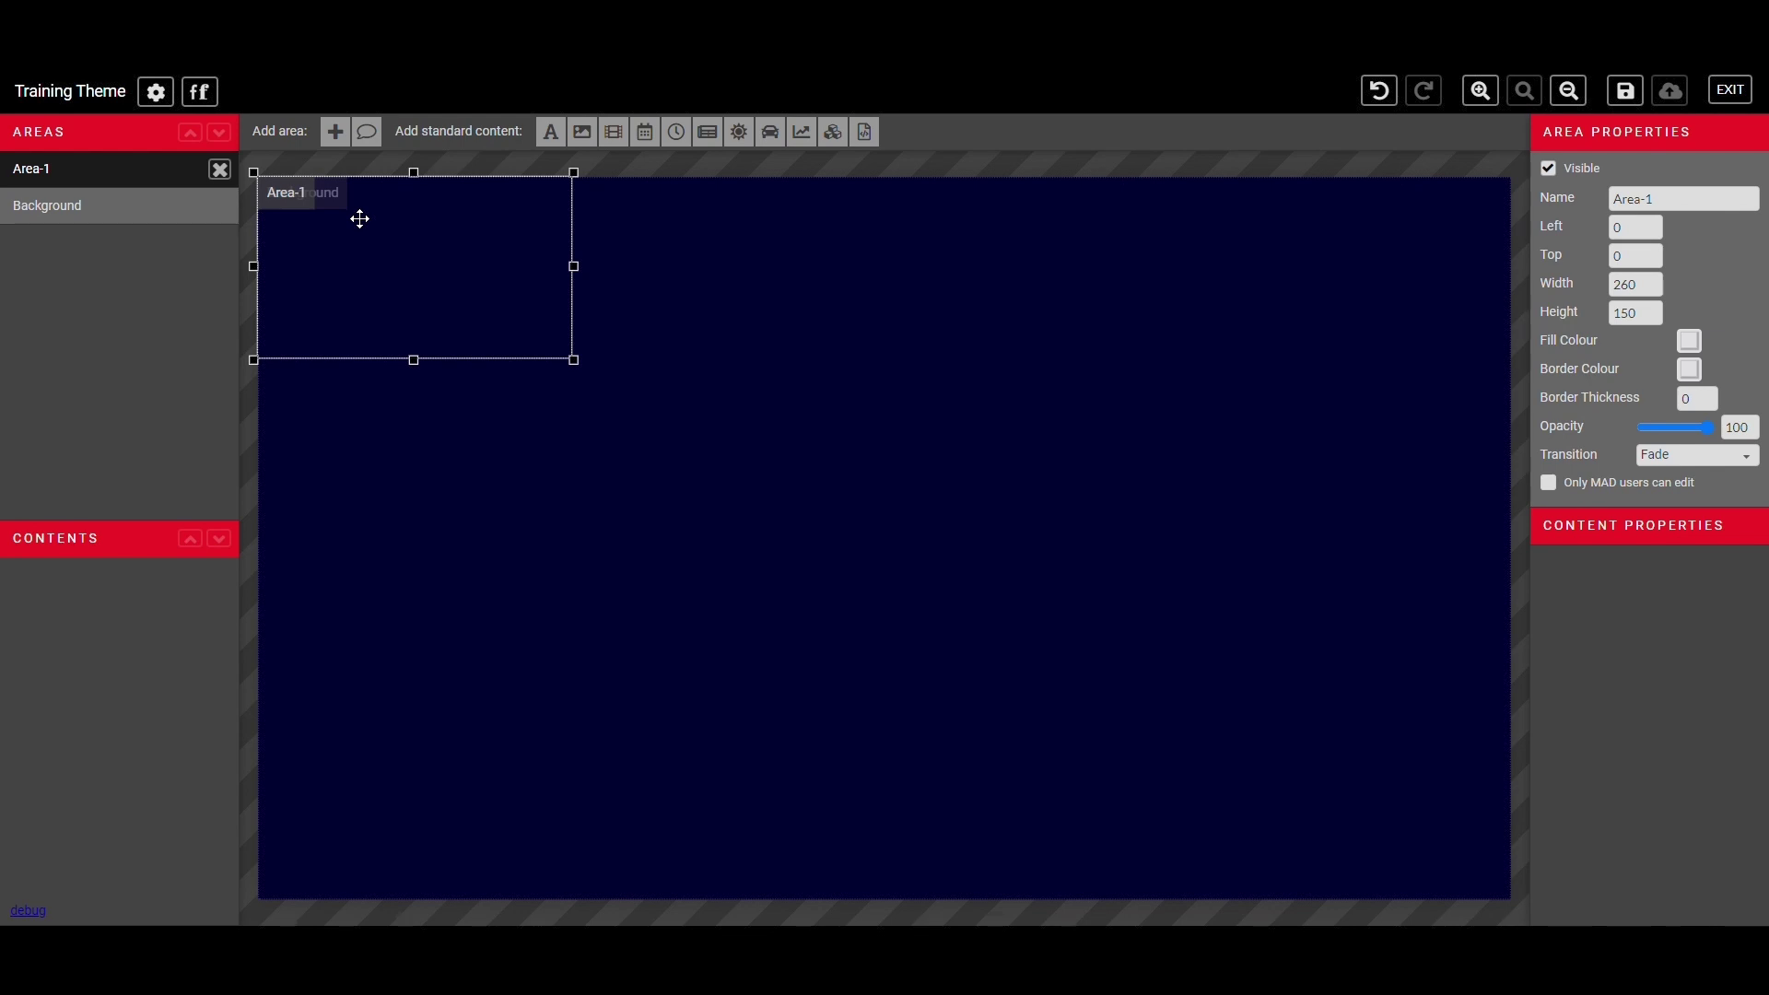
mouse_move(415, 313)
mouse_down()
mouse_move(497, 494)
mouse_move(650, 559)
mouse_move(734, 506)
mouse_move(715, 442)
mouse_move(576, 423)
mouse_move(466, 381)
mouse_move(403, 308)
mouse_up()
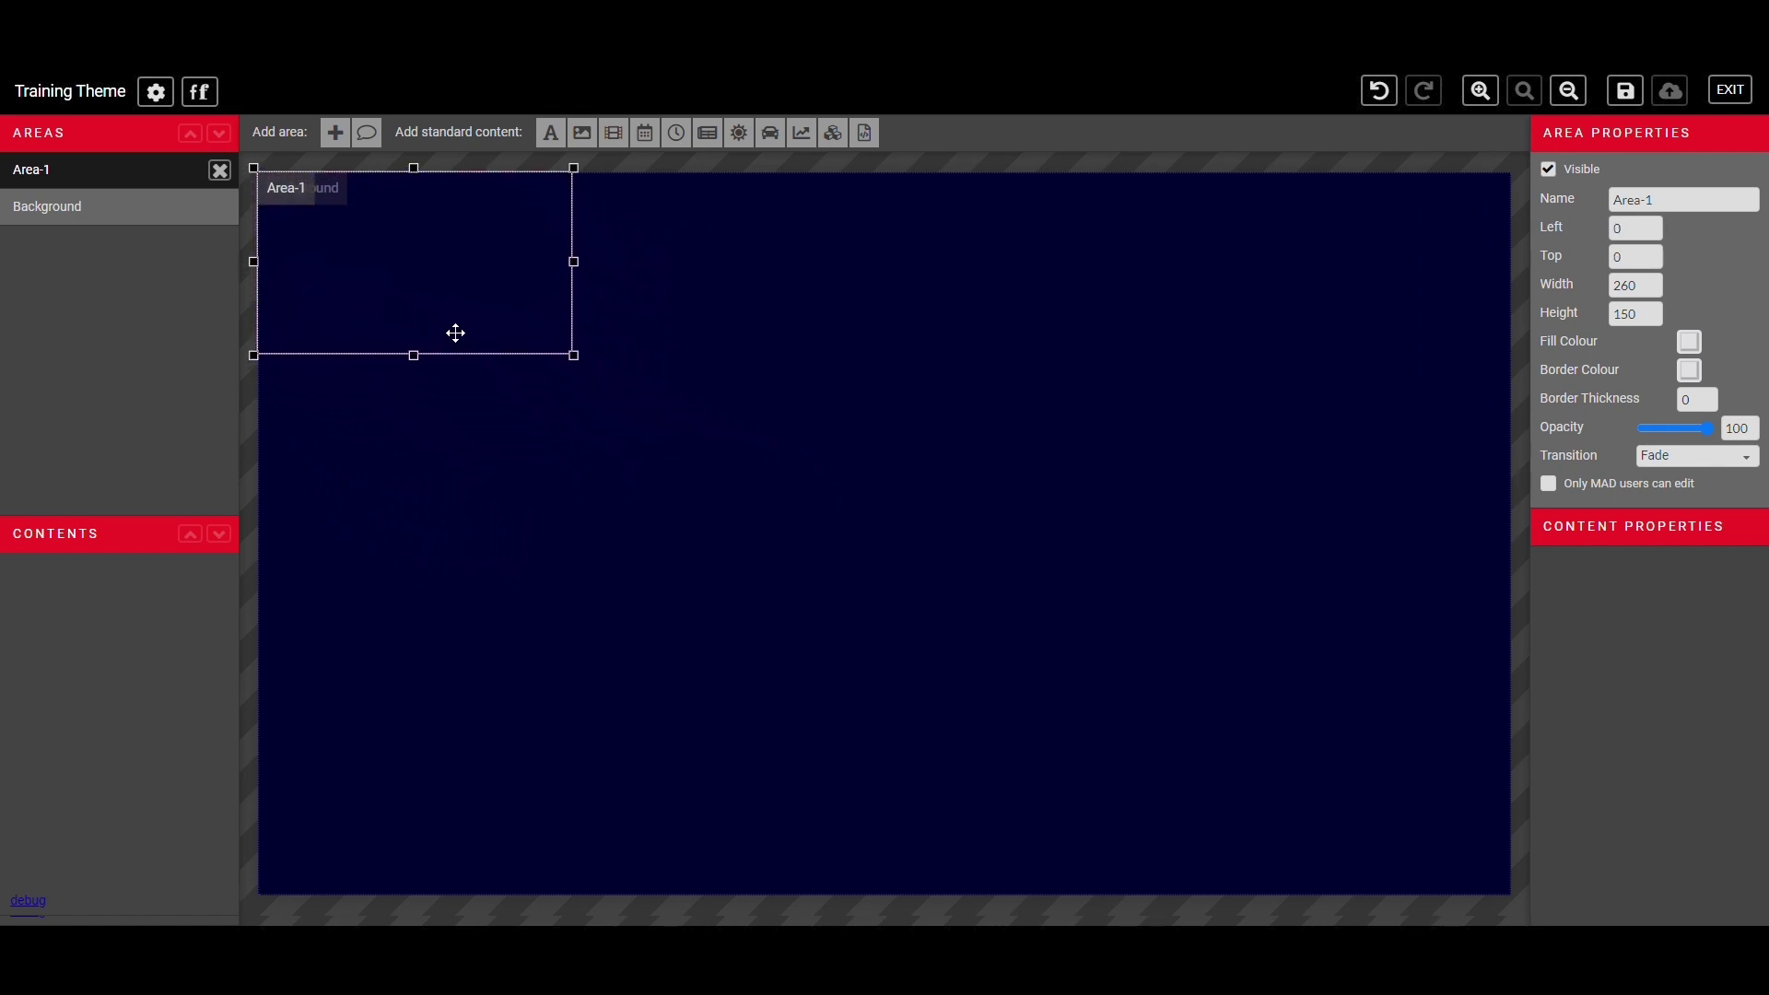
drag(577, 366, 632, 400)
drag(1674, 208, 1601, 210)
text(Text)
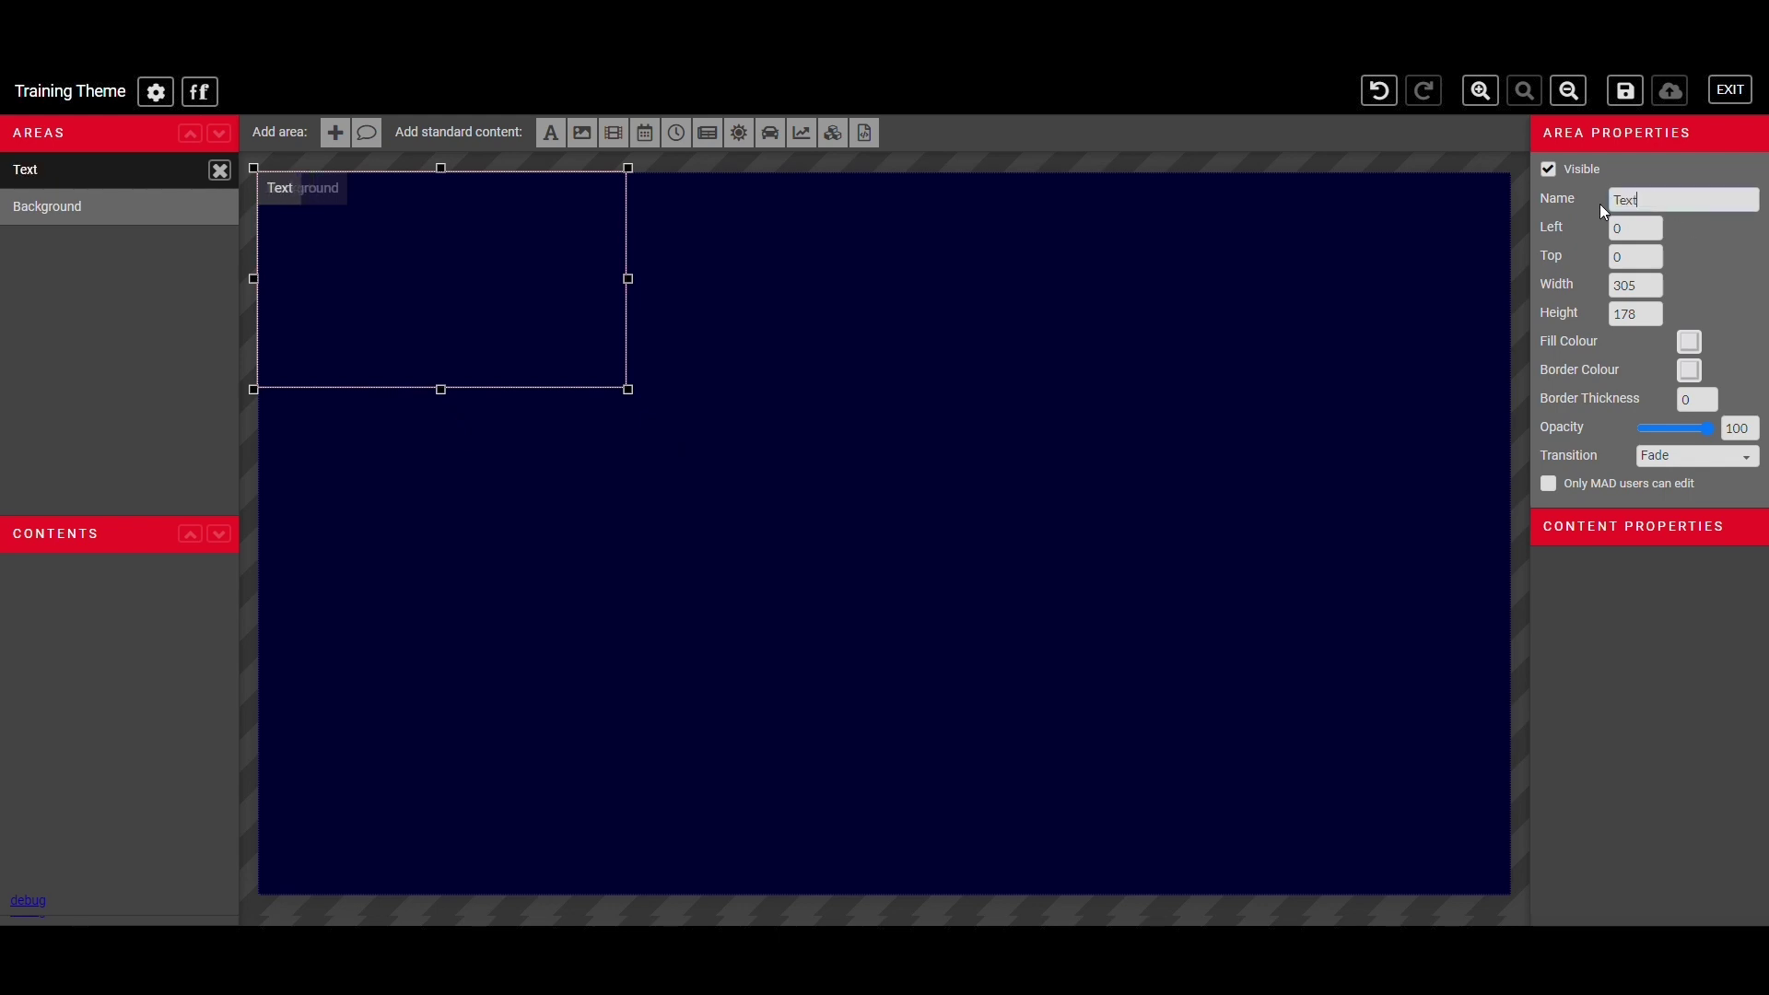
click(1603, 247)
- Set the Text area's Left, Top, Width and Height each to 100
drag(501, 255, 701, 377)
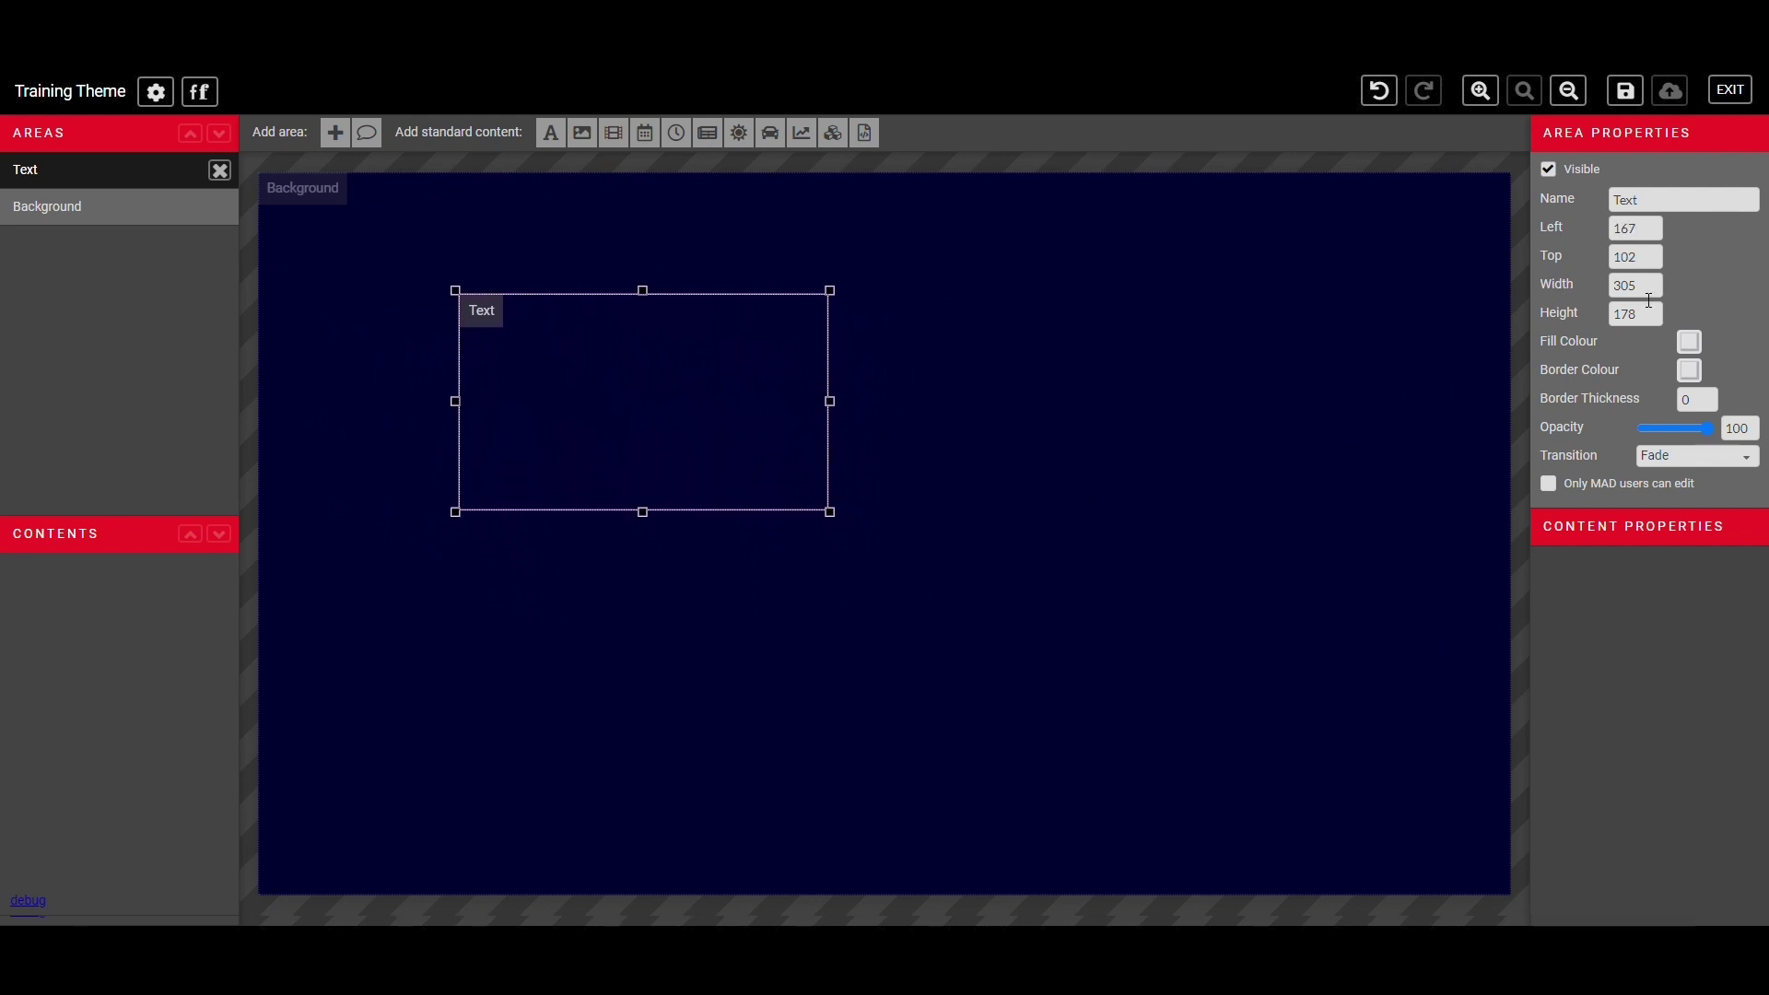
mouse_move(834, 520)
mouse_down()
mouse_move(858, 679)
mouse_move(902, 697)
mouse_move(918, 513)
mouse_move(853, 507)
mouse_up()
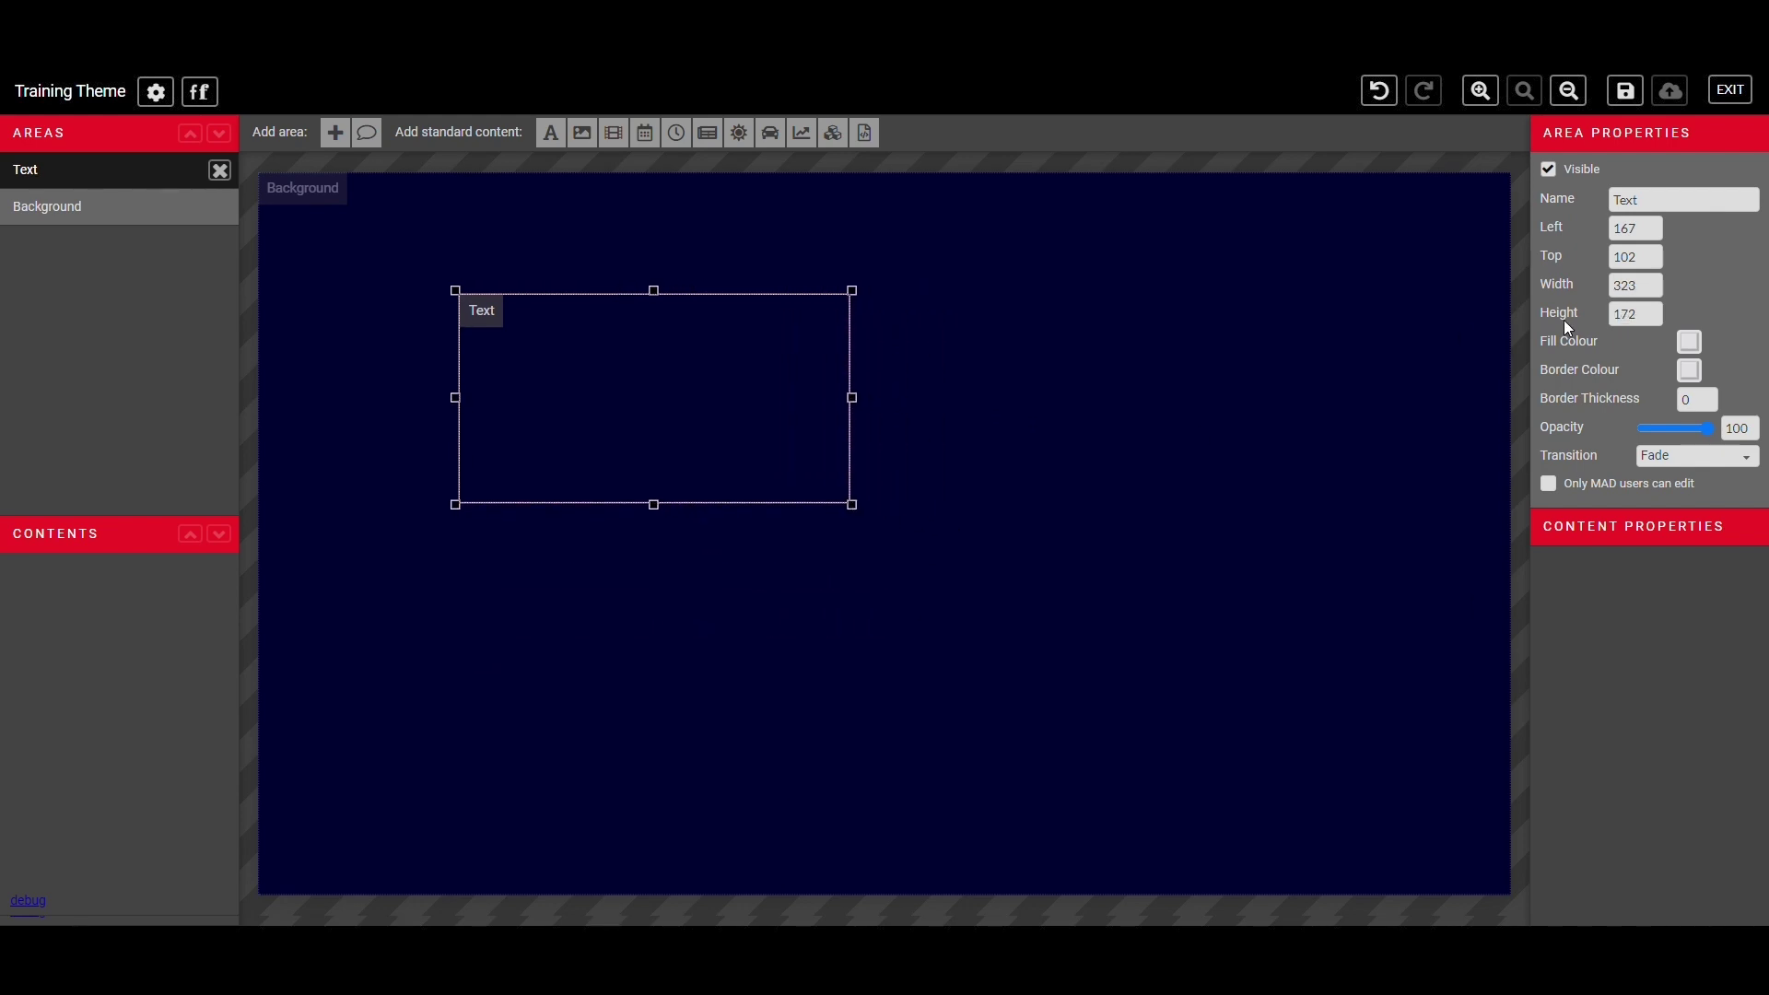
drag(1658, 230, 1603, 228)
text(100)
key(Tab)
text(100)
key(Tab)
text(100)
key(Tab)
text(100)
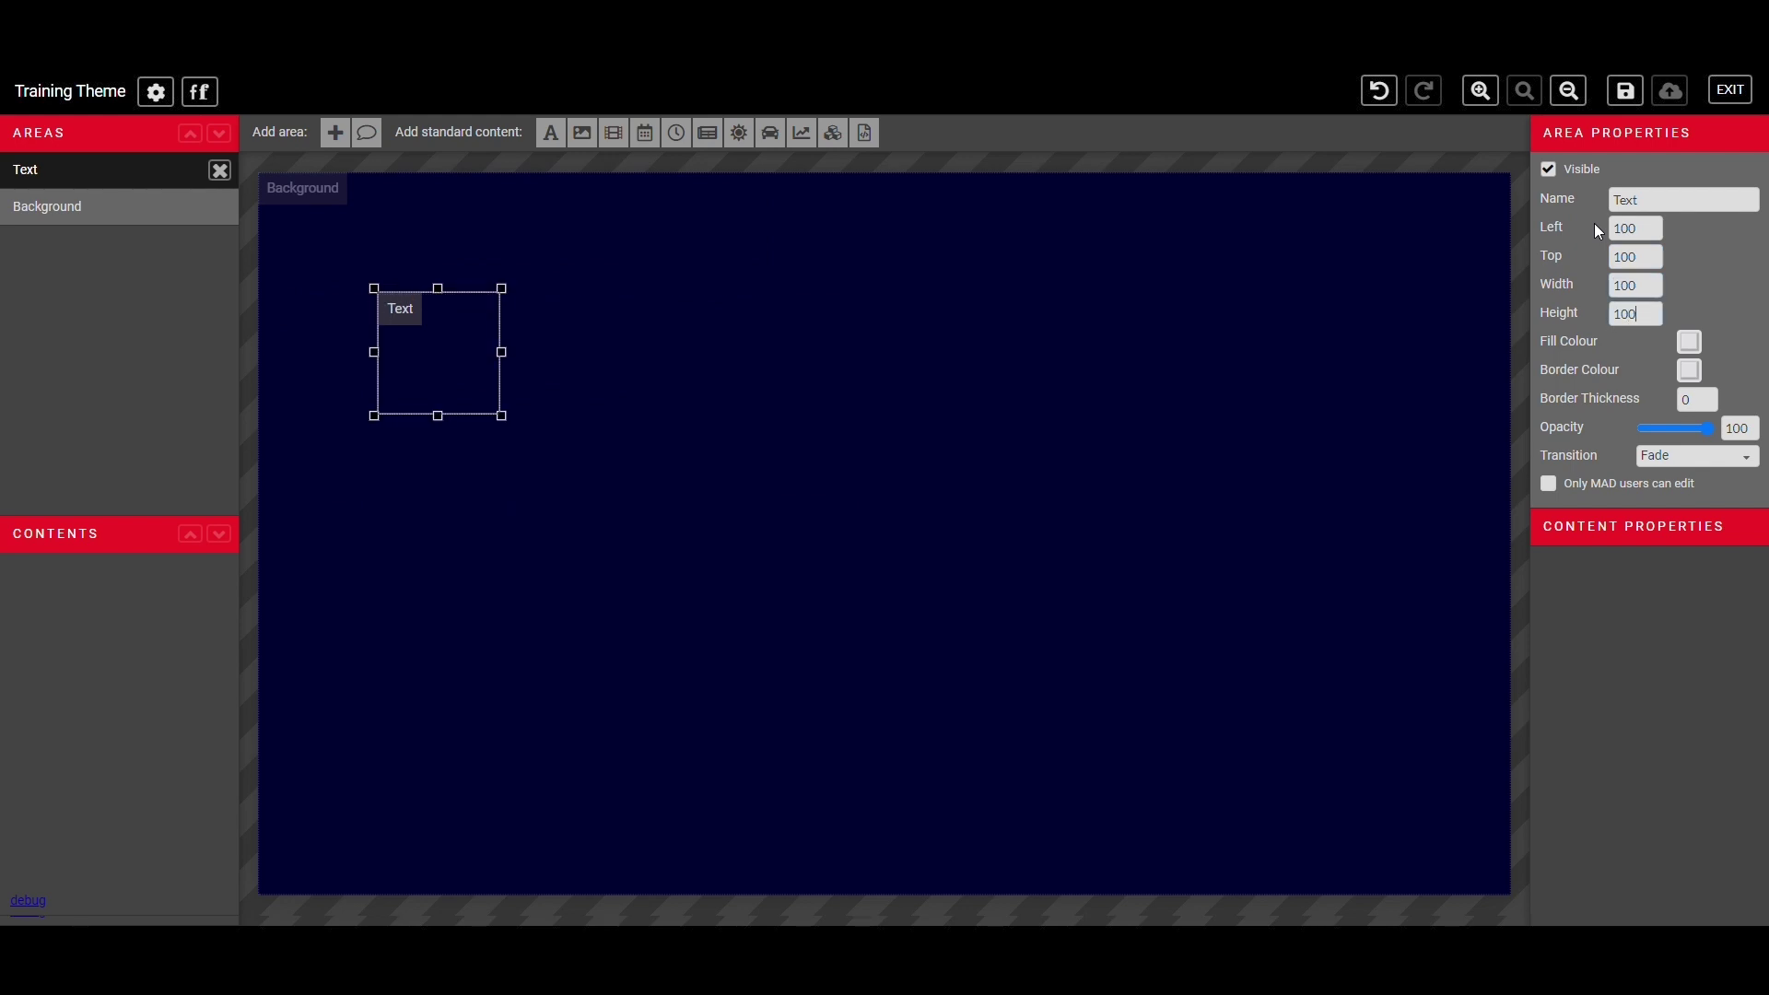
click(1688, 370)
click(1473, 311)
click(1408, 282)
click(1545, 385)
click(1702, 403)
text(10)
key(BackSpace)
key(BackSpace)
text(0)
click(1688, 370)
drag(1451, 385, 1362, 386)
text(transparent)
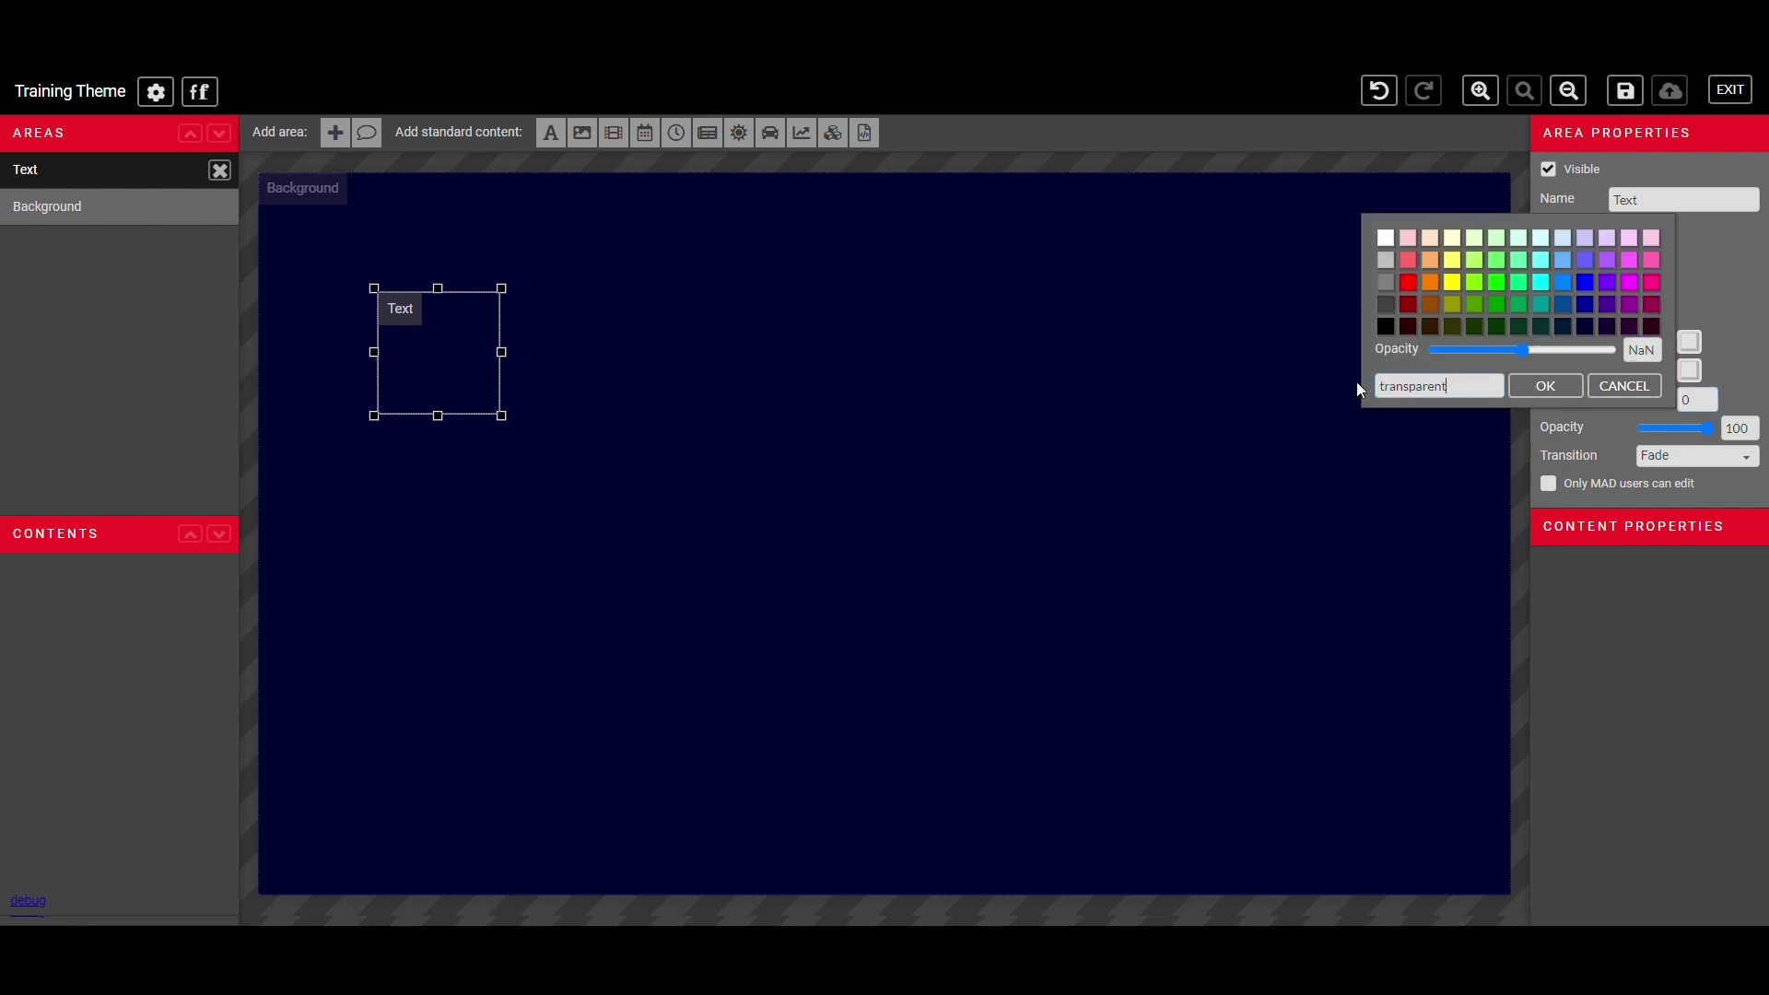
click(1556, 388)
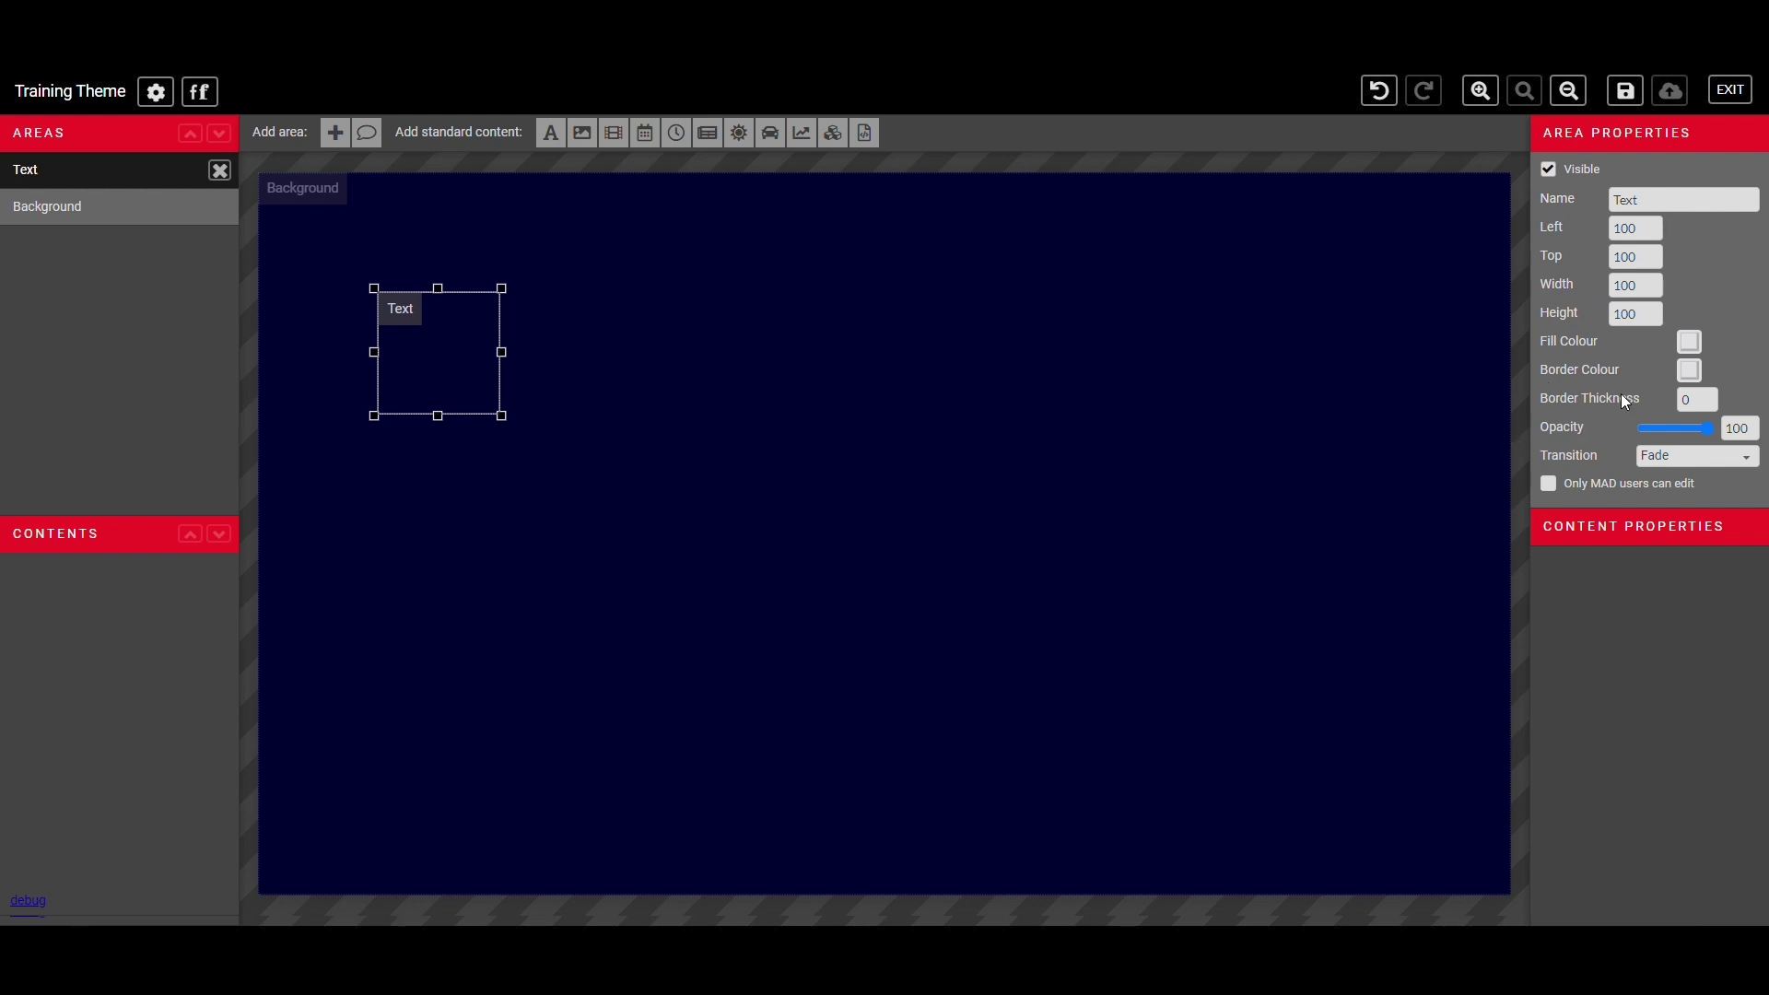
click(1688, 341)
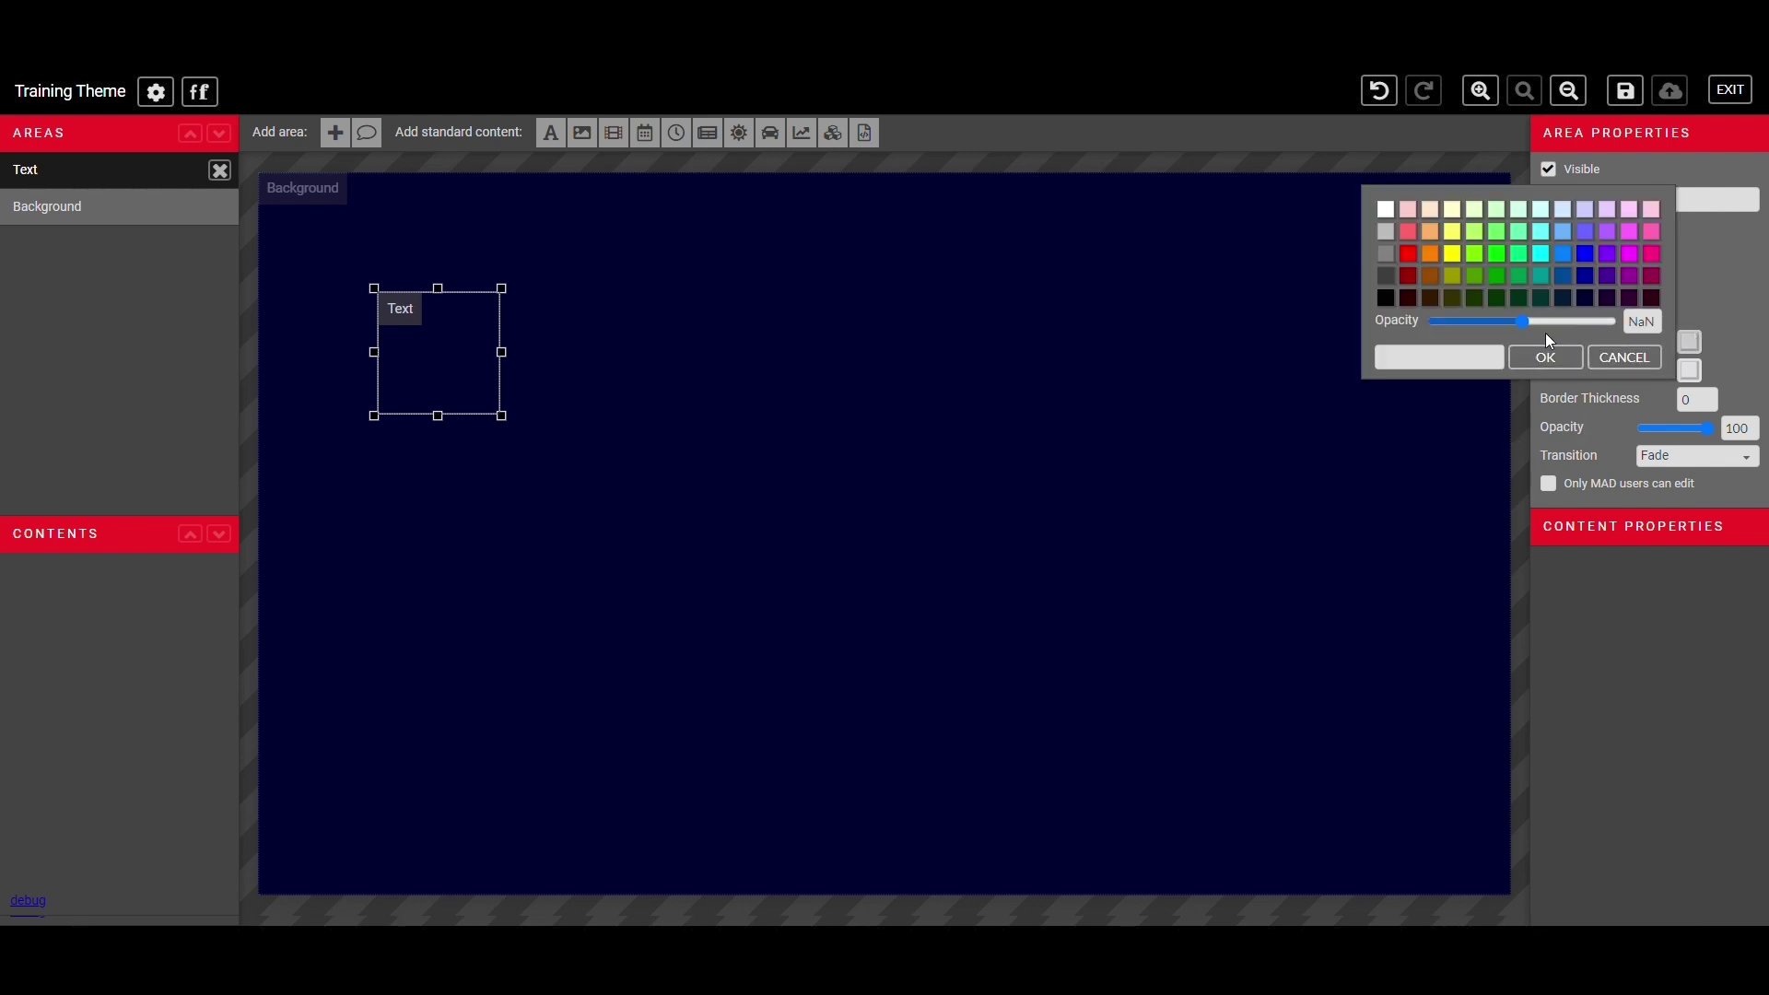
click(1623, 358)
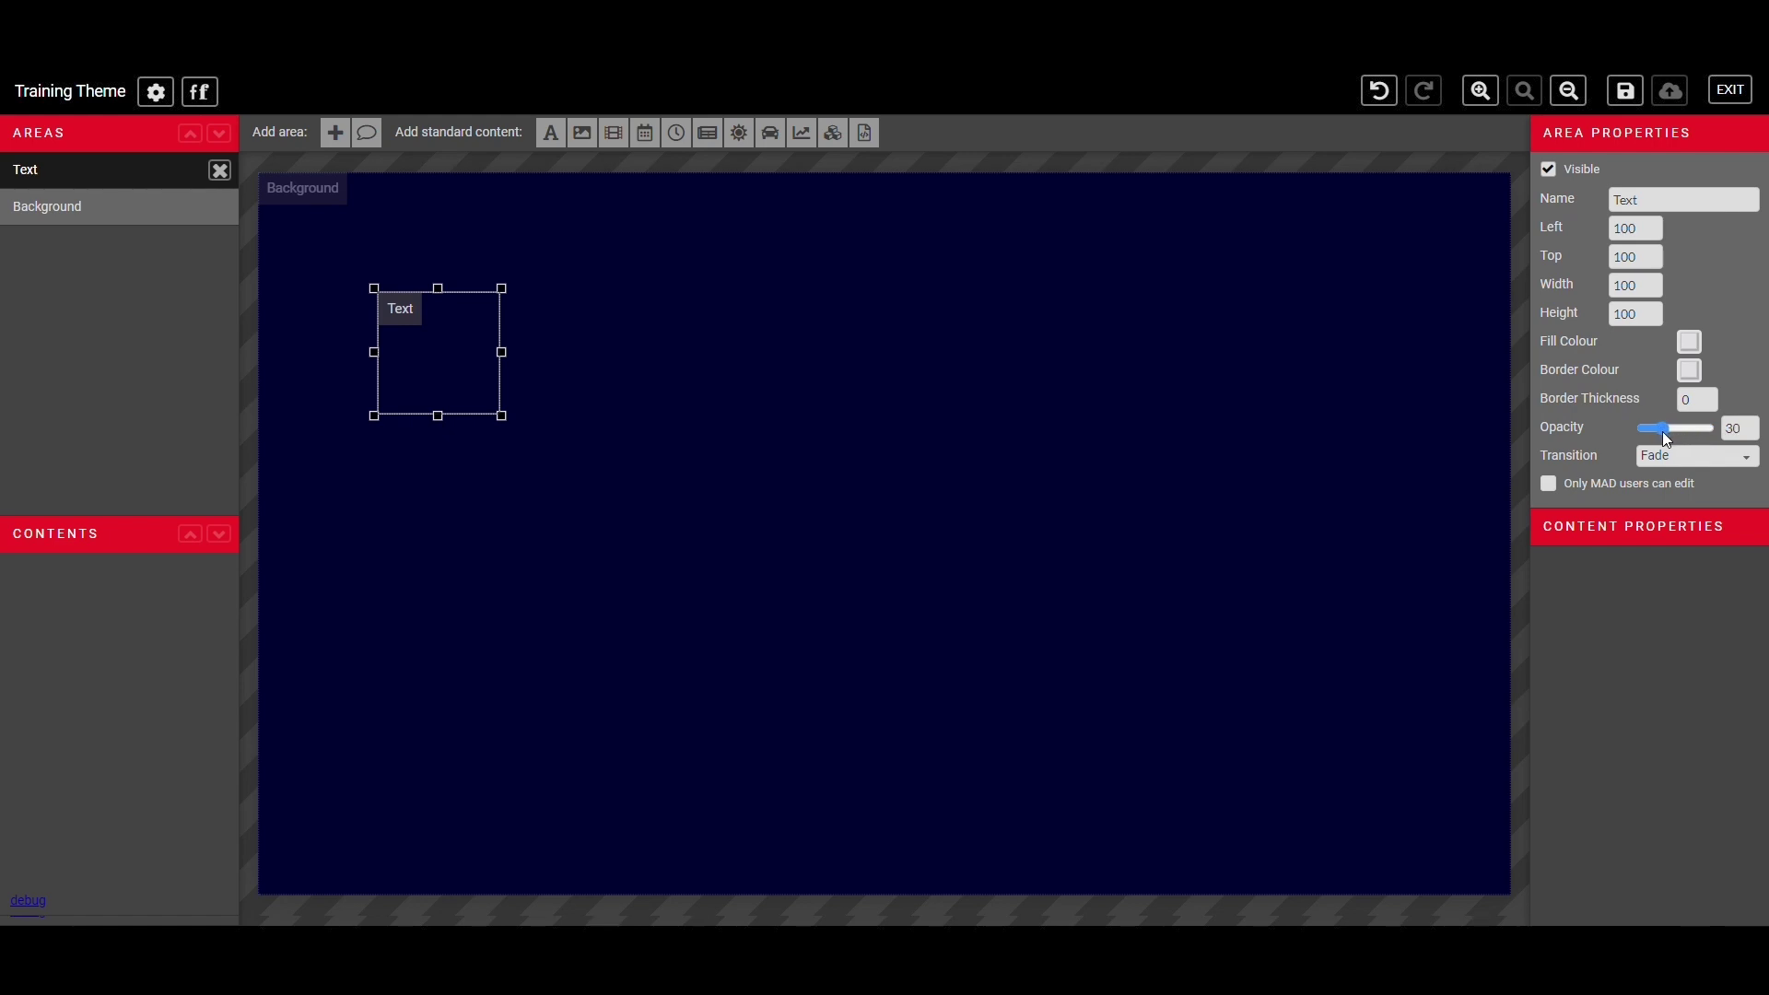
drag(1662, 431, 1712, 433)
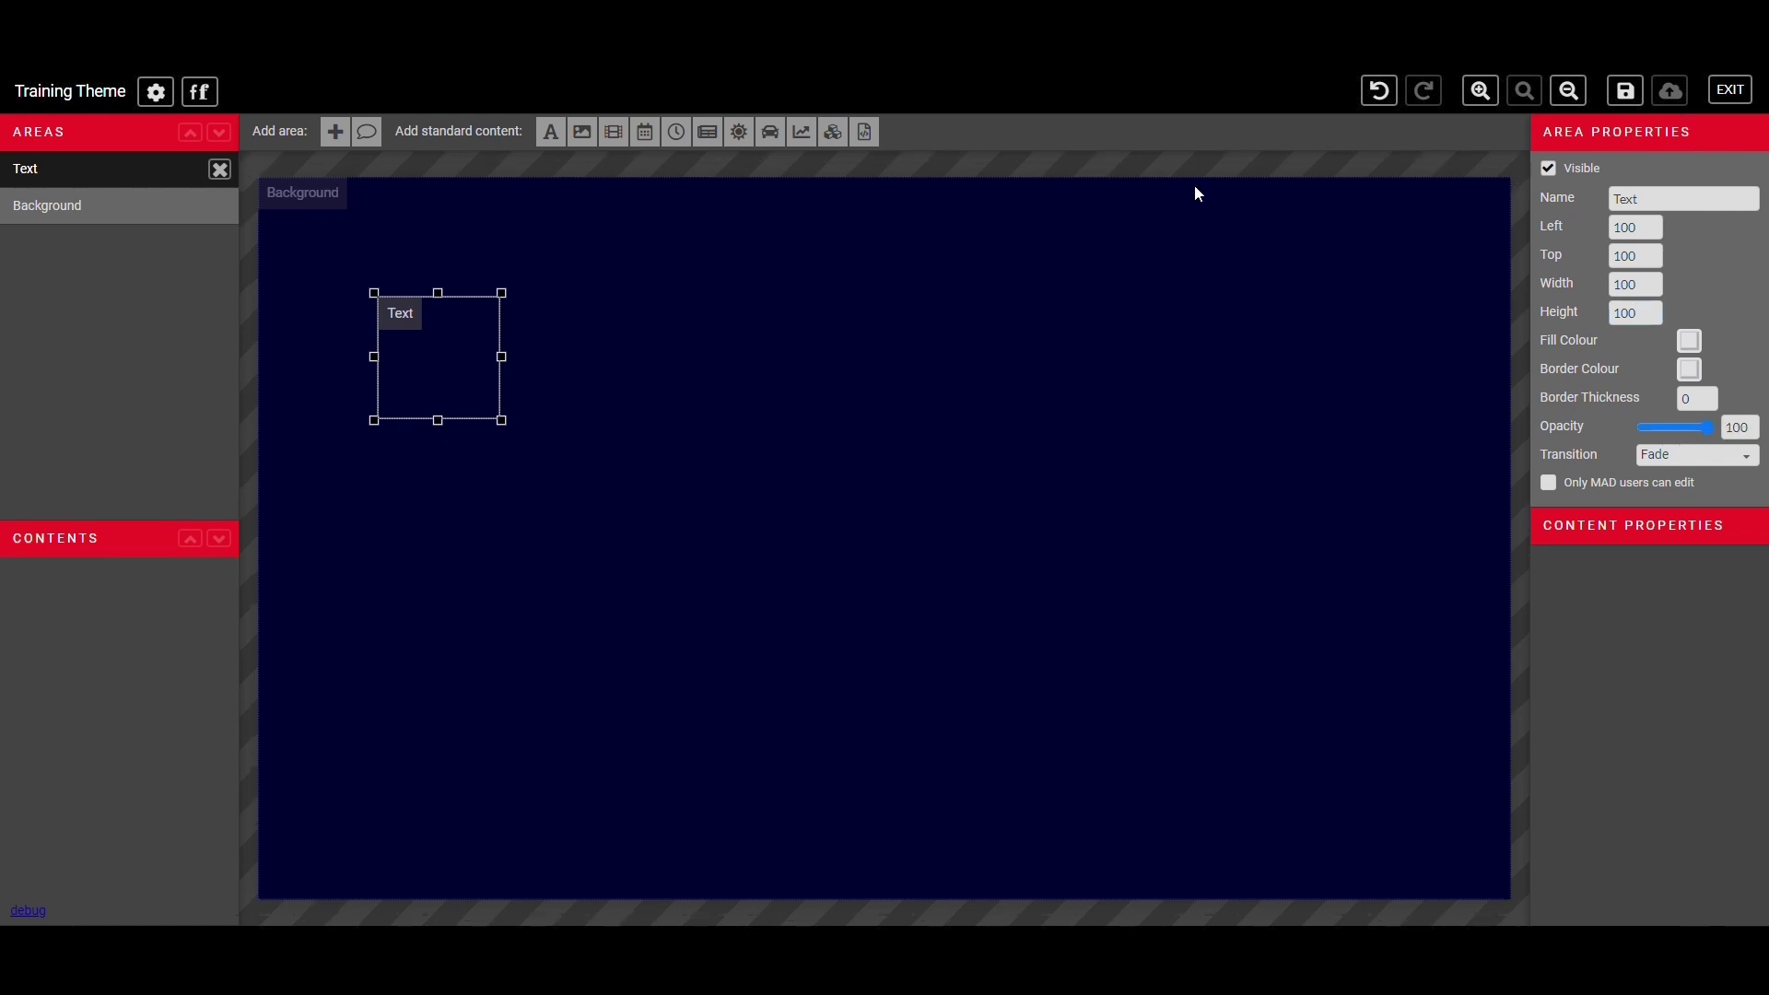
drag(451, 352, 321, 233)
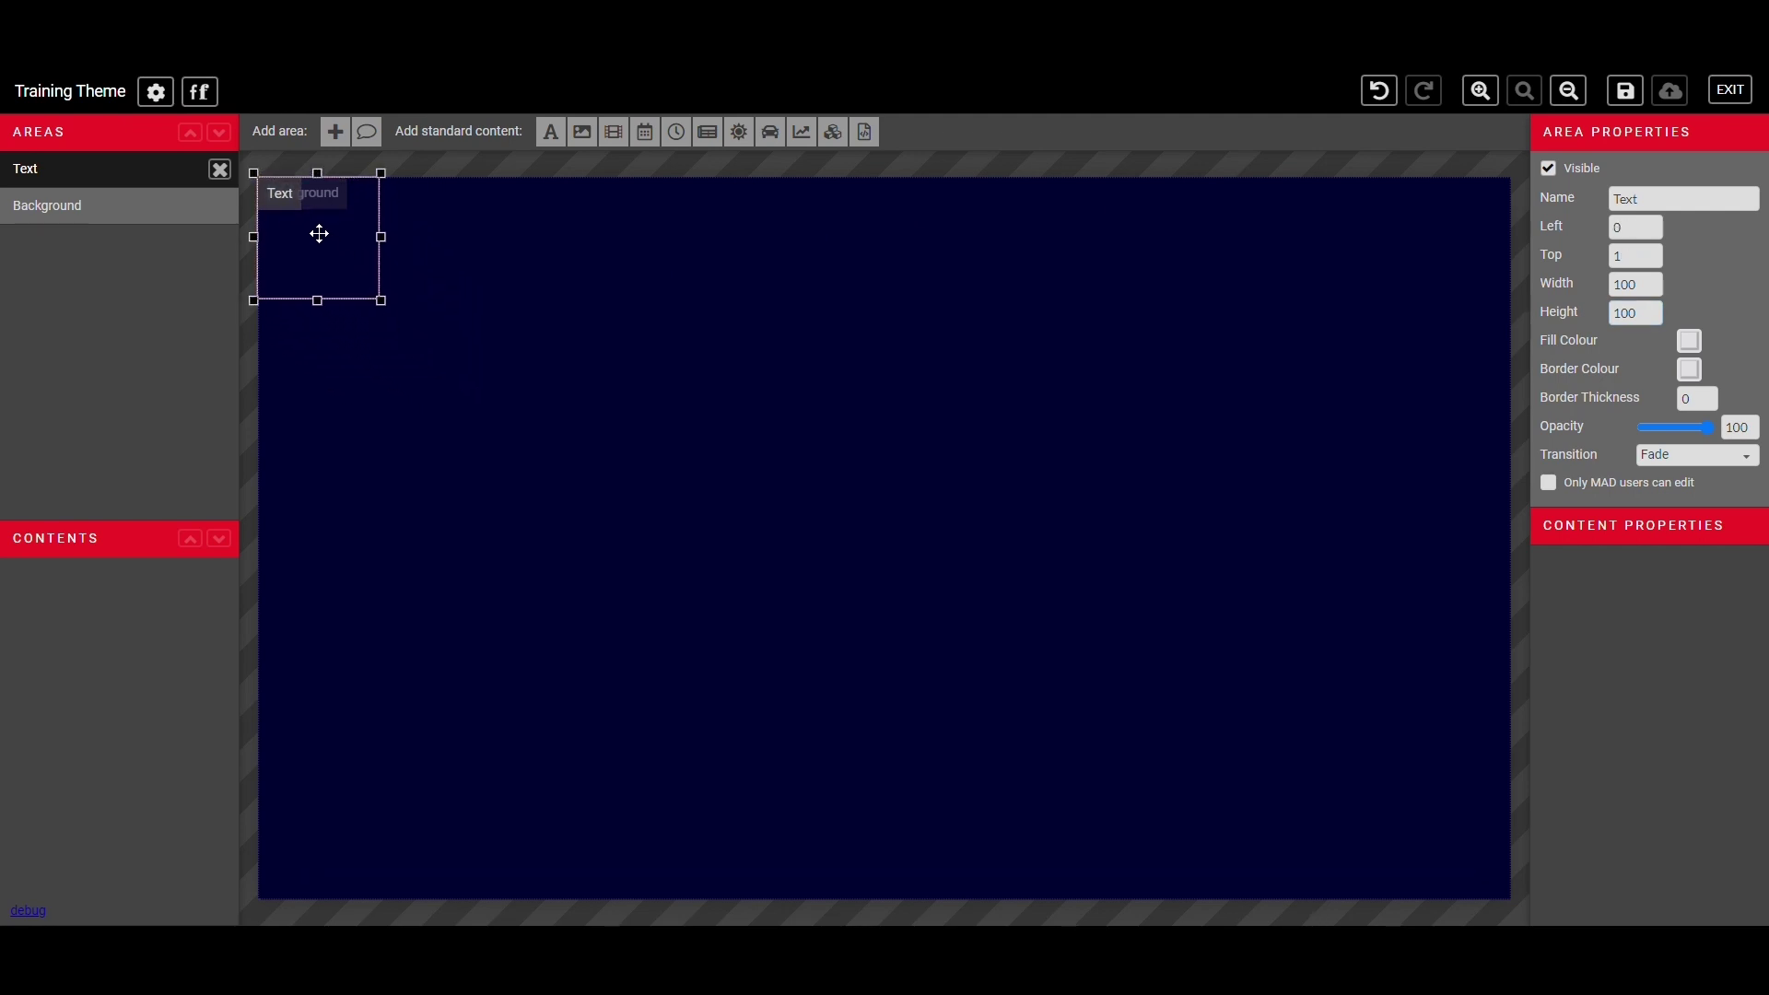
- Stretch the Text area into a wide top-left strip and add the text 'Welcome!'
click(387, 316)
click(376, 298)
drag(381, 302, 615, 271)
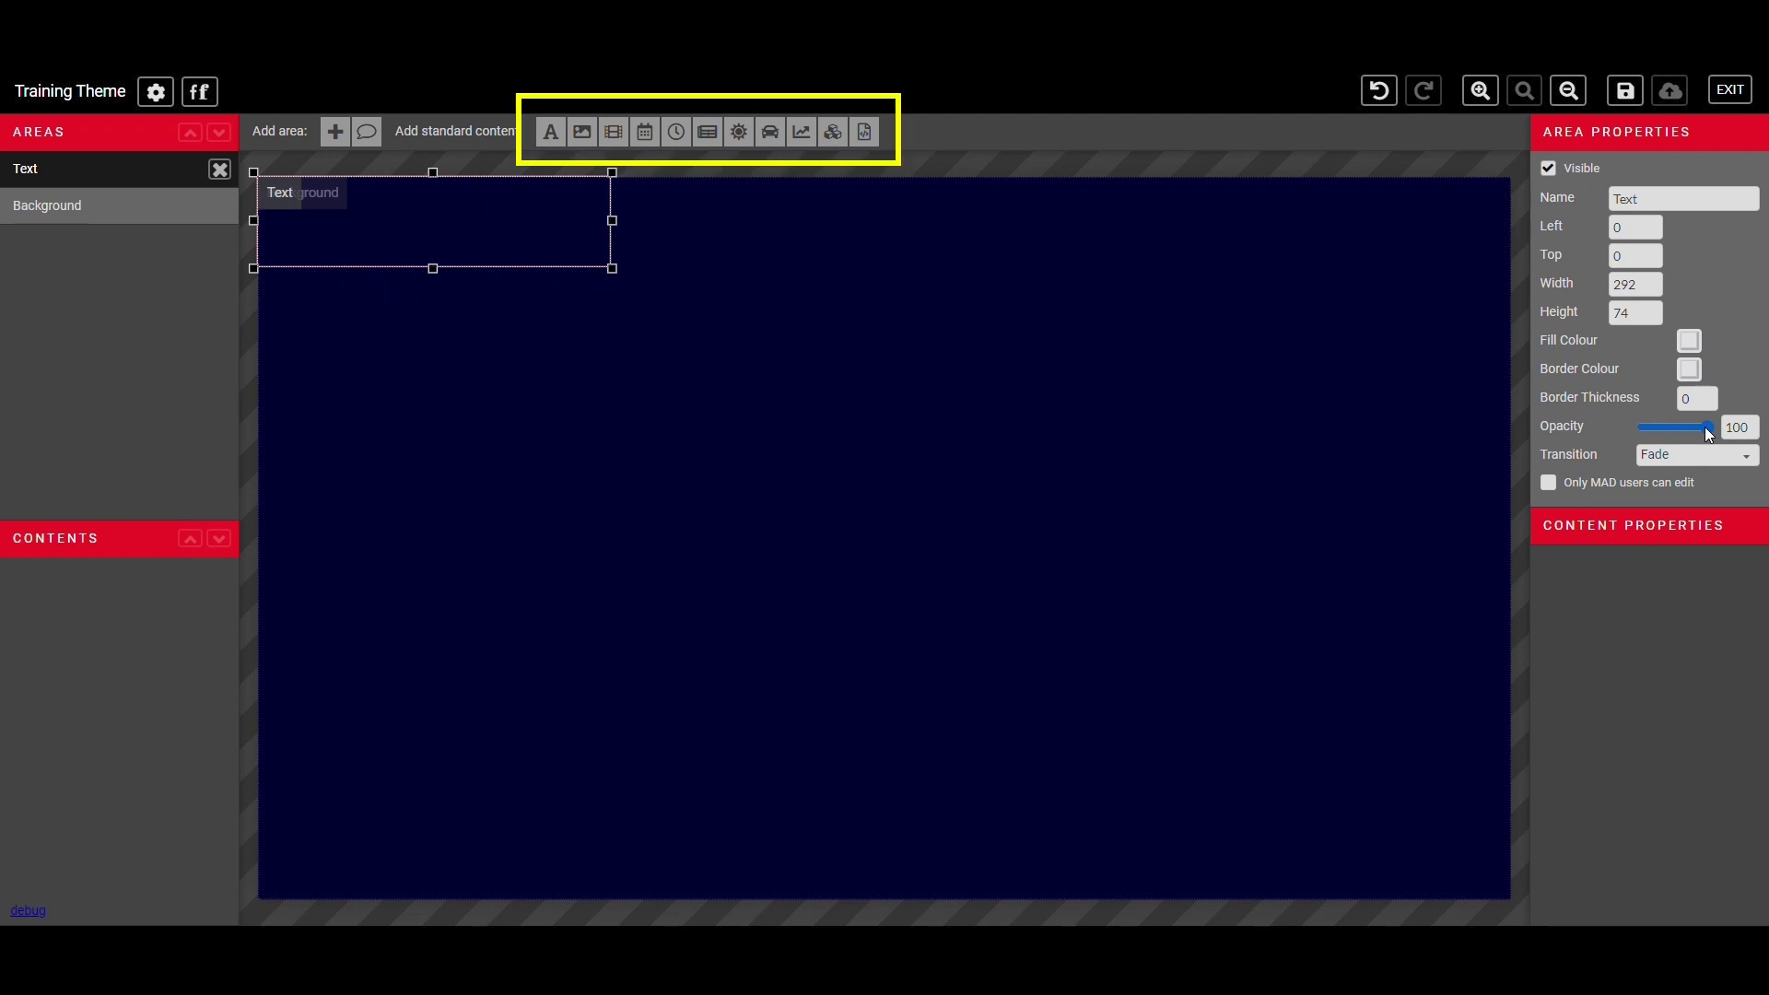
click(570, 143)
click(1637, 597)
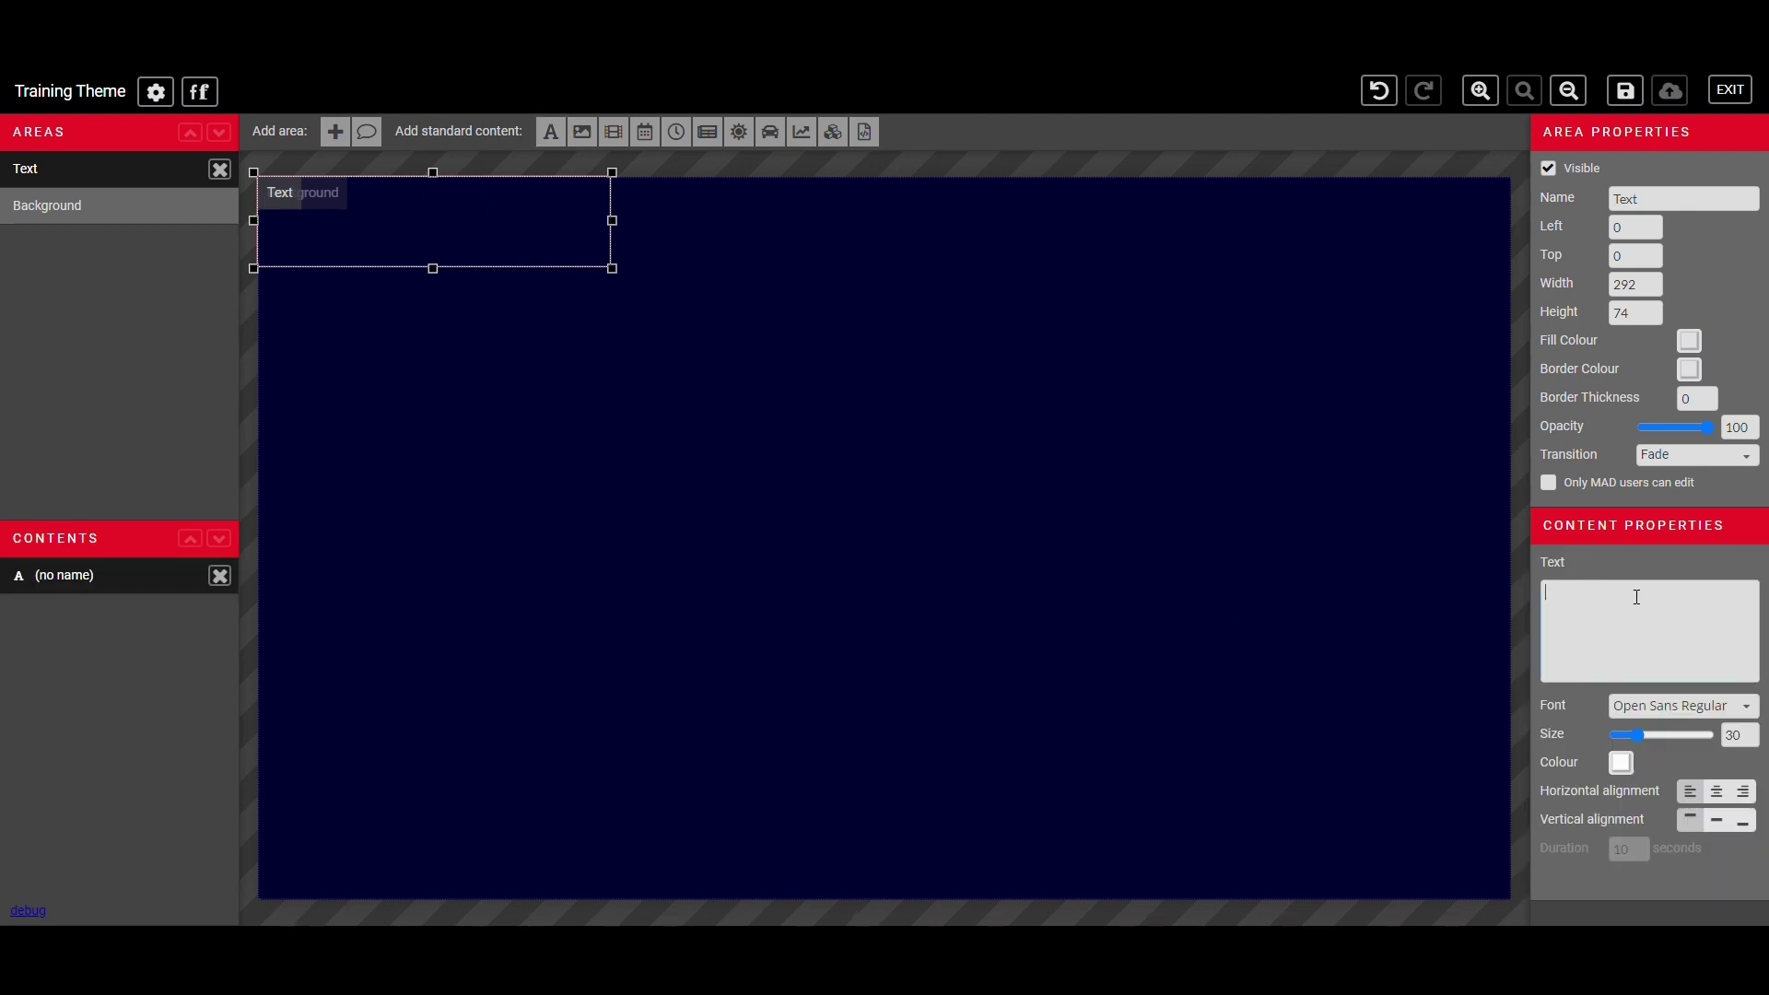
text(Welcome!)
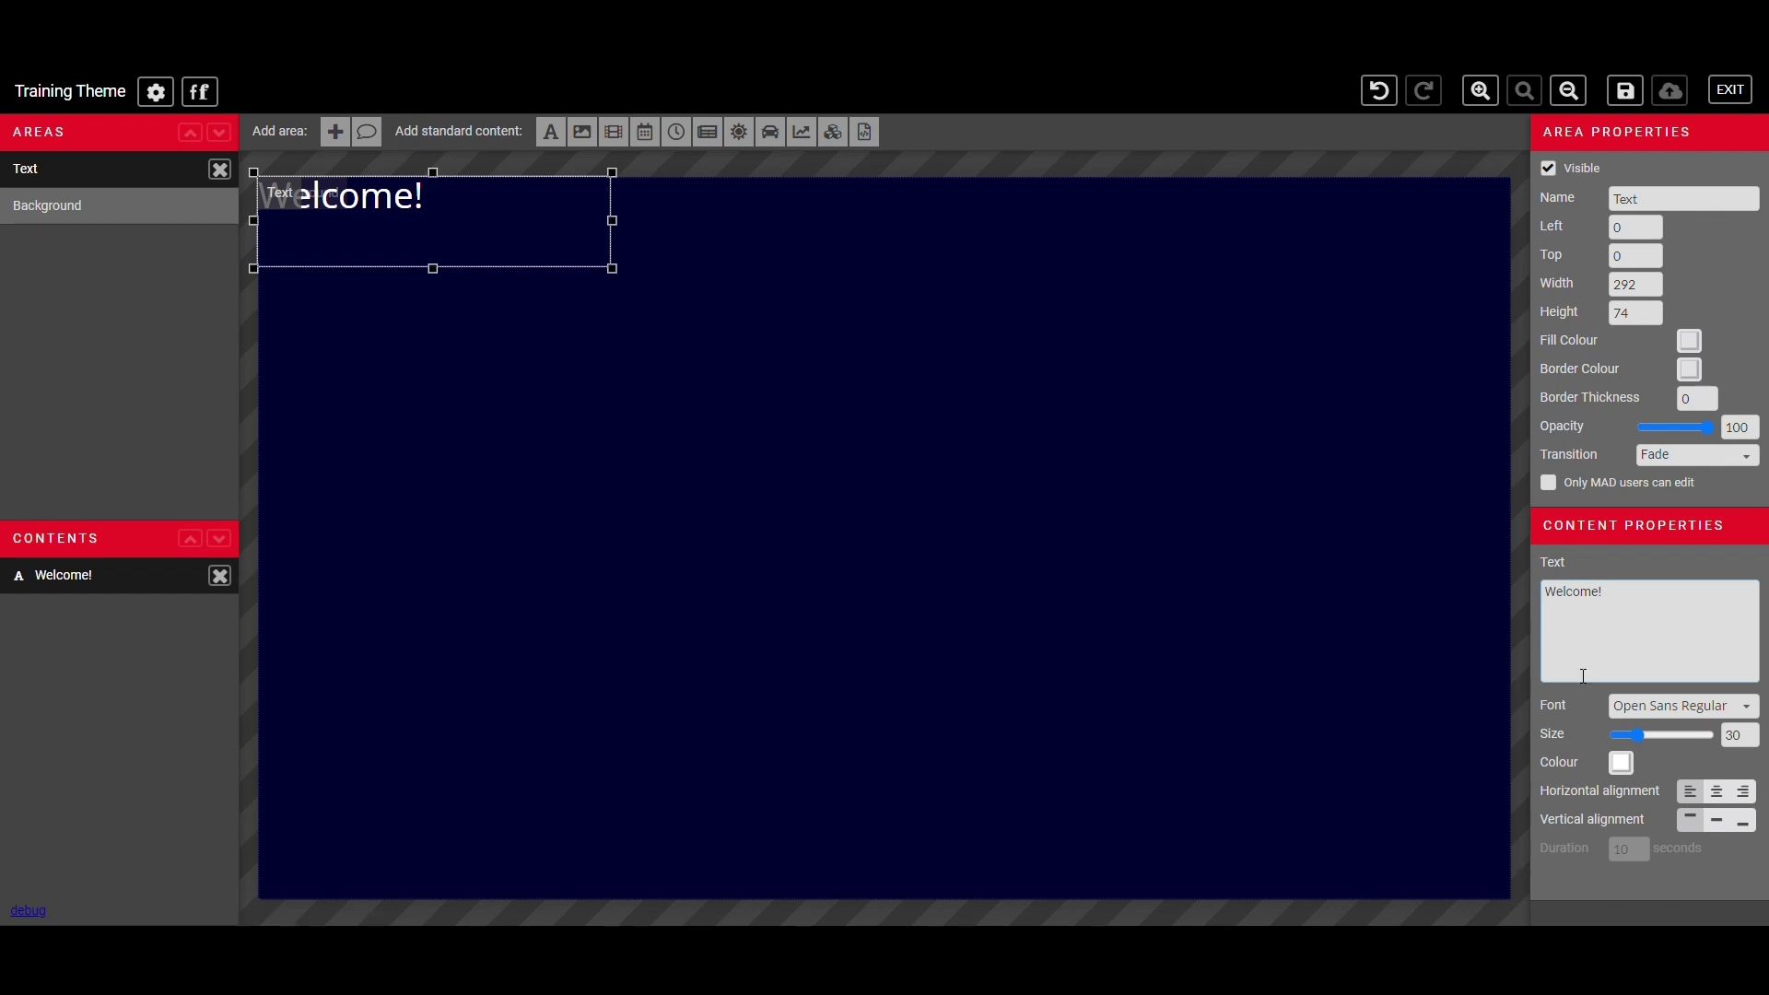
- Set the Welcome! font to Roboto Bold and open the custom fonts manager
click(1686, 707)
scroll(1600, 509, up, 5)
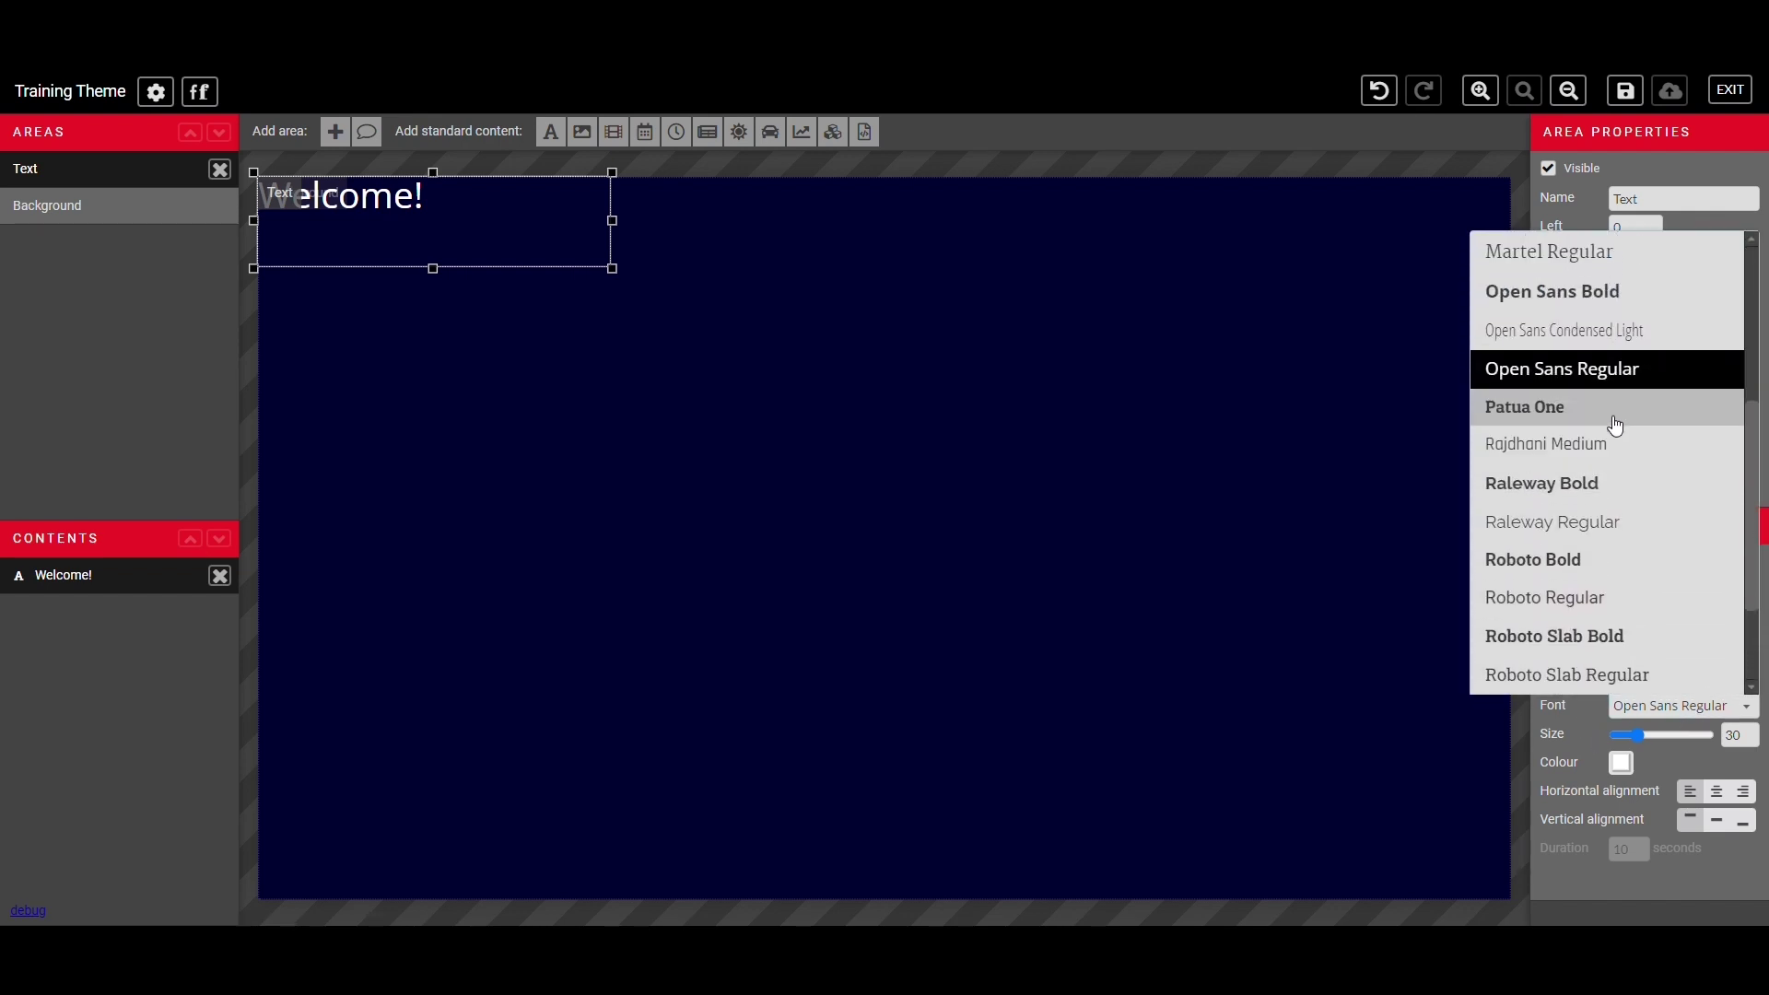
scroll(1649, 378, down, 3)
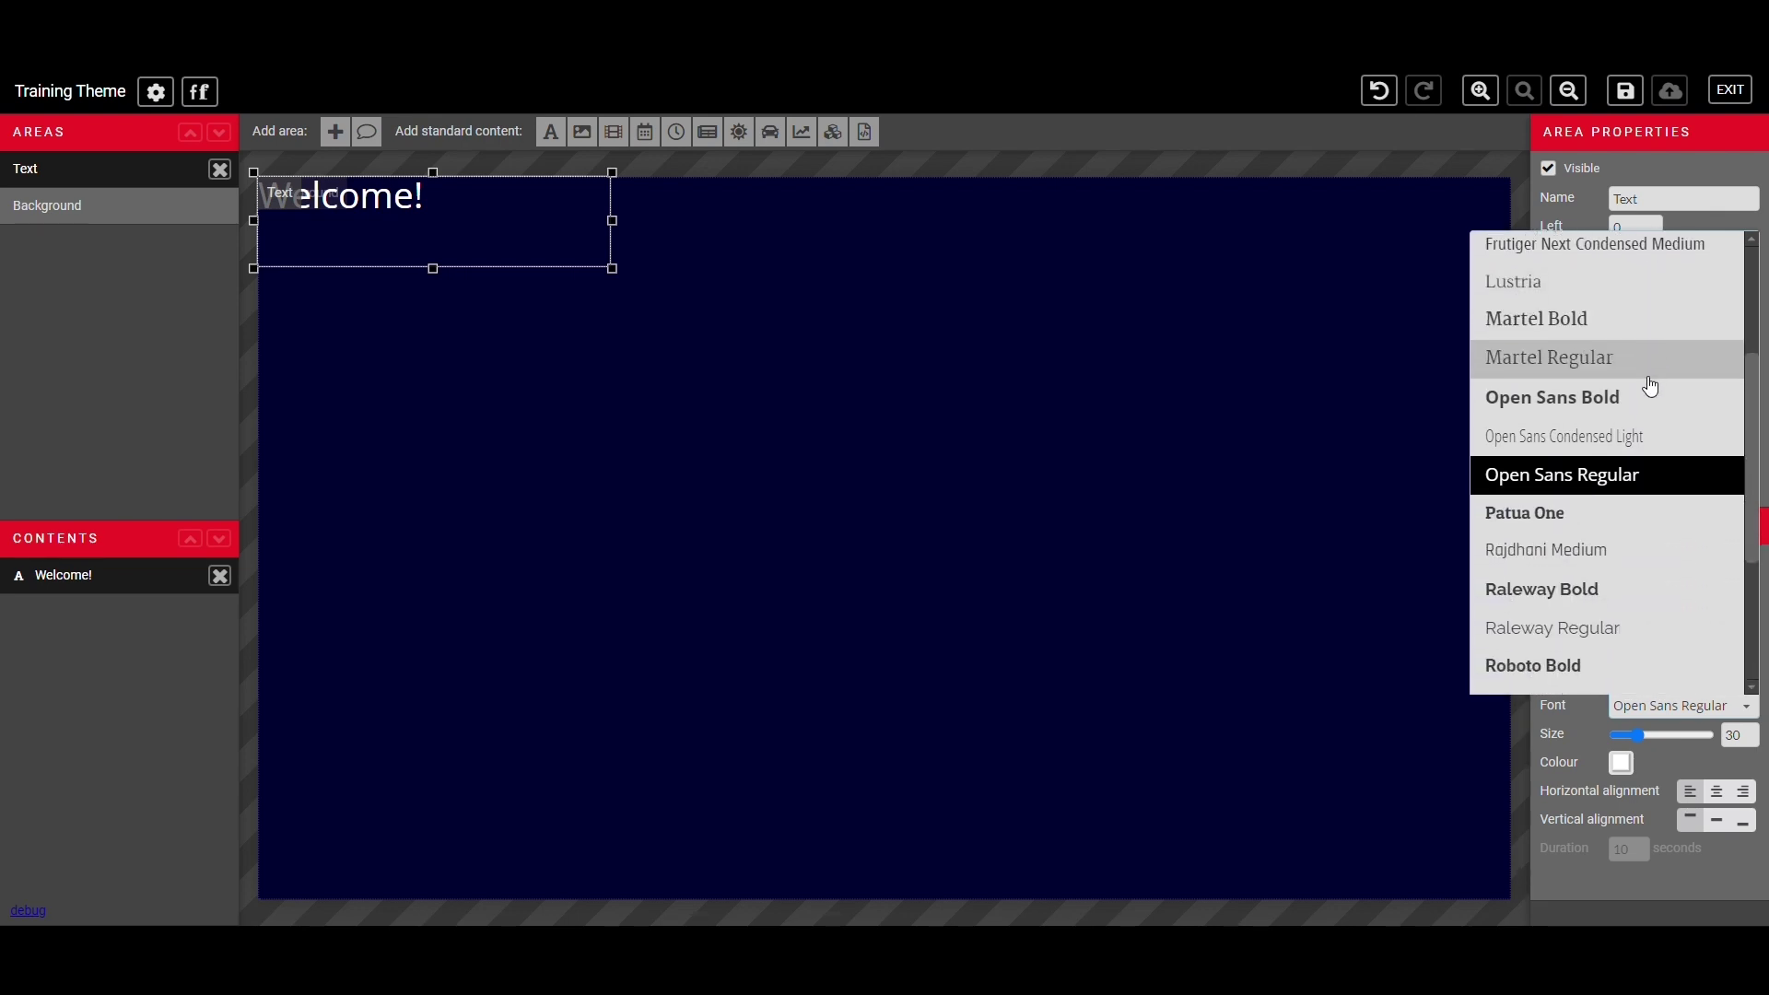
click(1580, 601)
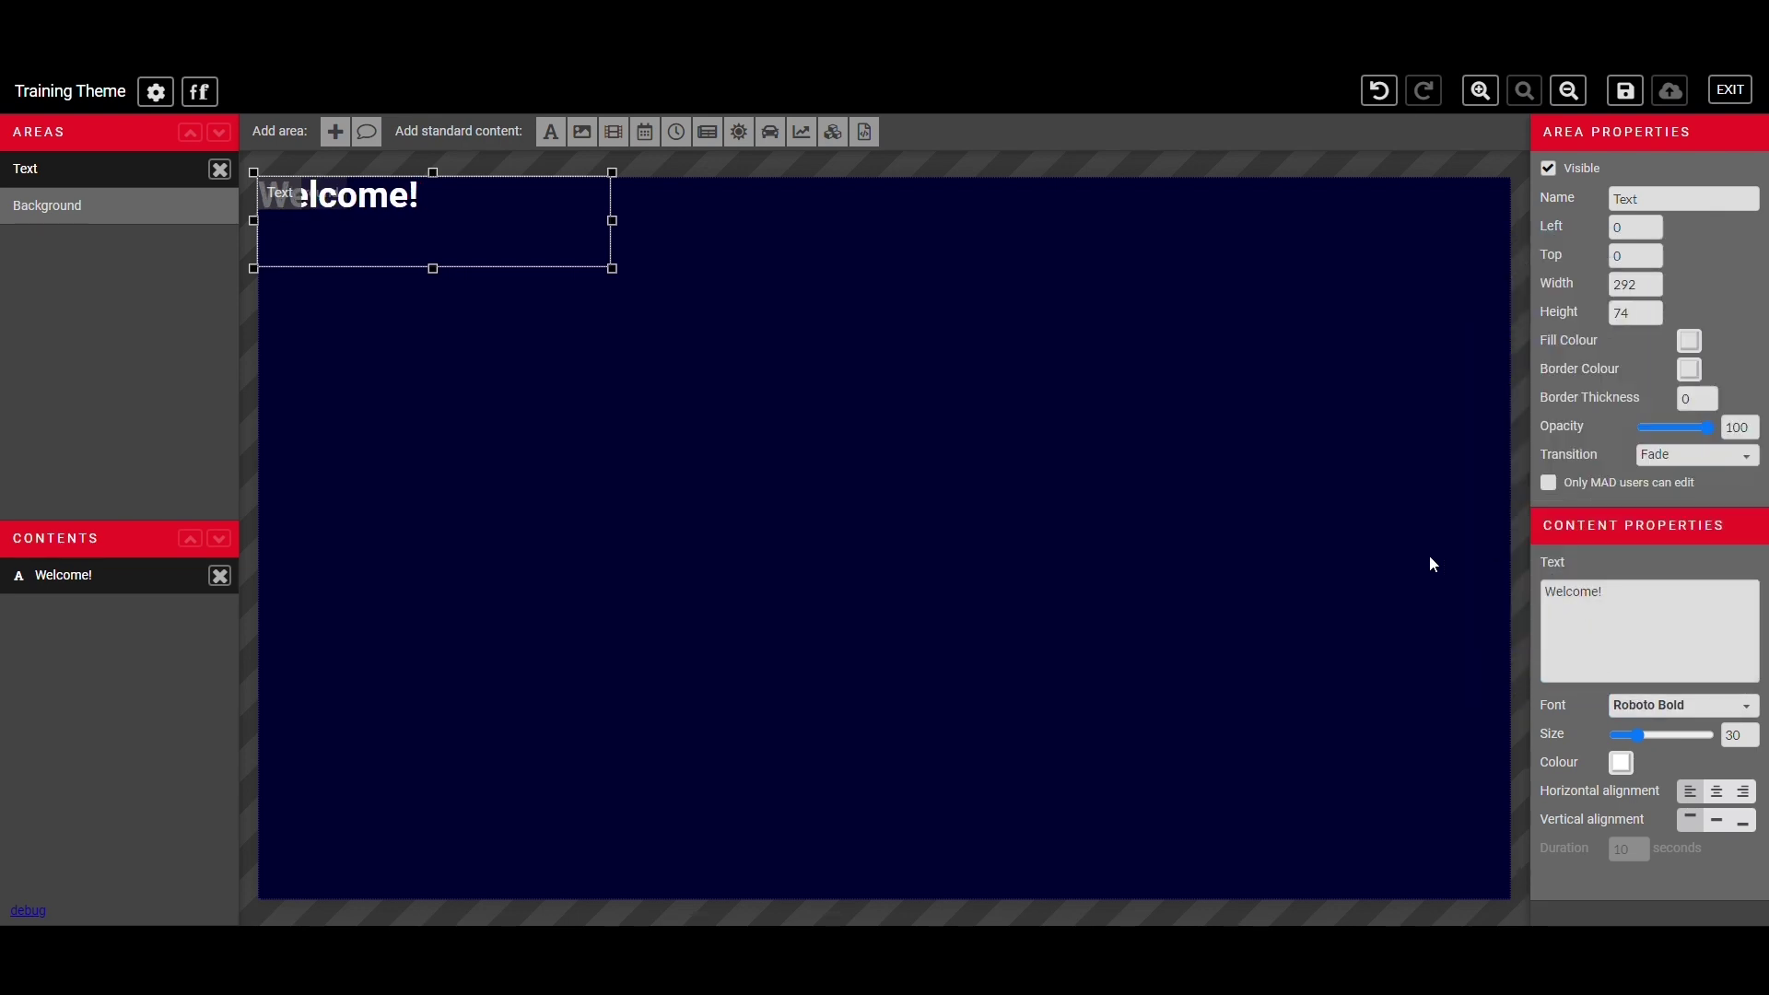
click(200, 93)
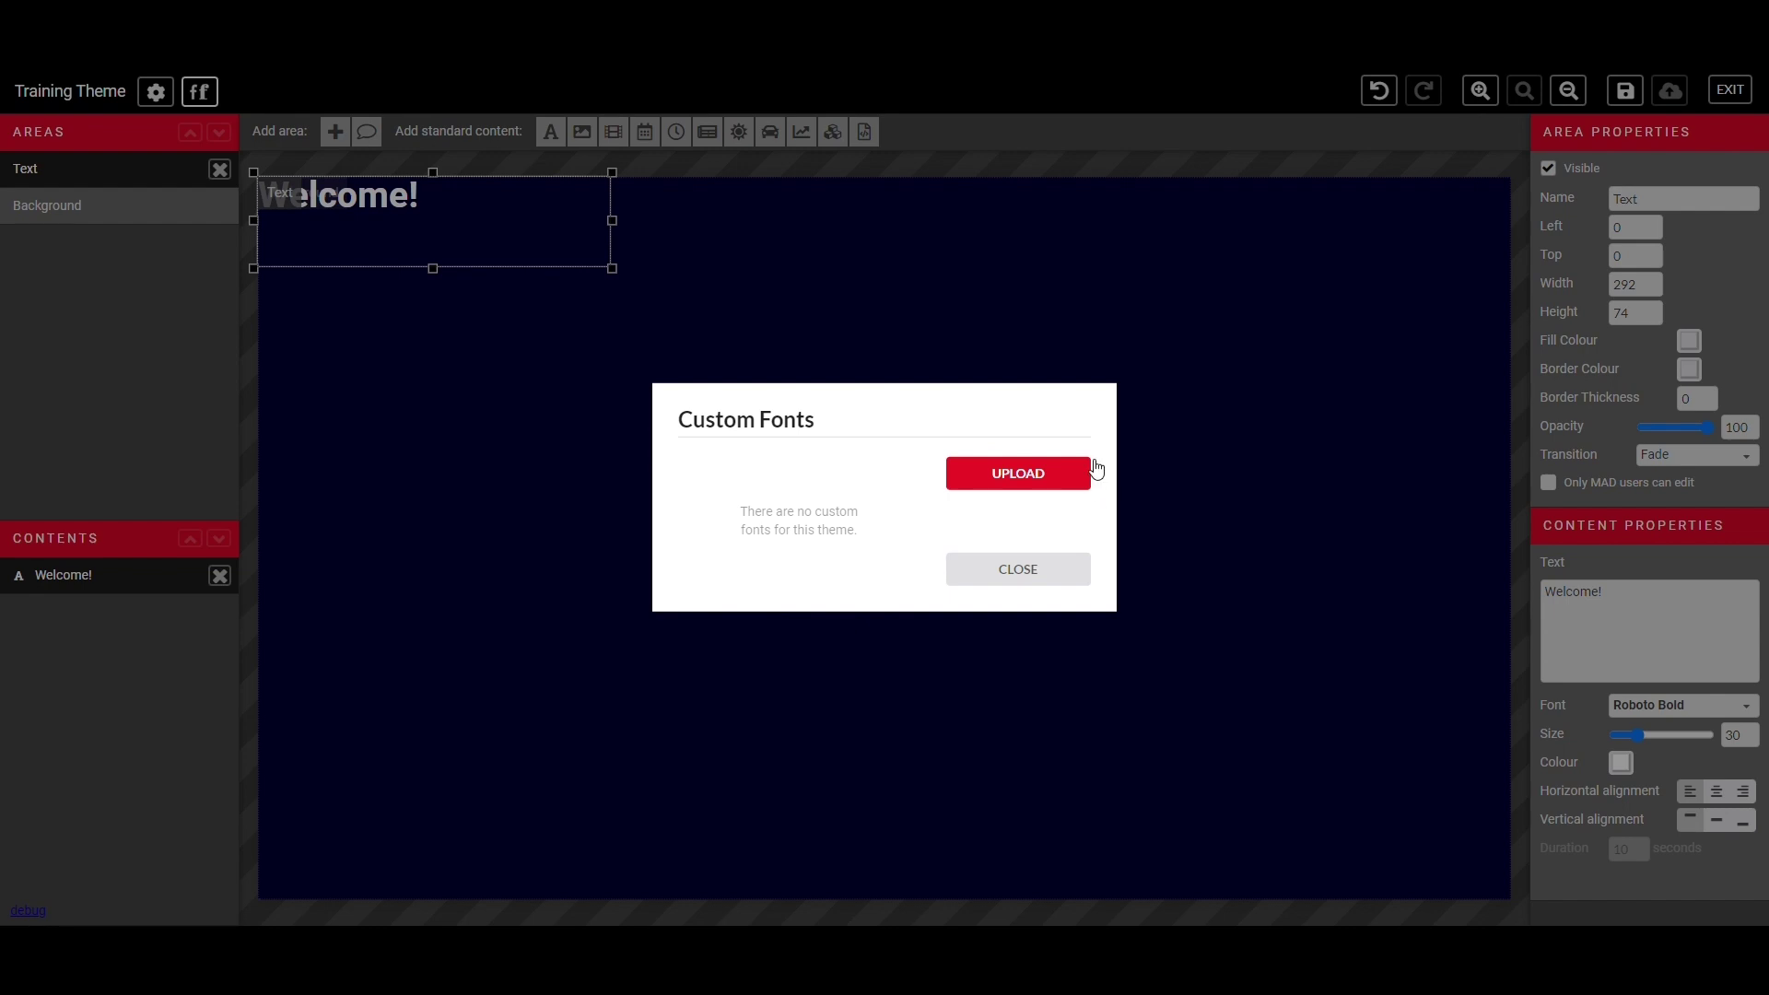
- Close the Custom Fonts window and enlarge the Welcome! text to size 63
click(1005, 580)
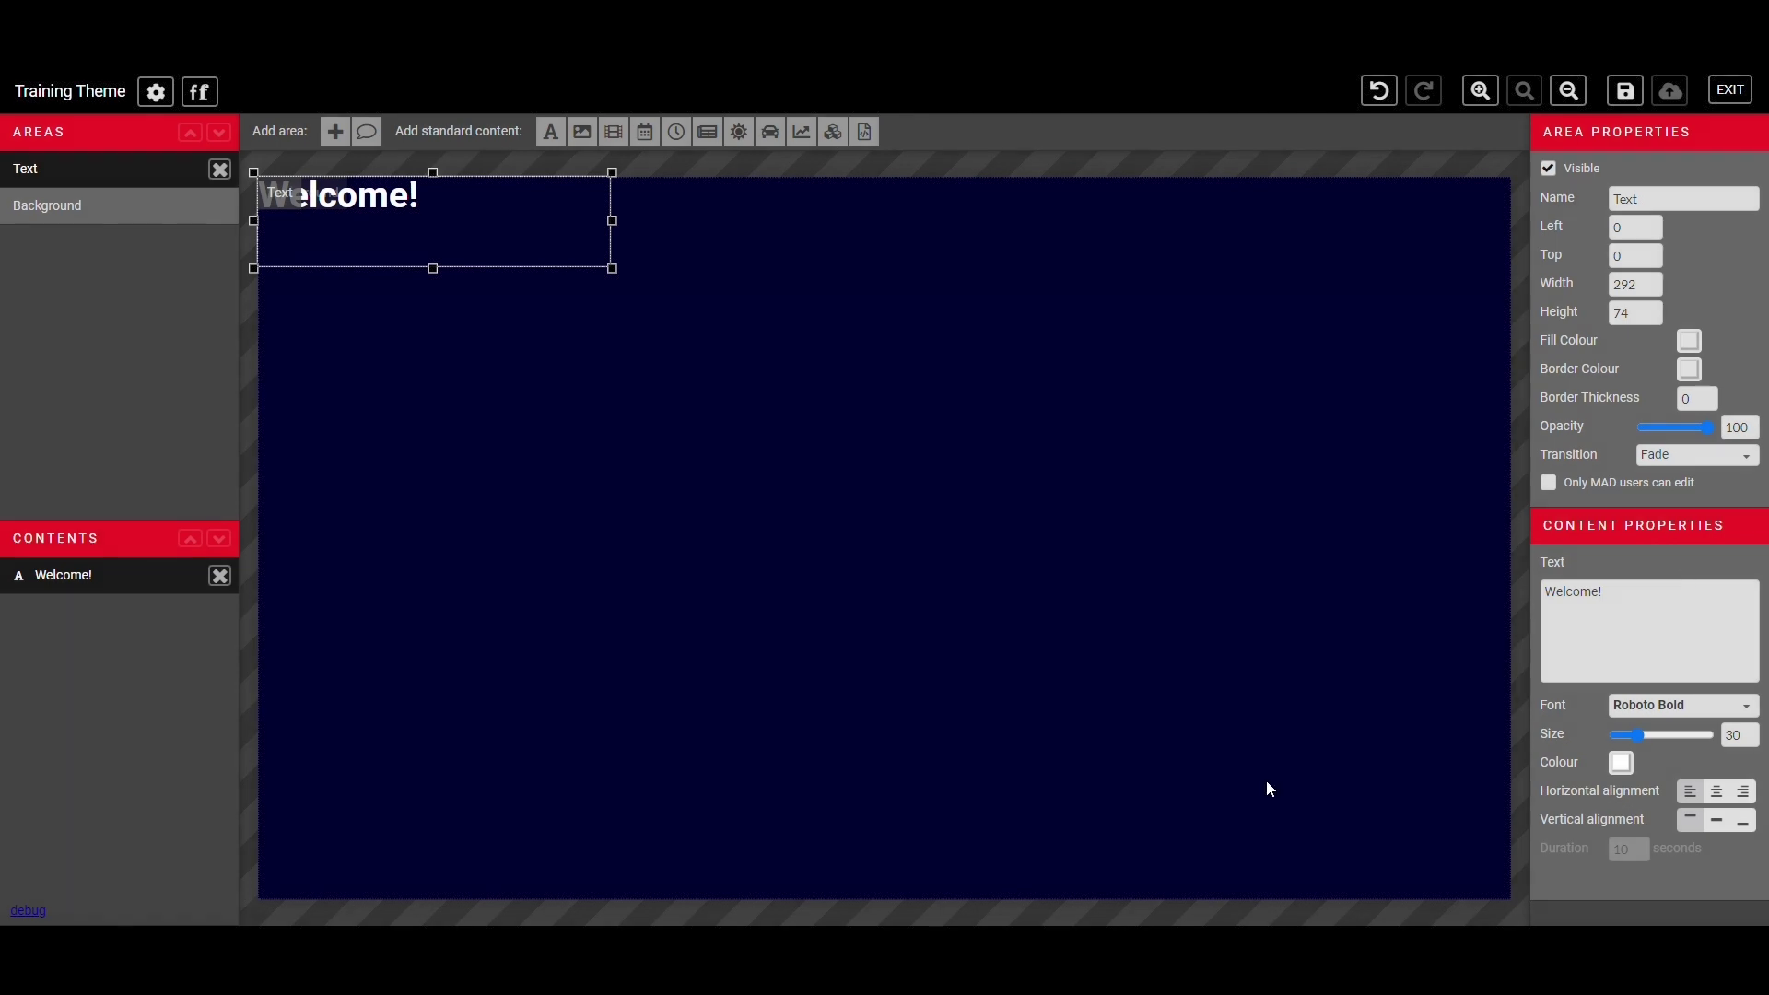
drag(1640, 737, 1662, 734)
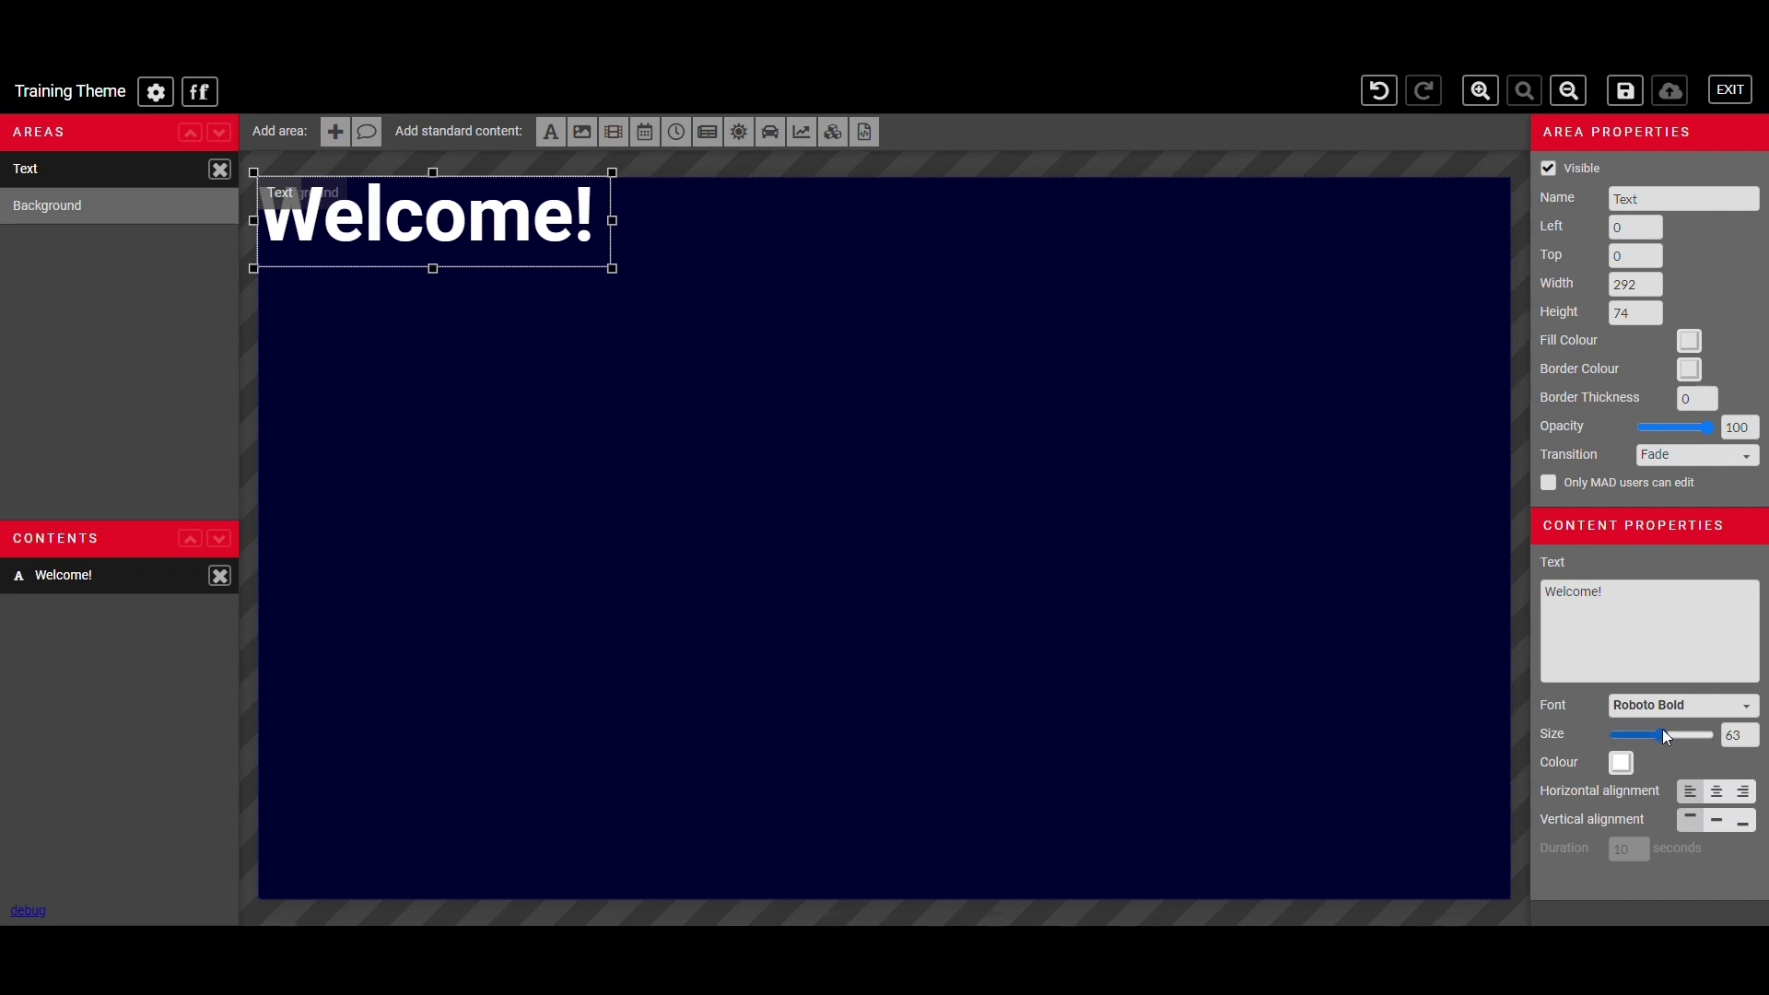
- Colour the Welcome! text yellow and centre it horizontally and vertically in its area
click(1629, 770)
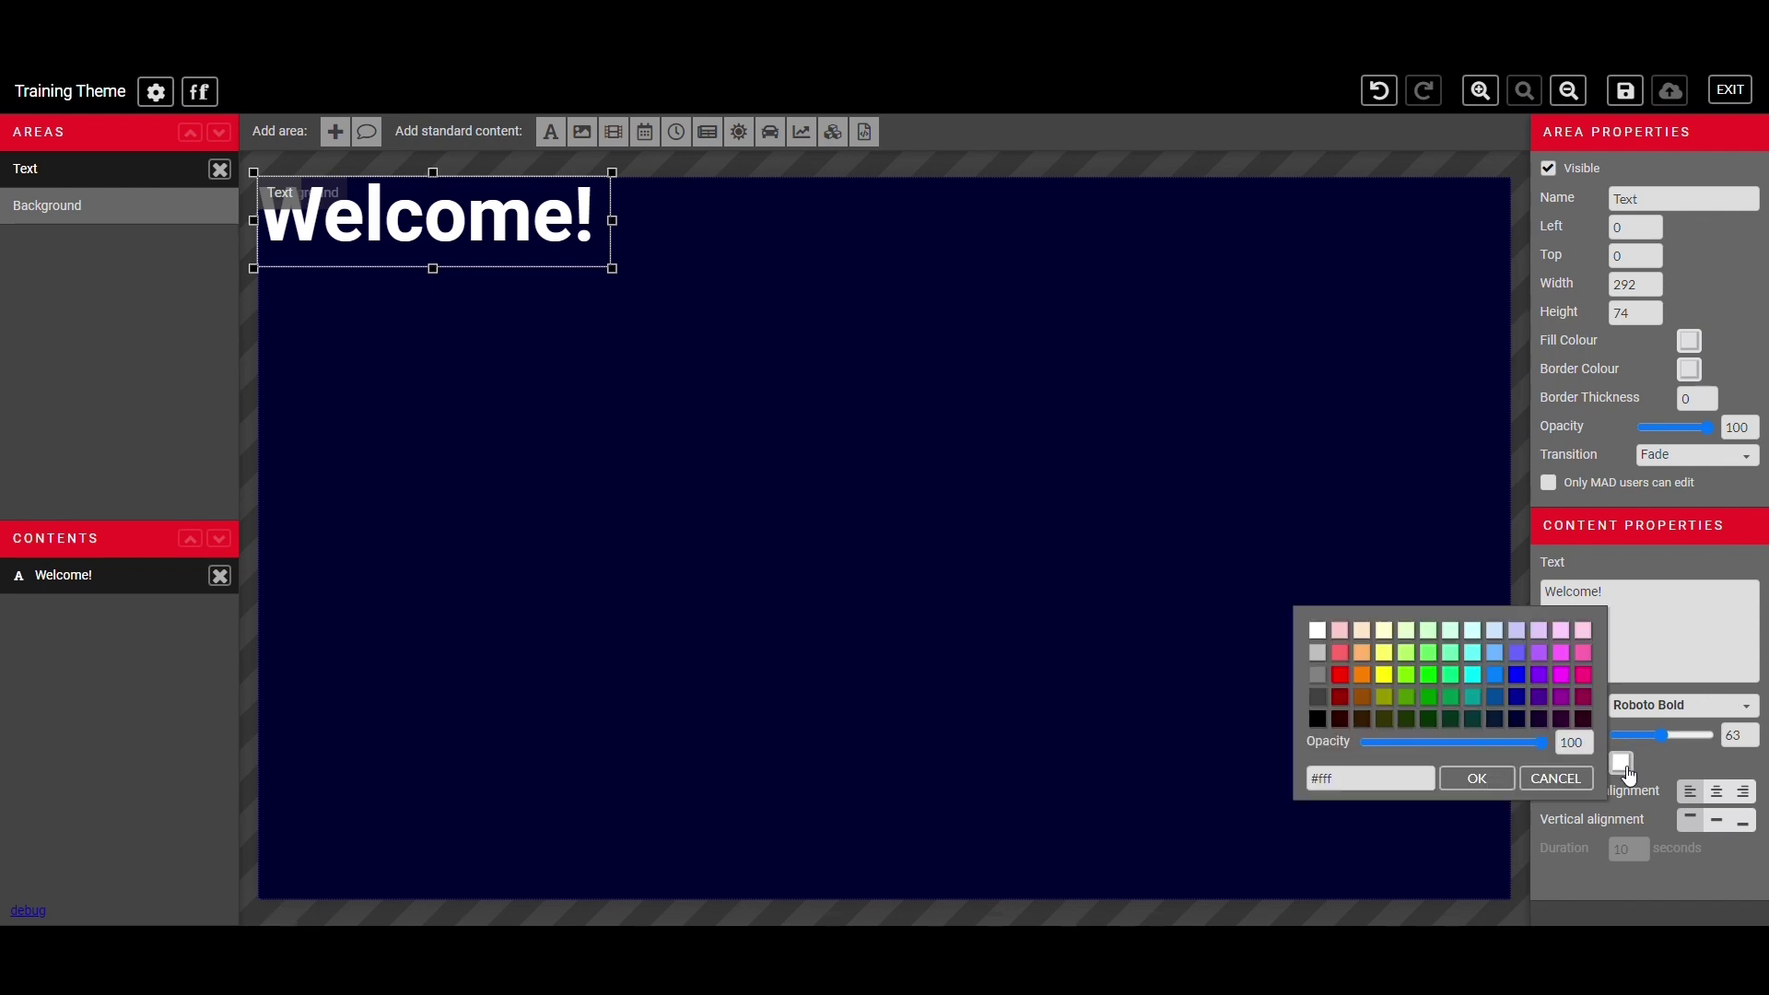
click(1405, 682)
click(1382, 676)
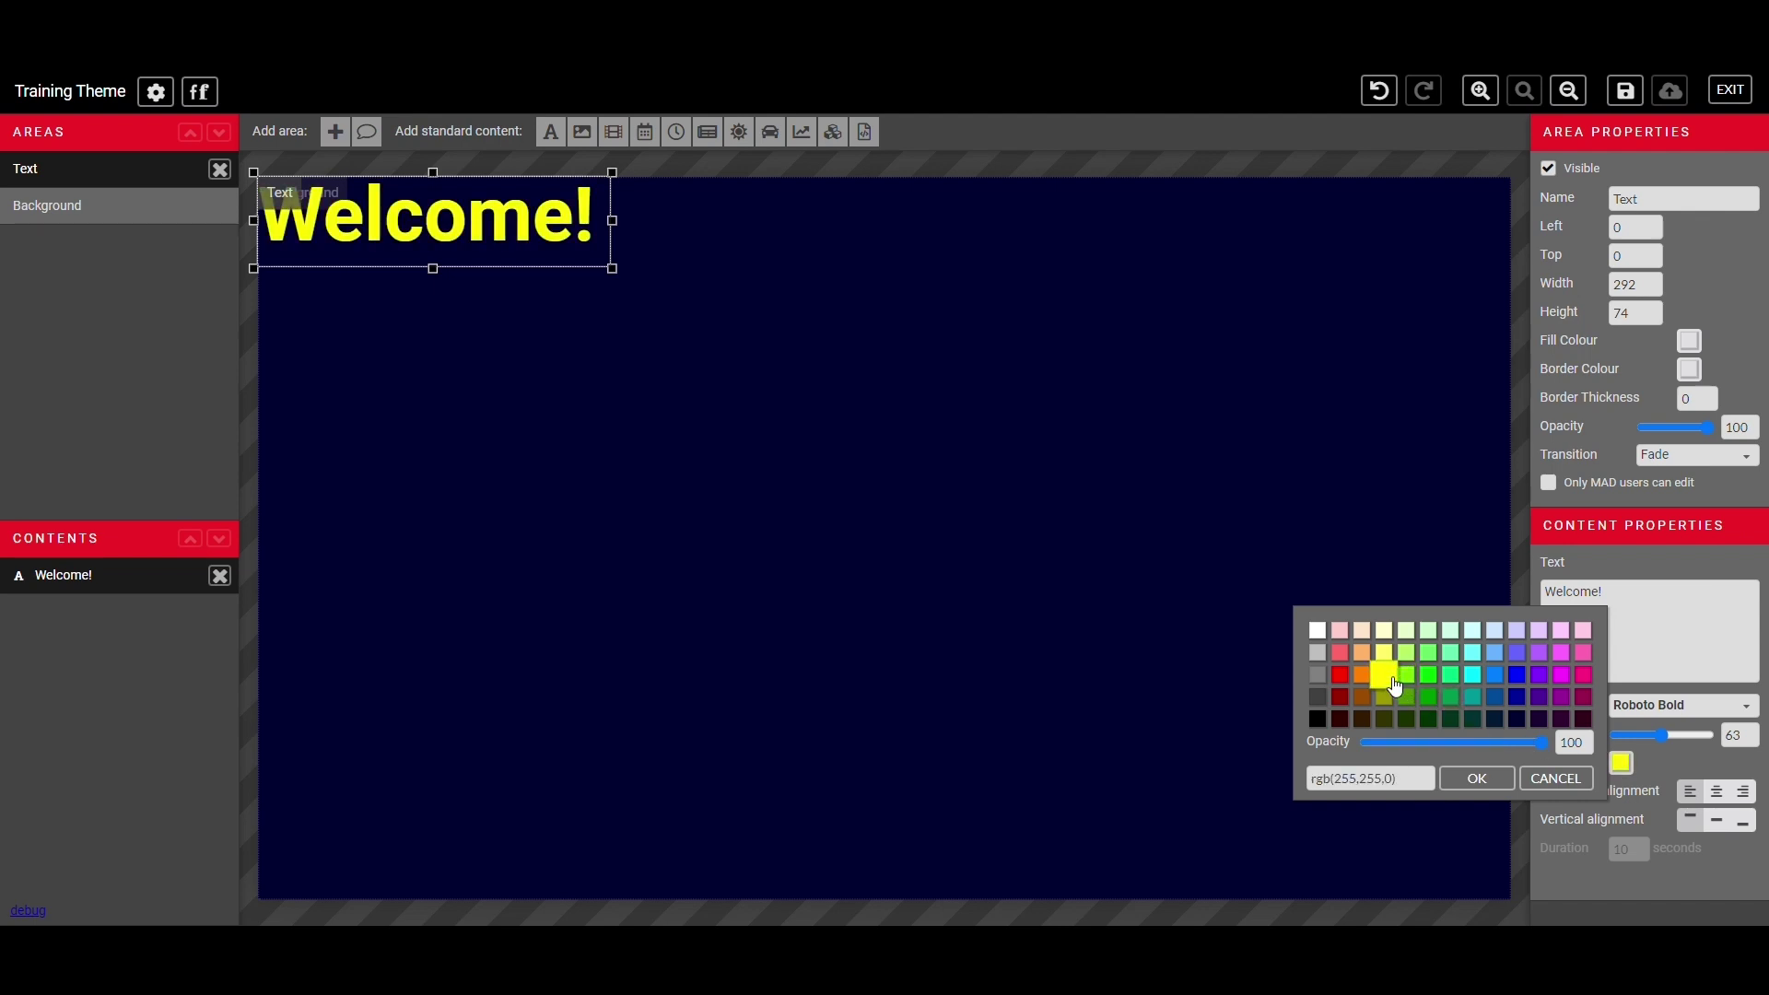
click(1465, 778)
click(1717, 791)
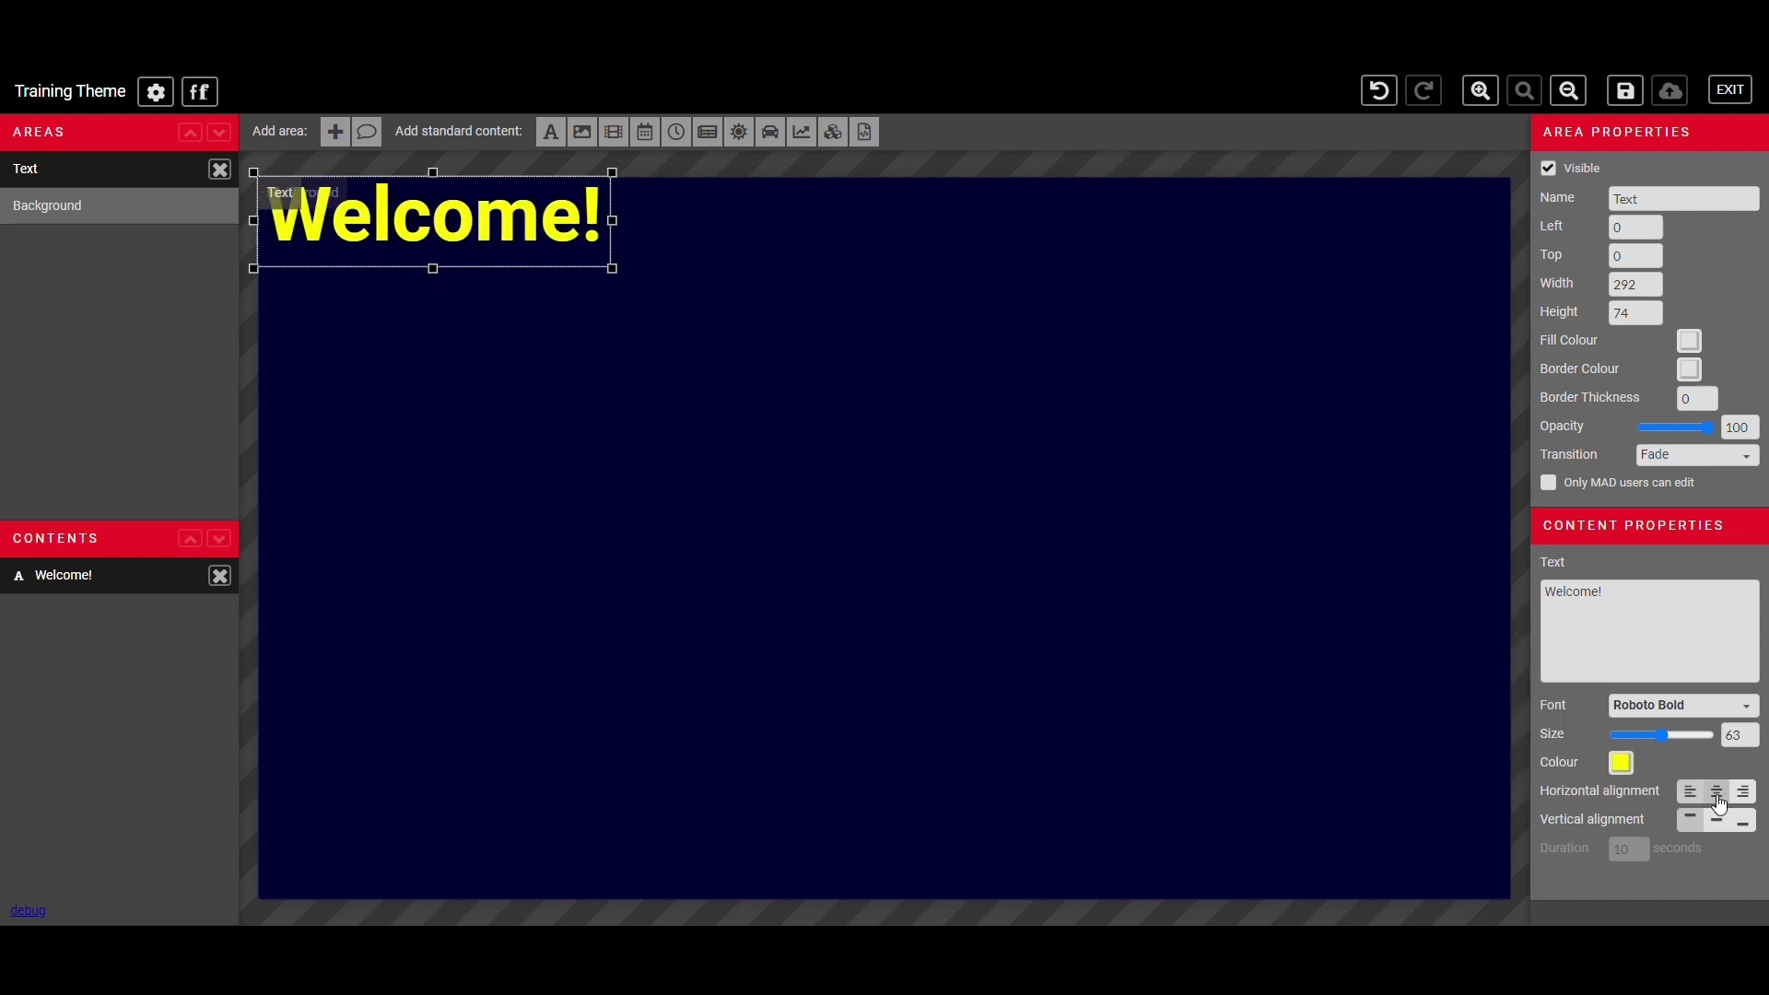
click(1718, 821)
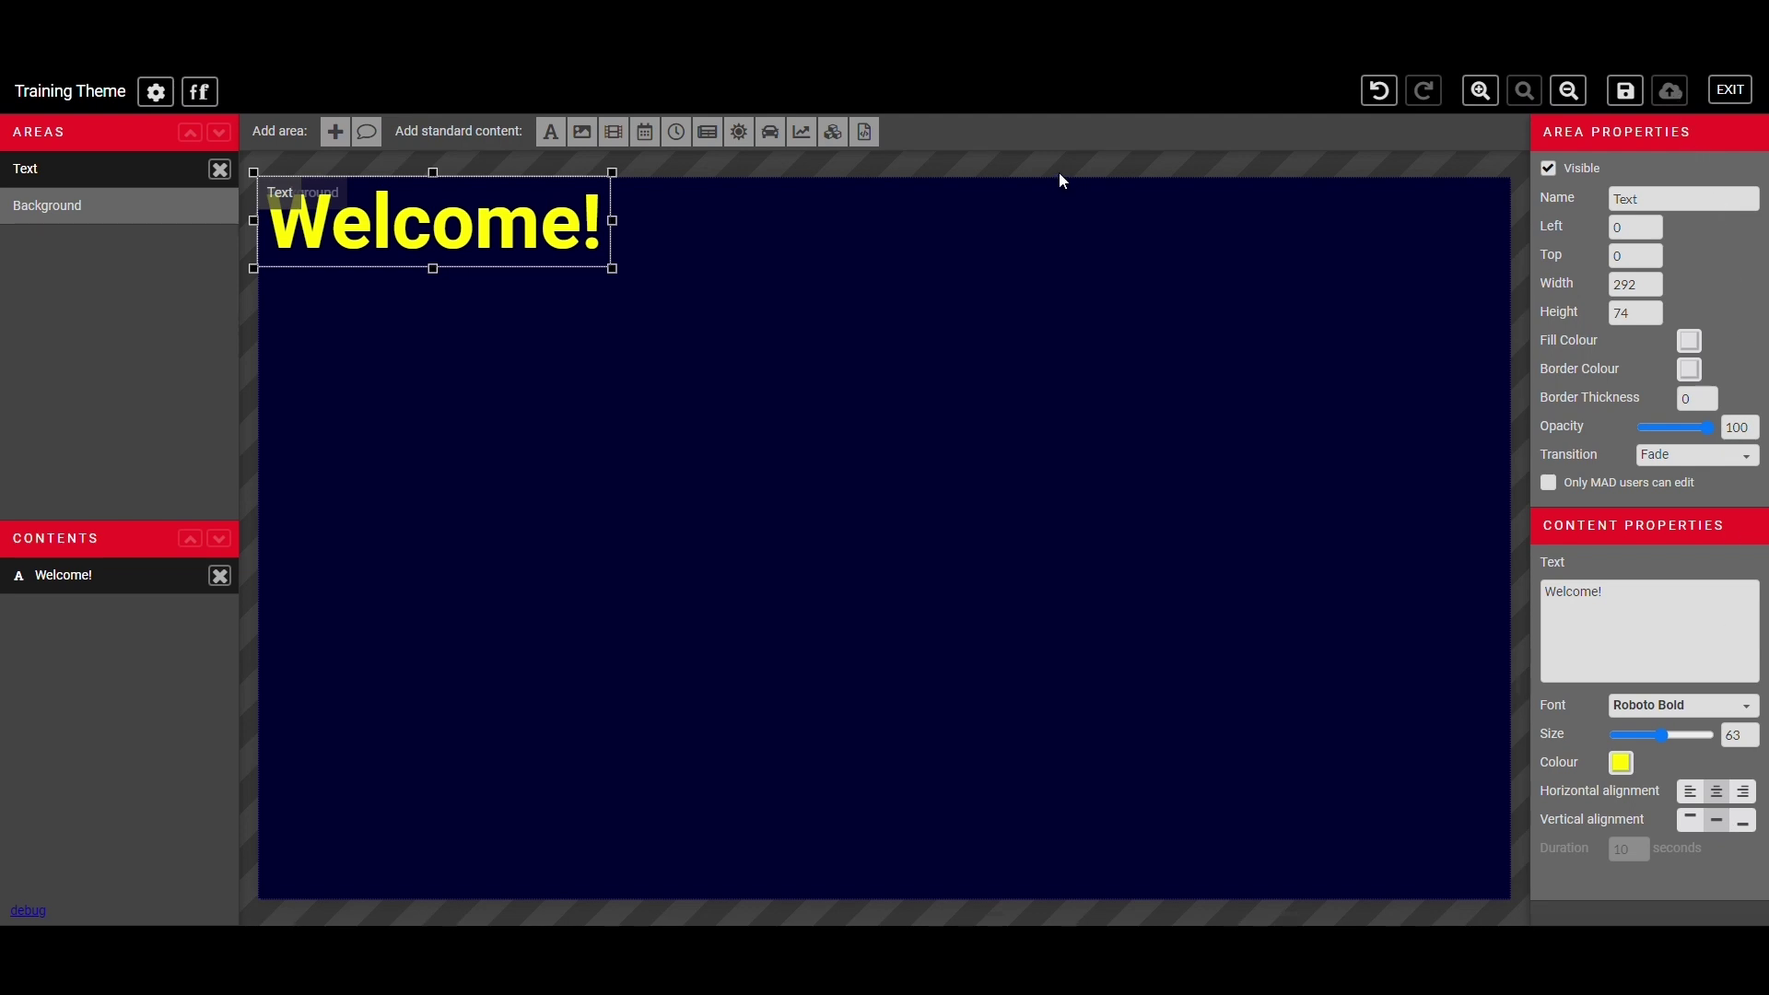
- Add a new area below Welcome!, enlarge it to 776 by 394, and name it Slideshow
click(337, 132)
drag(291, 170, 283, 278)
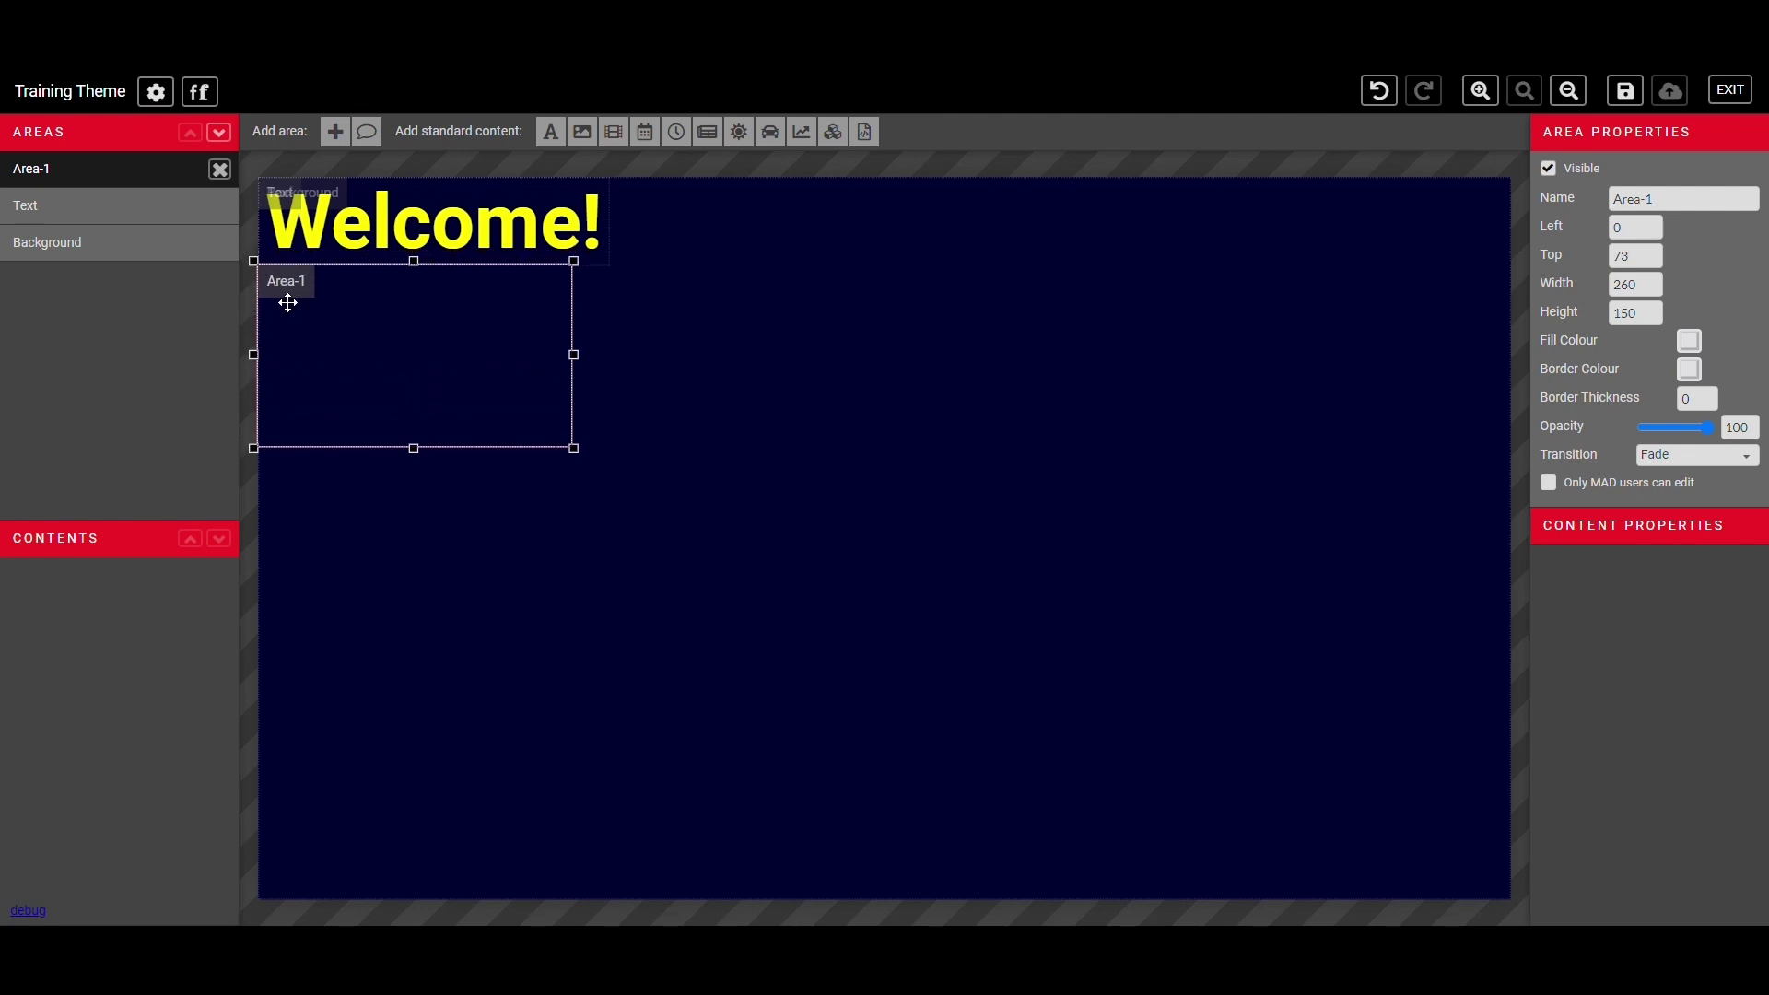
drag(573, 449, 1209, 754)
click(1684, 212)
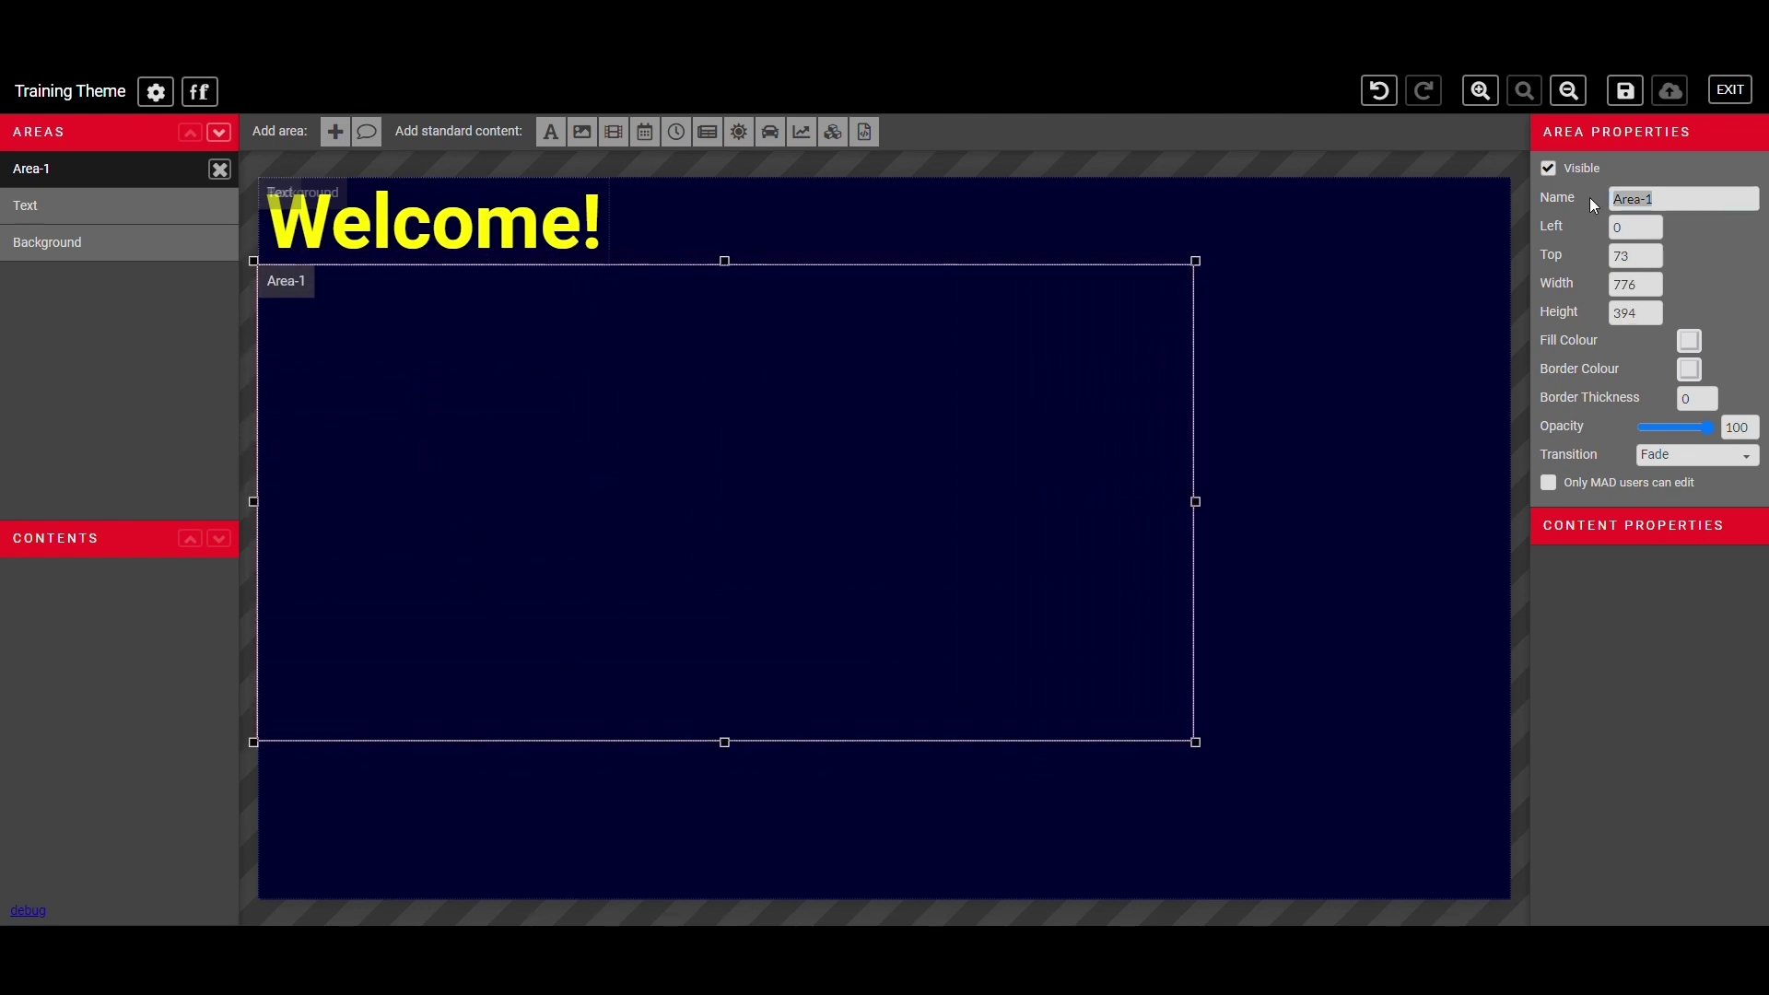
key(BackSpace)
key(BackSpace)
key(BackSpace)
key(BackSpace)
key(BackSpace)
key(BackSpace)
text(Slideshow)
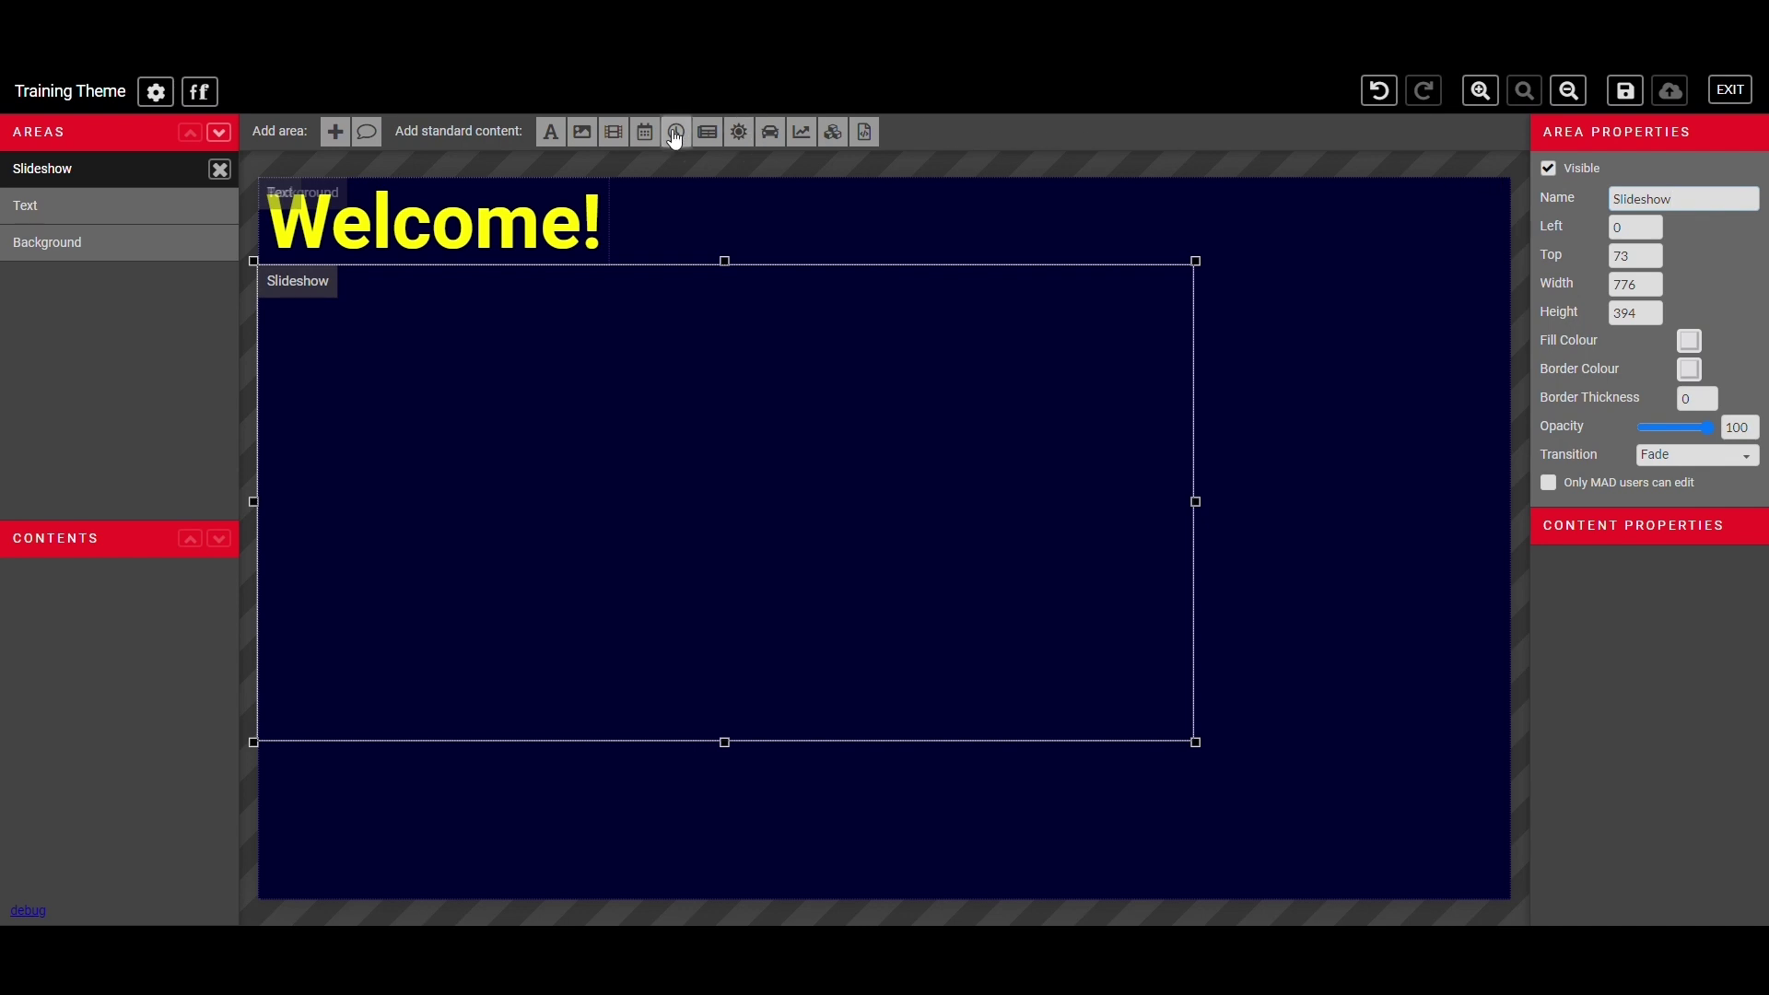
- Show the uploaded img1-large.jpg in the Slideshow area at Cover size and move it up
click(597, 136)
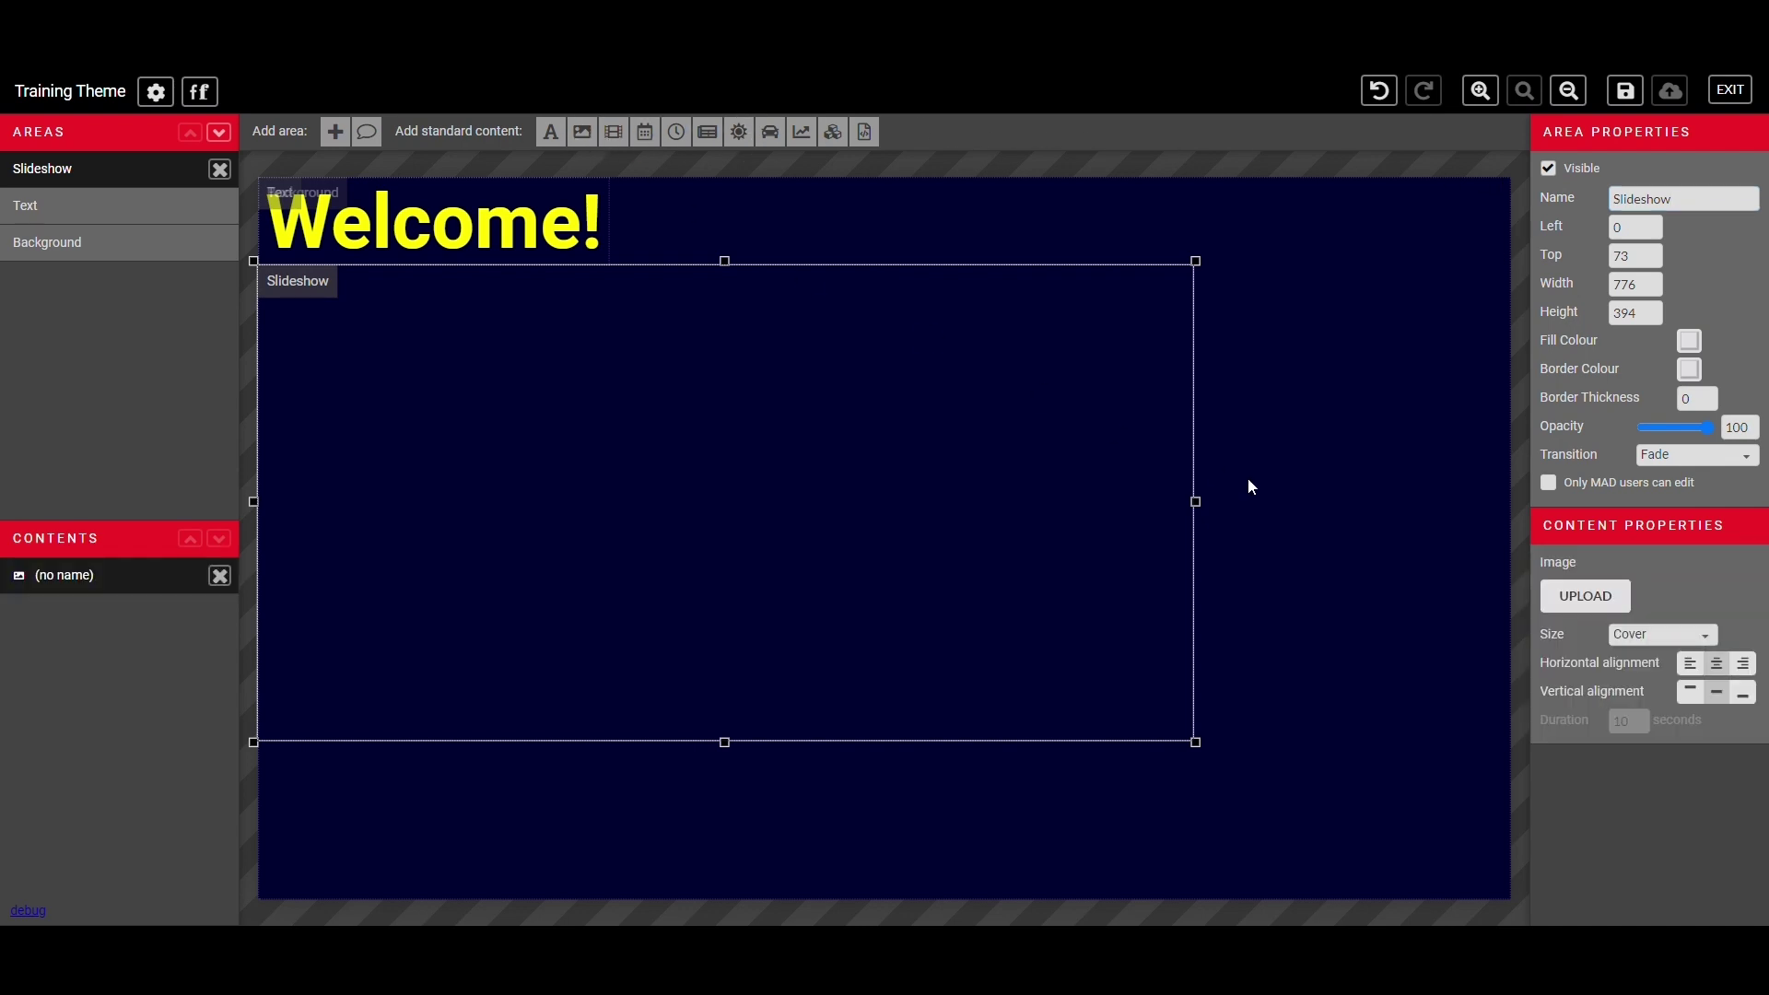
click(1609, 594)
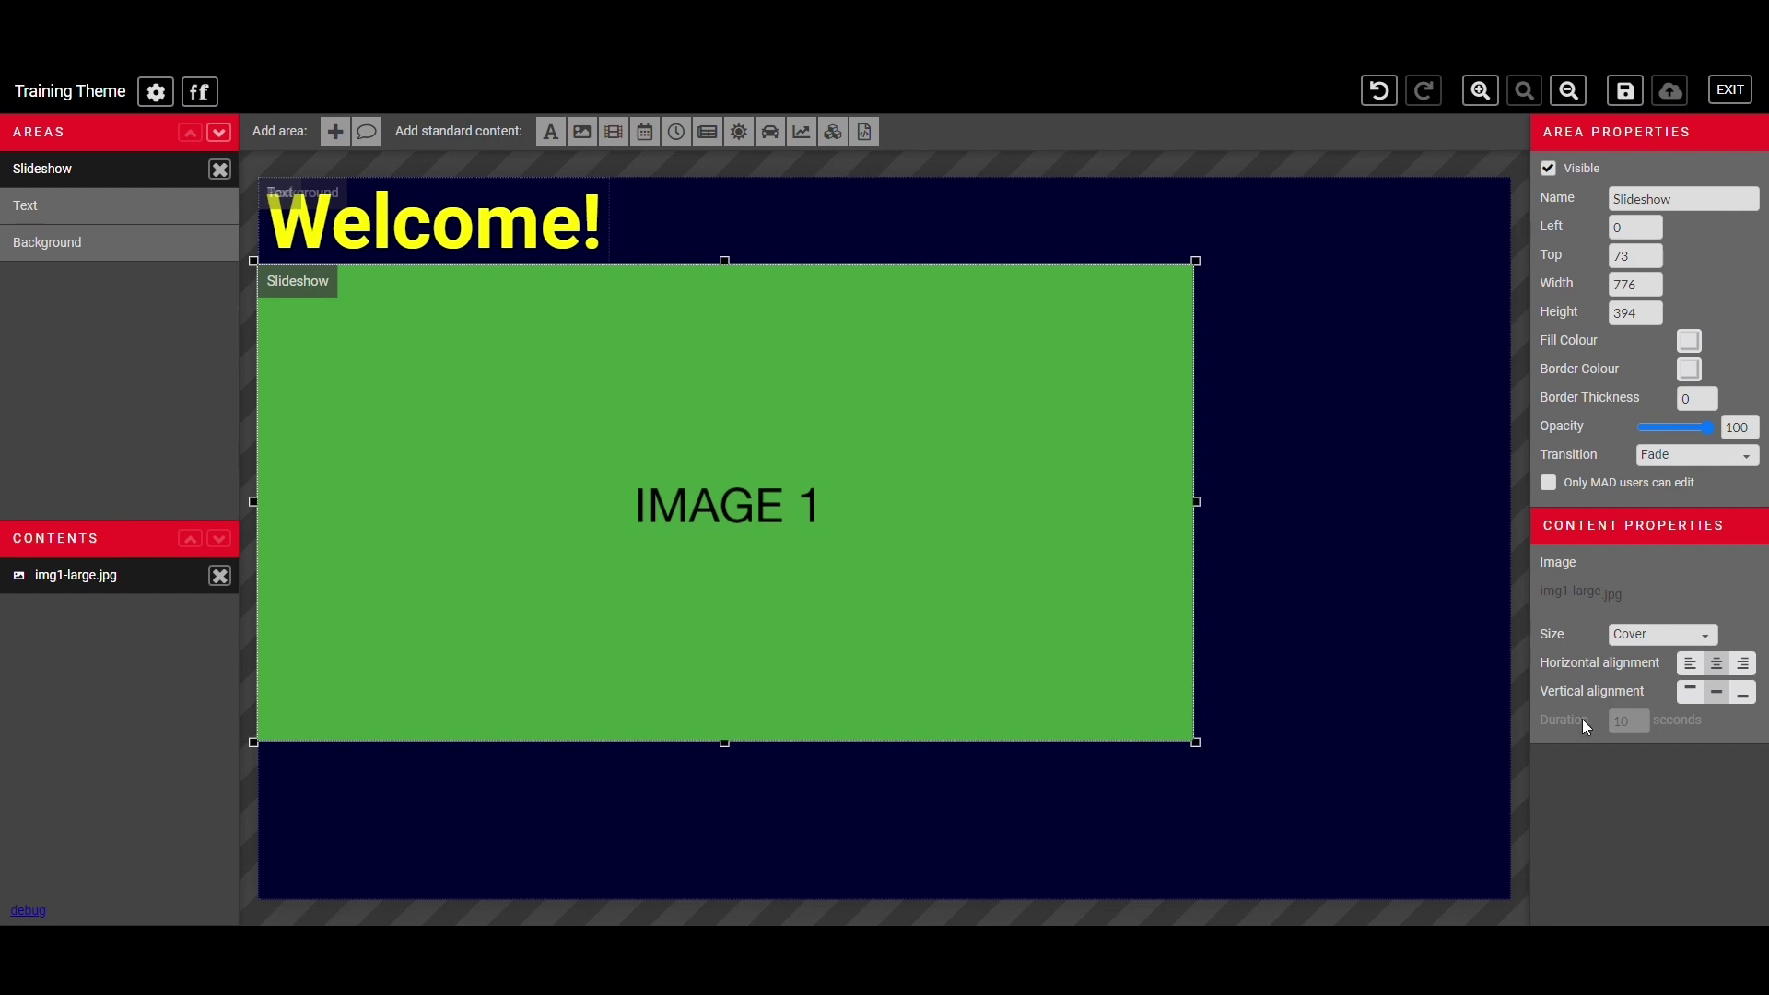
click(1666, 642)
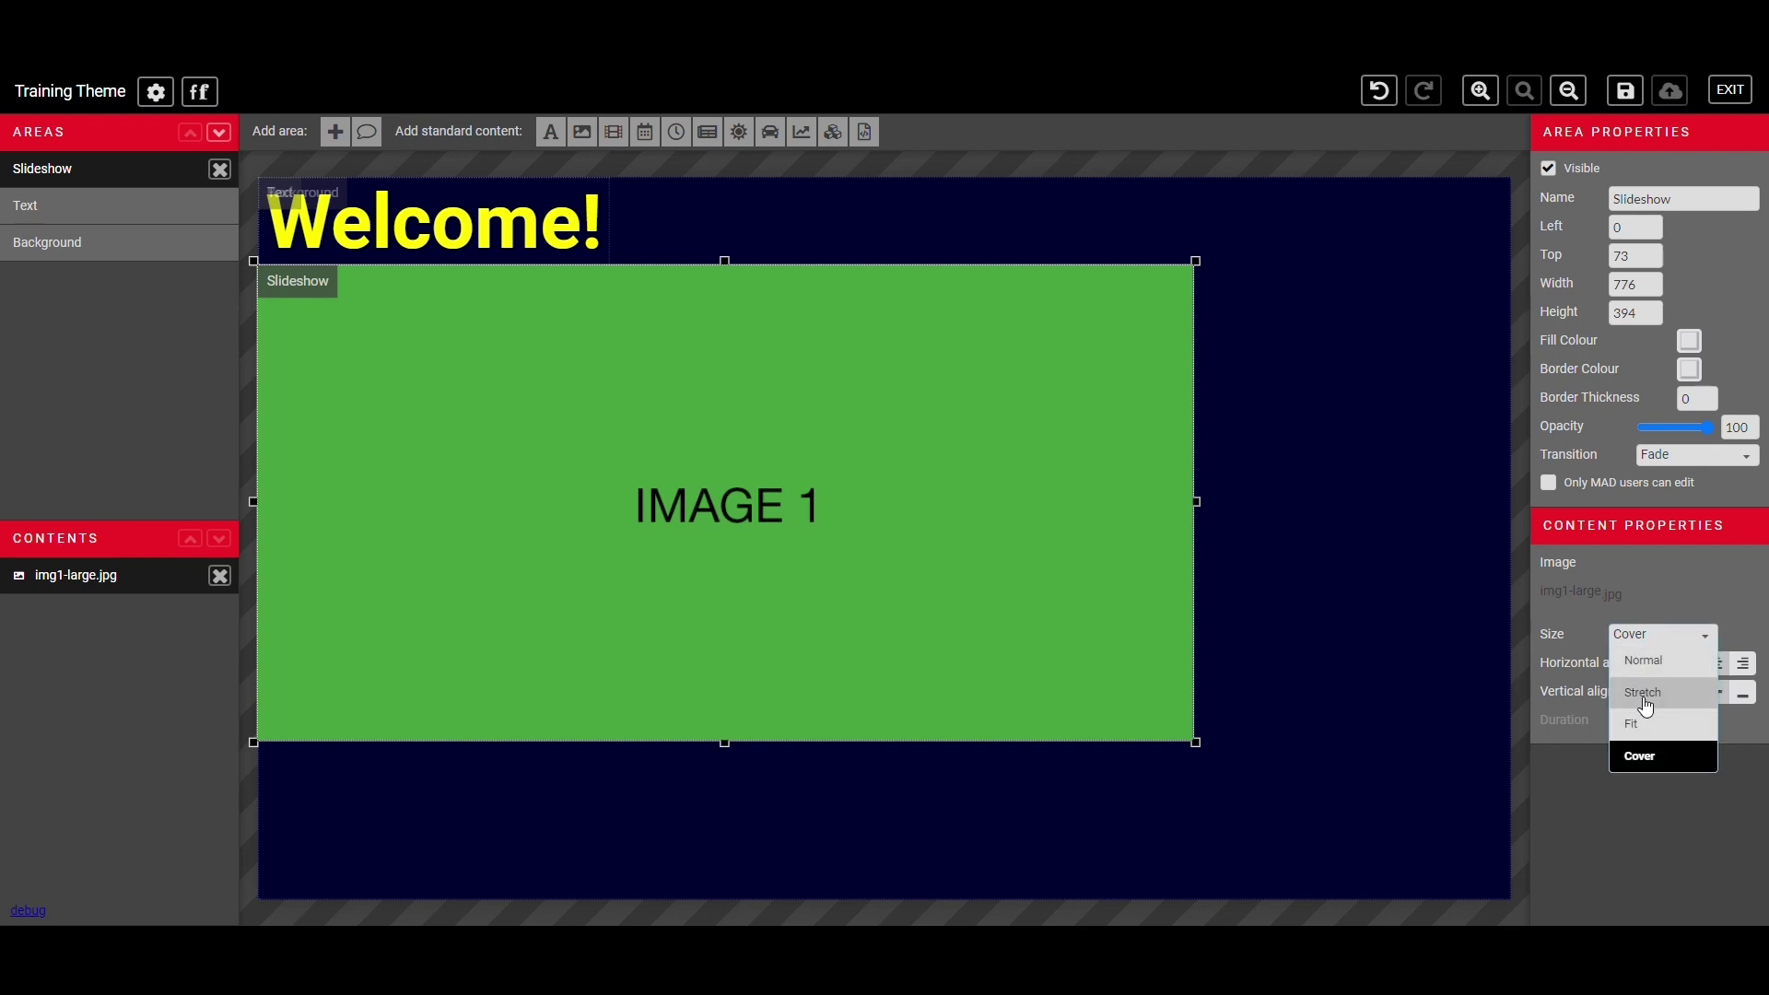
click(1698, 835)
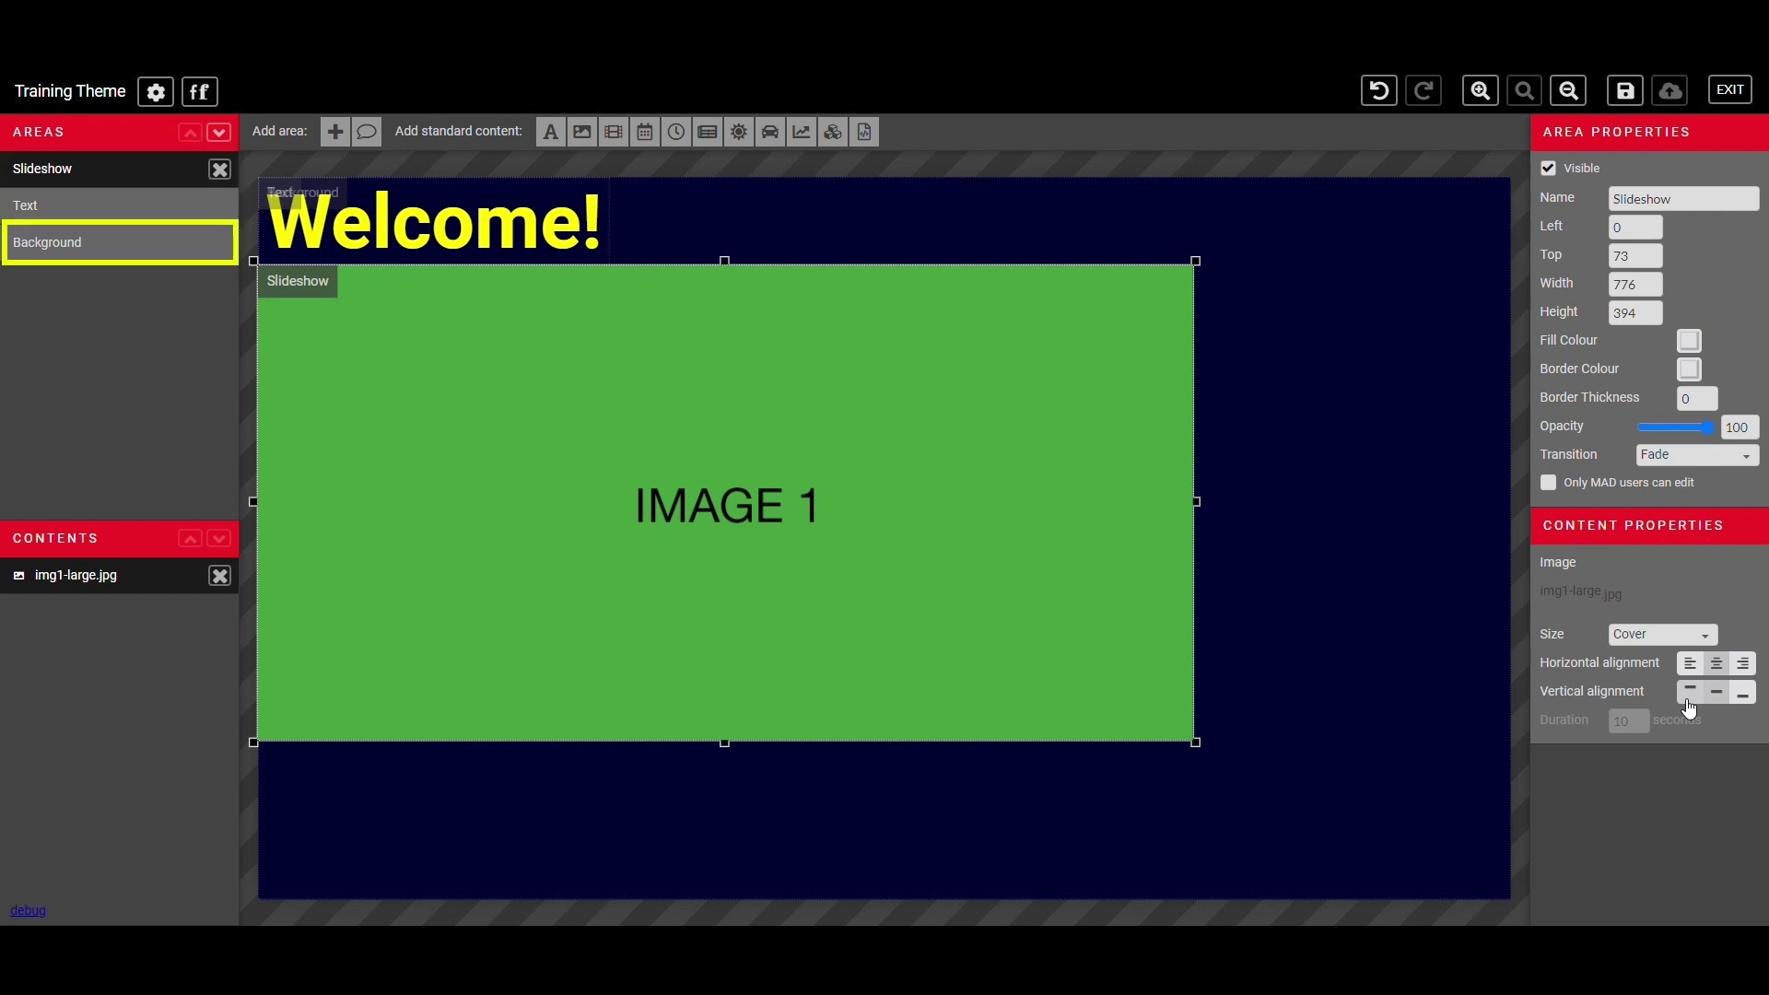
drag(378, 355, 363, 265)
click(221, 135)
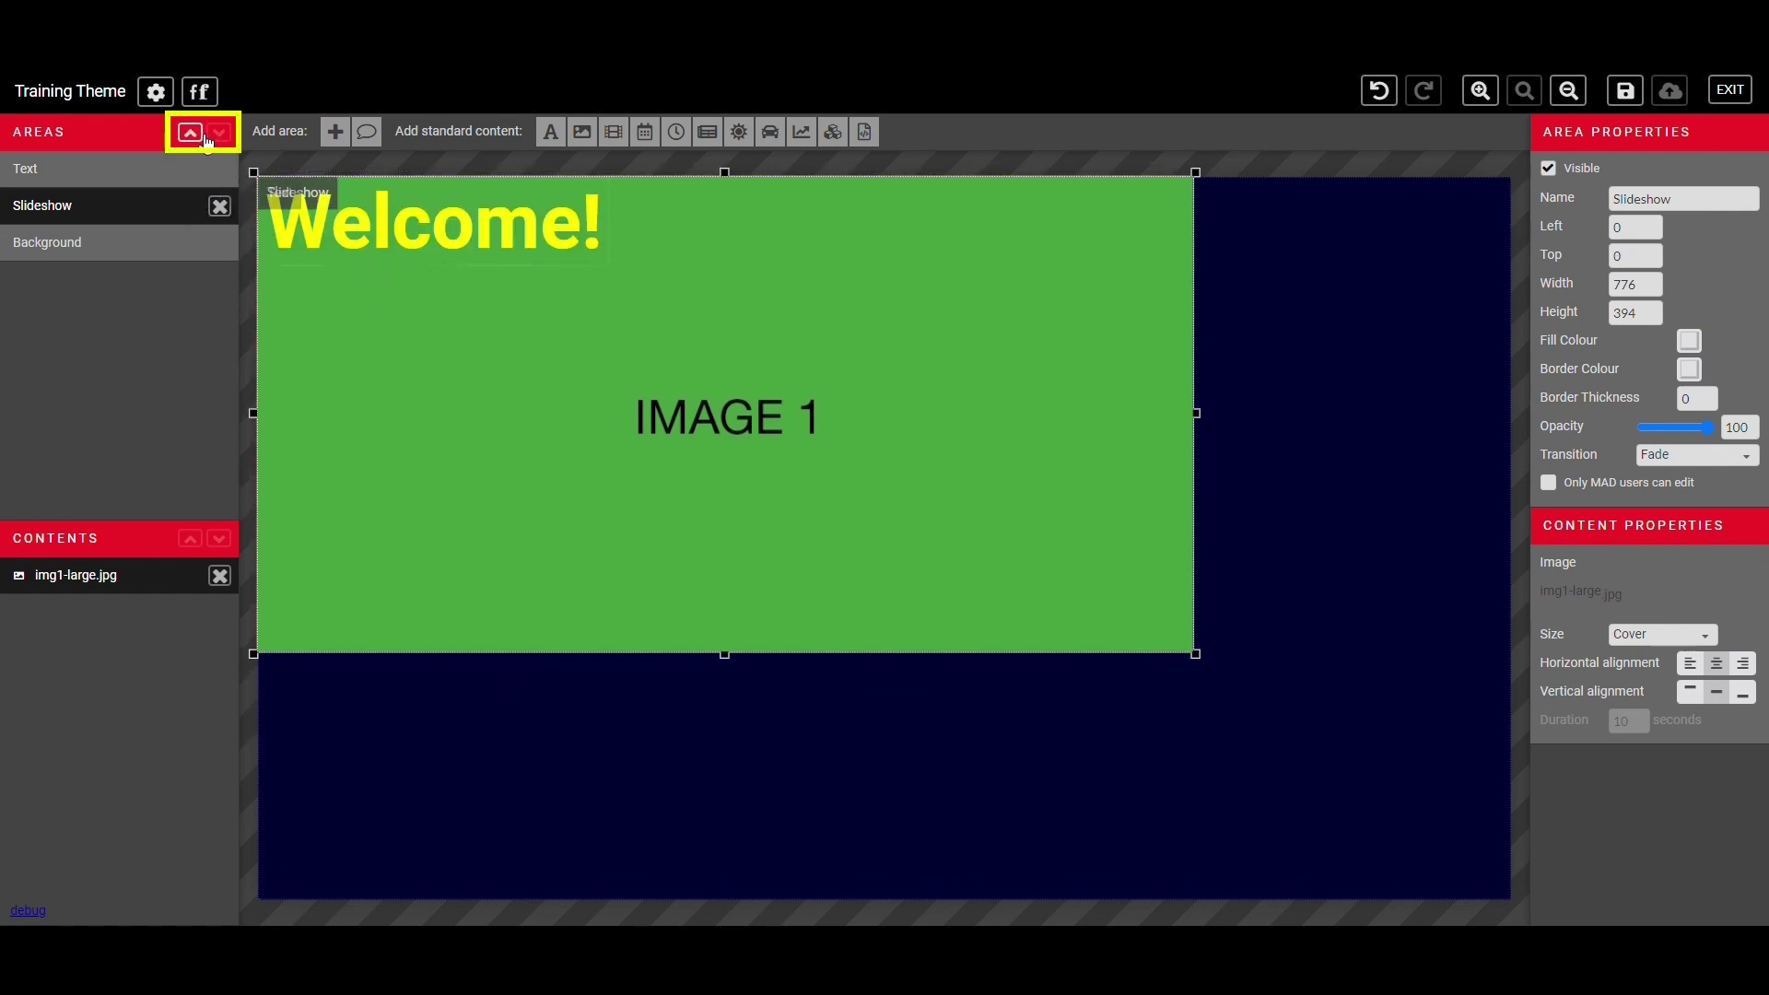
click(203, 136)
drag(443, 331, 430, 424)
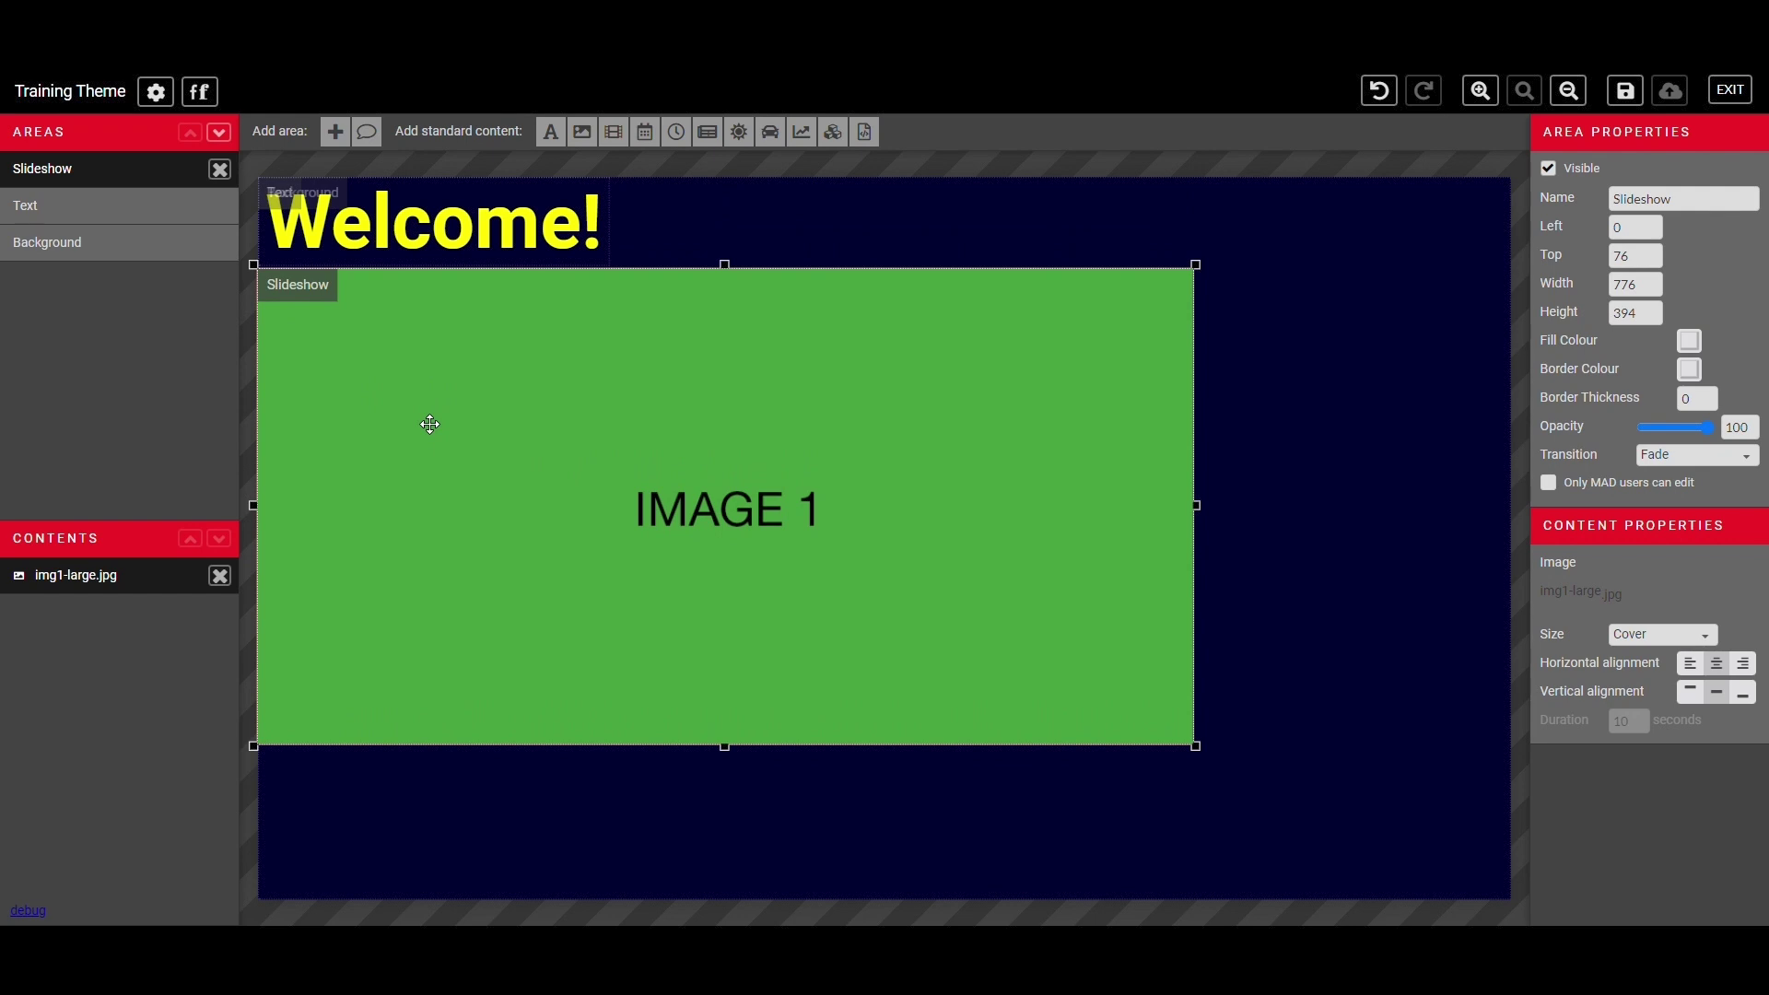
- Upload img2-large.jpg as a new image slide and preview both image slides
click(591, 144)
click(1586, 604)
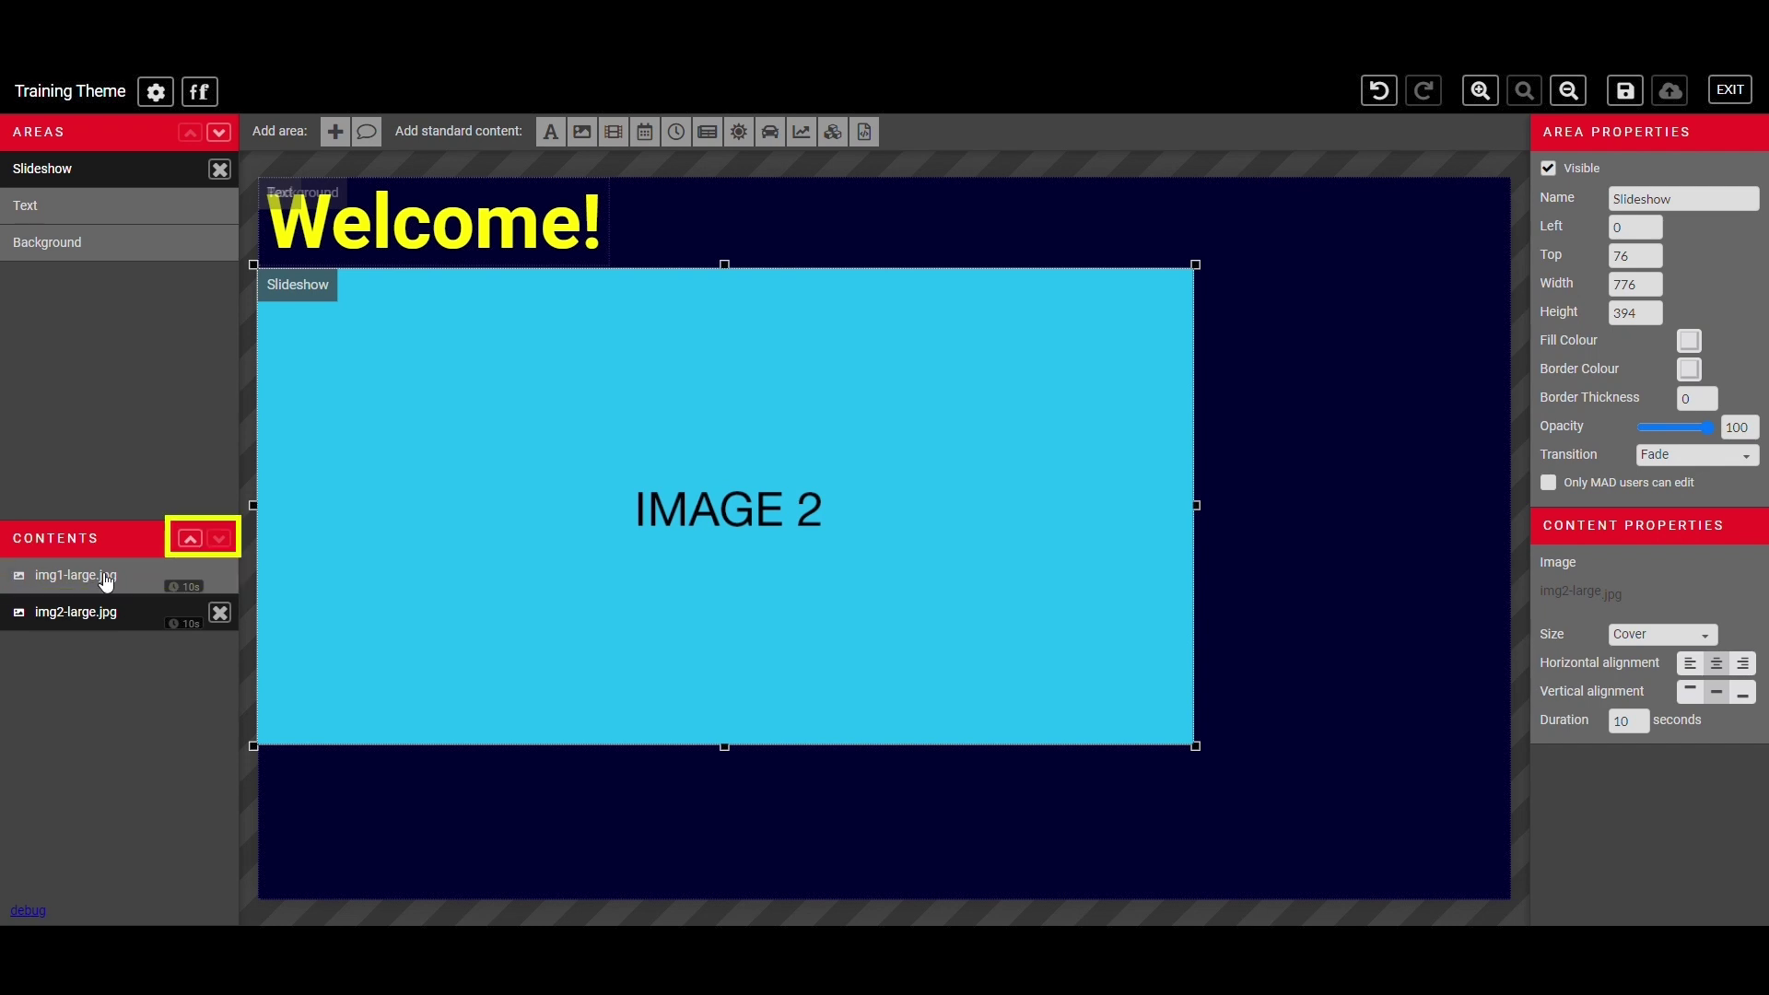
click(104, 581)
click(118, 615)
- Keep img2-large.jpg ordered after img1-large.jpg, then add a new text slide
click(189, 538)
click(219, 542)
click(120, 581)
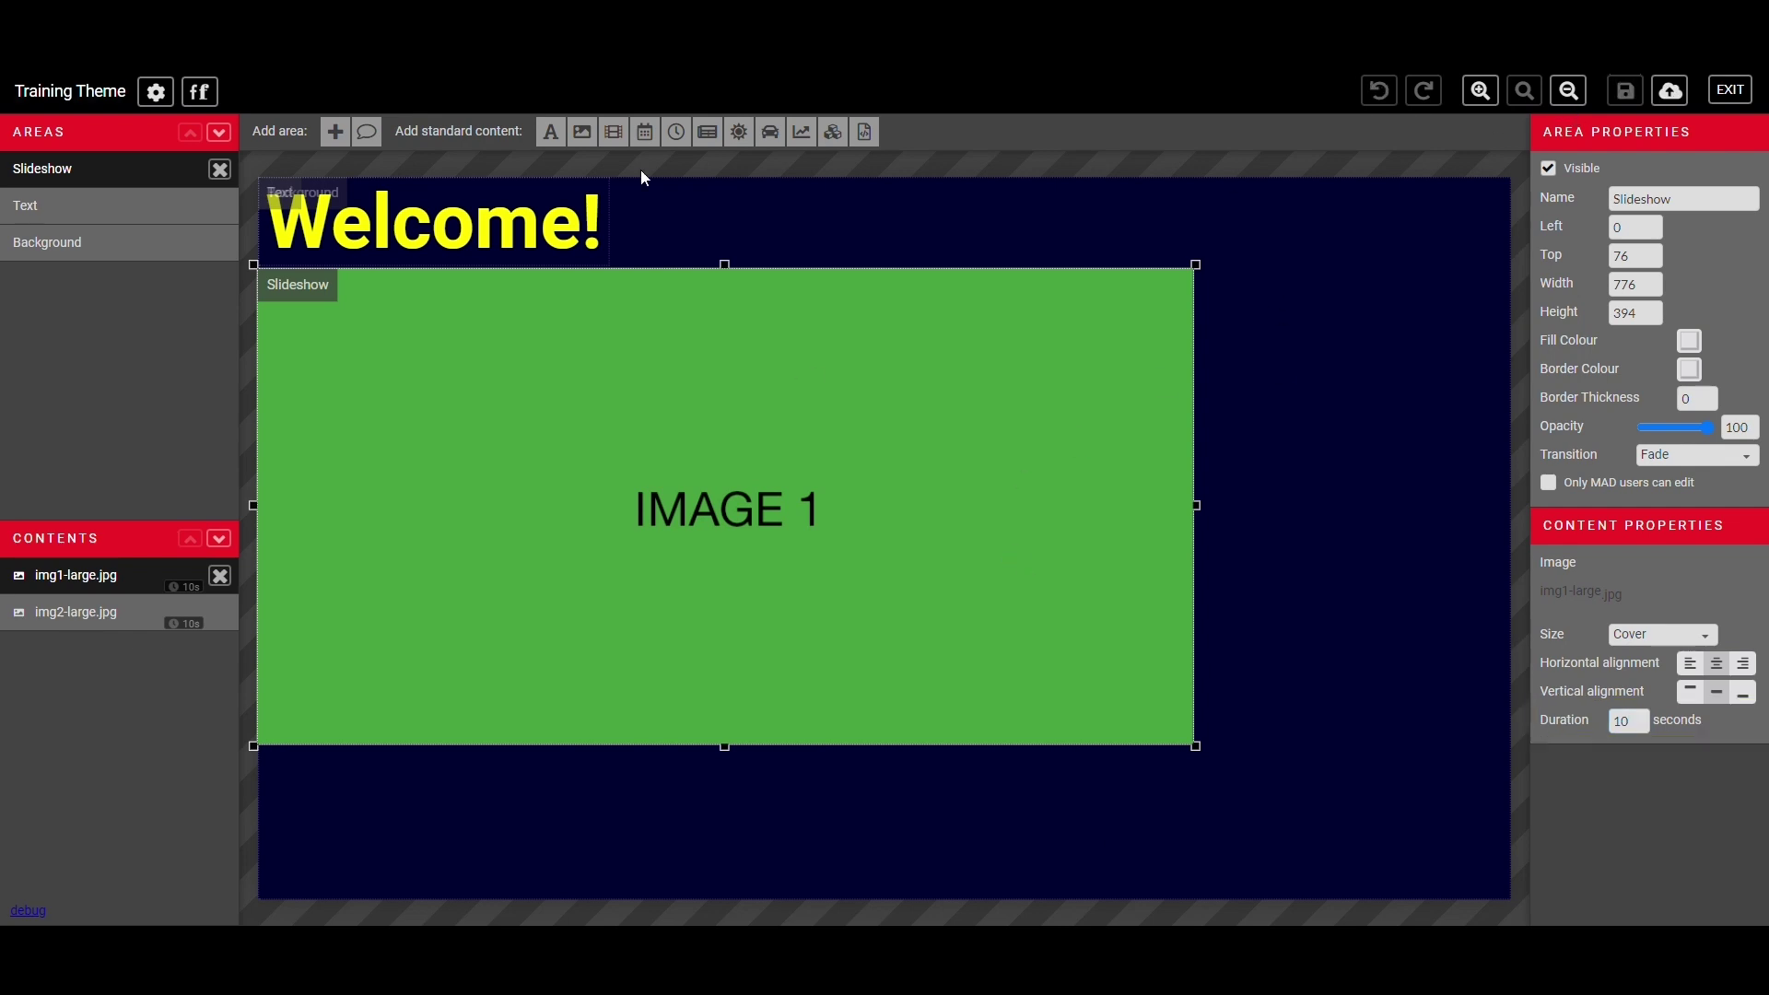
click(550, 131)
click(1593, 638)
- Write 'Building Notification' in red Saira Bold 132, centred, on a white slide background
text(Building)
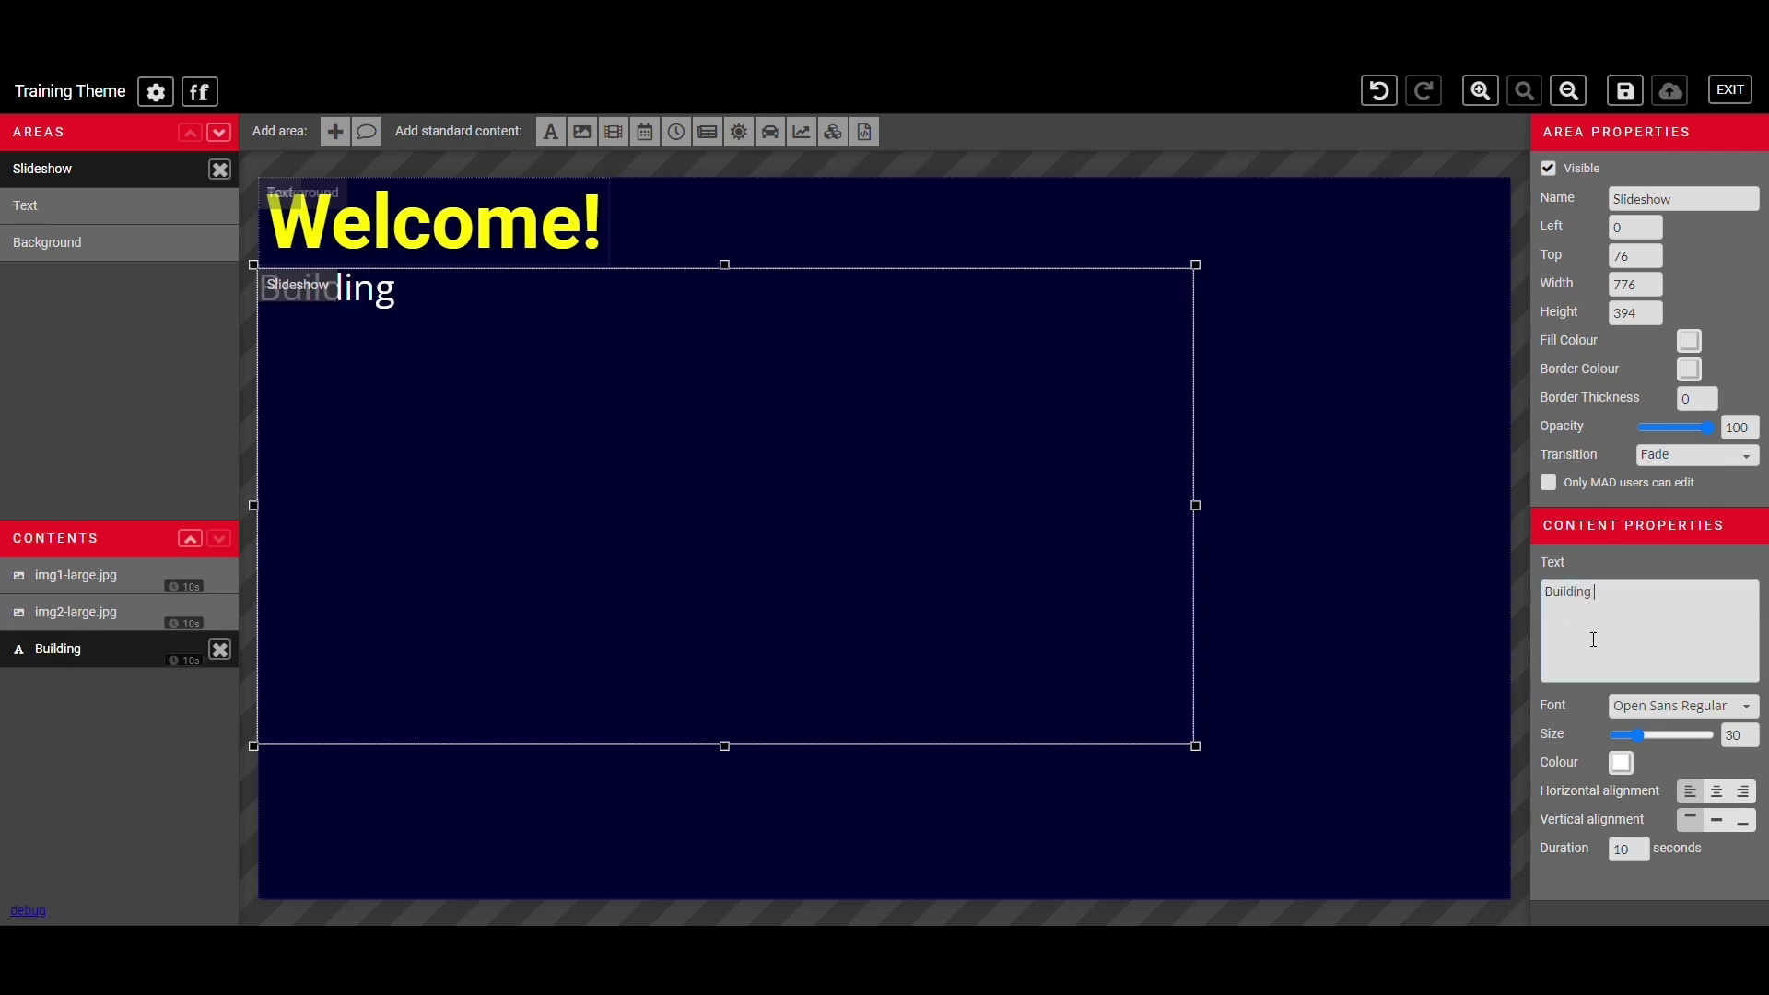
text( Notification)
click(1677, 705)
click(1566, 597)
drag(1639, 734, 1691, 743)
click(1621, 762)
click(1339, 671)
click(1716, 791)
click(1689, 341)
click(1393, 213)
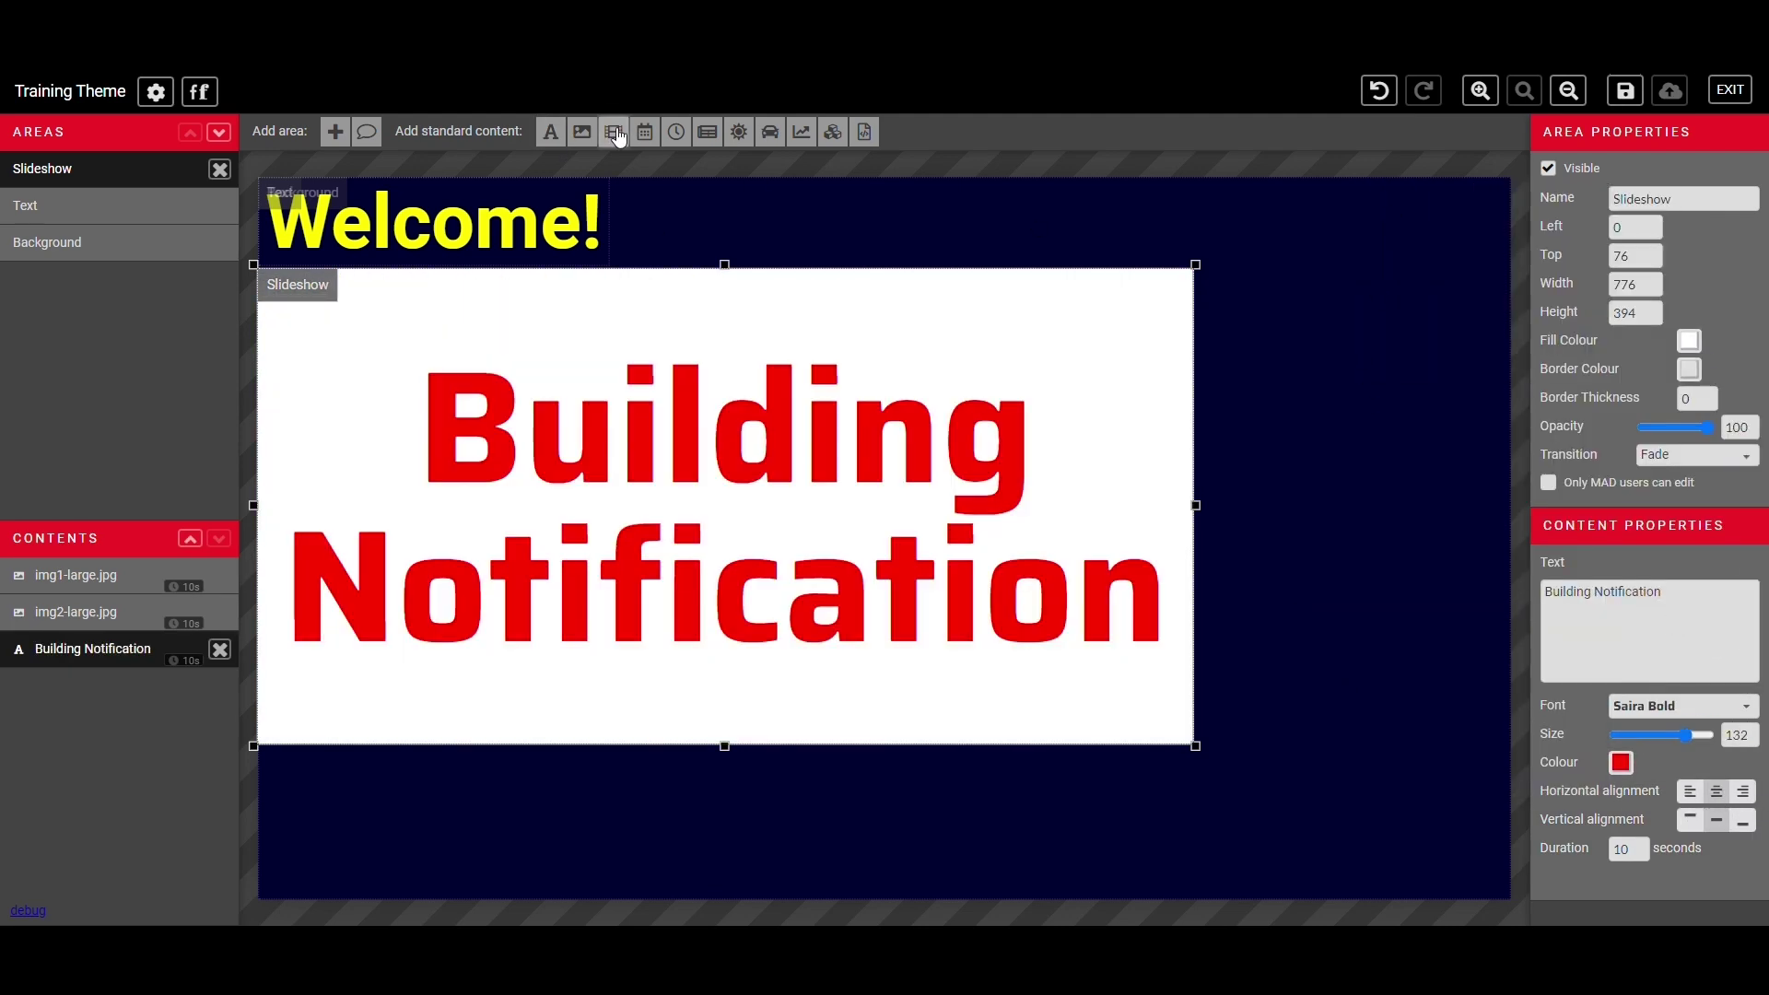
- Add img3-large.jpg for 20 seconds and move Building Notification to the top
click(582, 131)
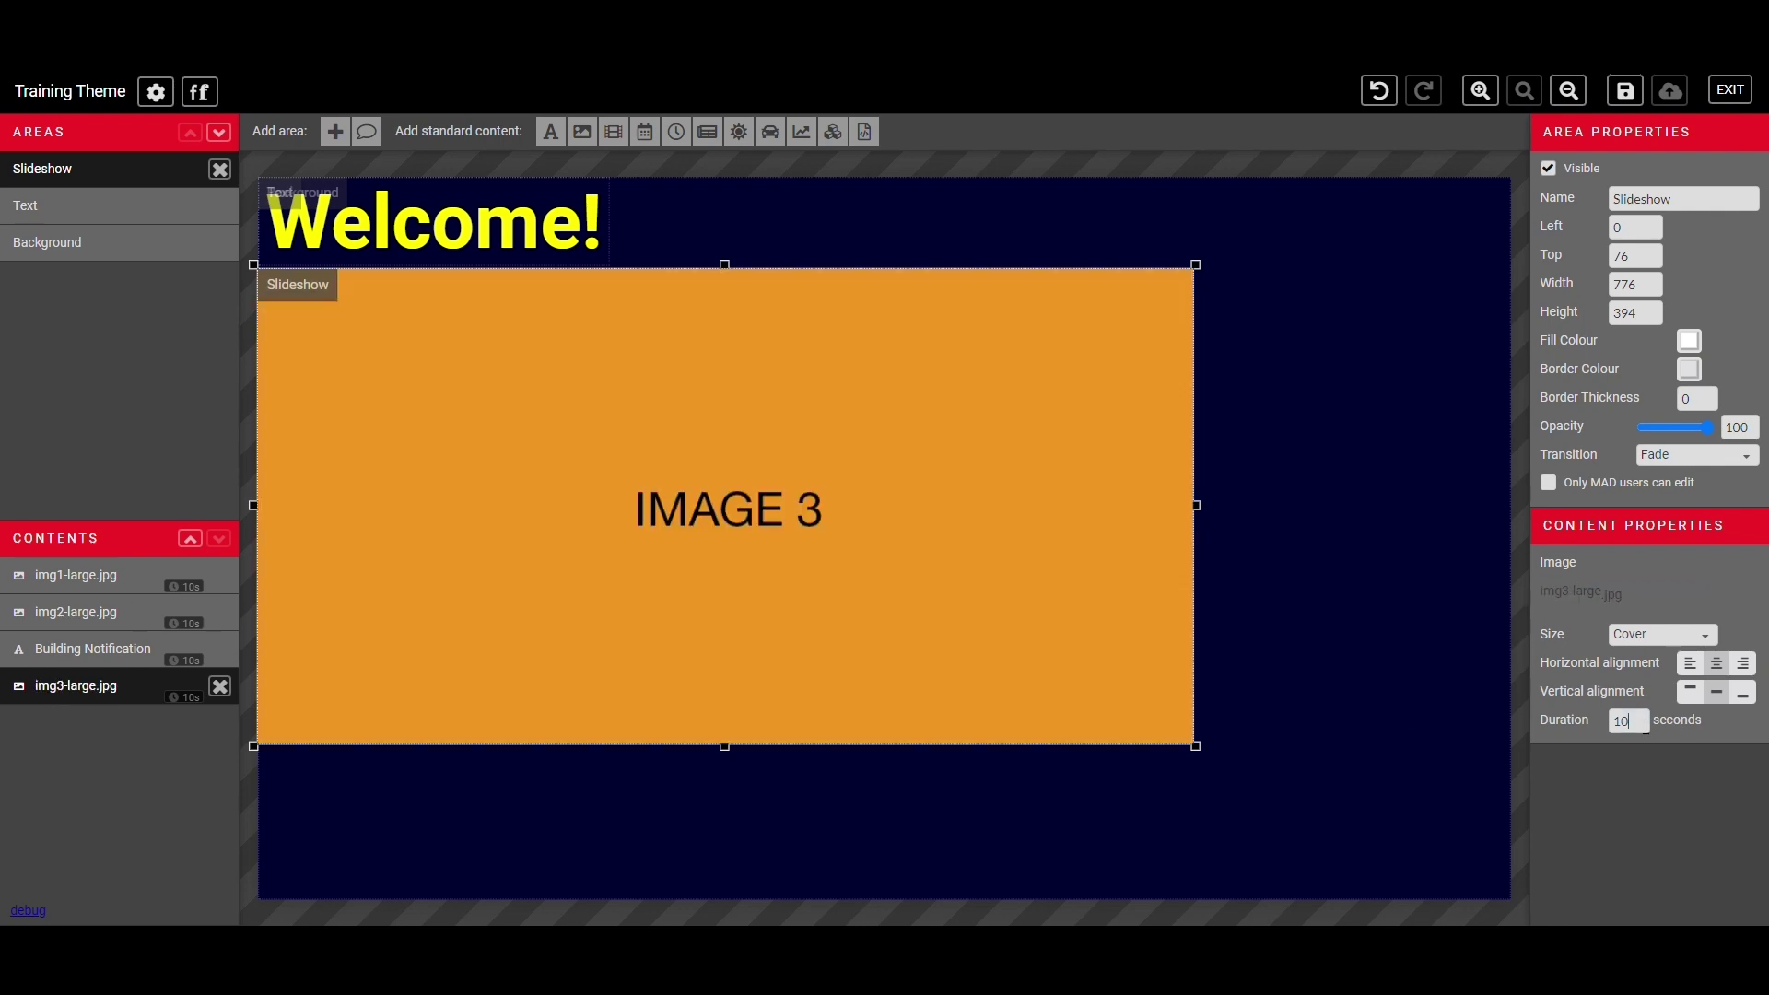
text(20)
click(176, 647)
click(189, 539)
click(190, 538)
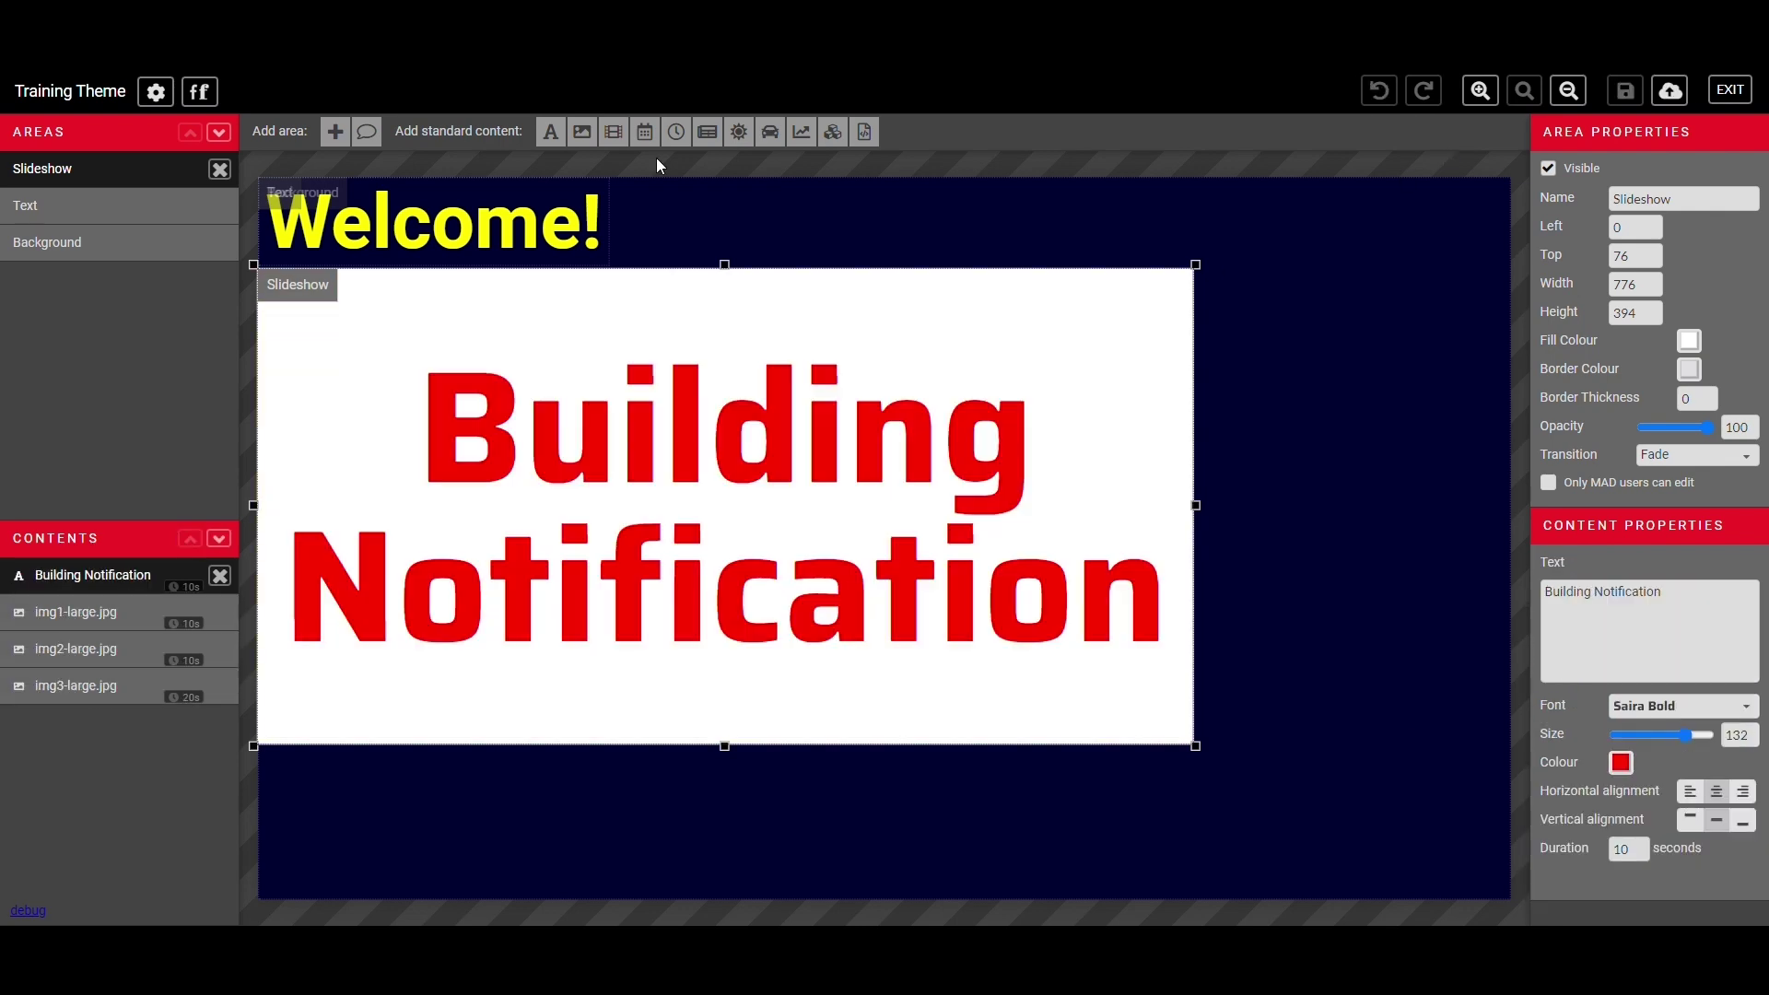
click(335, 131)
- Name the new area Time, show the time beside Welcome! in Roboto Bold 50
text(Time)
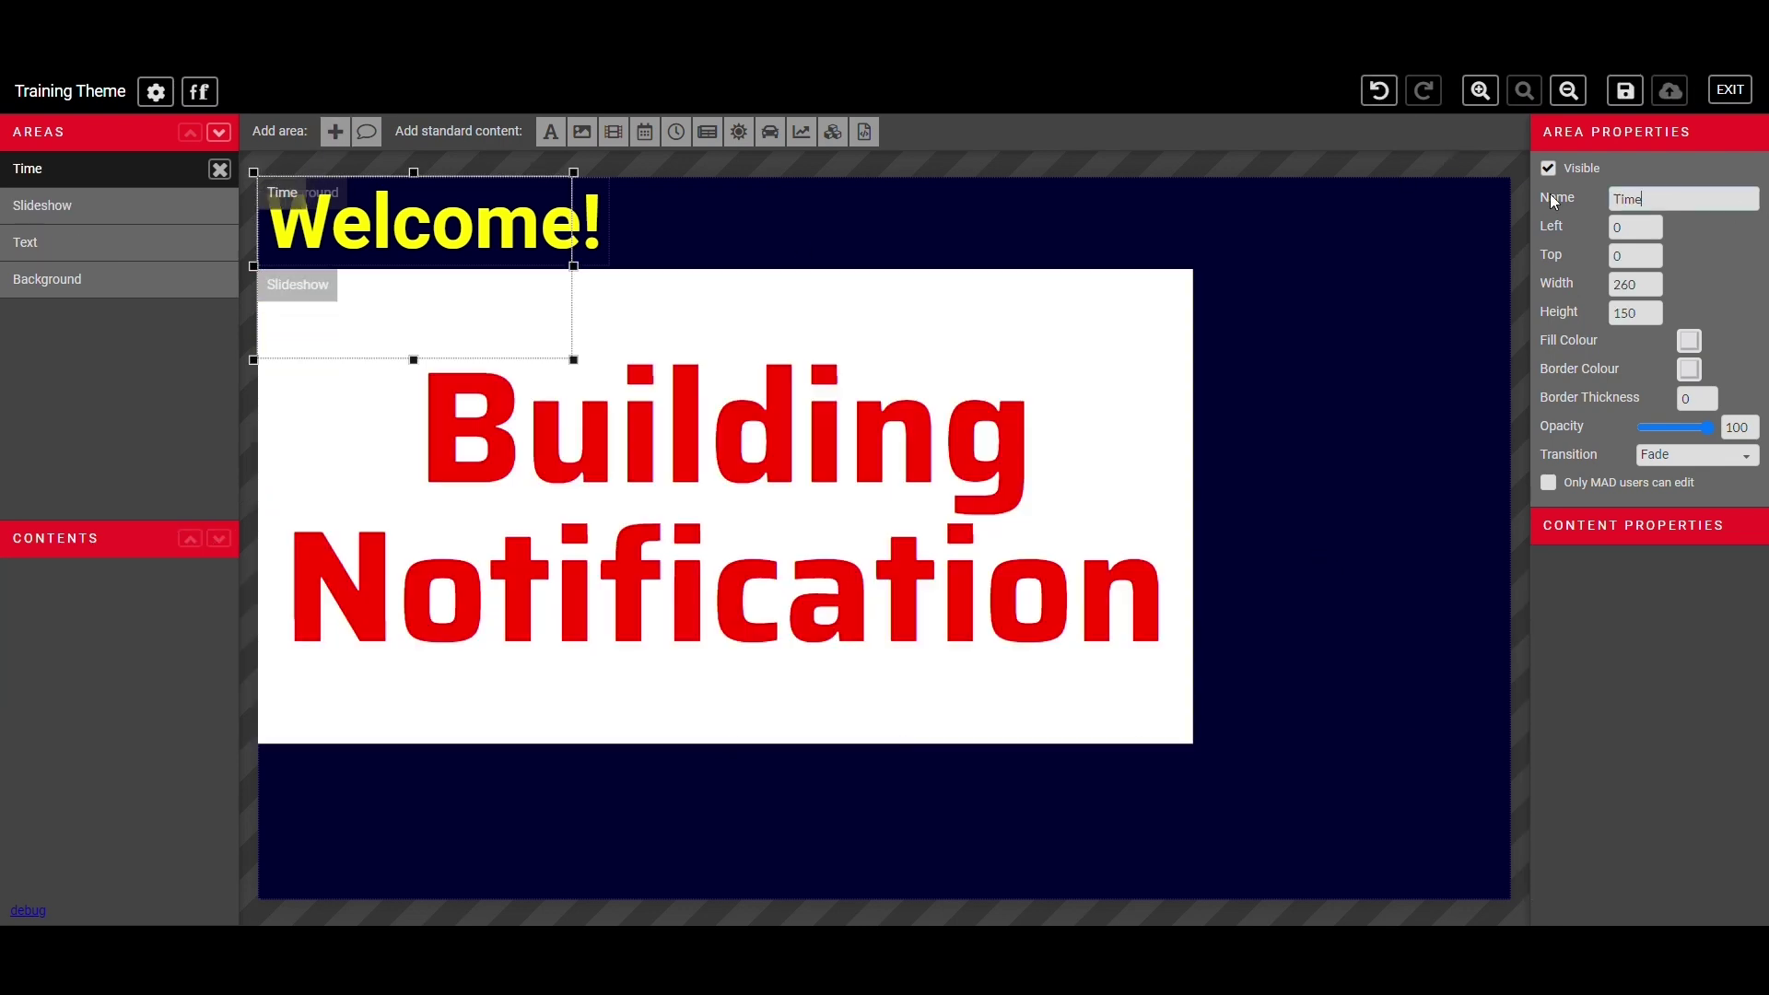
click(645, 131)
drag(483, 183, 836, 181)
drag(926, 354, 939, 278)
double_click(1737, 649)
text(50)
click(1732, 620)
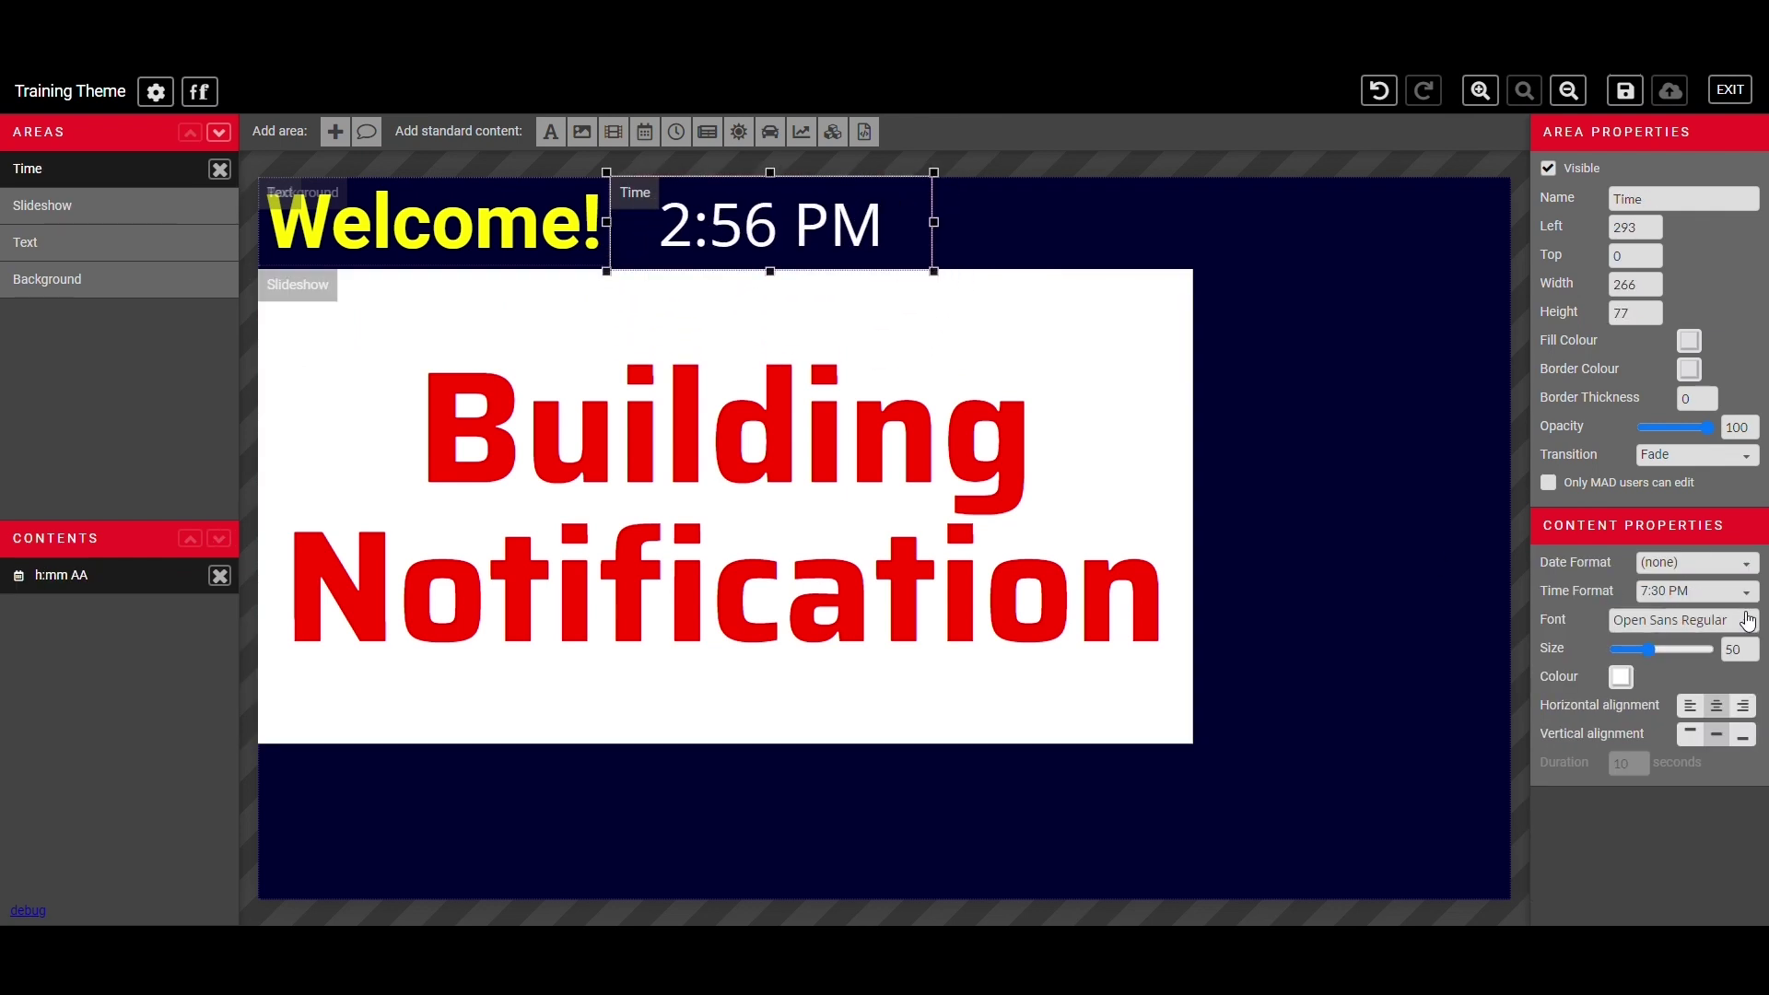
click(1613, 373)
click(1714, 596)
click(1706, 680)
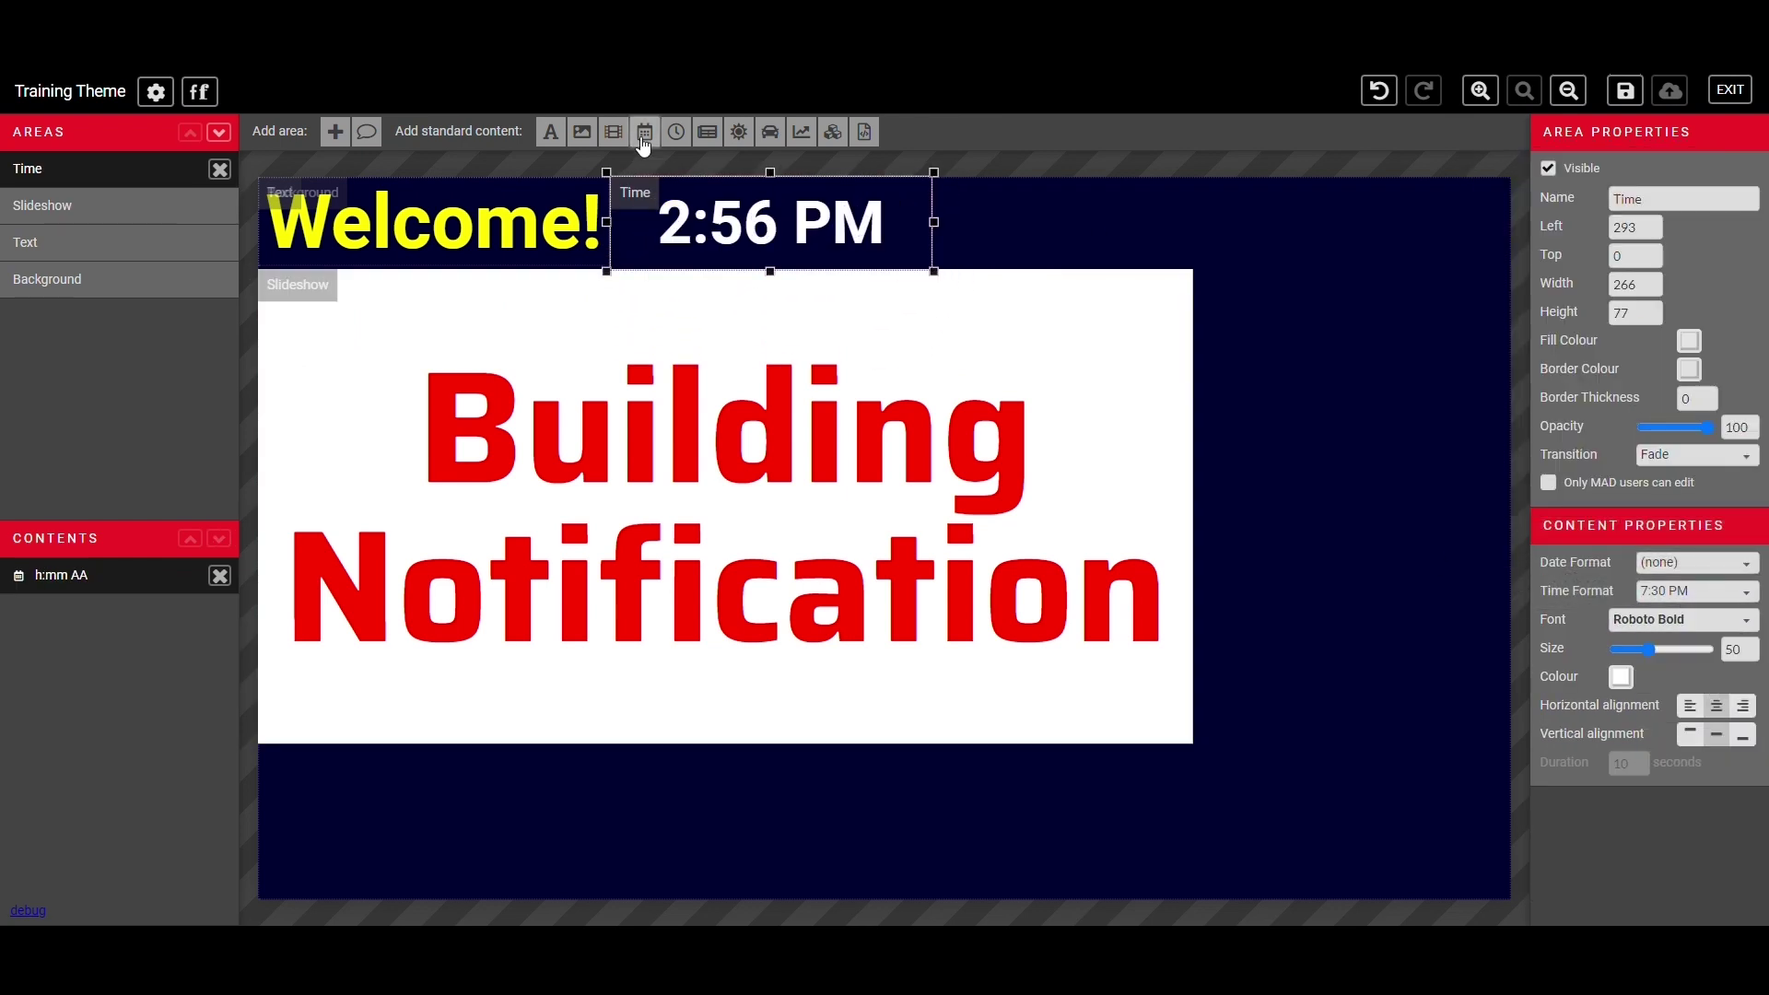
- Add another area to the right of the time, sized to the top bar, named Date
click(334, 132)
drag(335, 253, 999, 224)
drag(1252, 359, 1195, 270)
triple_click(1631, 199)
text(Date)
- Show the date only as Dec 12, 2023 in Roboto Regular 36
click(645, 132)
click(1697, 591)
click(1686, 603)
click(1698, 562)
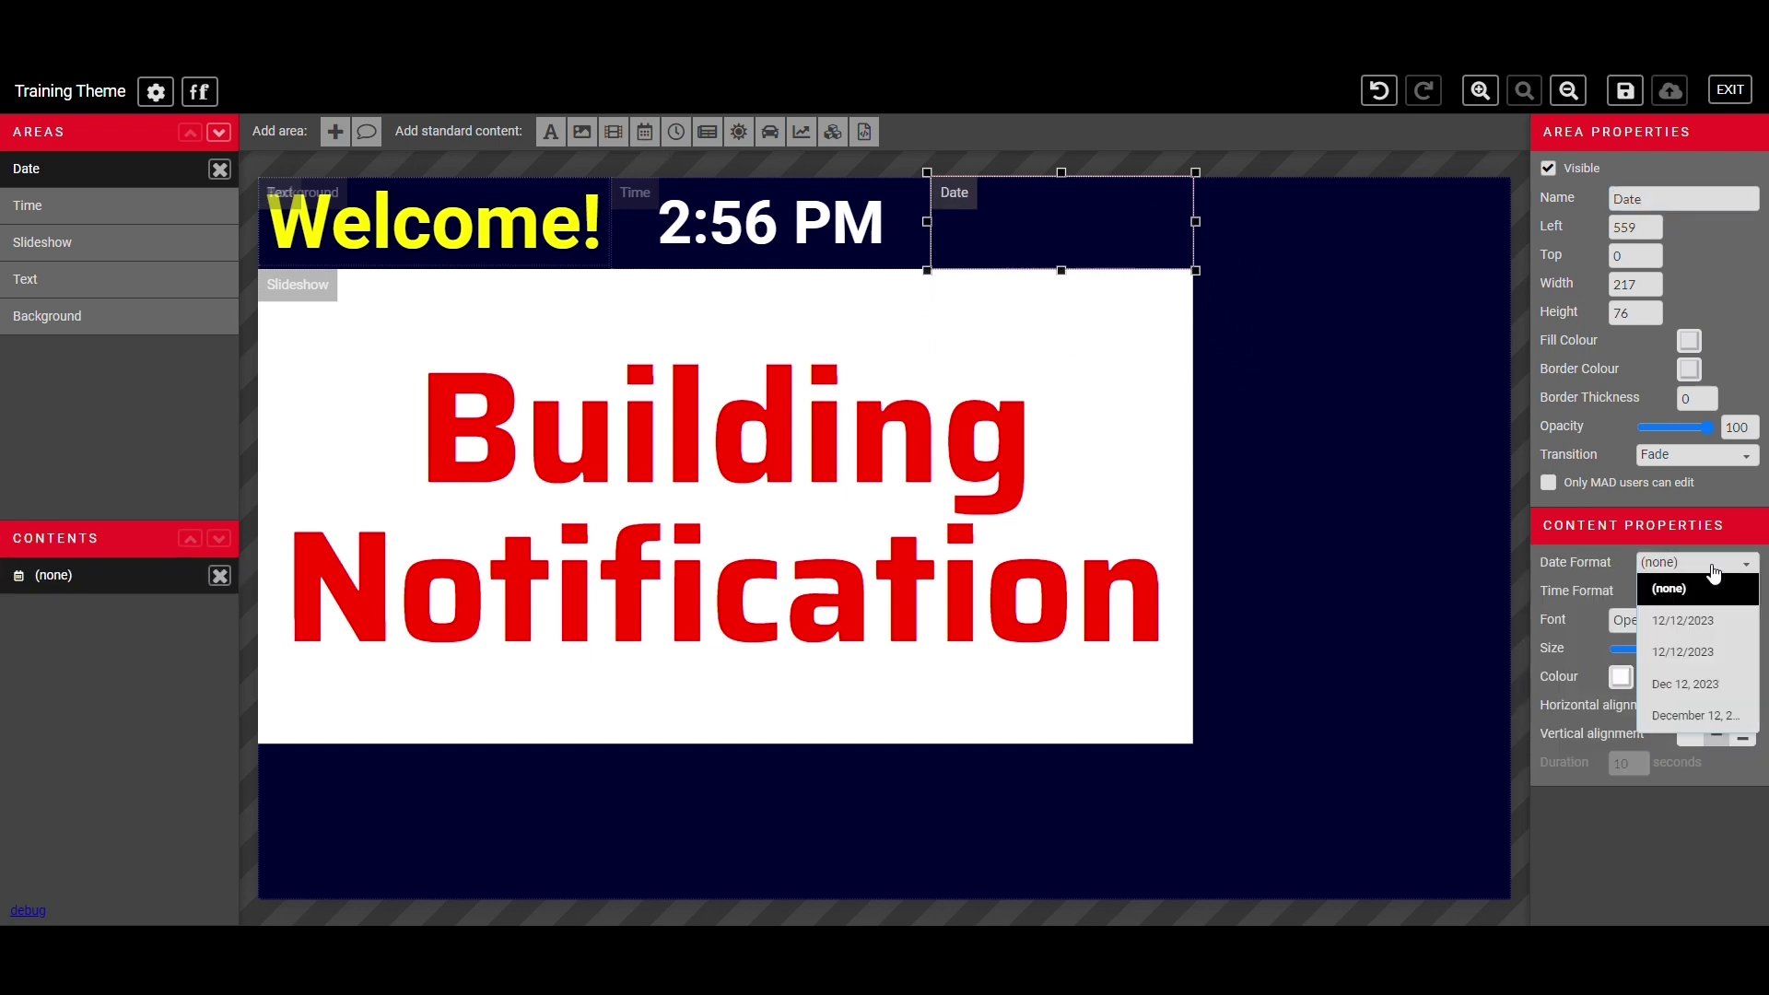
click(1712, 677)
click(1685, 619)
click(1566, 387)
drag(1656, 649, 1639, 643)
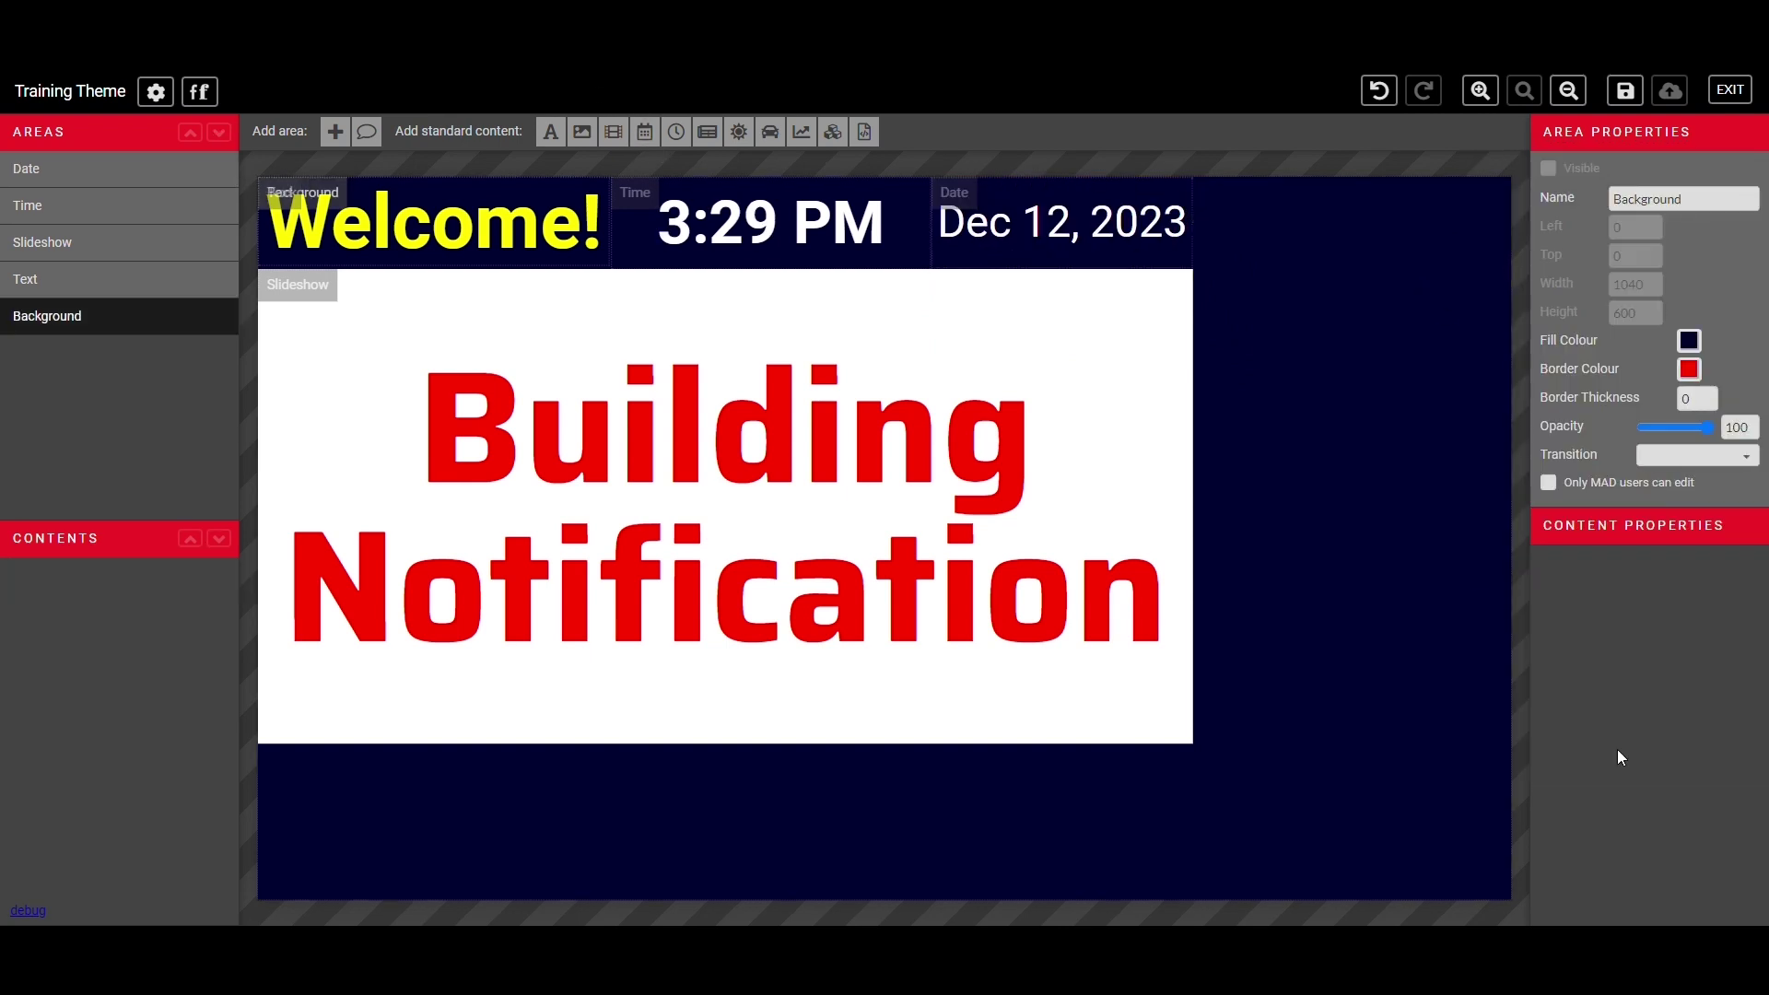
- Add an analog clock slide with a grey face, dark grey outline and red hour hand
click(867, 571)
click(676, 132)
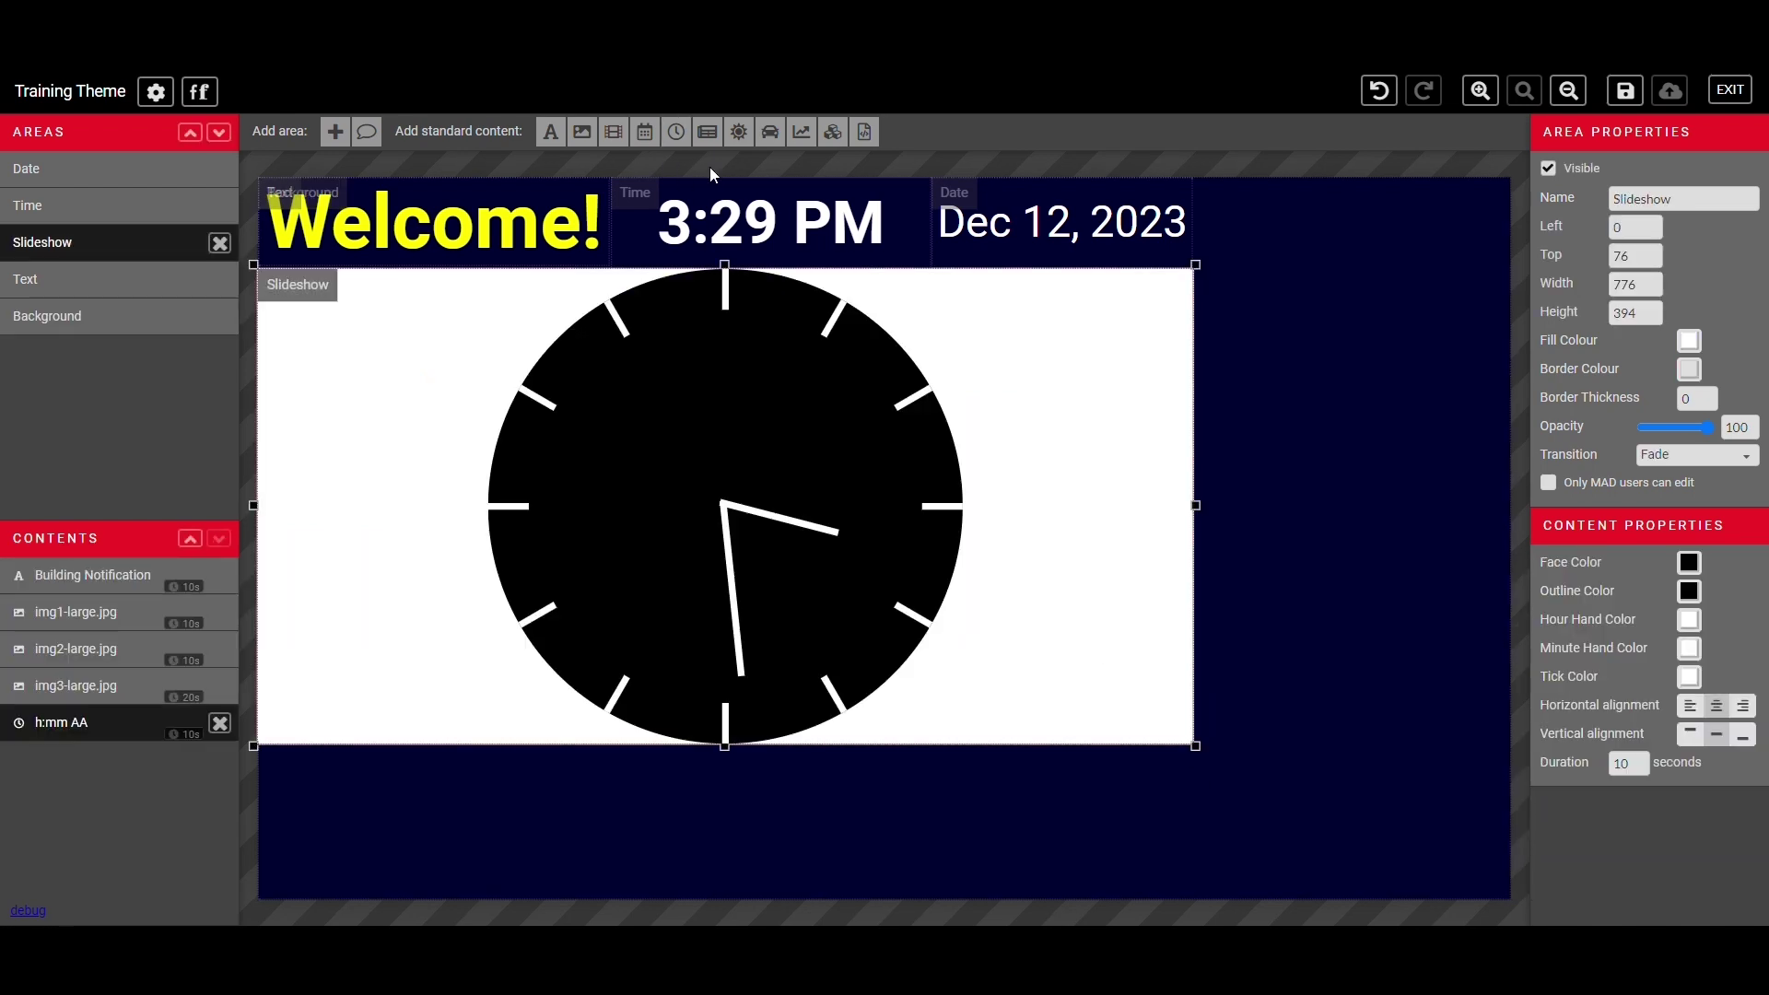
click(1688, 562)
click(1418, 423)
click(1689, 590)
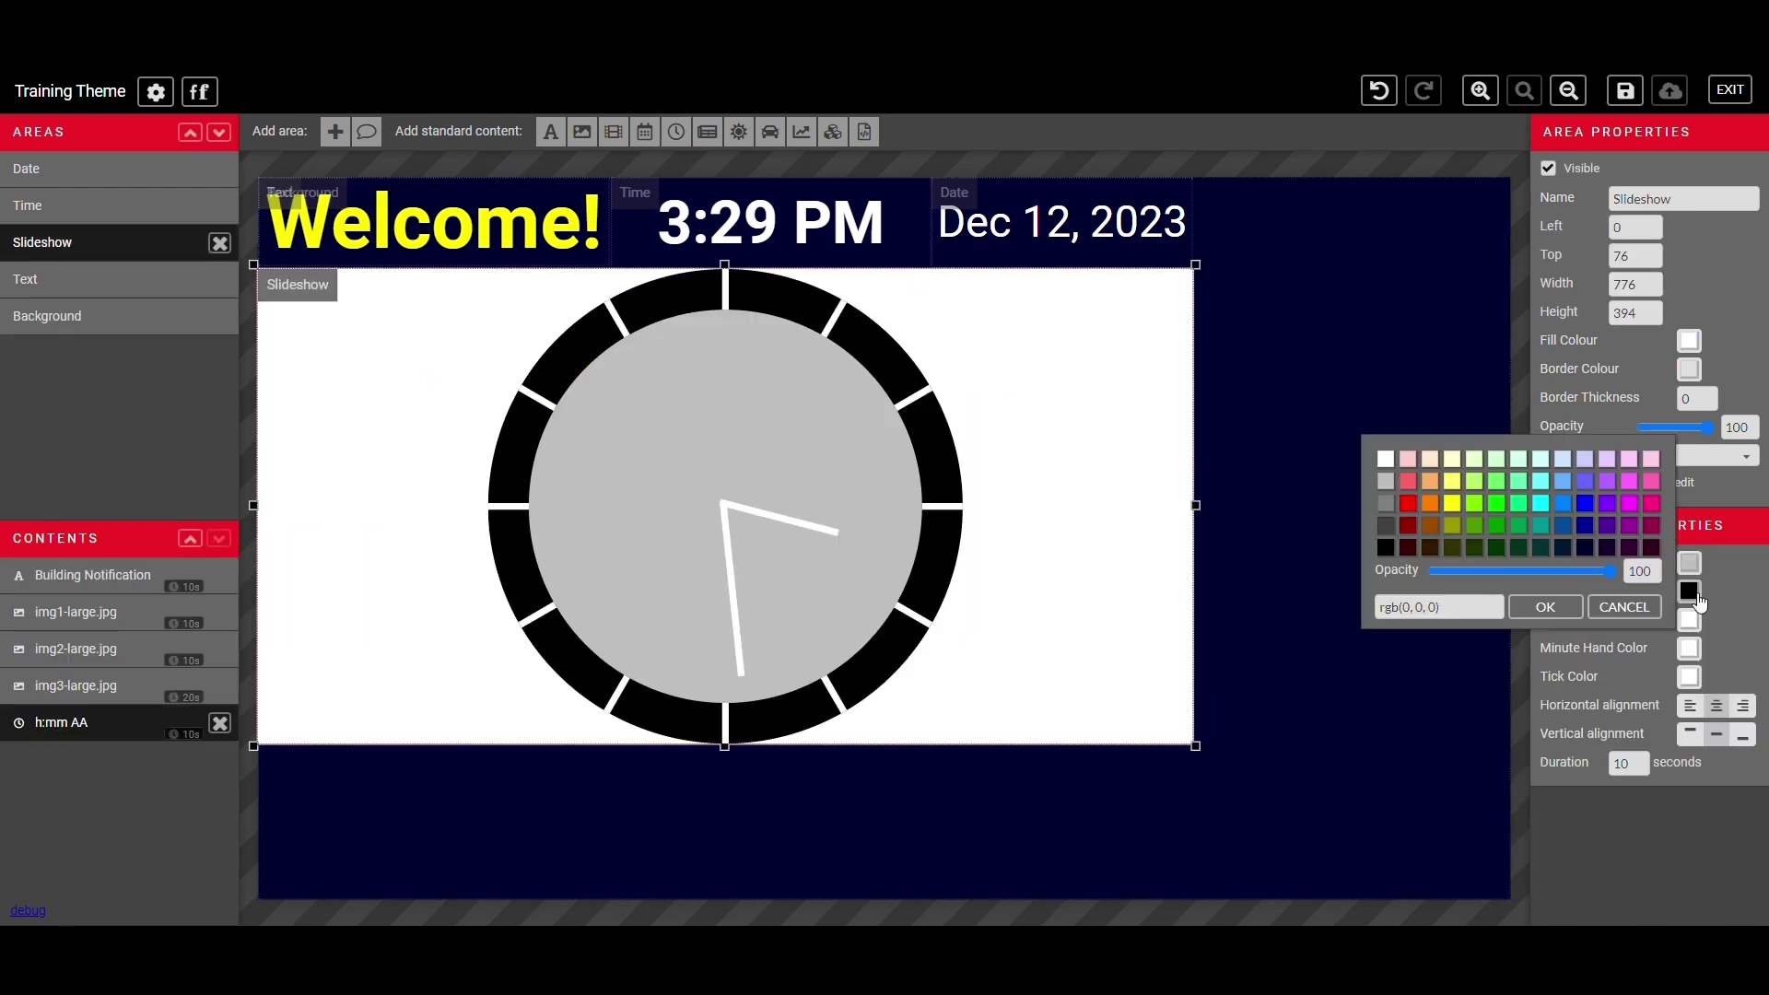
click(1394, 524)
click(1688, 619)
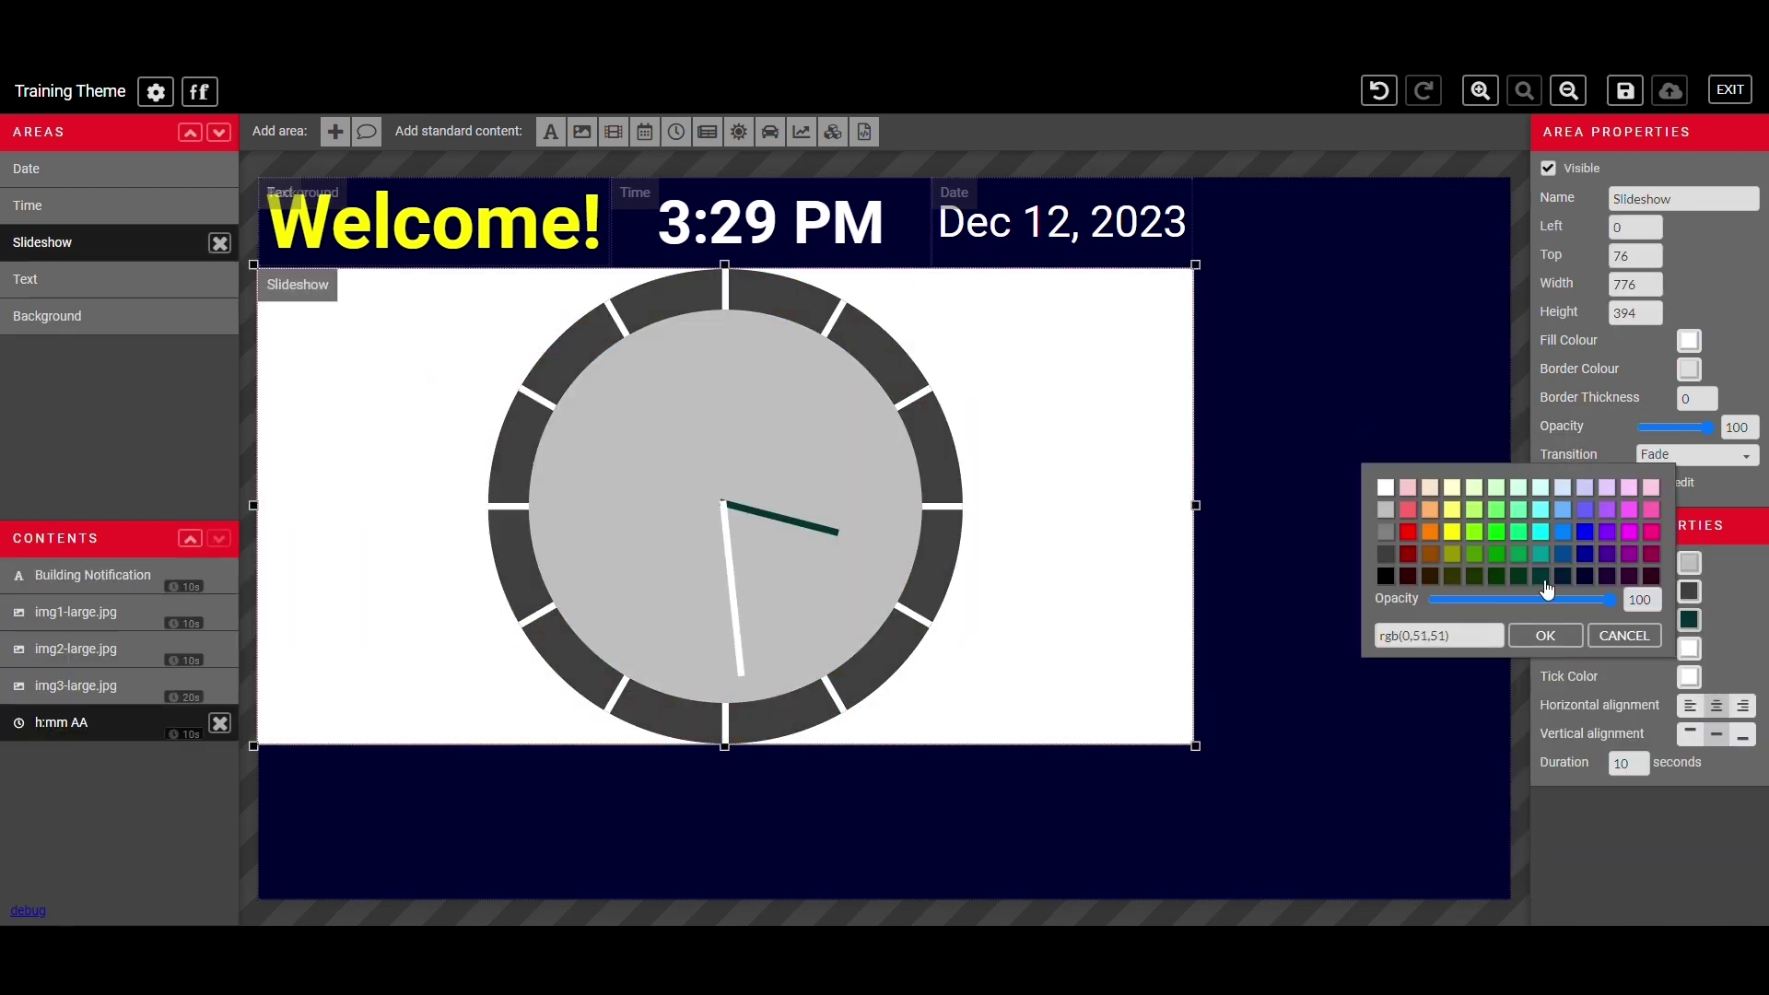
click(1423, 545)
- Make the clock ticks black and adjust the clock's horizontal alignment
click(1691, 678)
click(1386, 634)
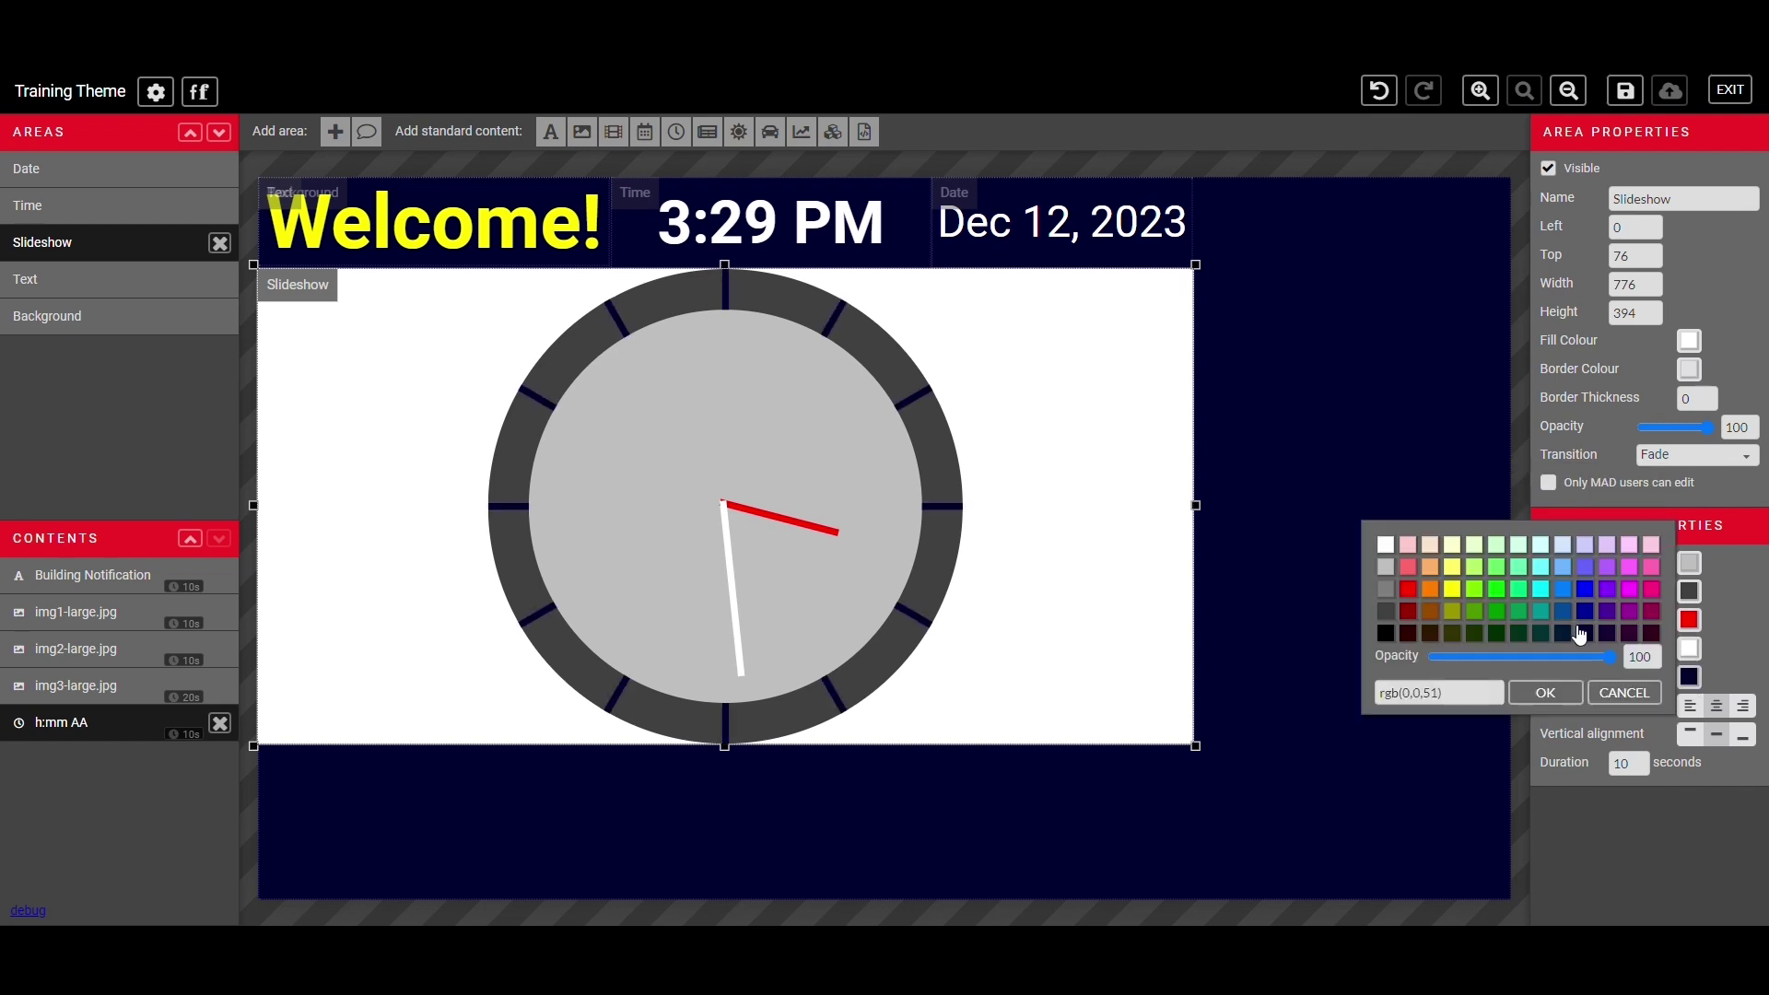
click(1623, 693)
click(1690, 706)
click(1716, 706)
click(1742, 706)
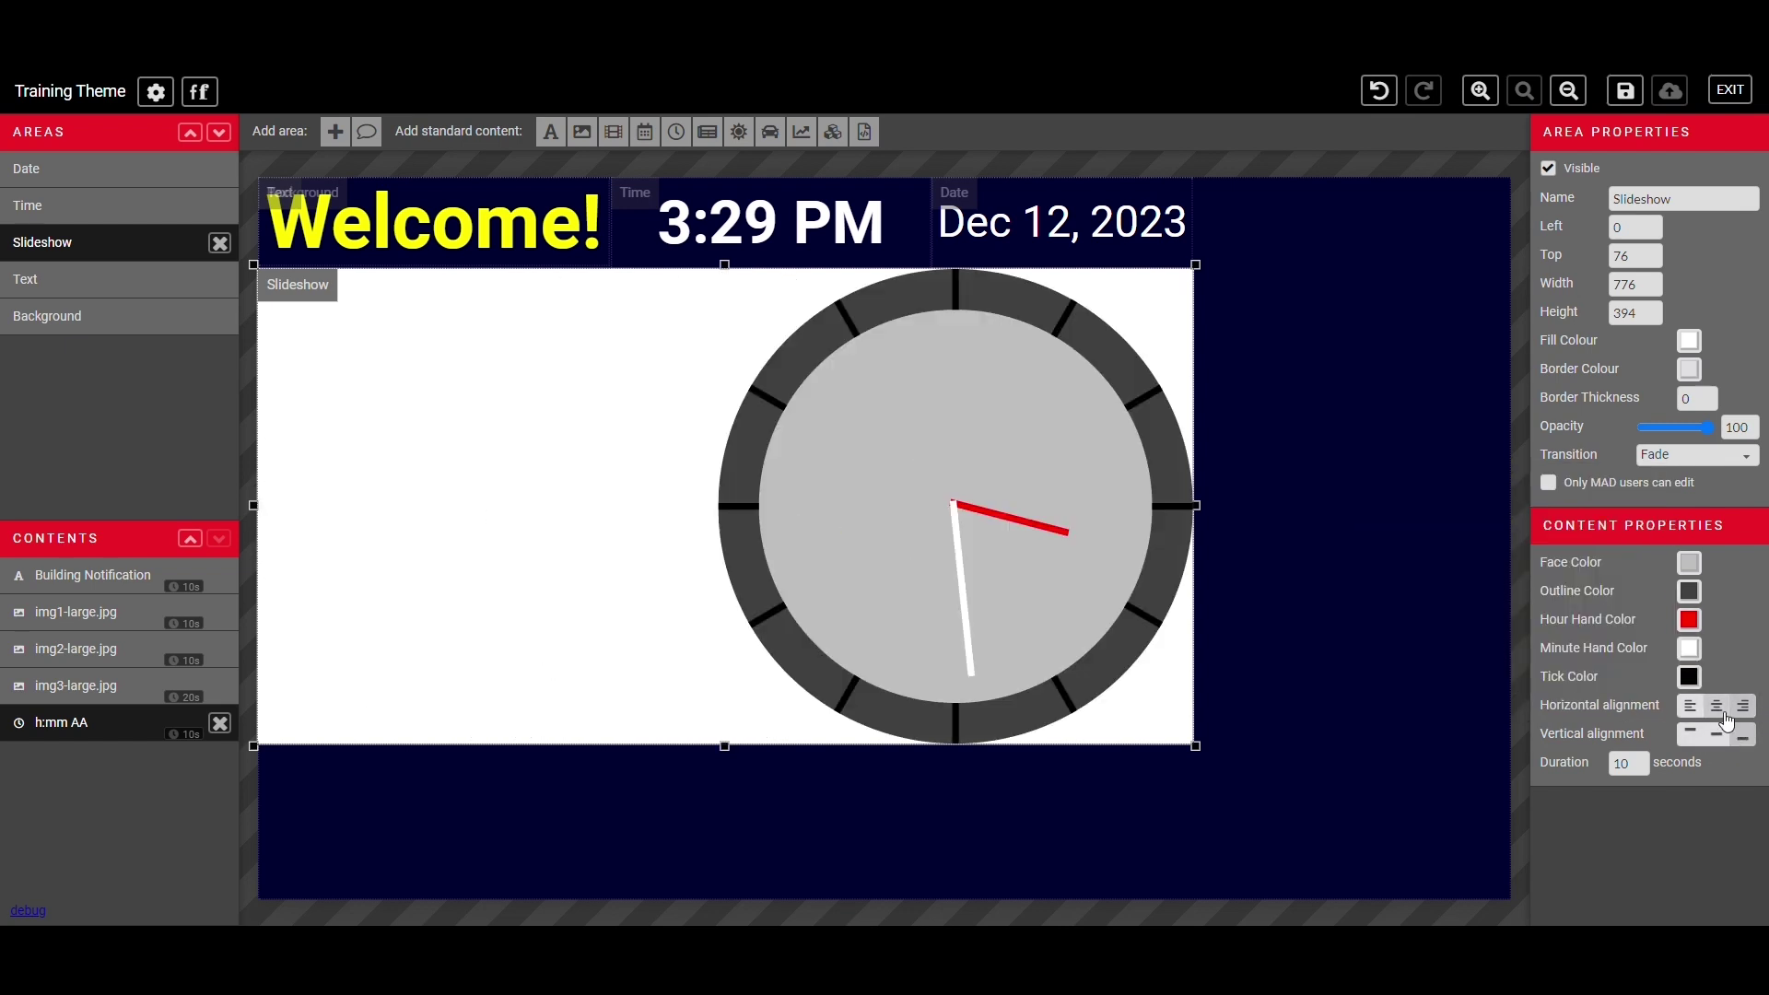
click(1717, 706)
- Add a Weather area at the bottom, widened to the slideshow's right edge (775 wide)
click(1402, 556)
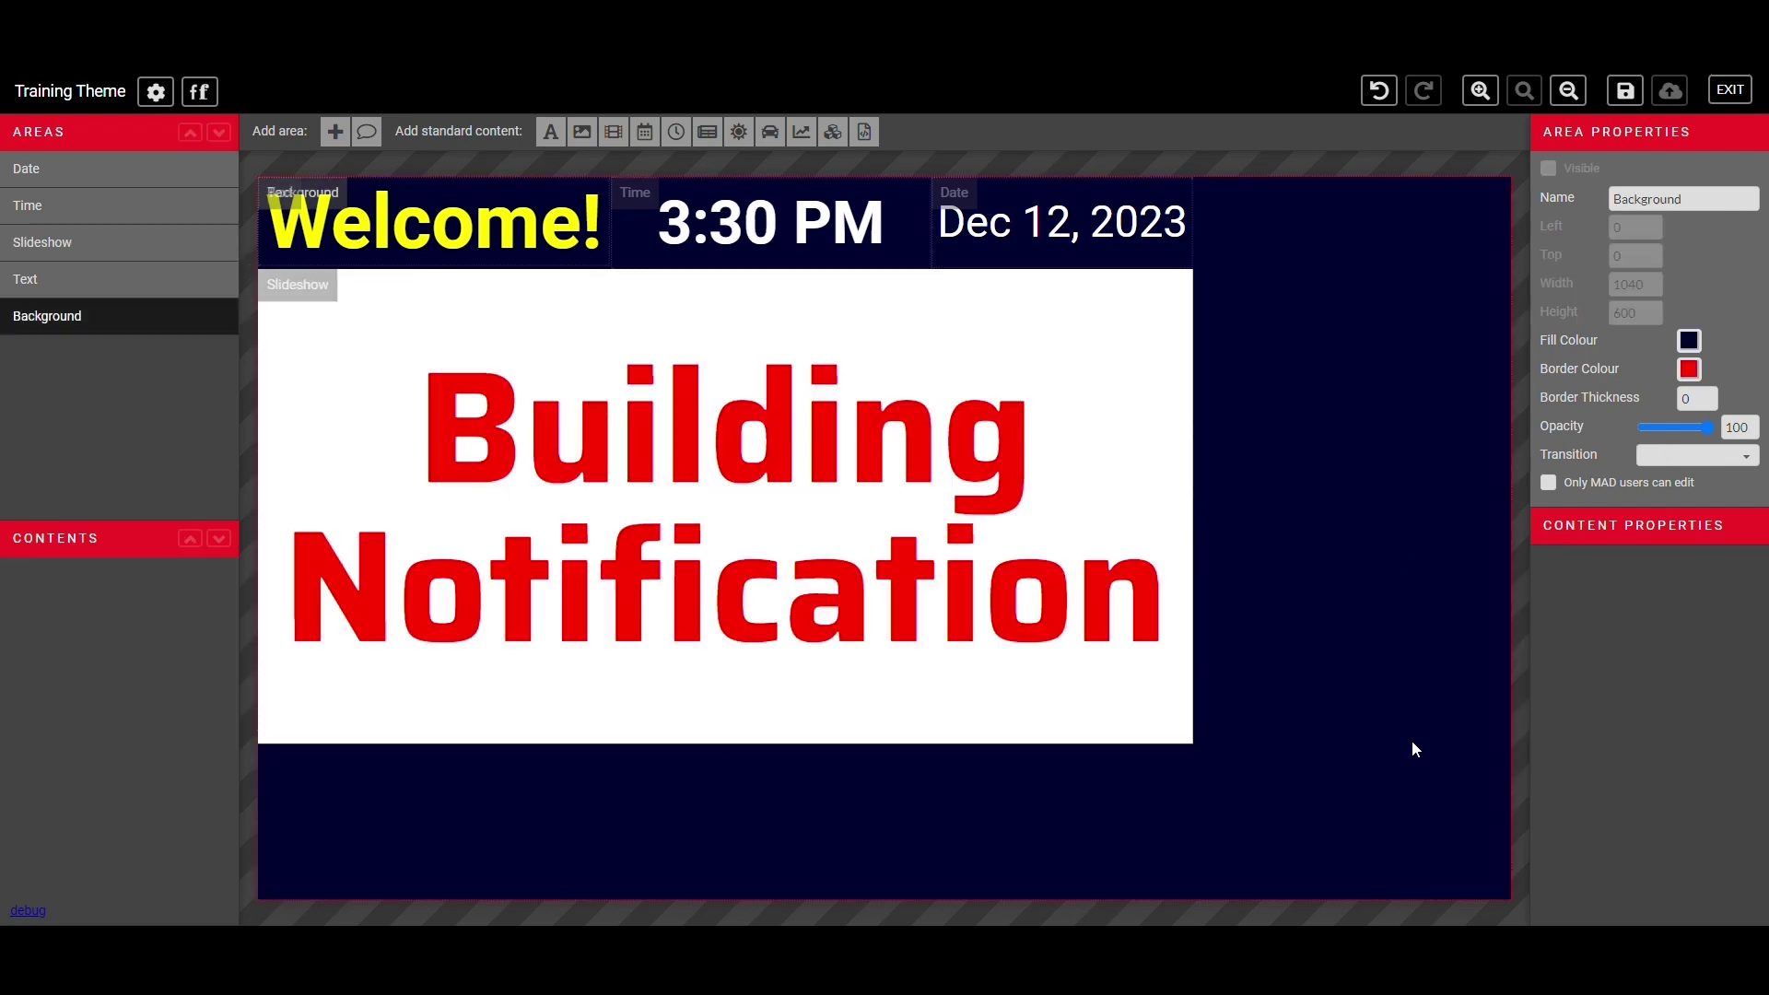
click(335, 131)
drag(1658, 199, 1535, 206)
text(Weather)
drag(331, 198, 327, 741)
drag(576, 718, 1201, 748)
- Add weather content, entering a Toronto, Ont location and then clearing it
click(739, 131)
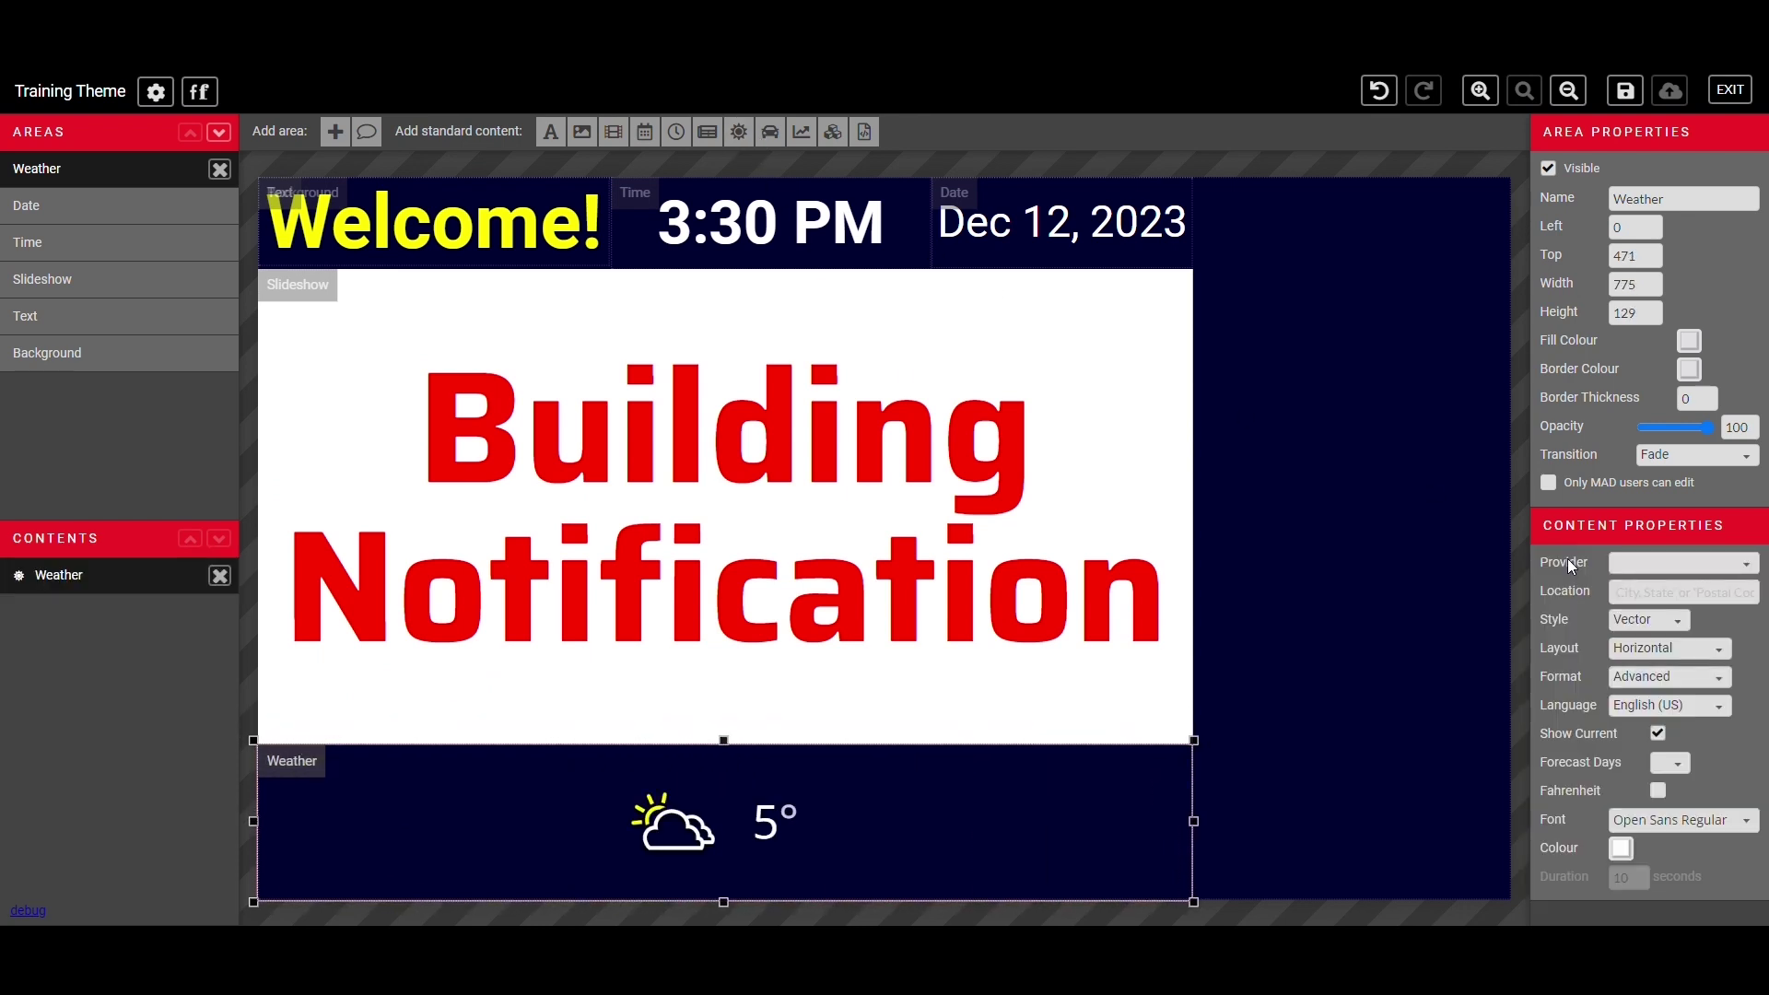
click(1631, 601)
text(Toronto, Ontario)
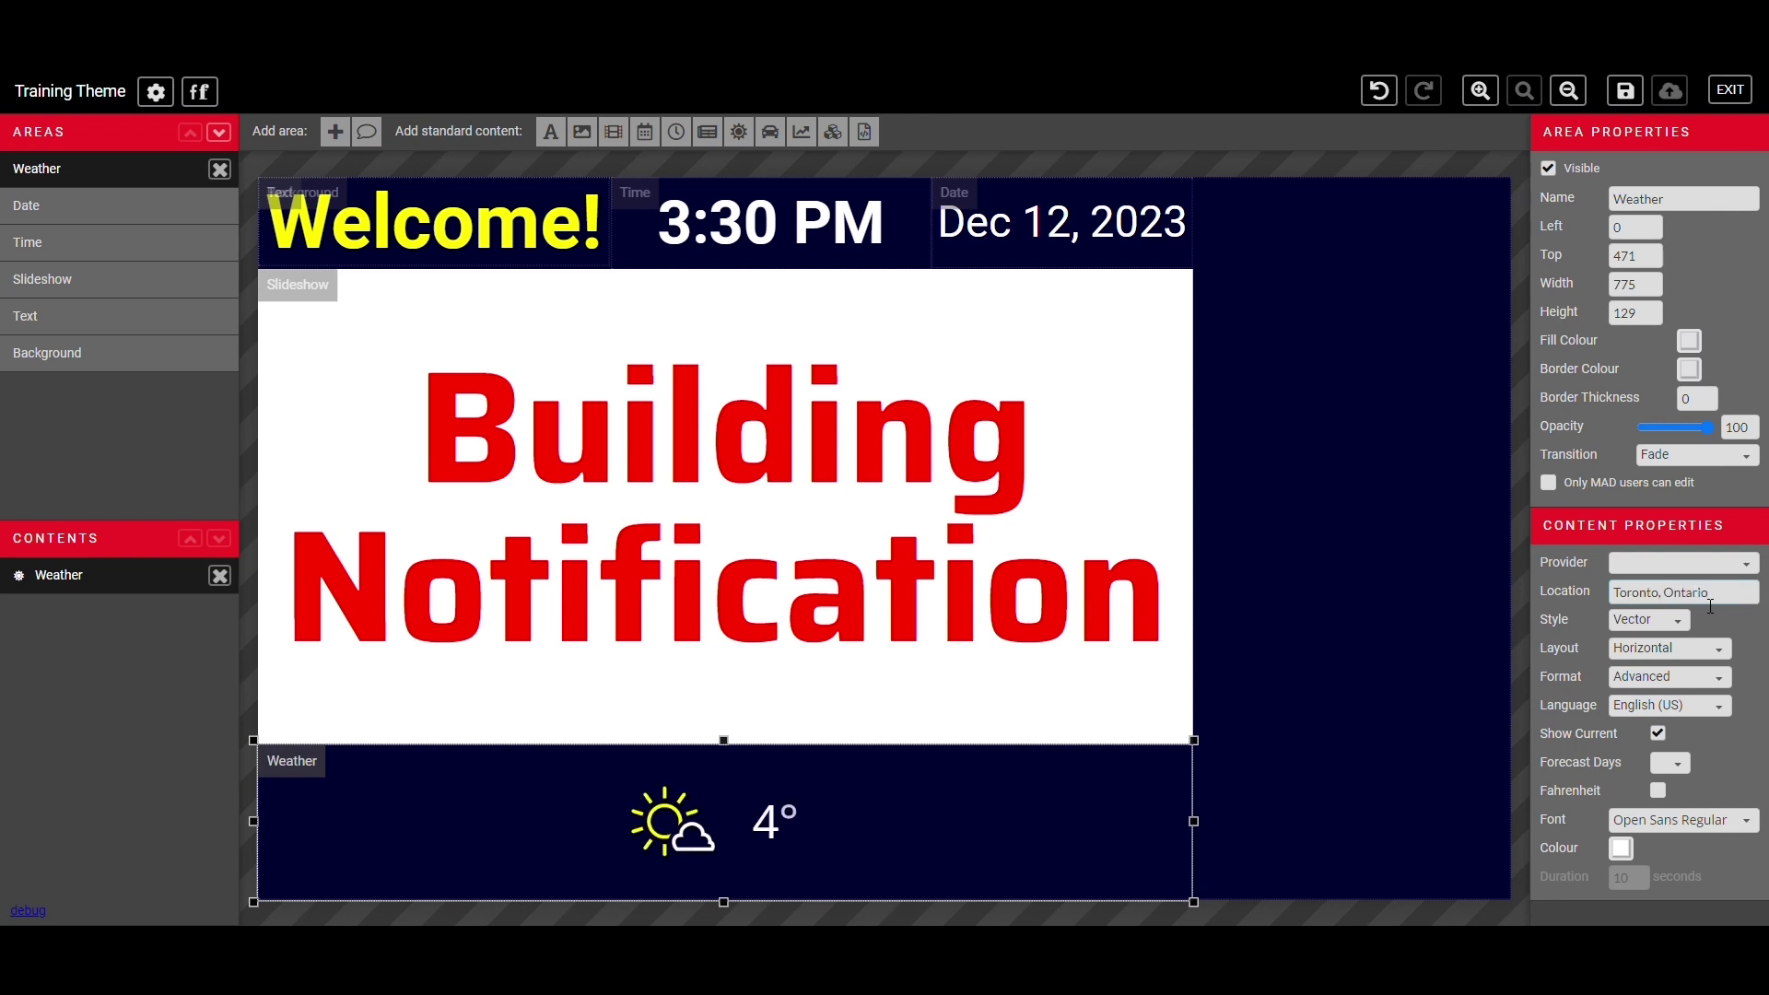
drag(1710, 606, 1601, 600)
key(BackSpace)
- Keep Vector weather icons and English (US), and show a five-day forecast
click(1649, 624)
click(1652, 678)
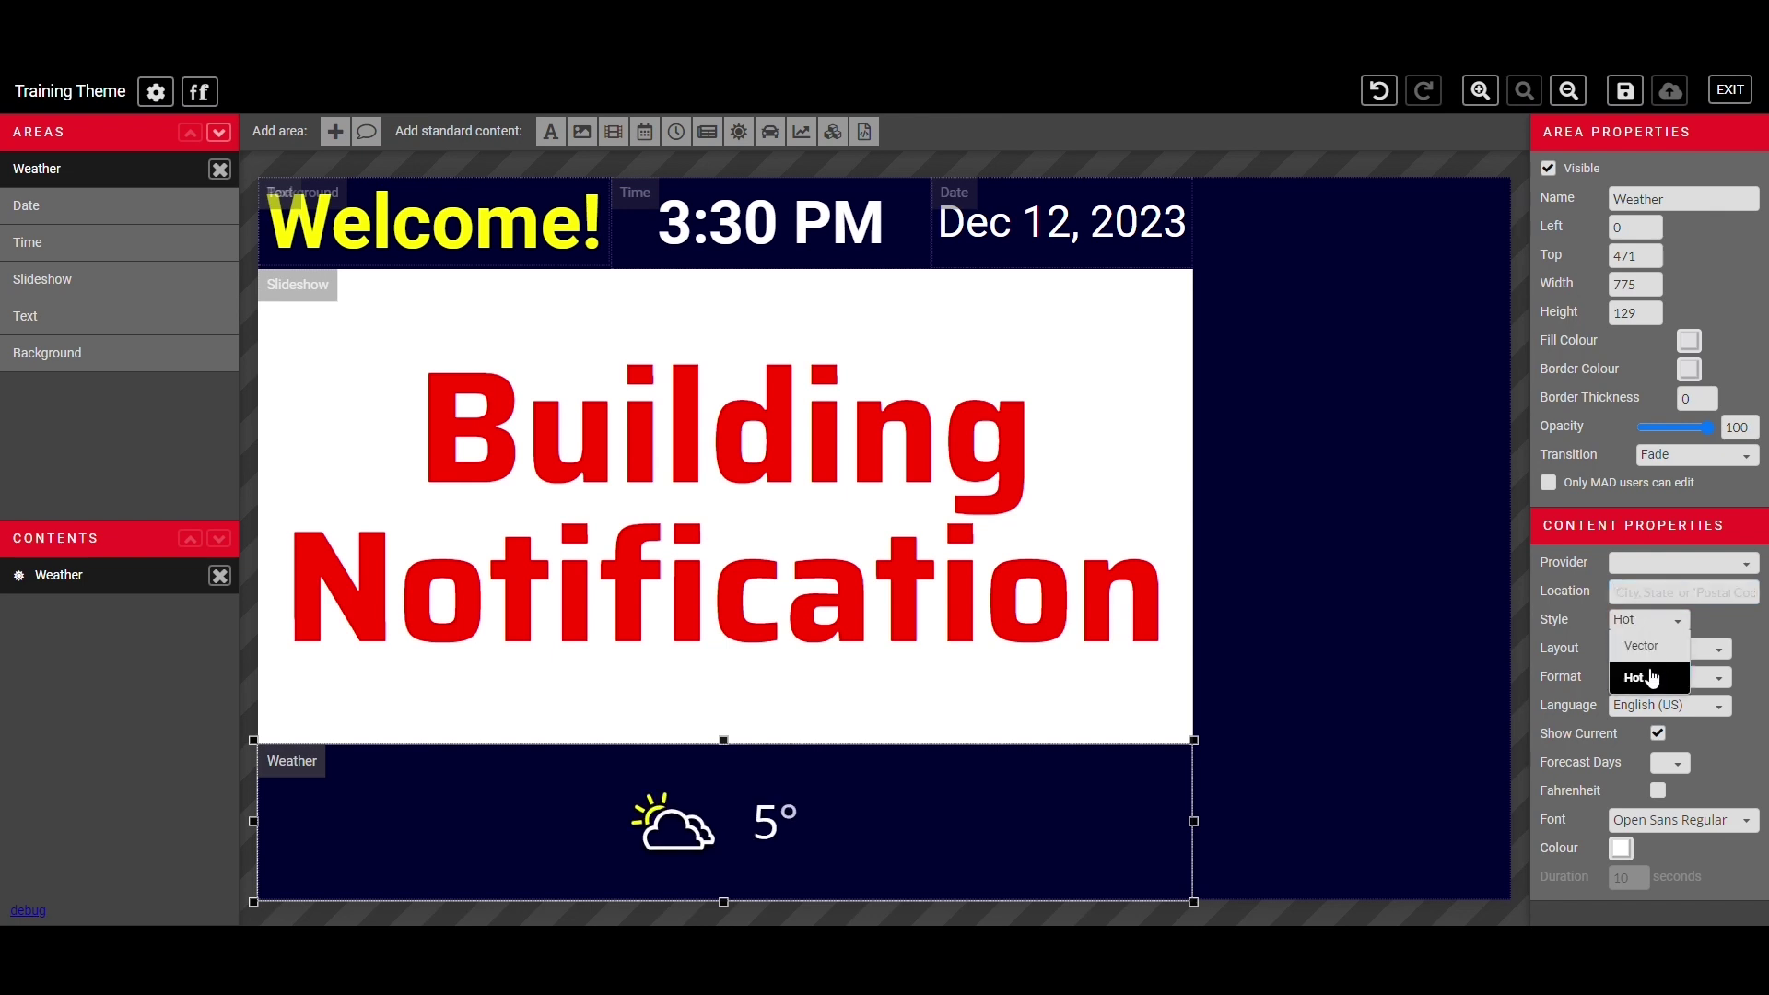
click(1651, 623)
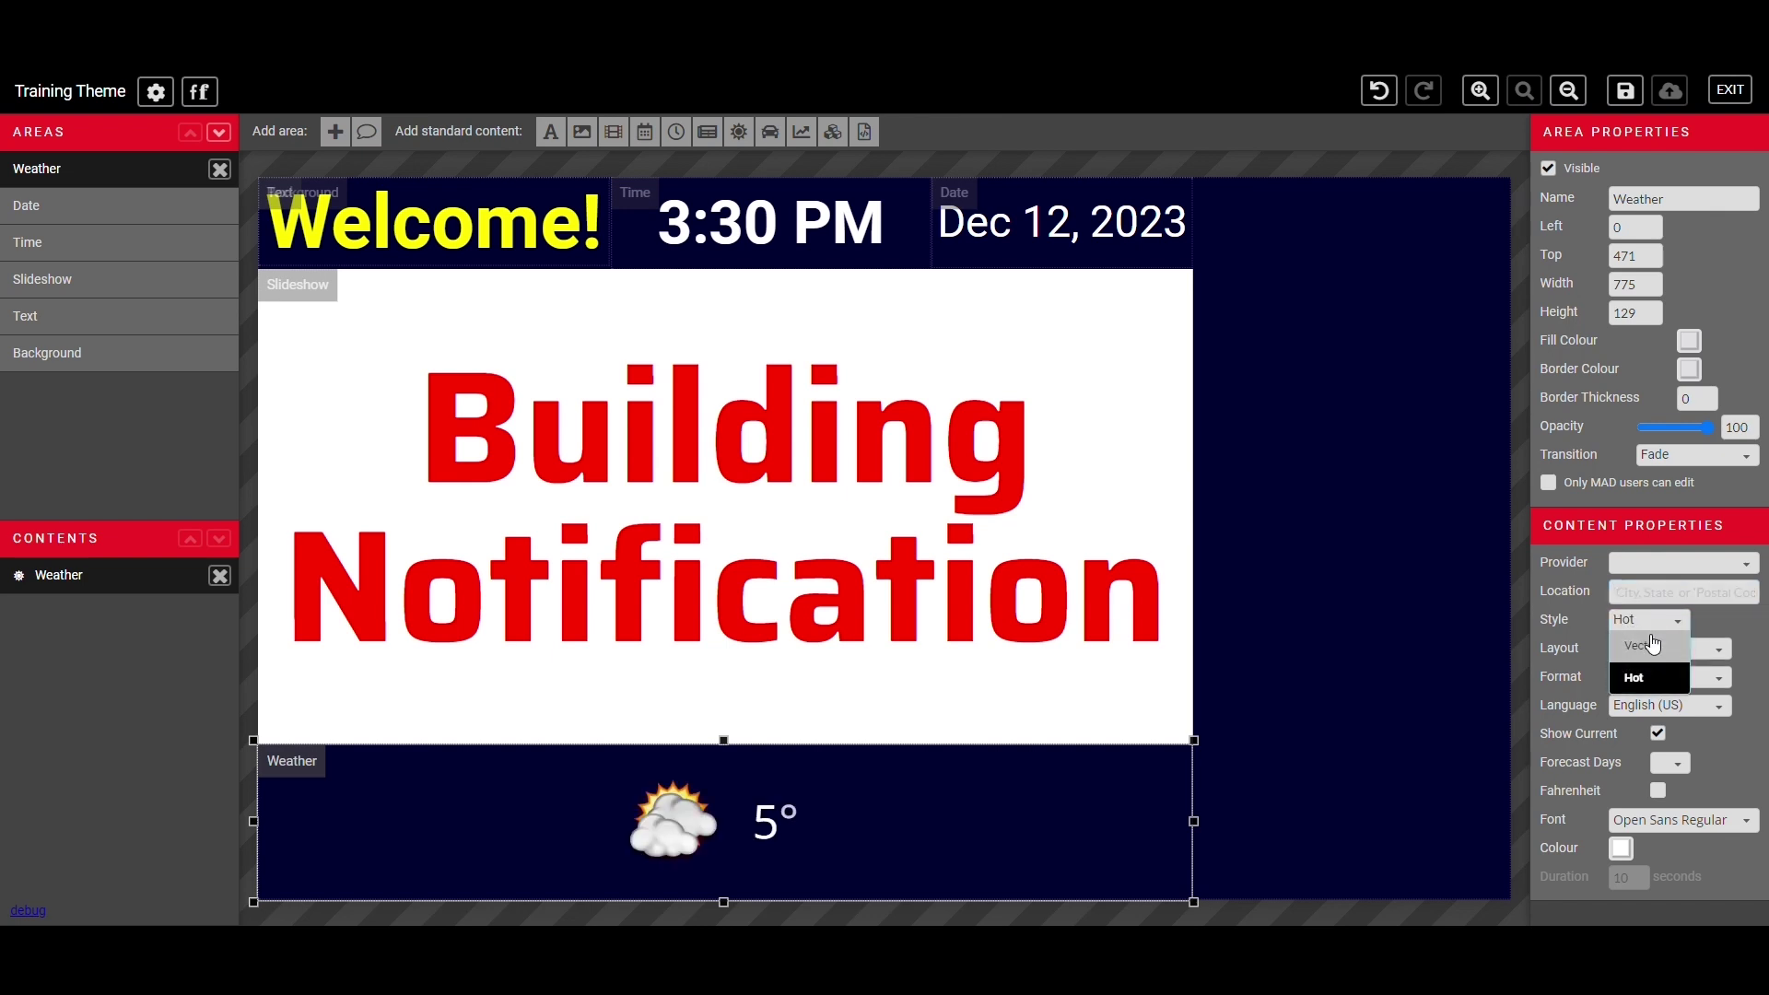
click(1654, 644)
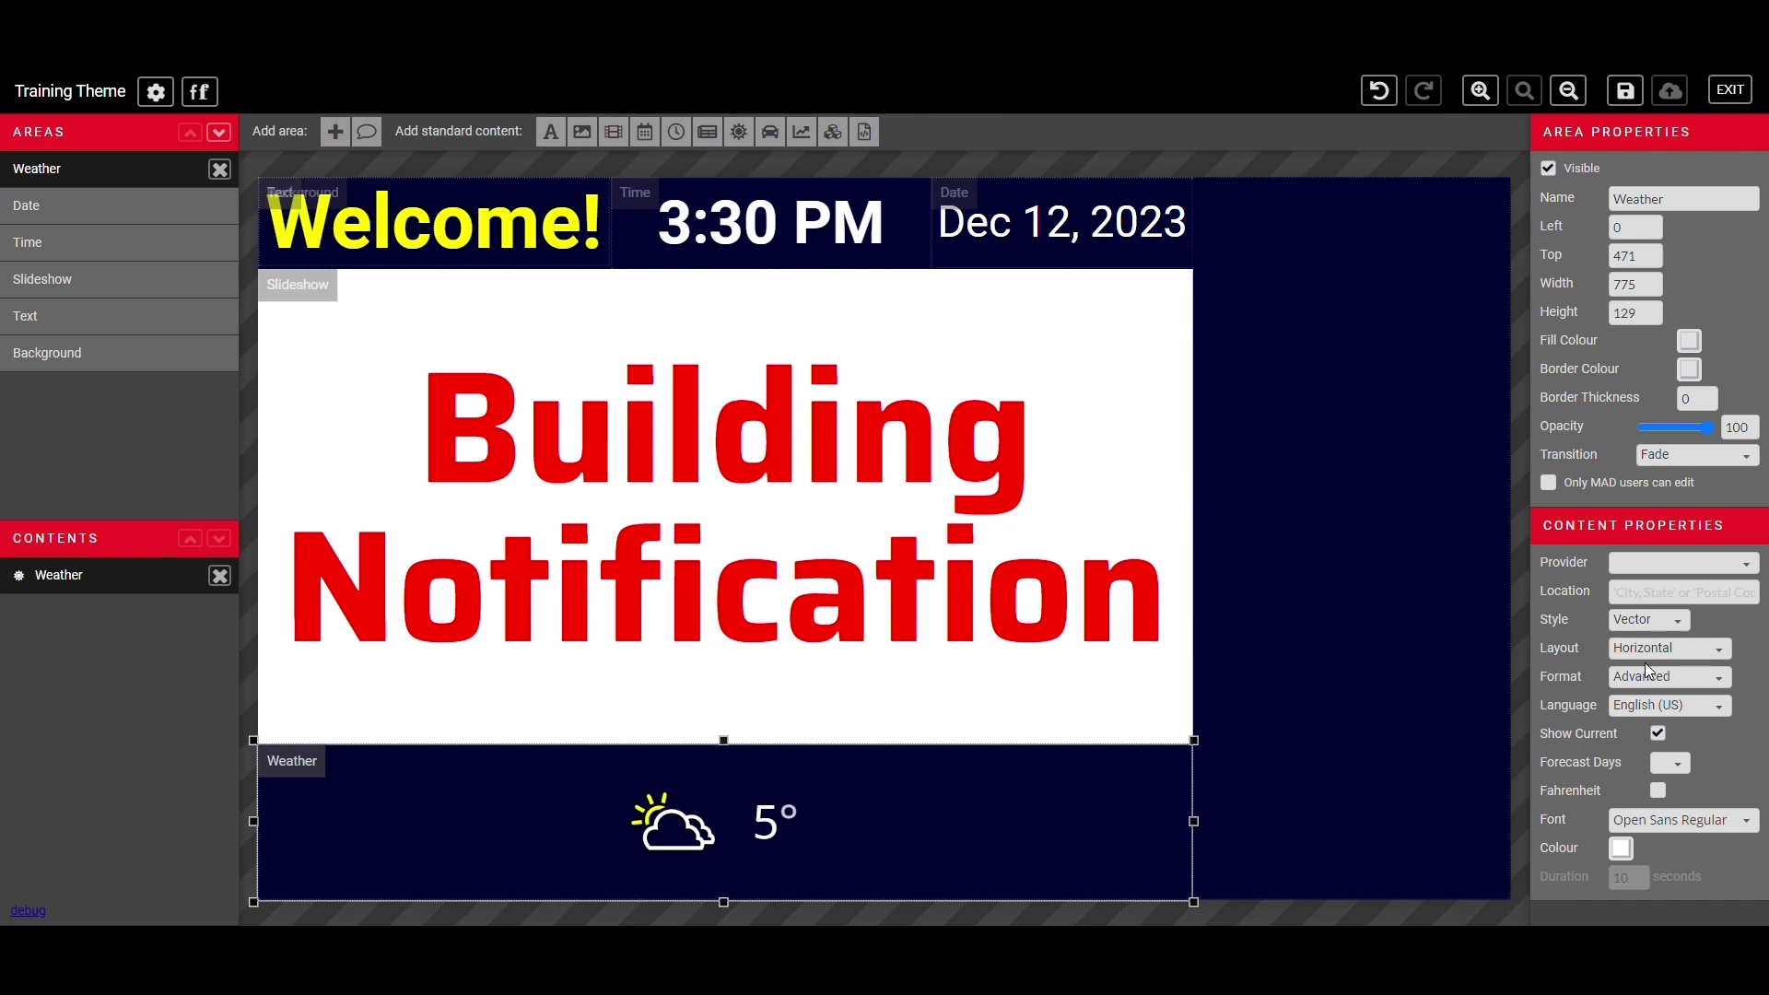
click(1656, 706)
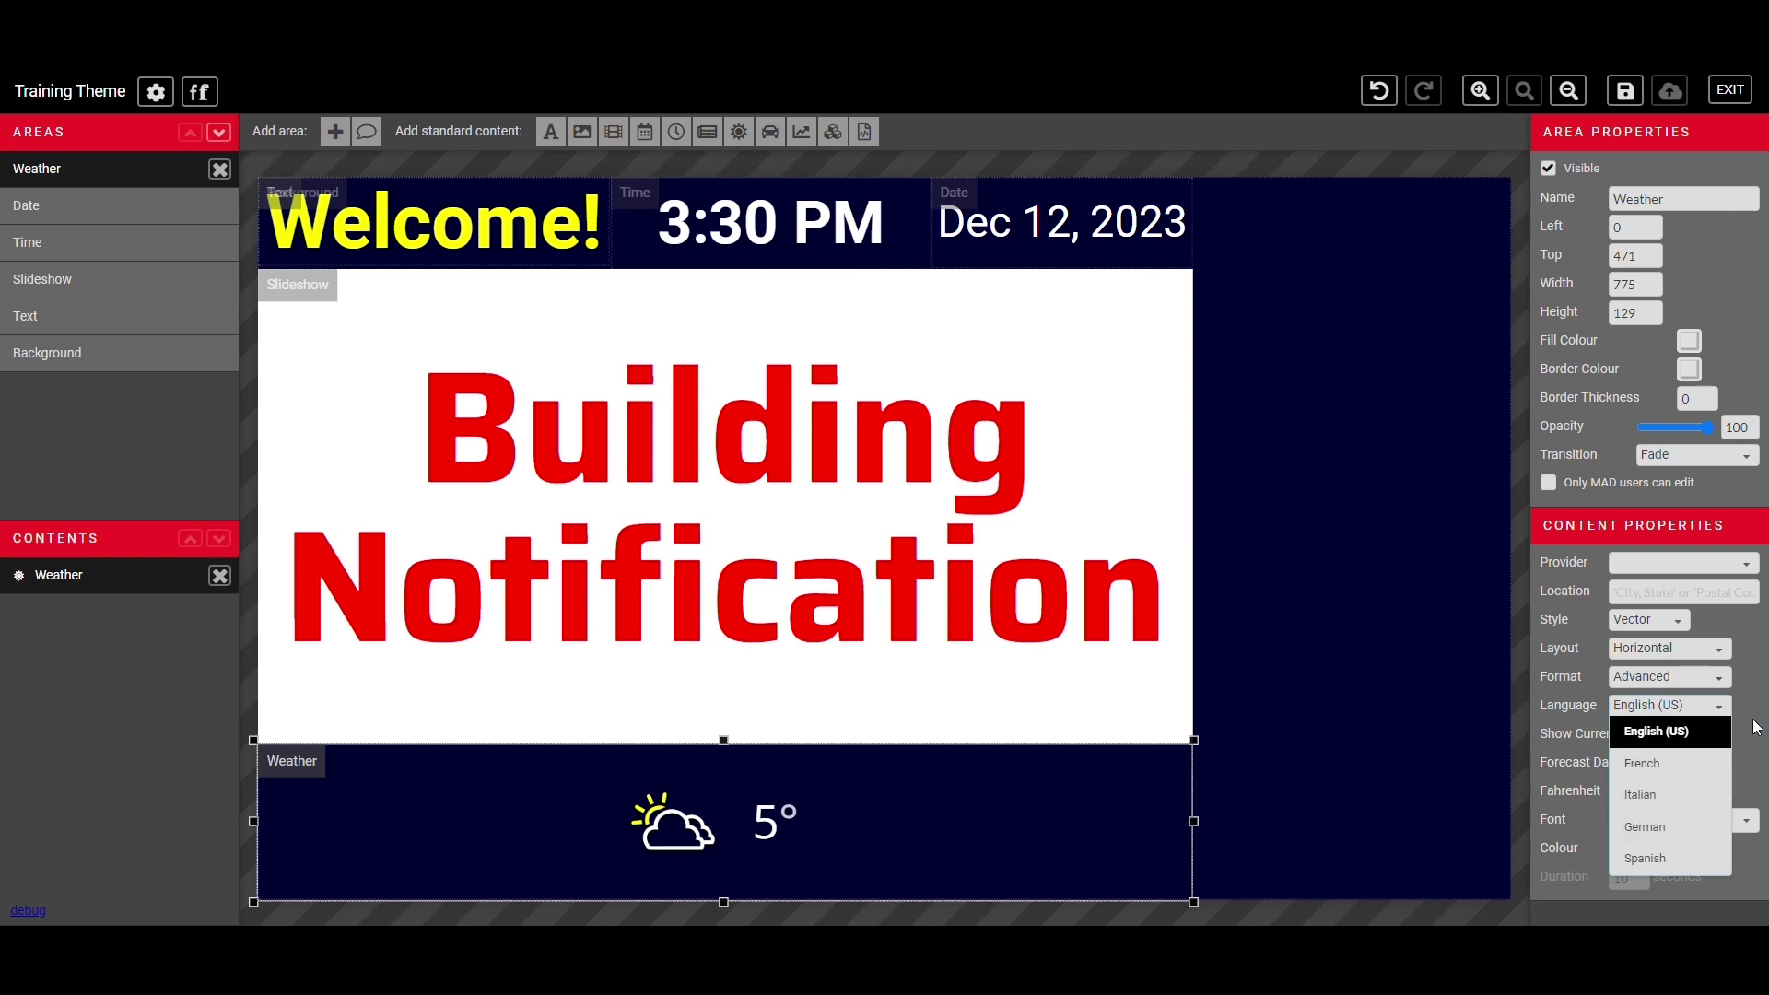
click(1717, 750)
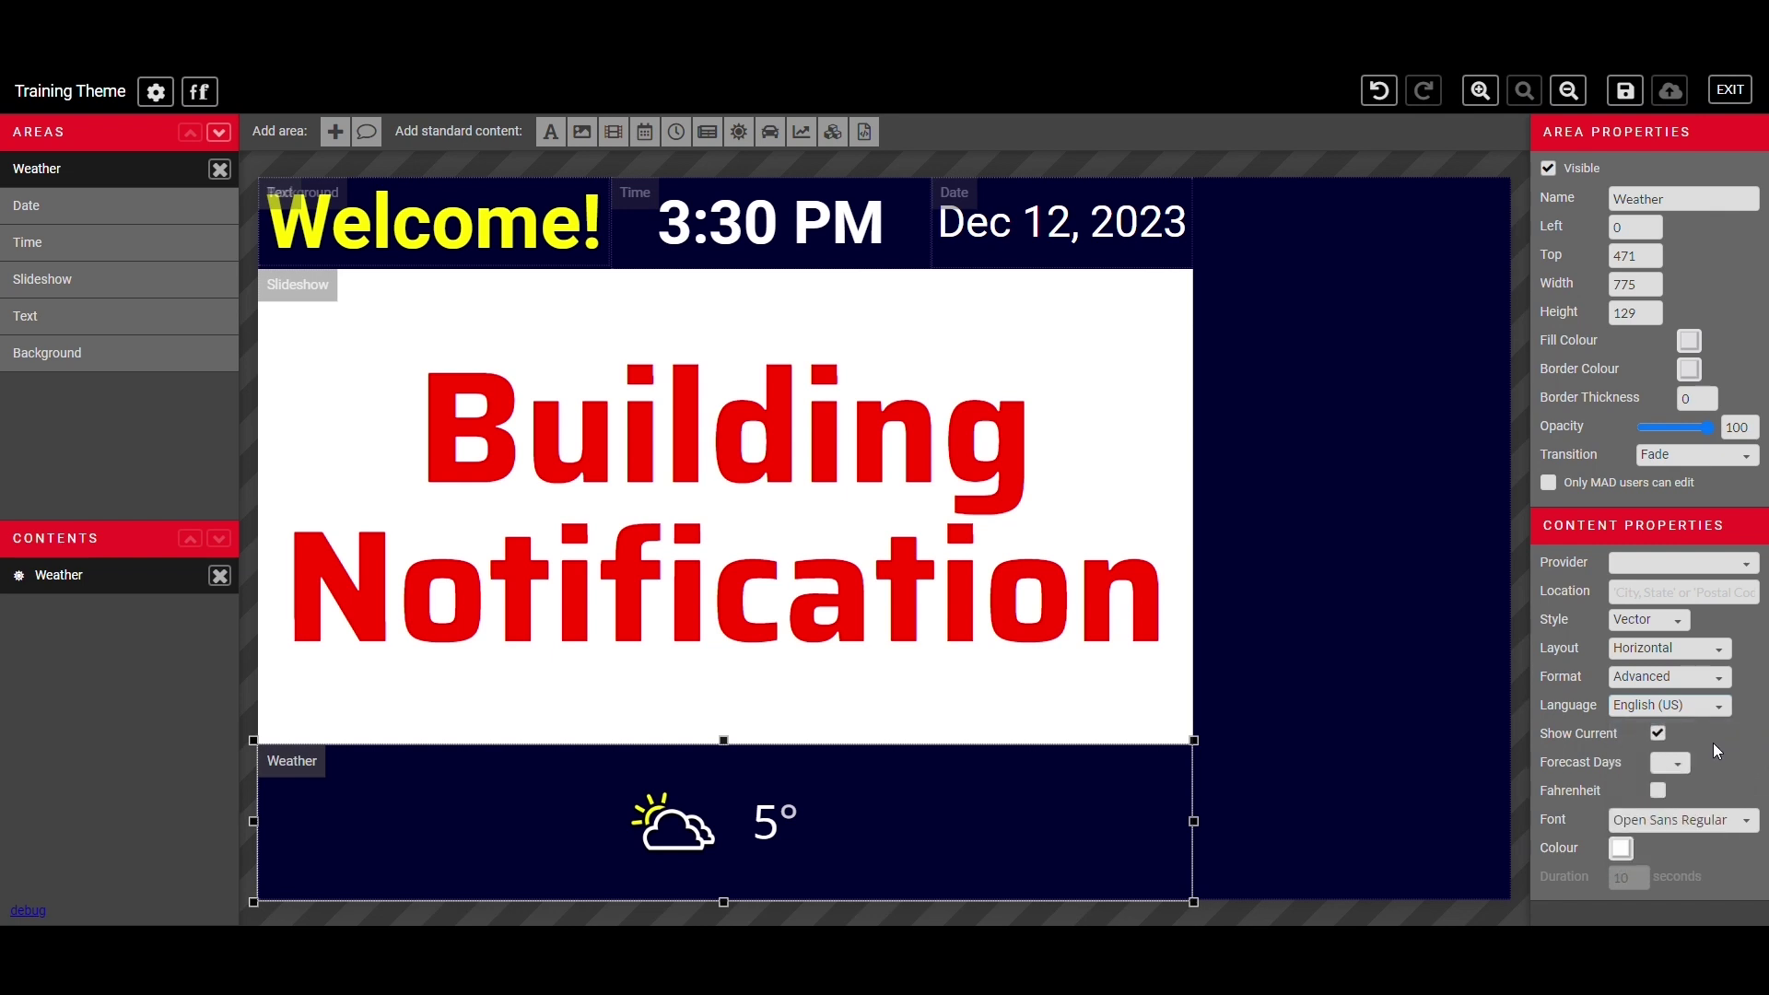
click(1672, 772)
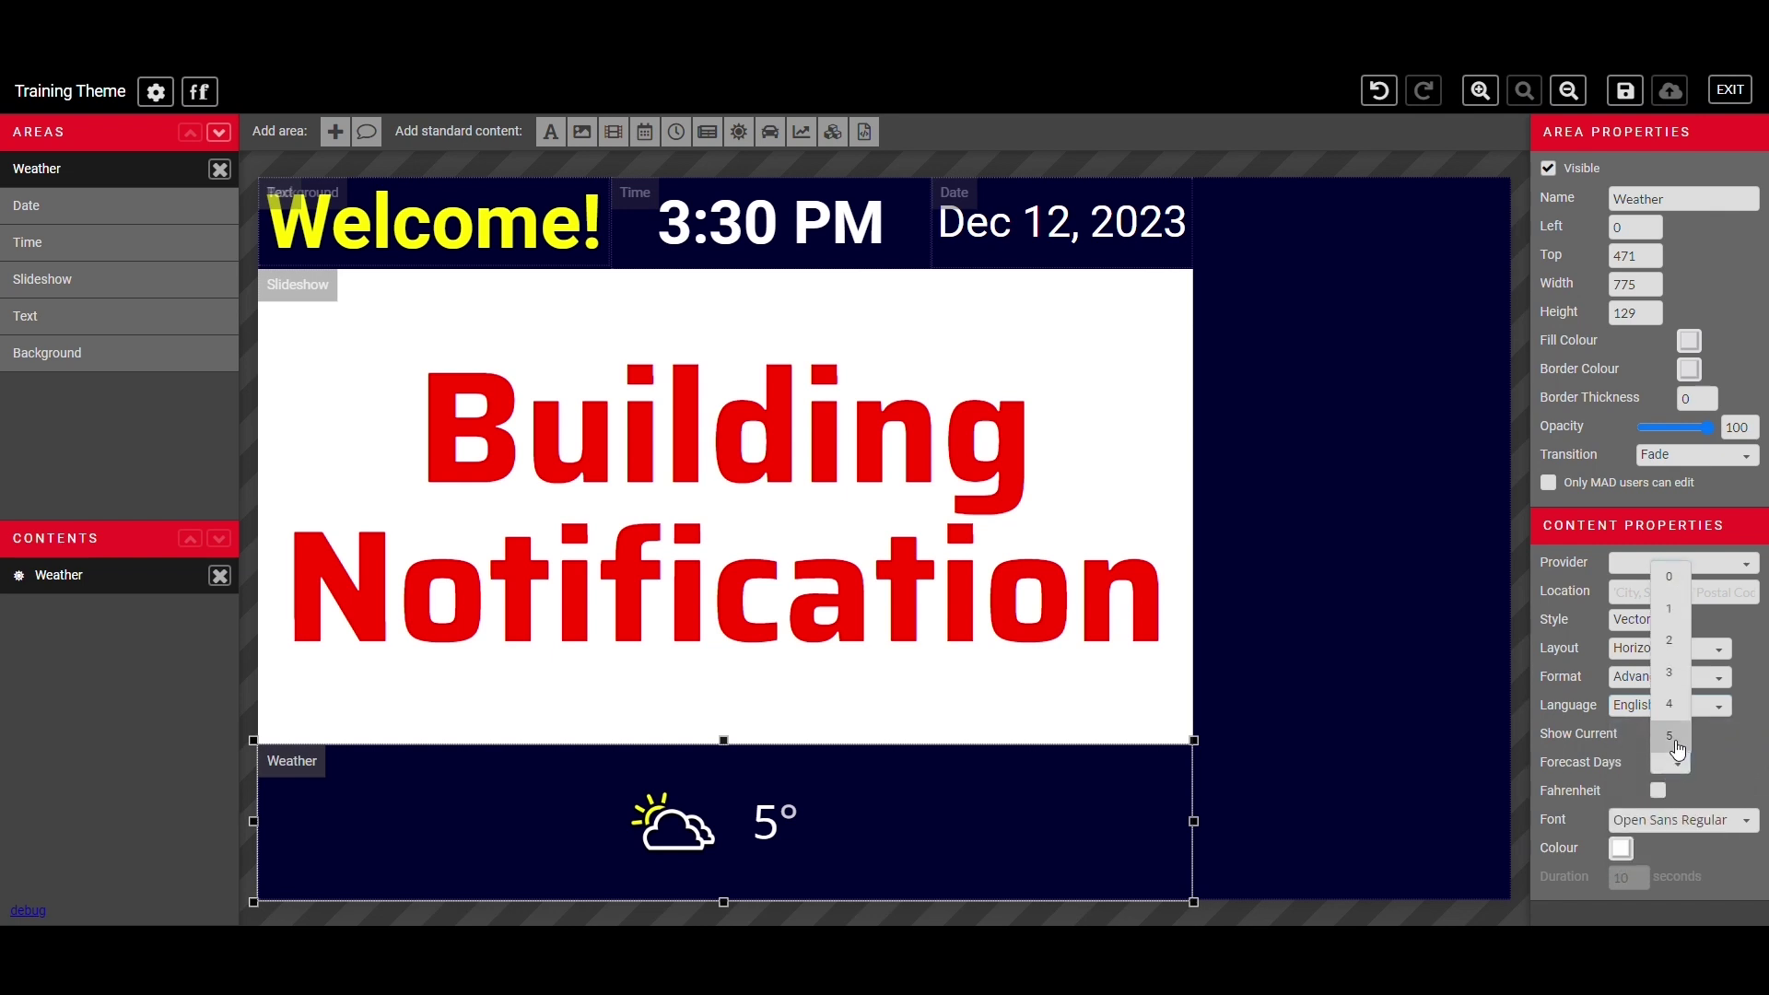
click(1678, 742)
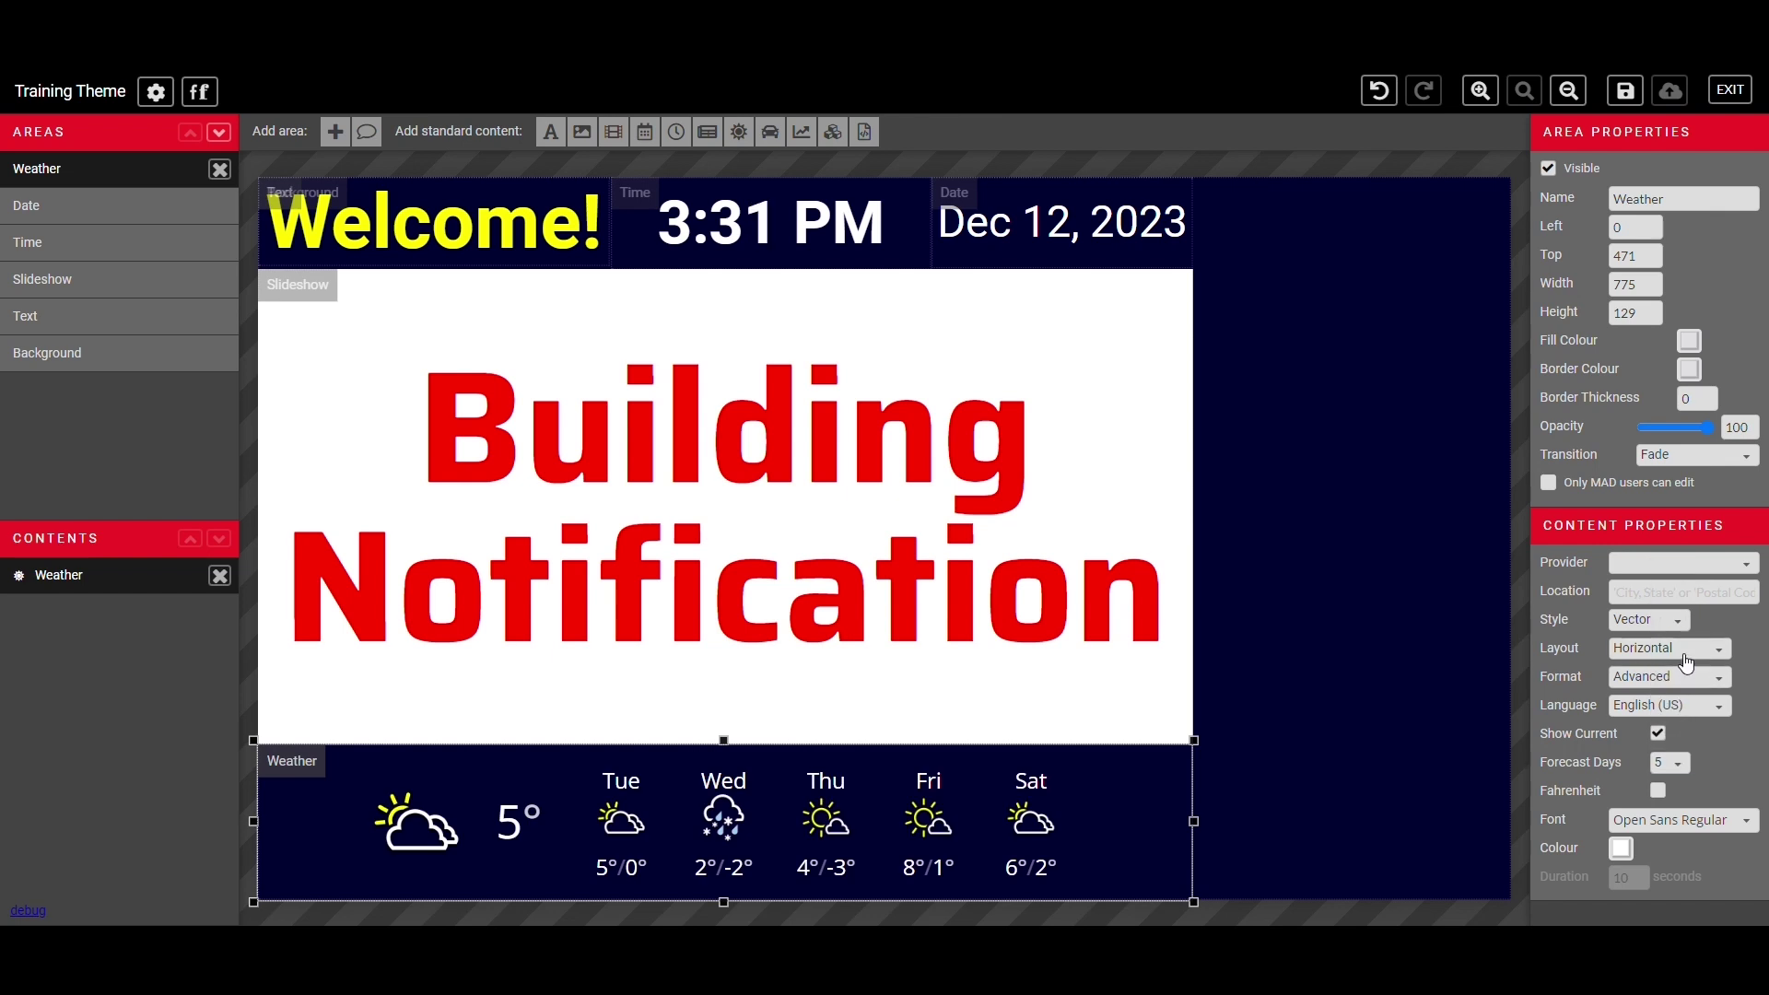
- Try a vertical forecast layout, then settle on horizontal with the Advanced format
click(1685, 653)
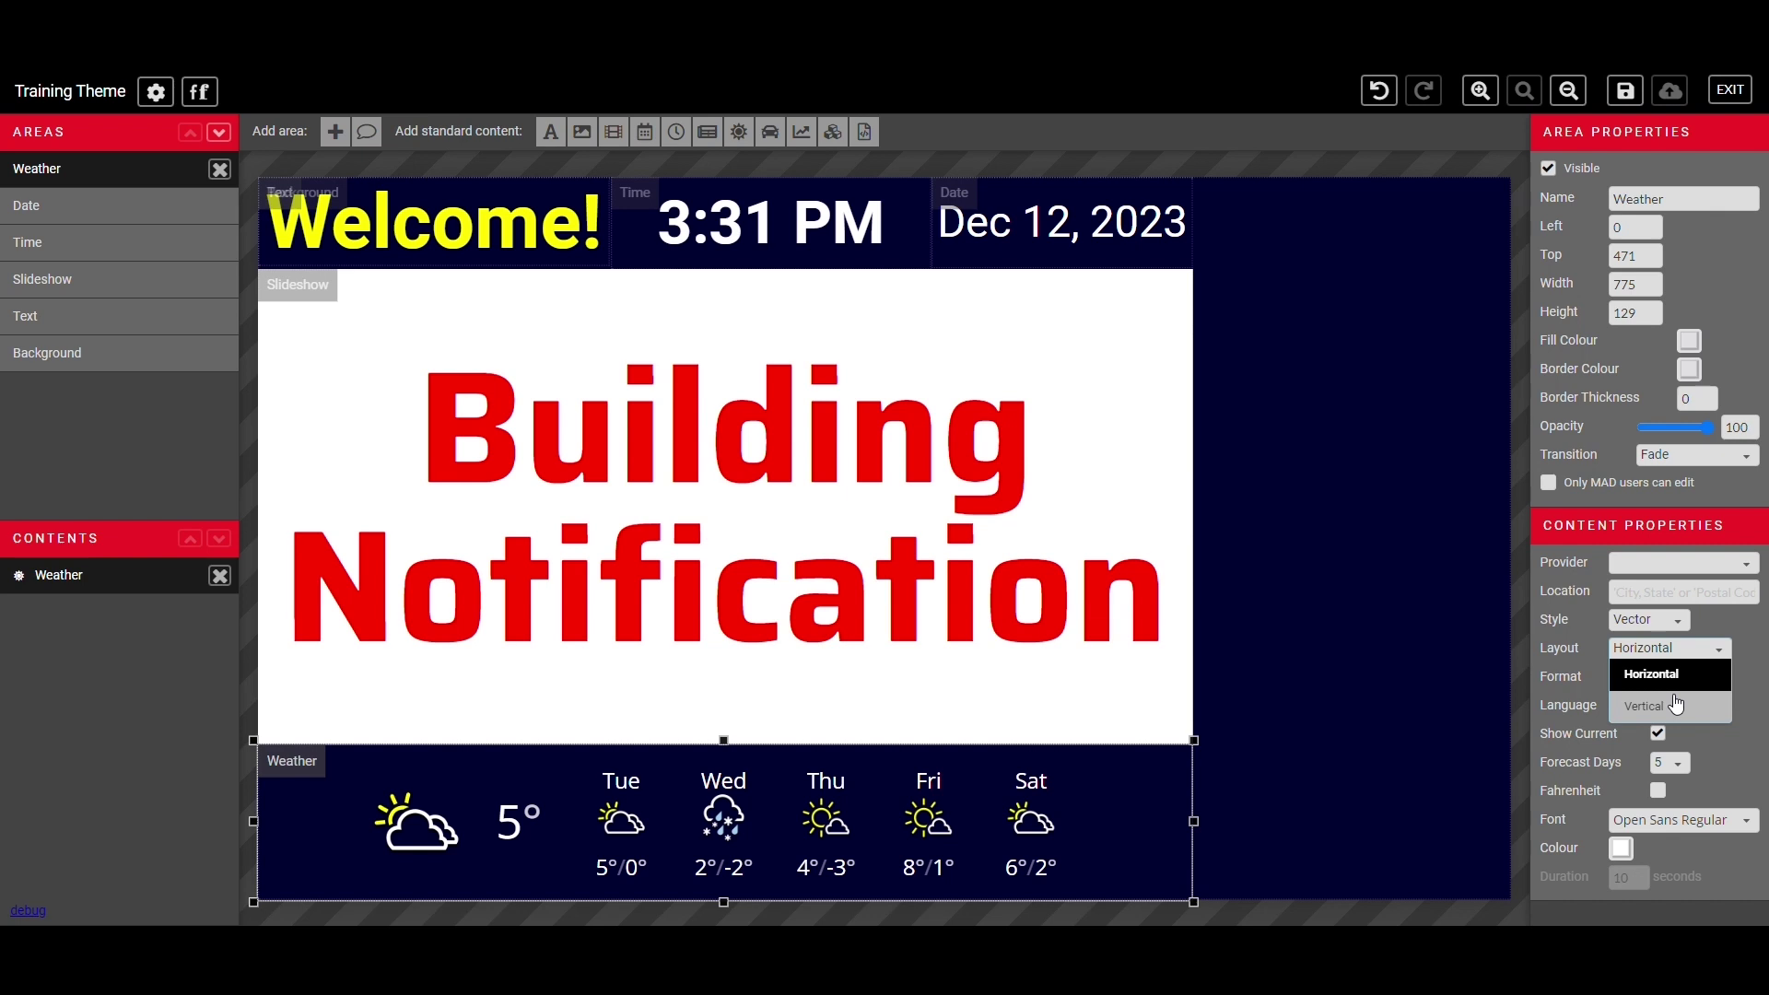
click(1676, 705)
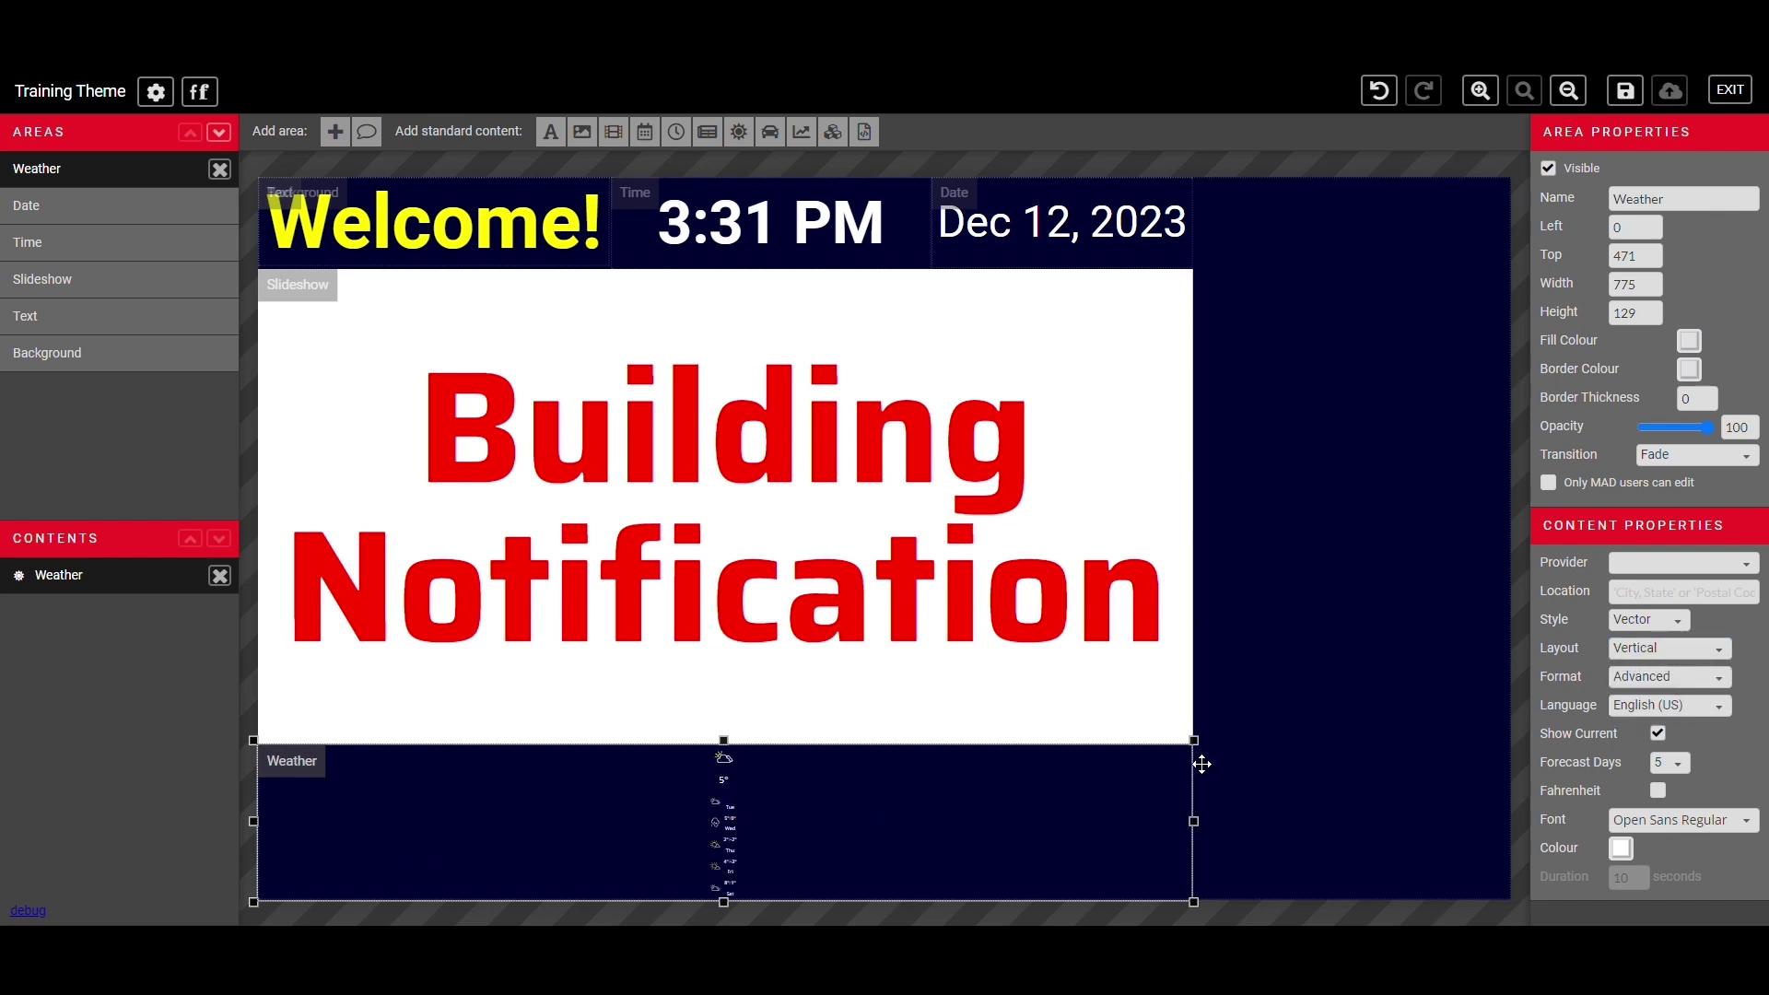
mouse_move(1203, 751)
mouse_down()
mouse_move(714, 438)
mouse_move(586, 304)
mouse_move(451, 235)
mouse_move(936, 620)
mouse_move(1205, 753)
mouse_up()
click(1669, 648)
click(1654, 680)
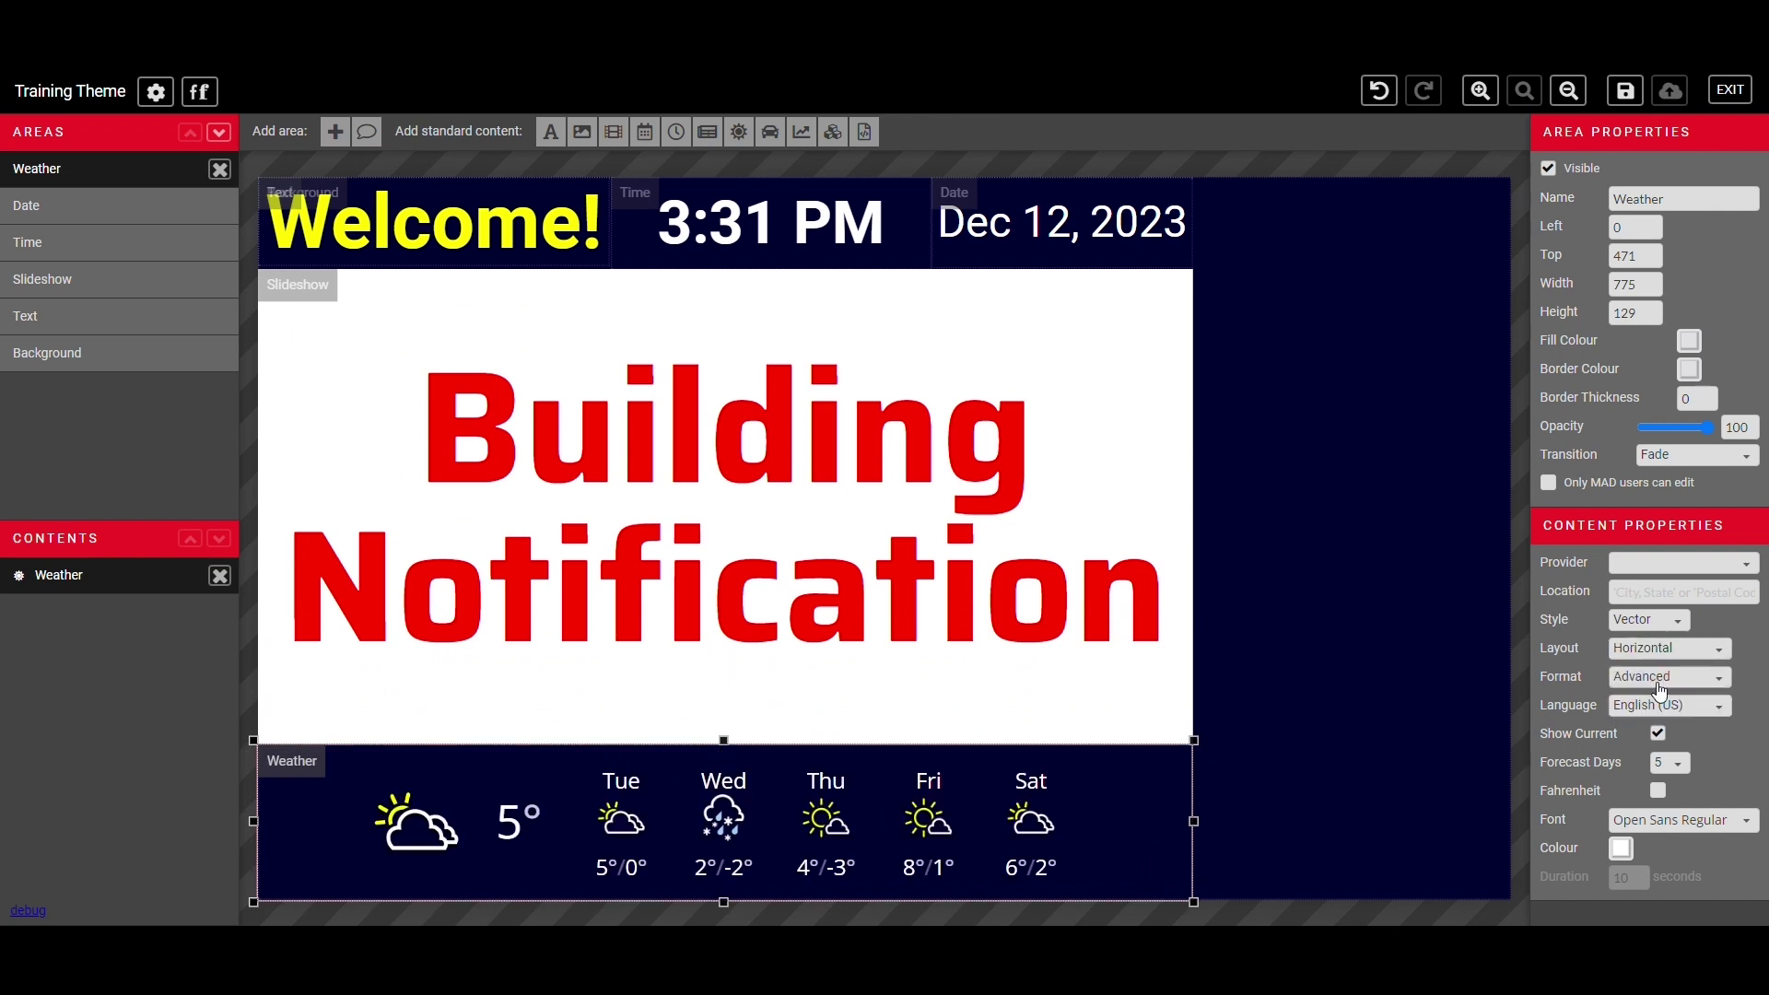
click(1659, 687)
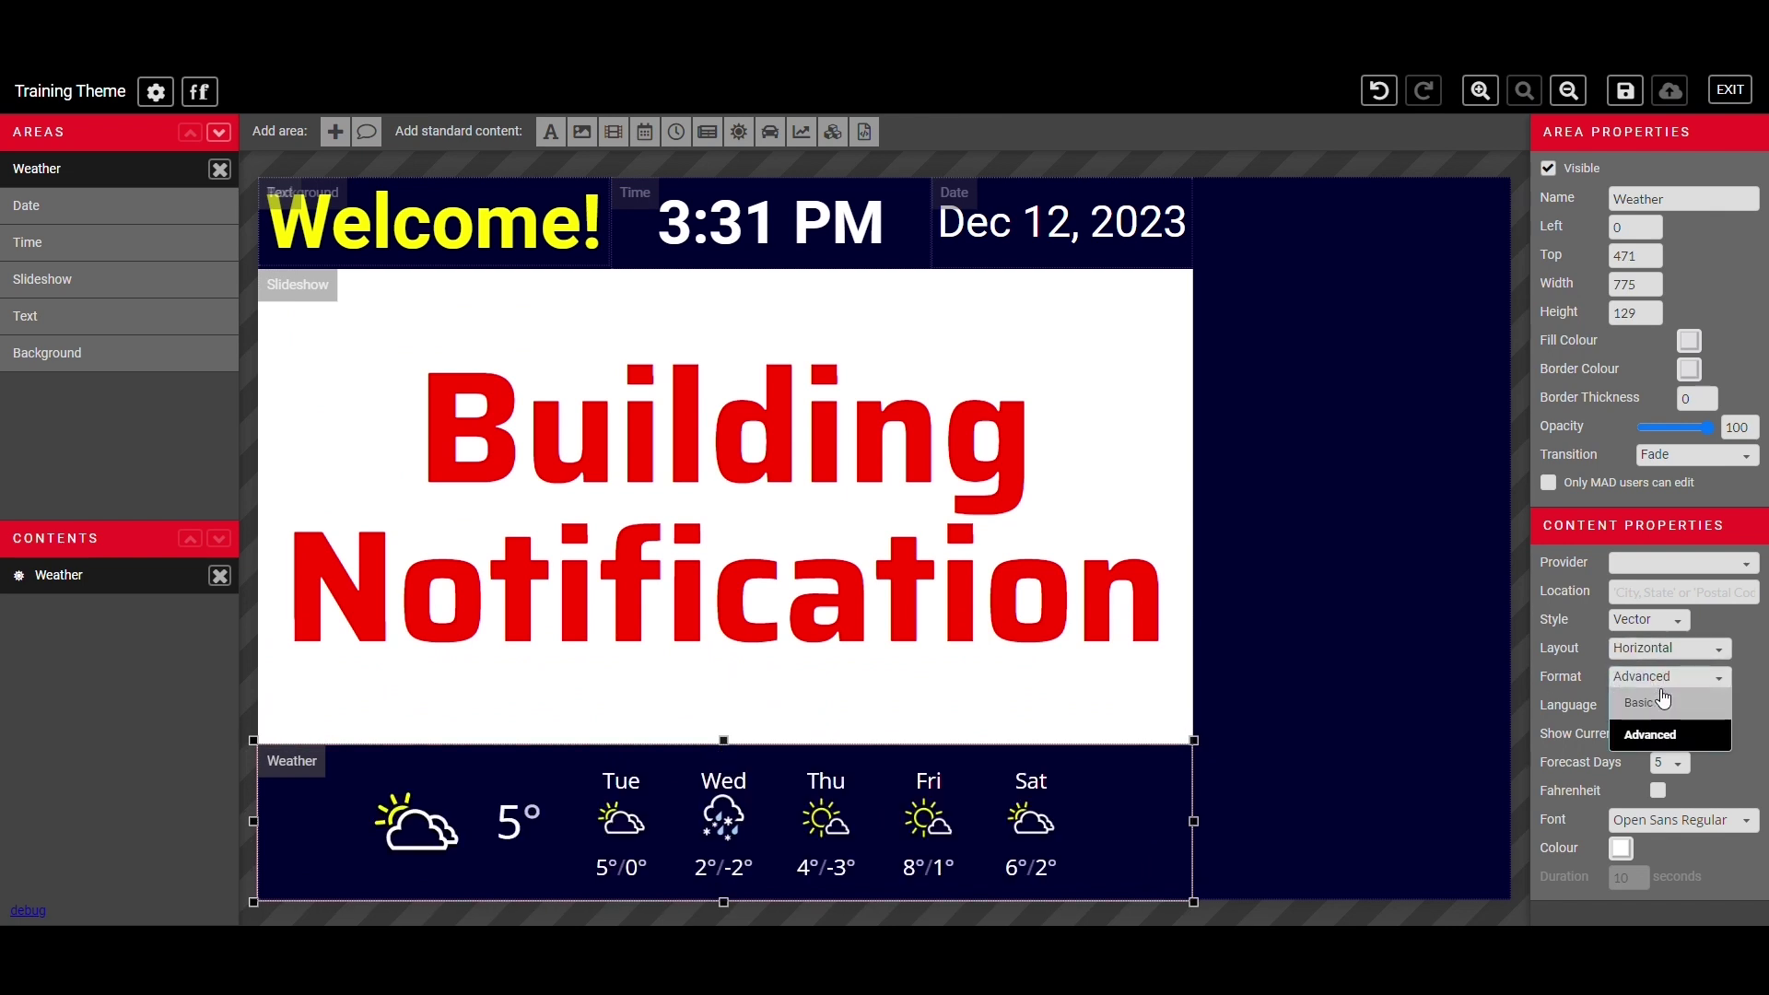
click(1658, 703)
click(1658, 682)
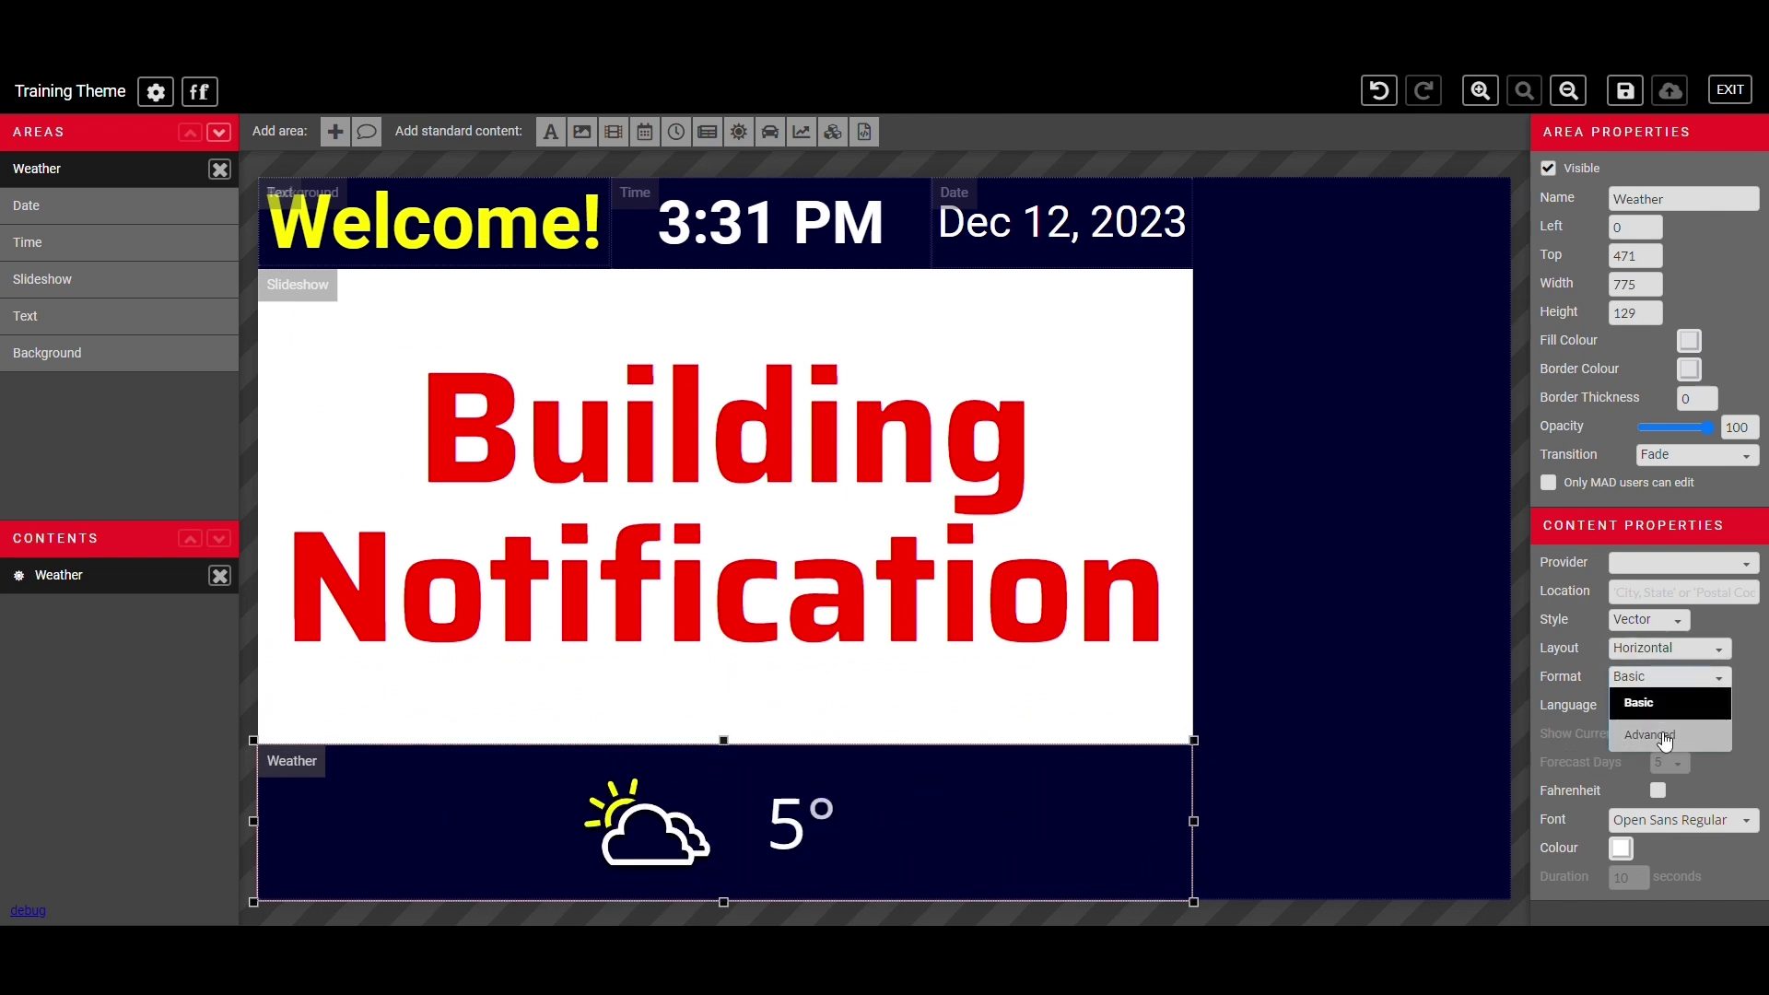
click(1665, 737)
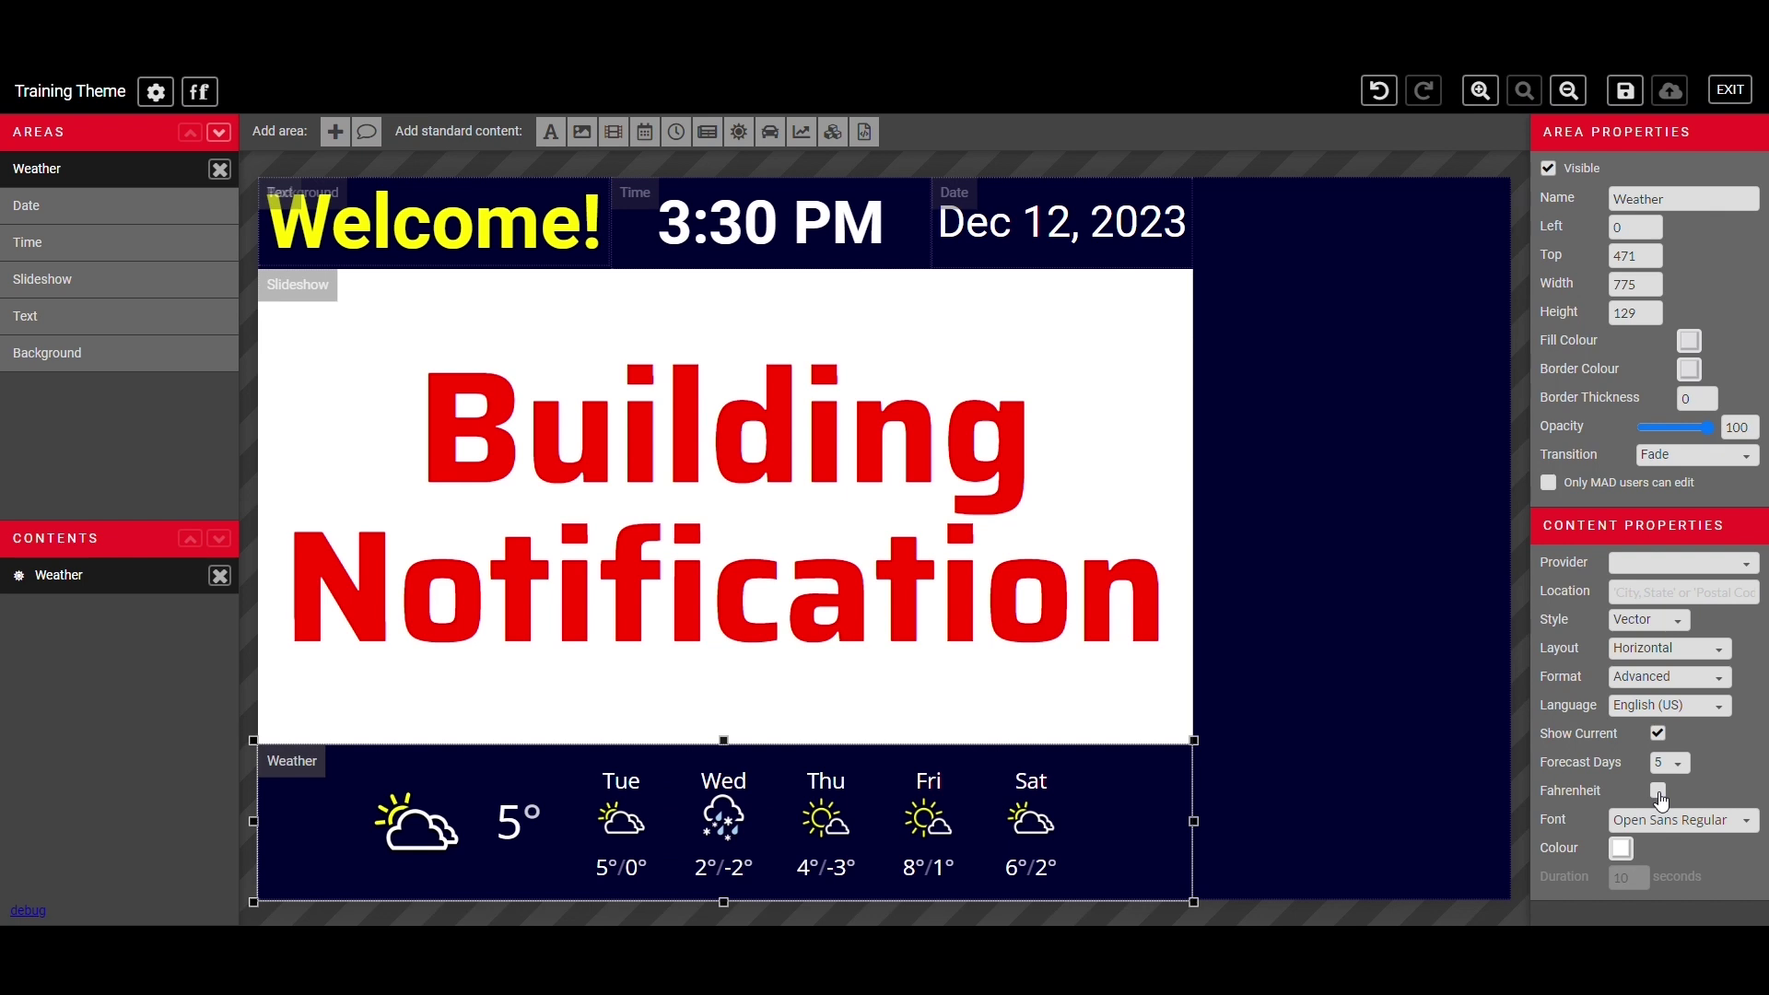
- Keep temperatures in Celsius, Open Sans Regular font and the existing text colour
click(1660, 792)
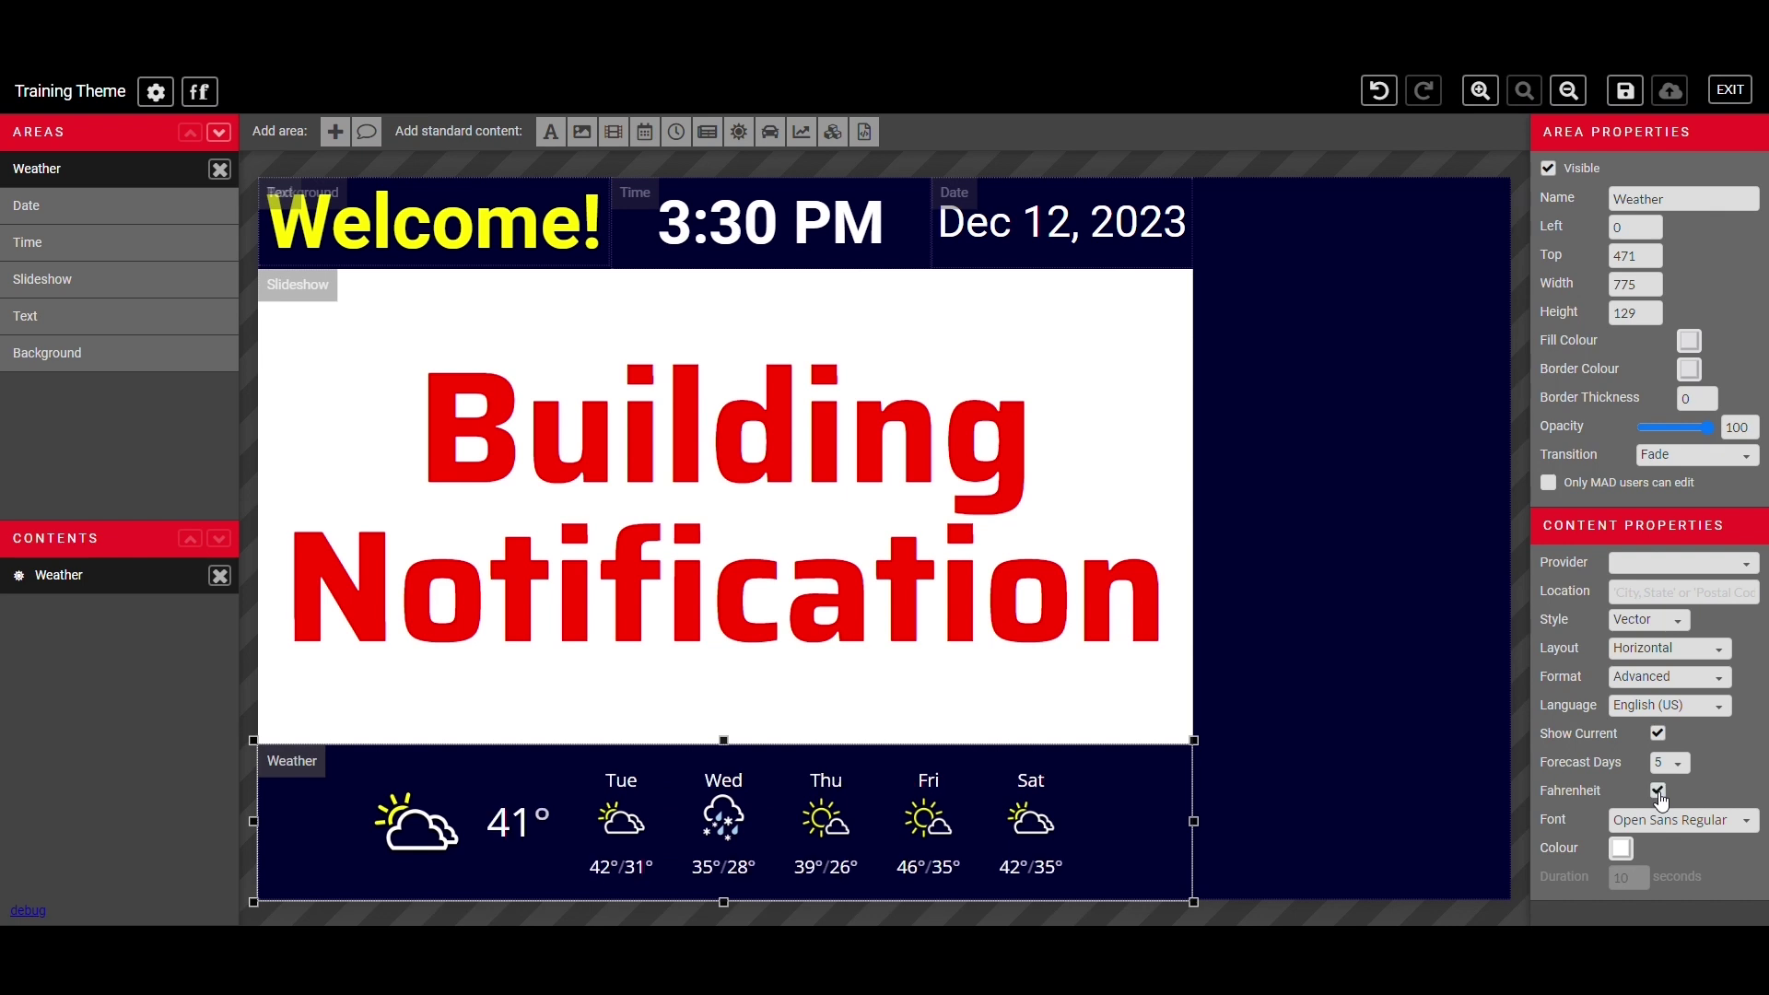
click(1659, 792)
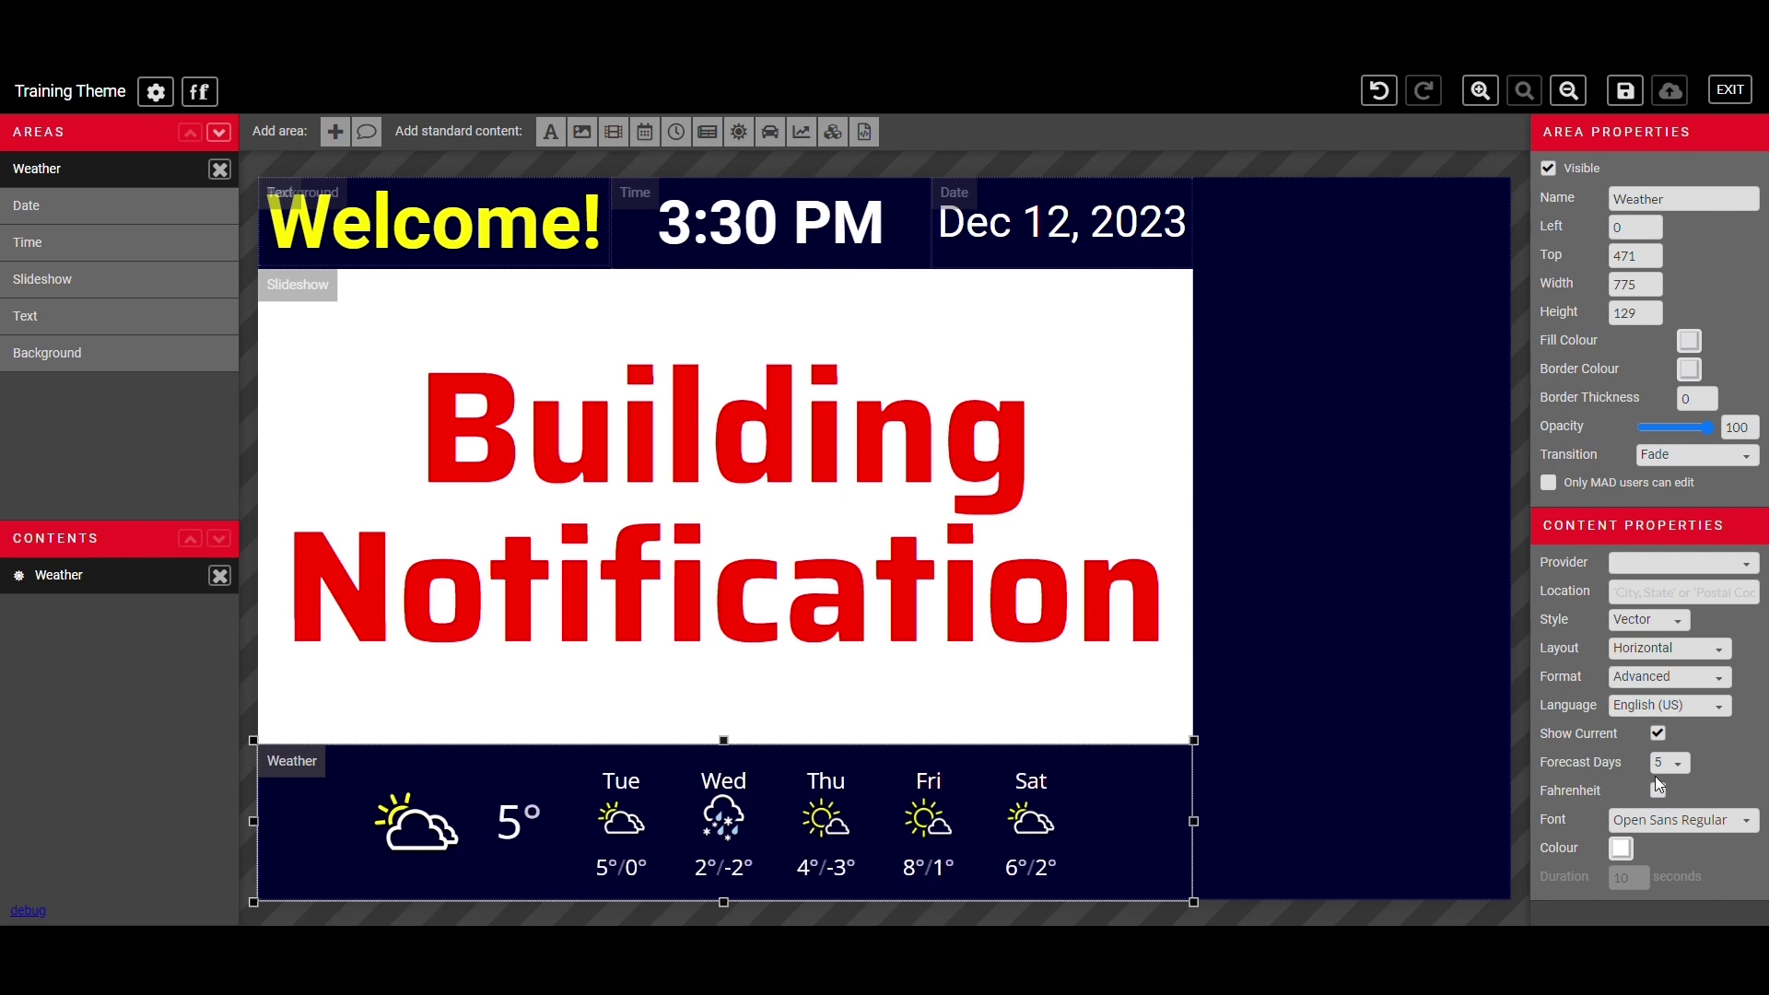
click(1732, 820)
click(1645, 856)
click(1620, 850)
click(1555, 863)
- Add a News area at the top right of the canvas, stretched to 291 tall
click(336, 131)
drag(291, 199, 1245, 202)
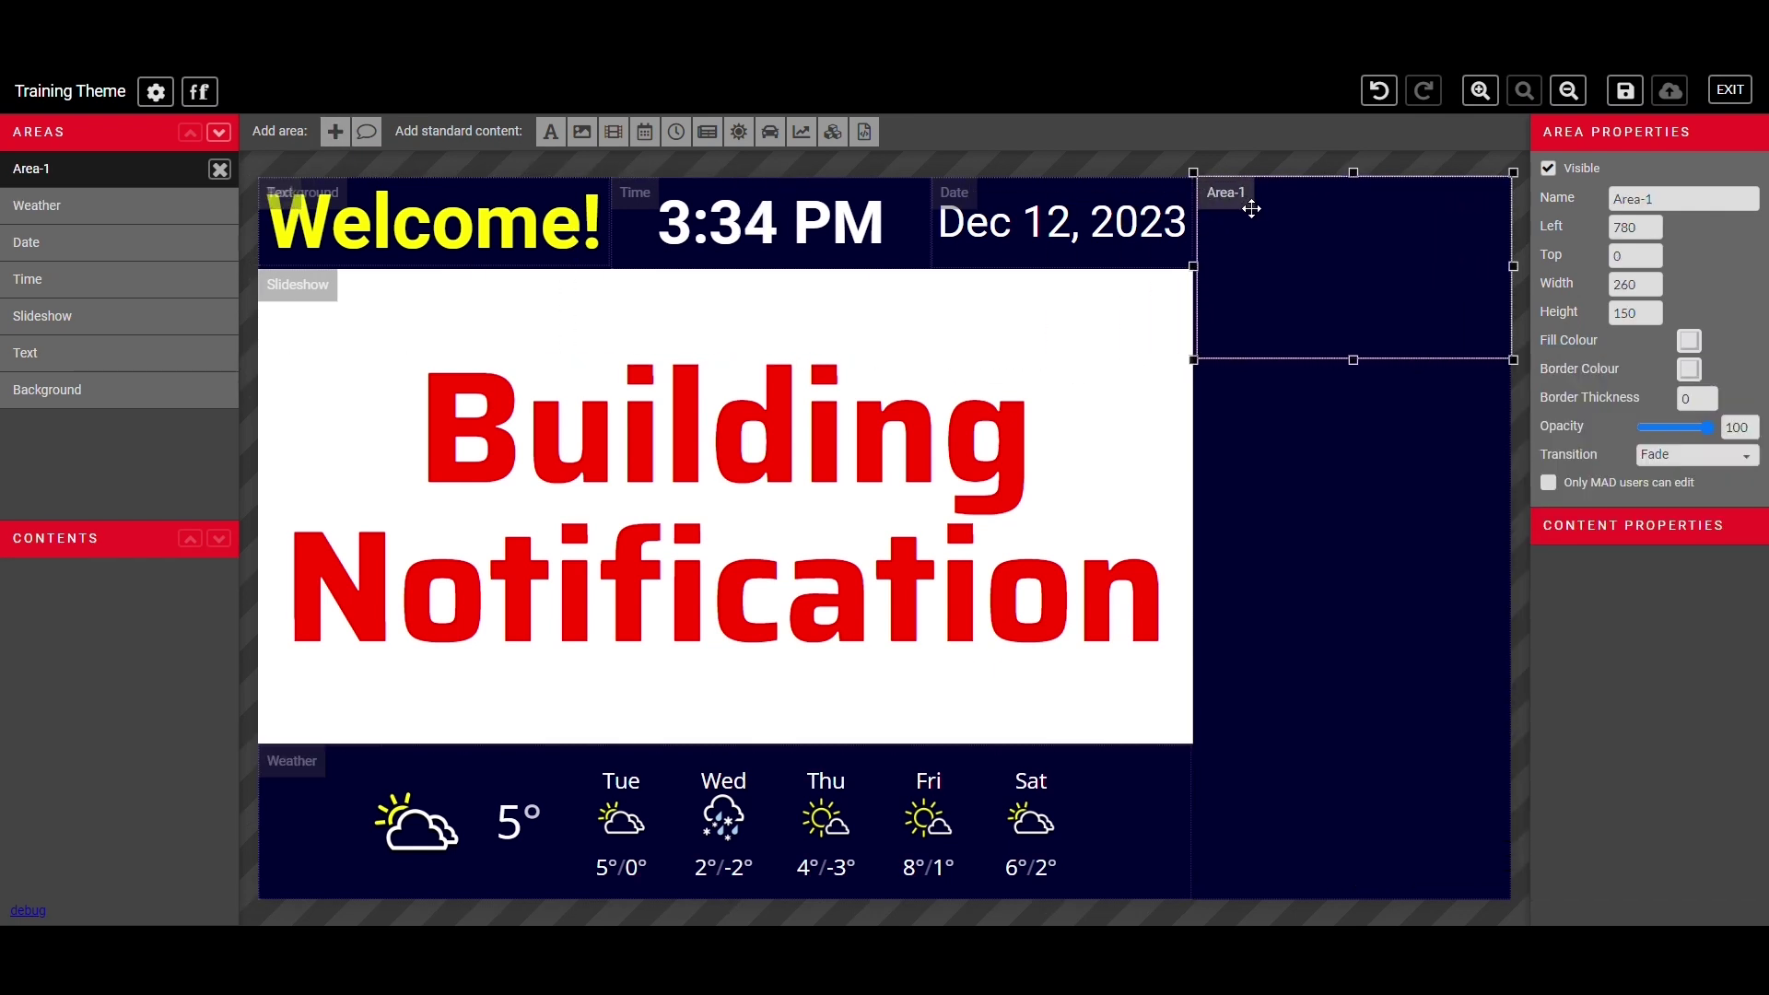
click(1570, 197)
text(News)
drag(1353, 359, 1353, 530)
- Add news content using provider Global and channel Global News
click(708, 131)
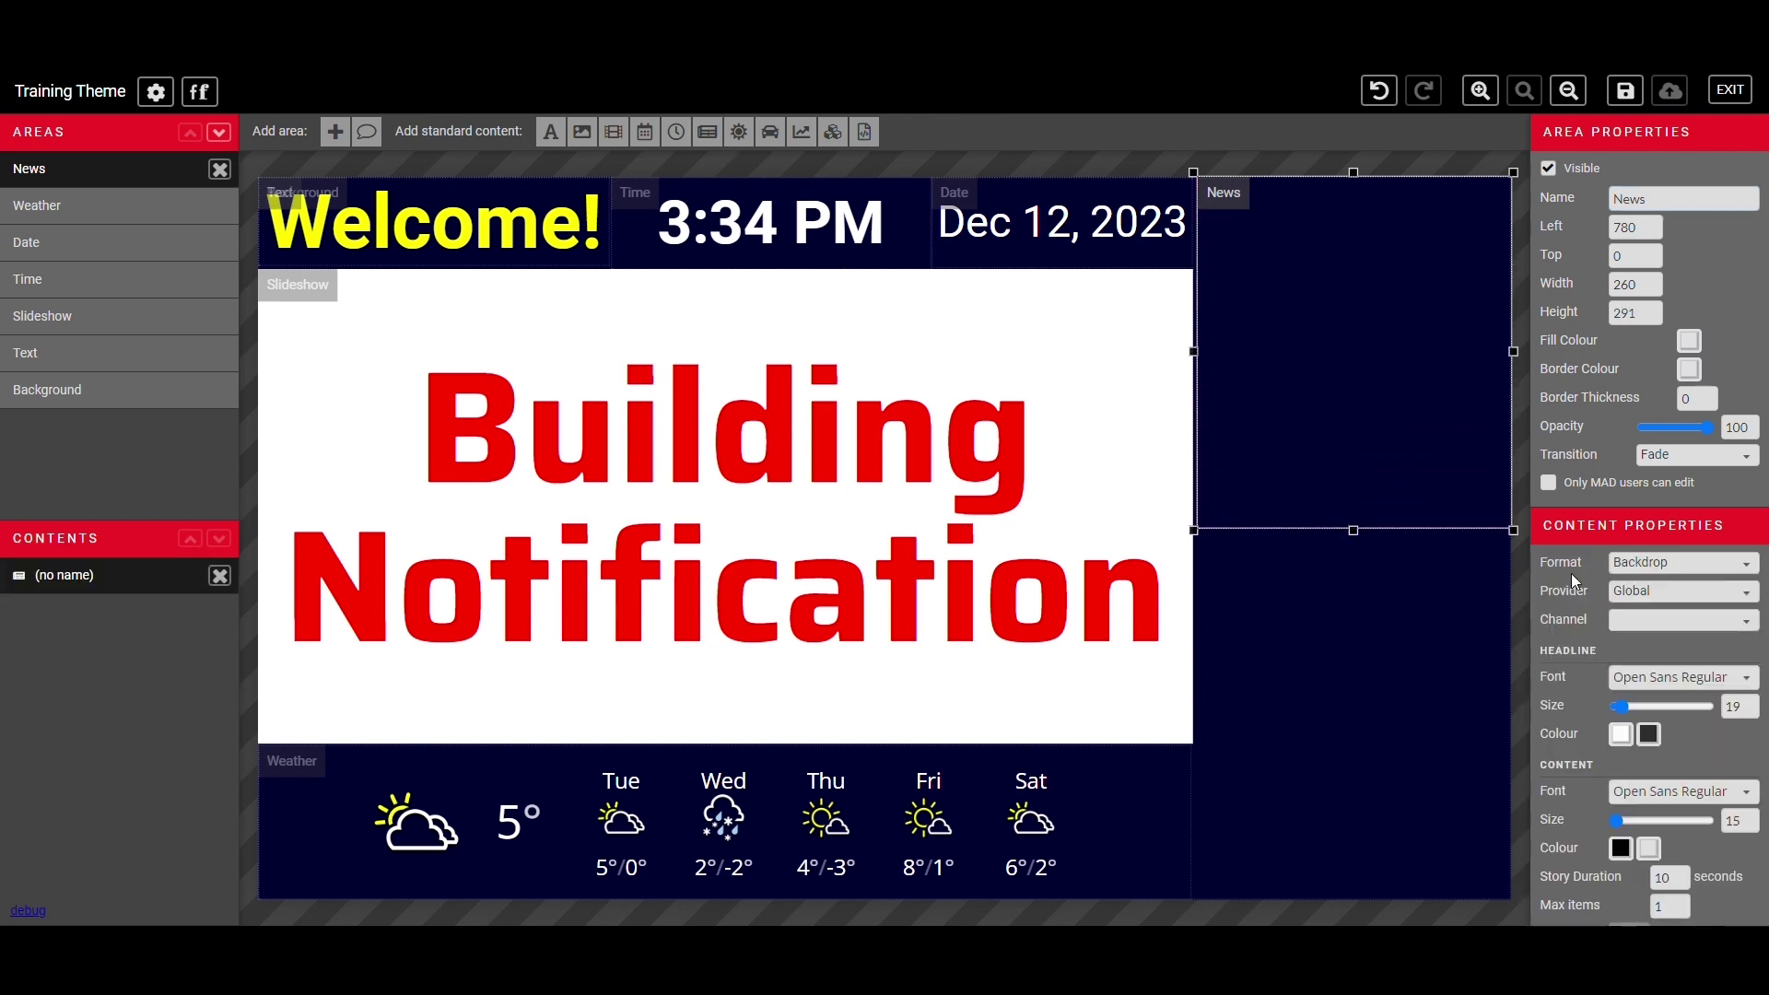
click(1682, 591)
click(1678, 478)
click(1675, 597)
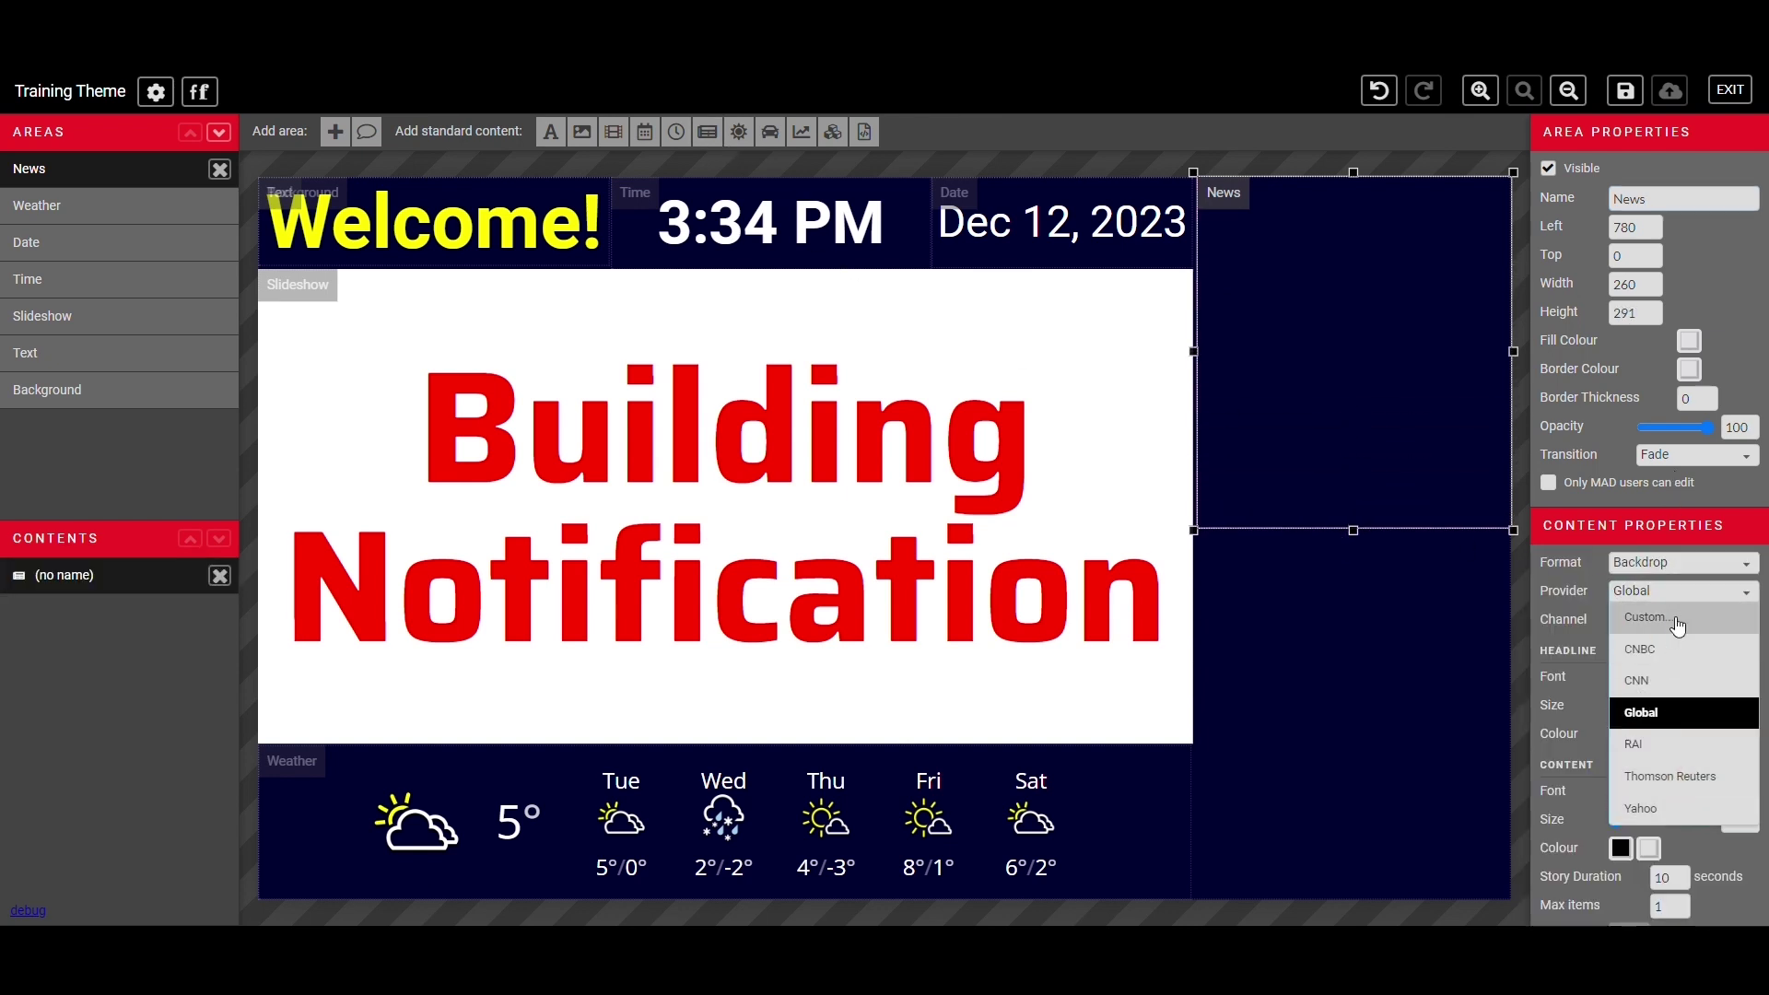
click(1658, 616)
click(1675, 592)
click(1675, 709)
click(1682, 619)
click(1684, 645)
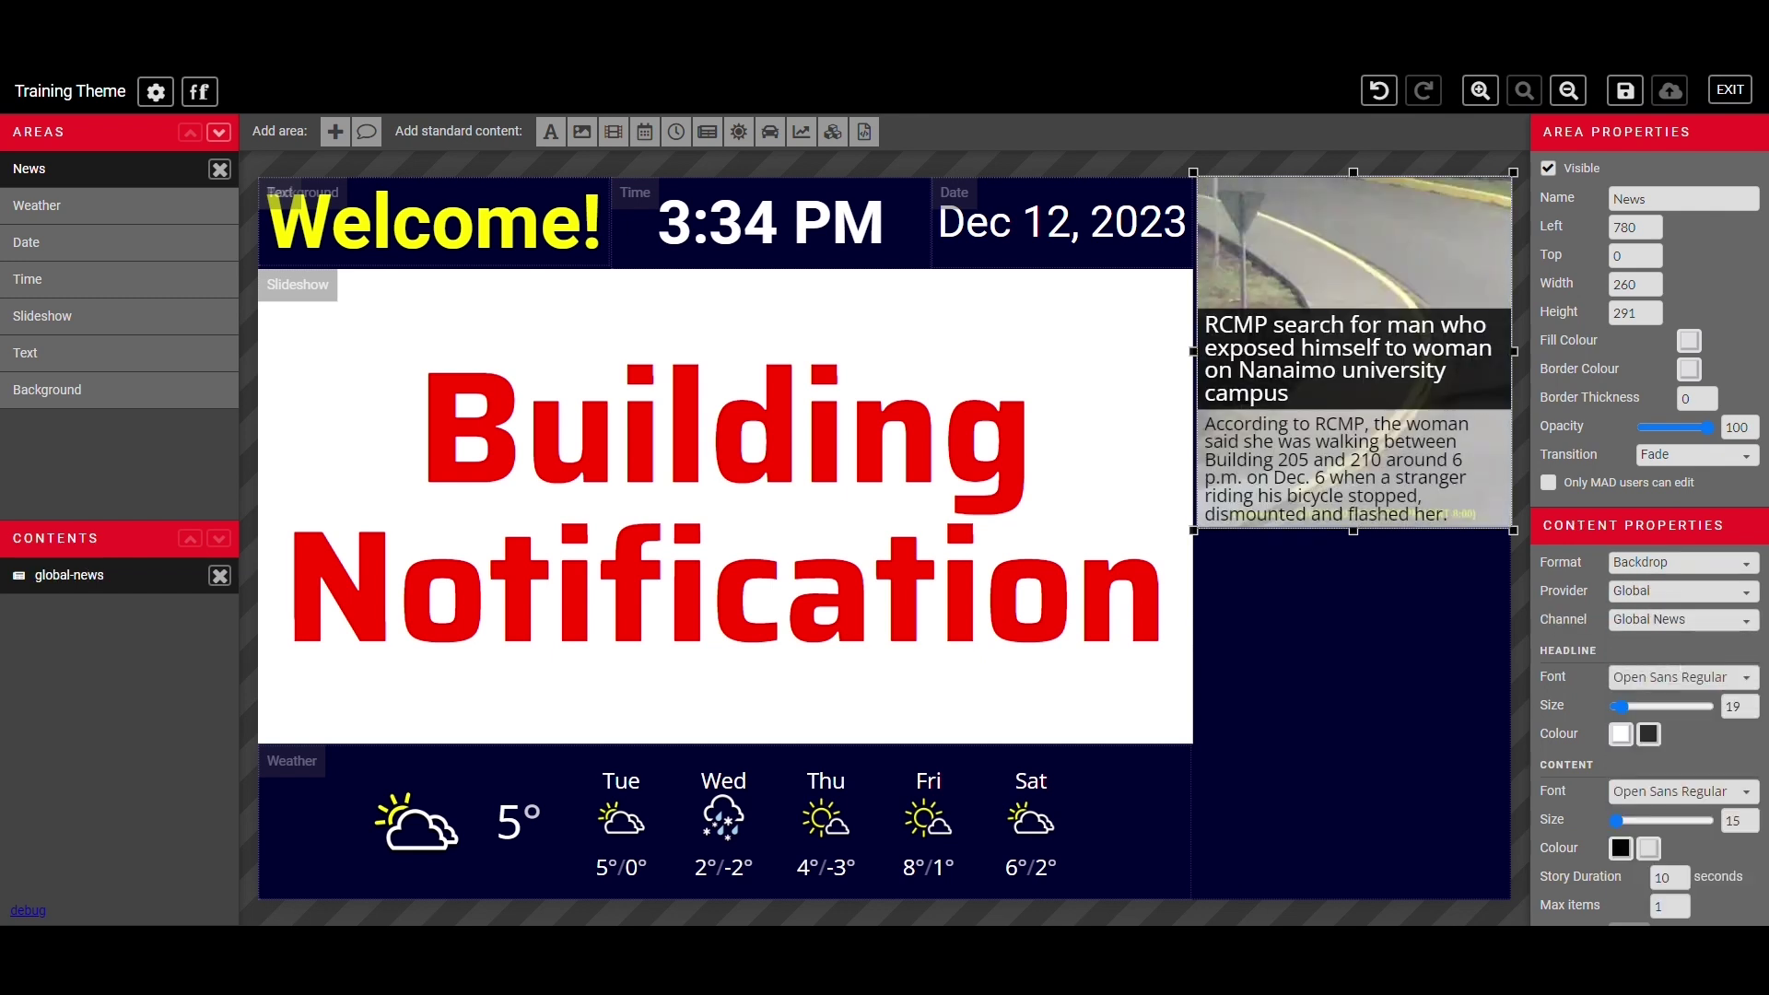
- Preview the Details and Headline news formats, then keep Backdrop
click(1682, 562)
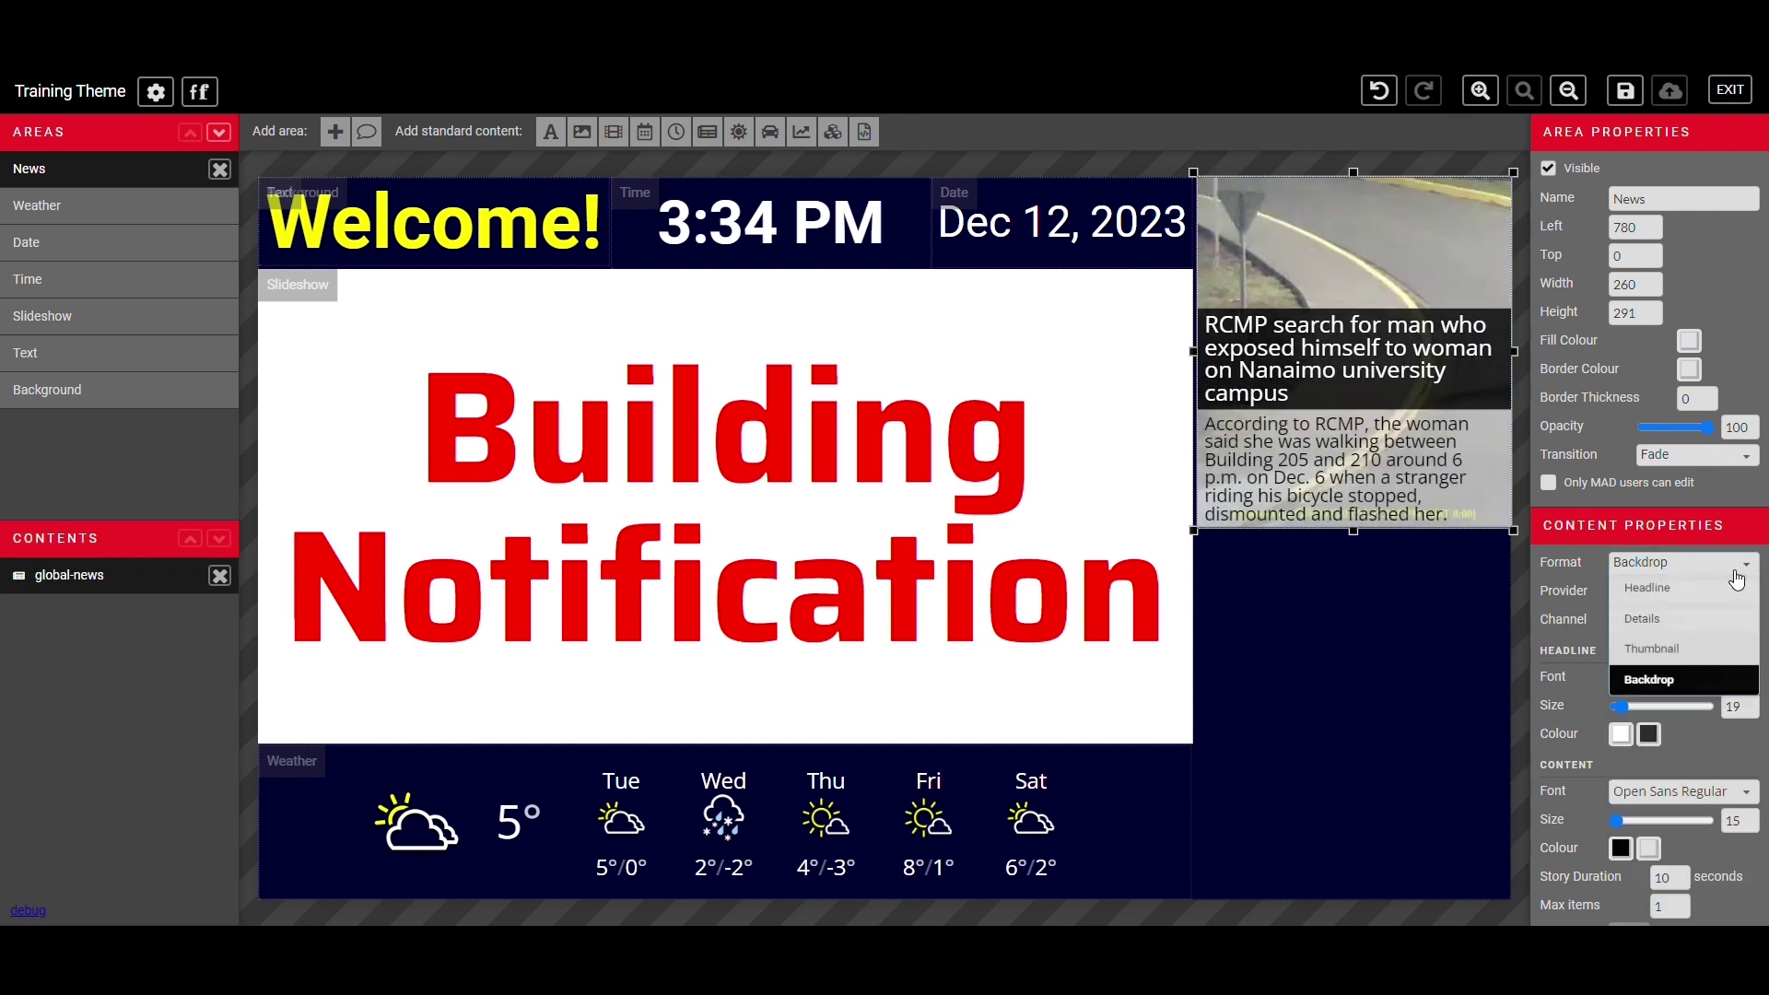
click(1649, 619)
click(1701, 562)
click(1691, 590)
click(1683, 563)
click(1682, 682)
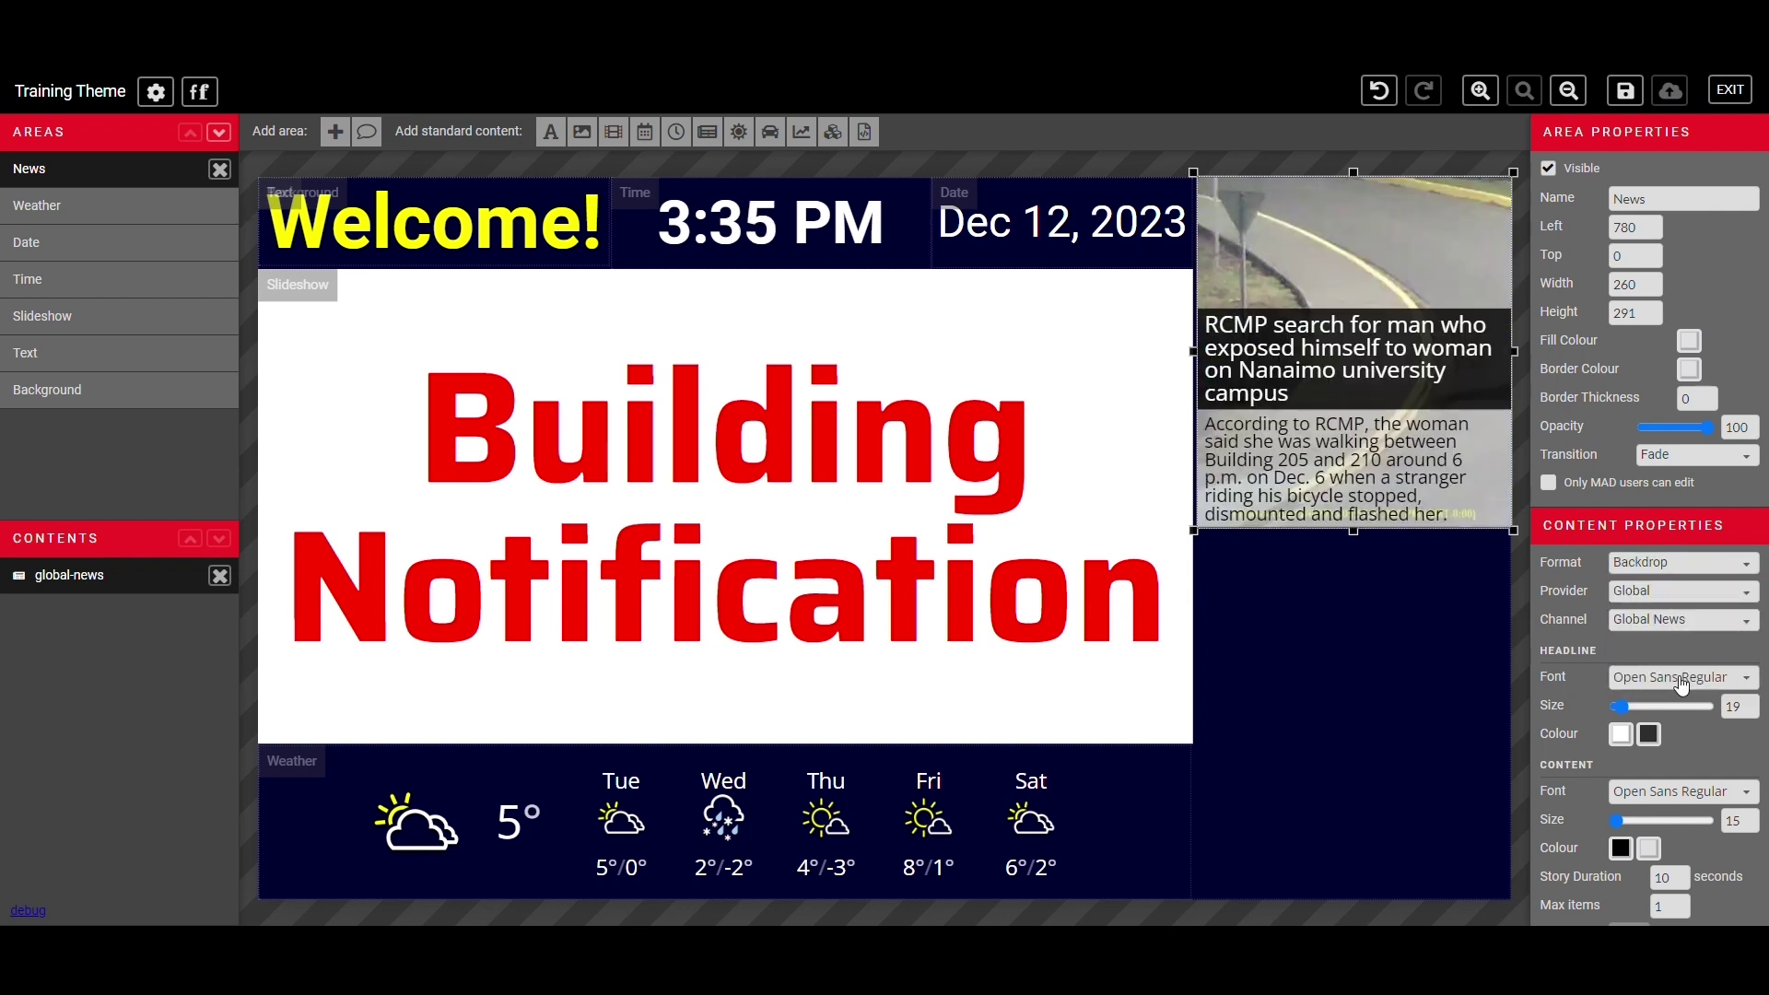
- Style headlines yellow Roboto Bold 17 and the story body in Roboto Regular
click(1681, 681)
click(1604, 407)
drag(1625, 710, 1617, 706)
click(1621, 734)
click(1408, 647)
click(1683, 791)
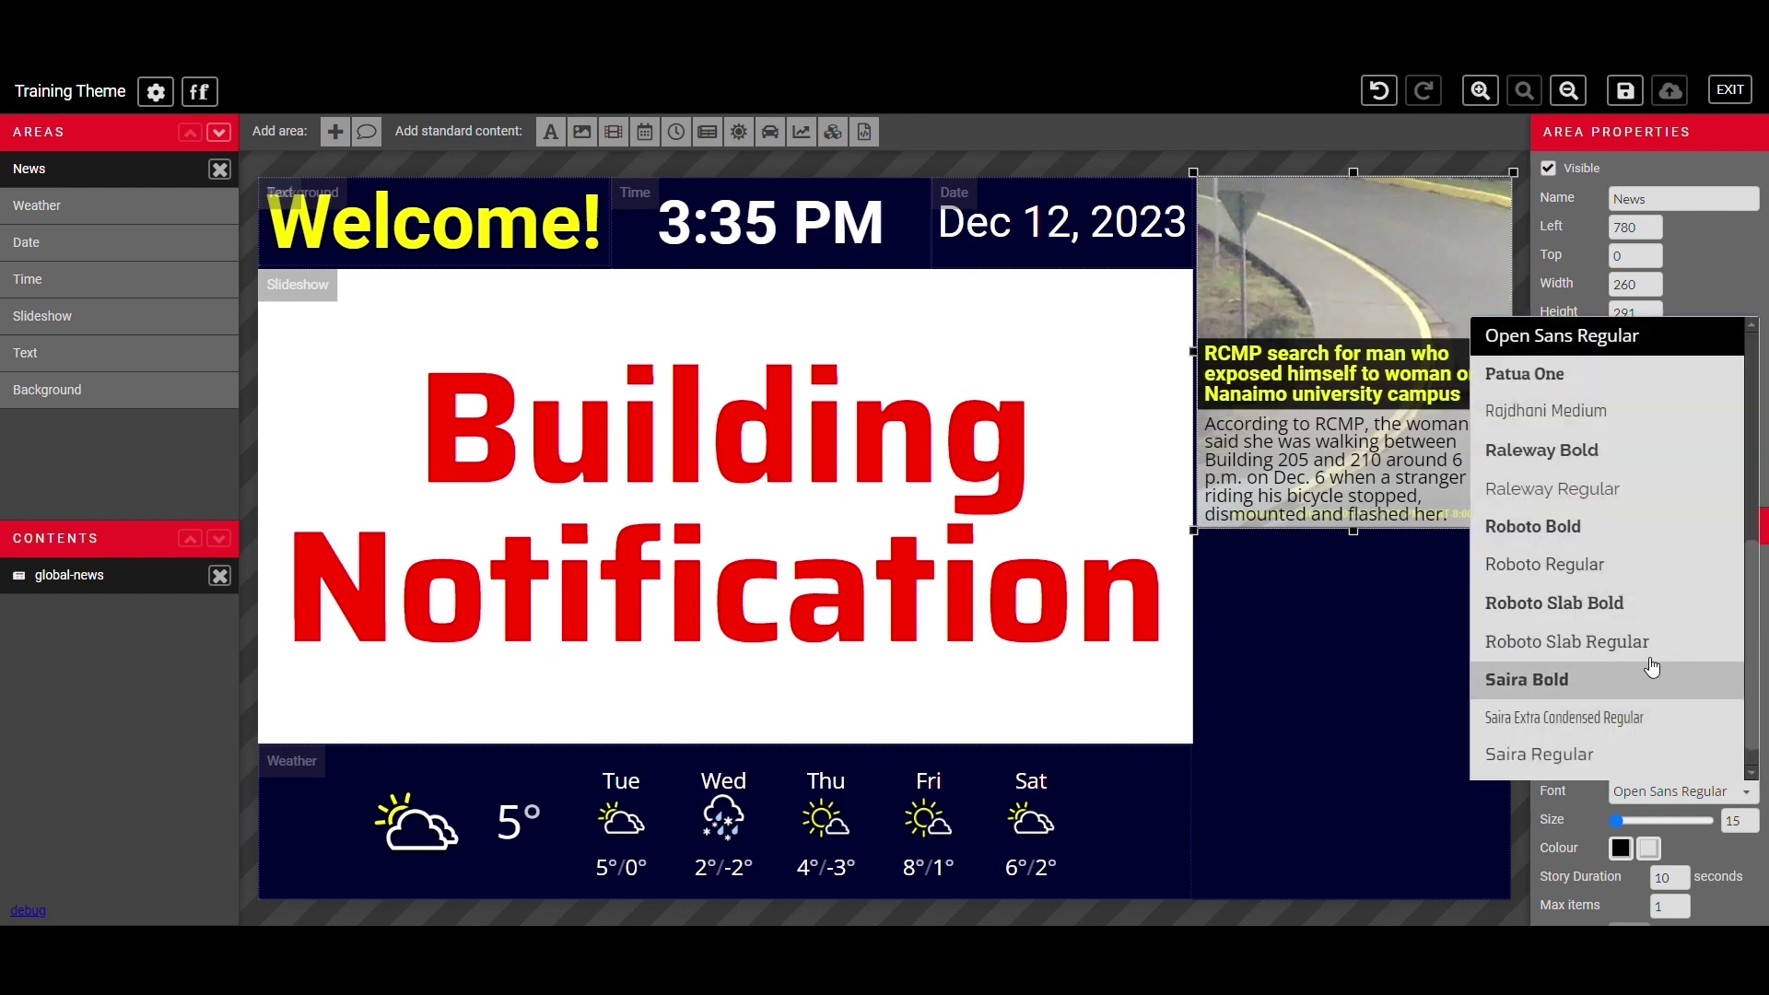
click(1566, 564)
click(1702, 821)
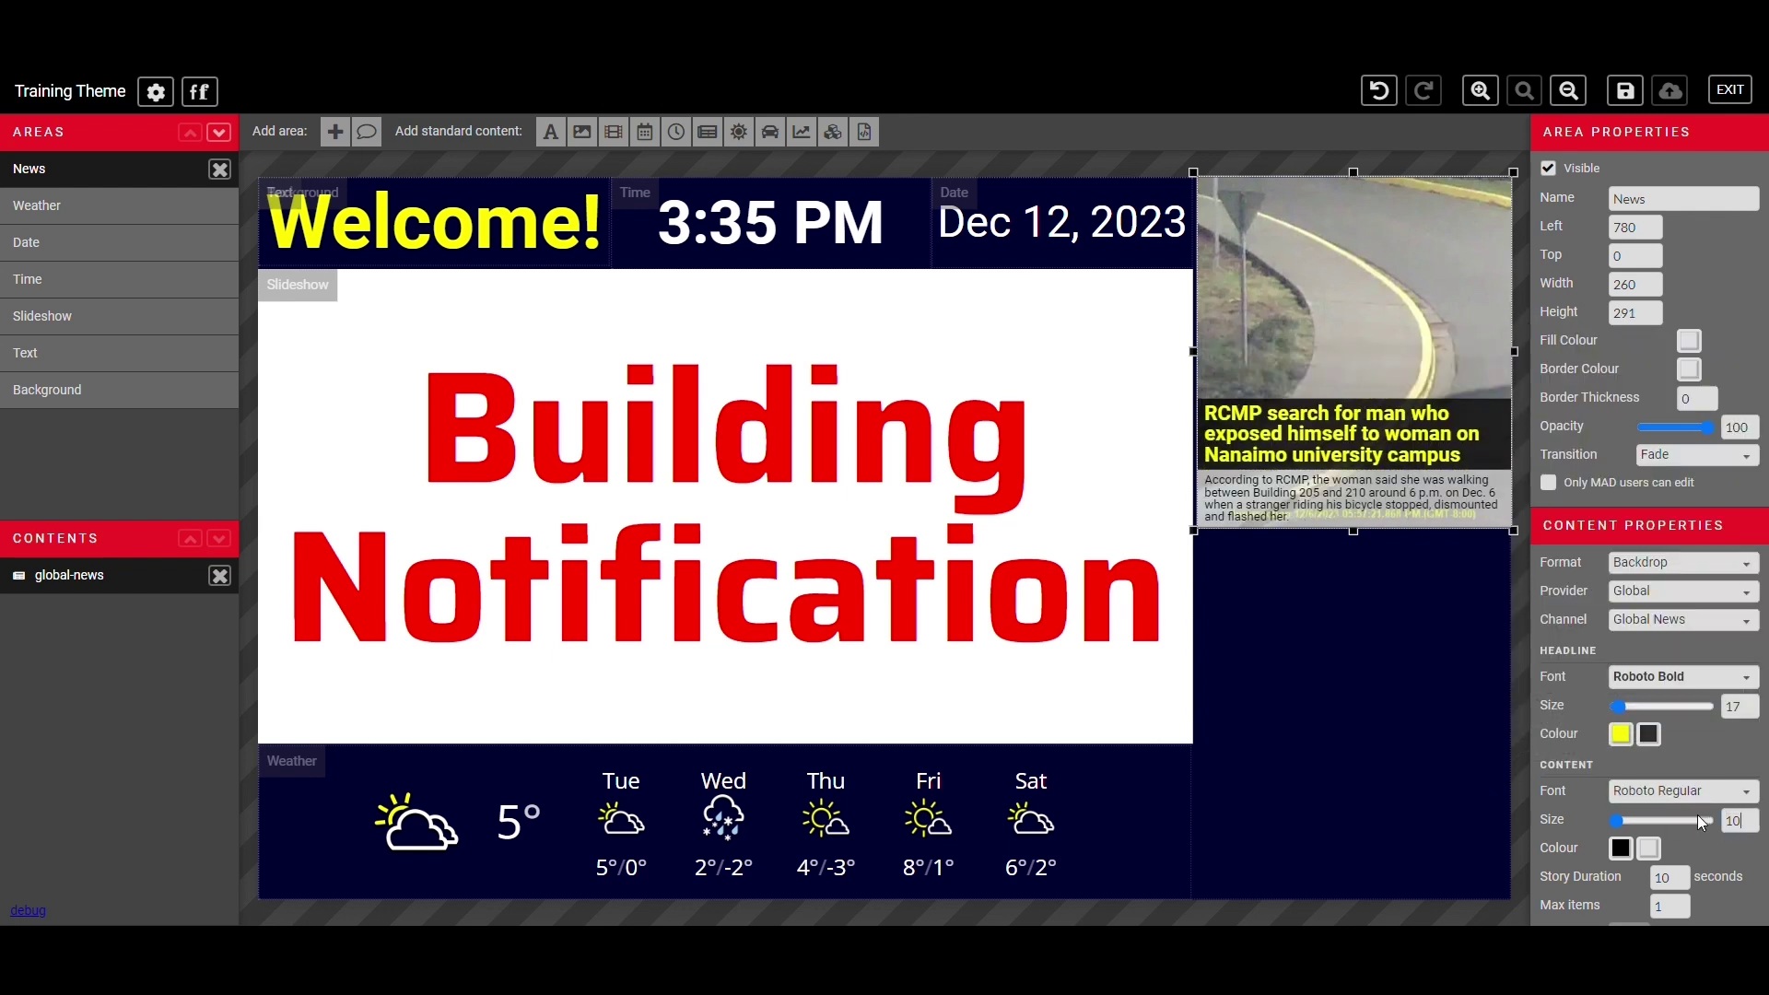
click(1623, 850)
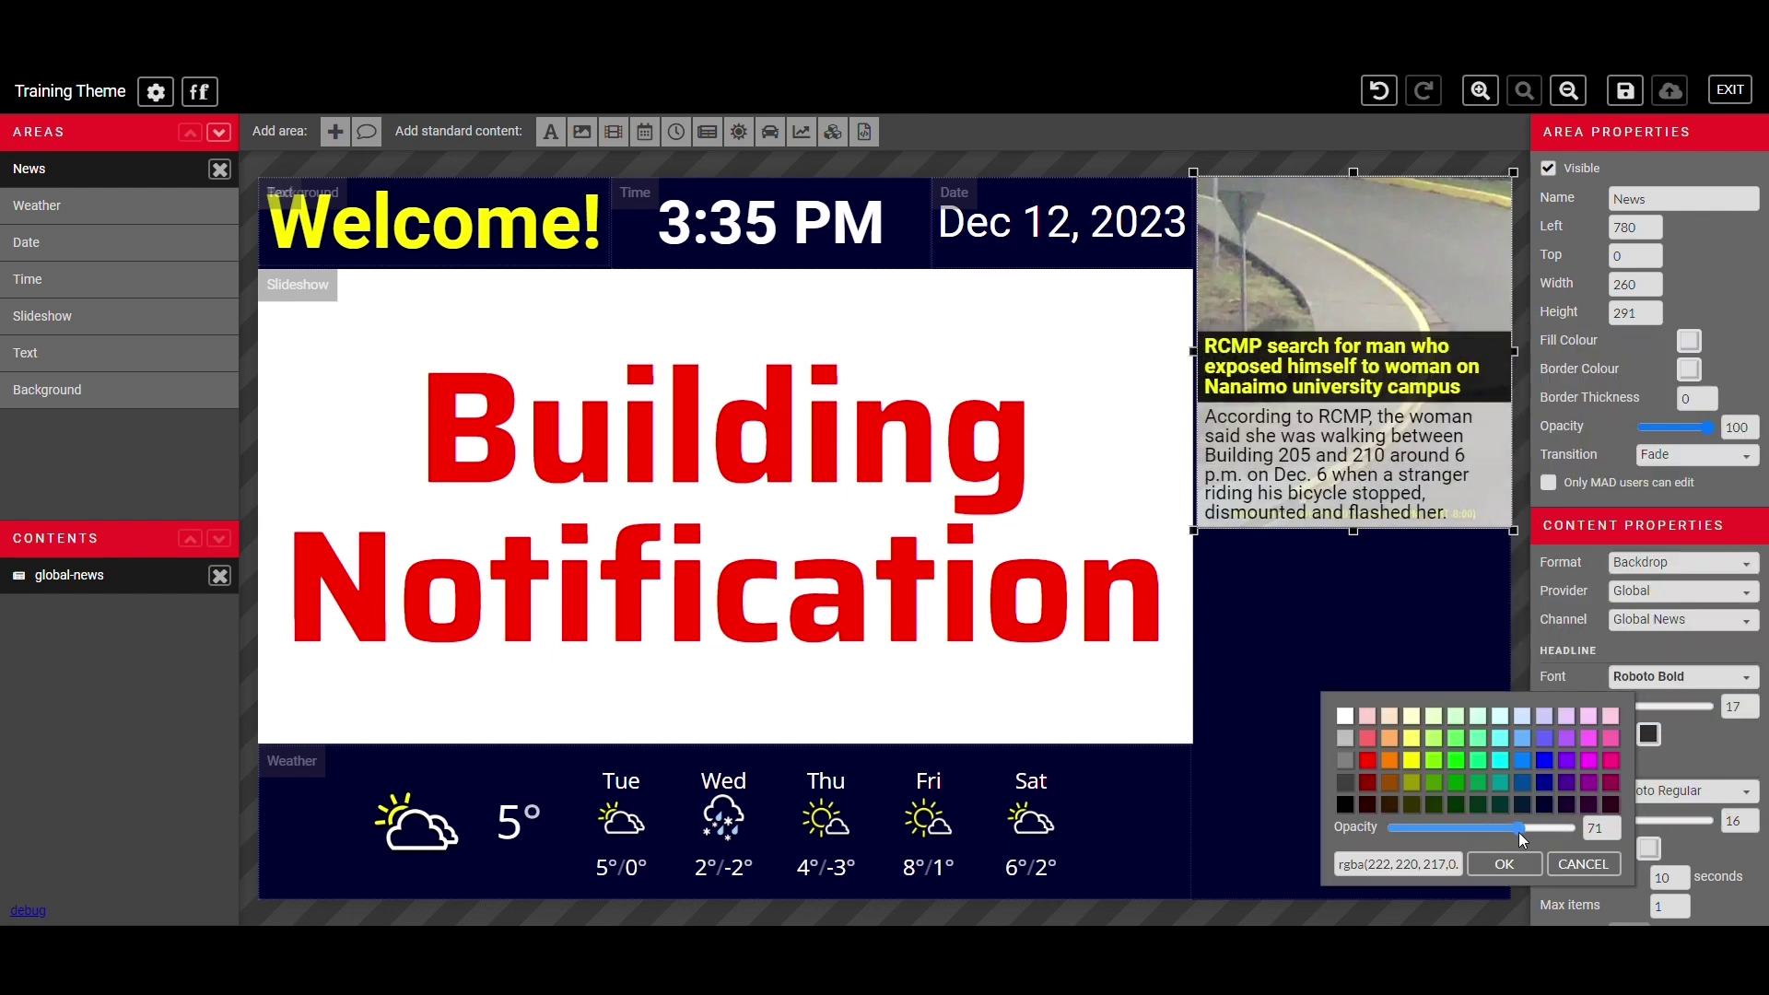
click(1748, 836)
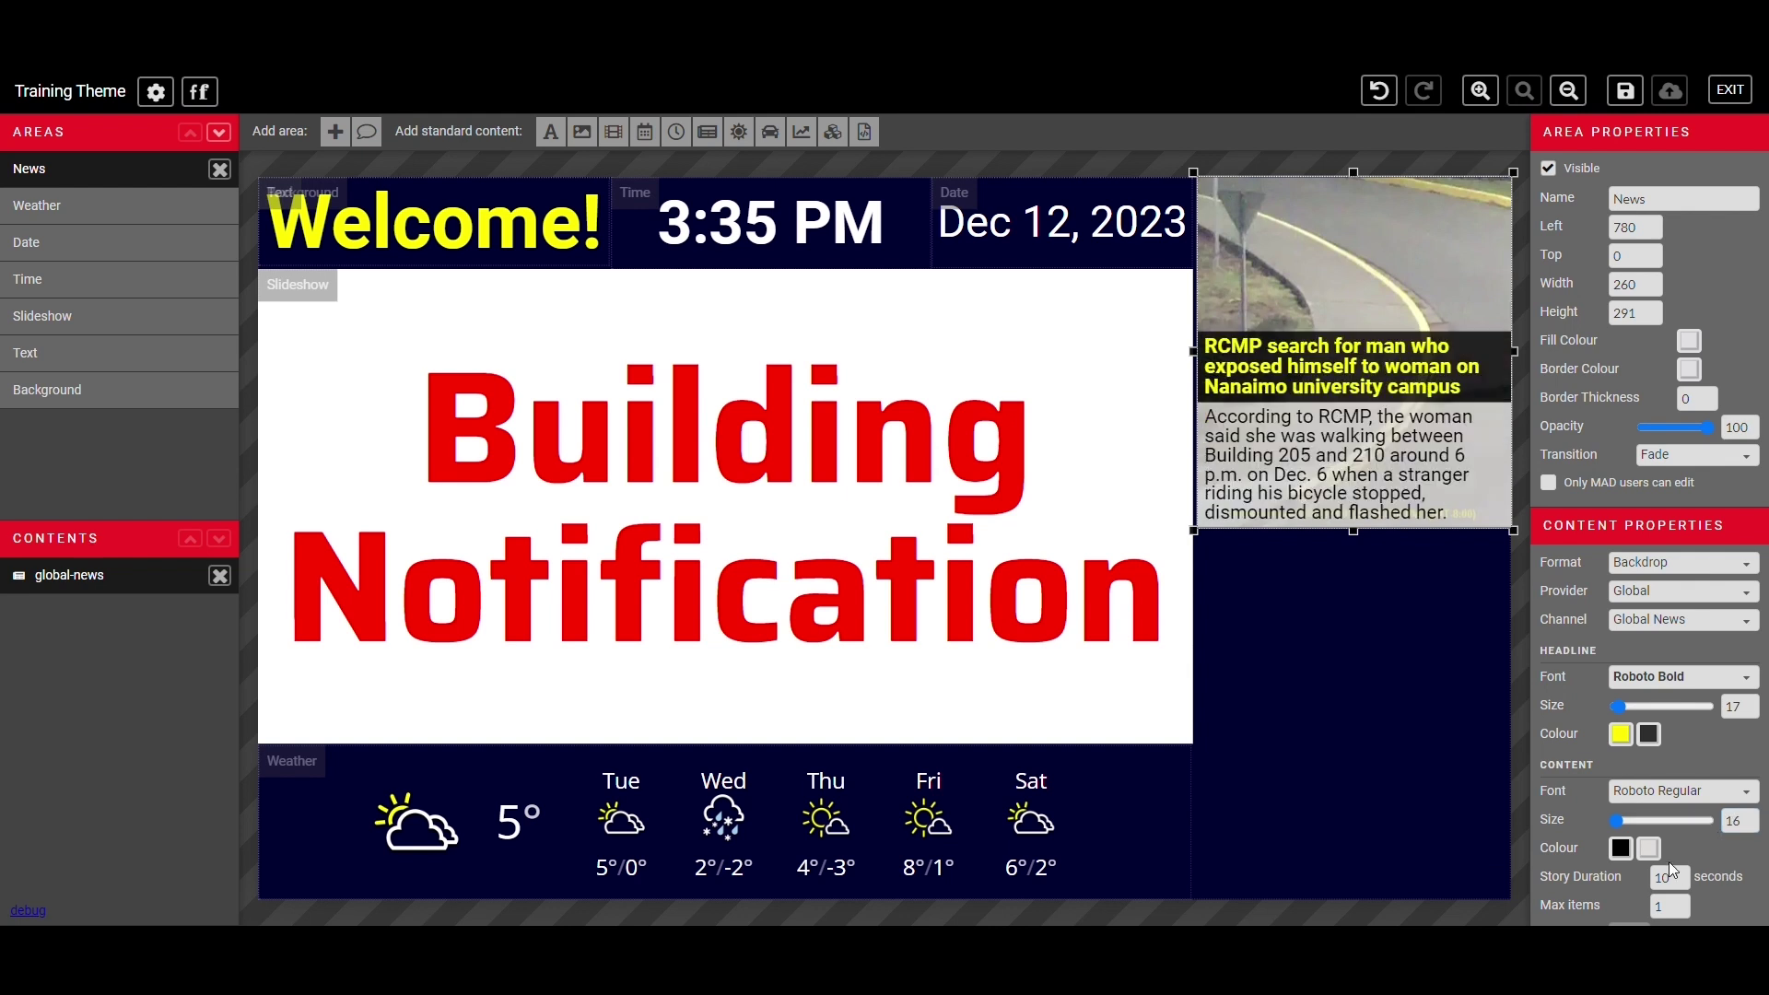
- Set Max items to 1 so one news story shows at a time
double_click(1687, 910)
text(0)
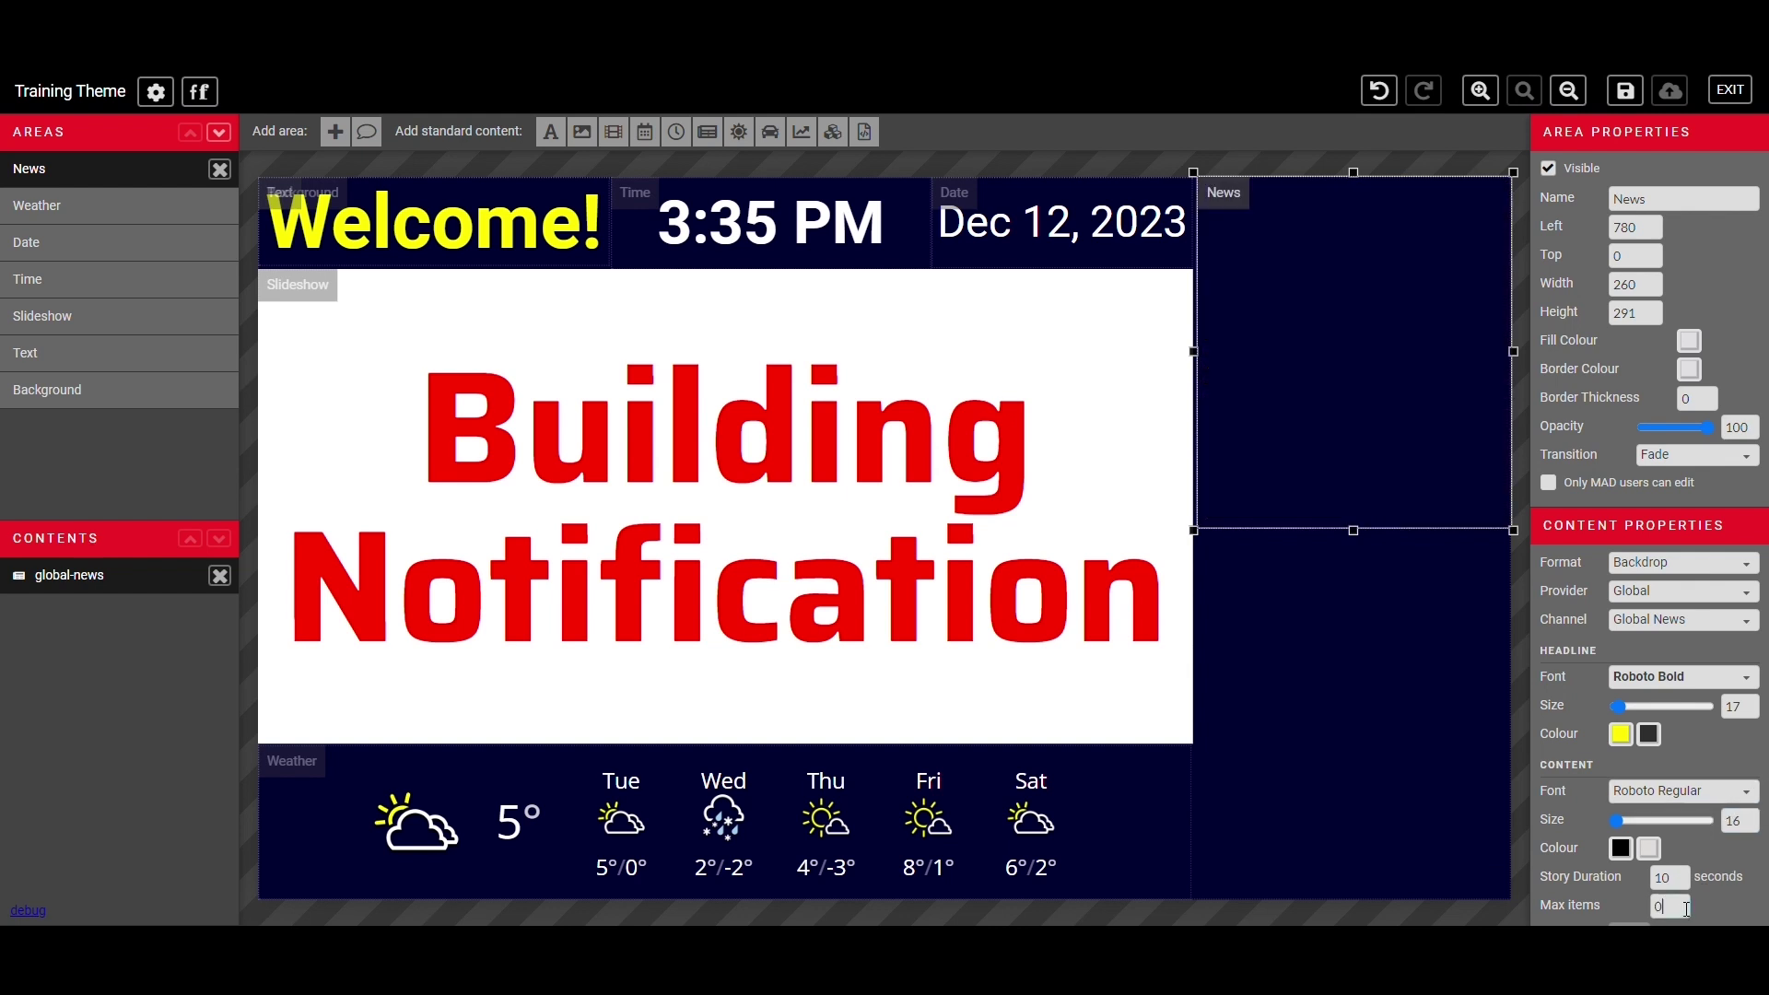
key(BackSpace)
text(2)
key(BackSpace)
text(3)
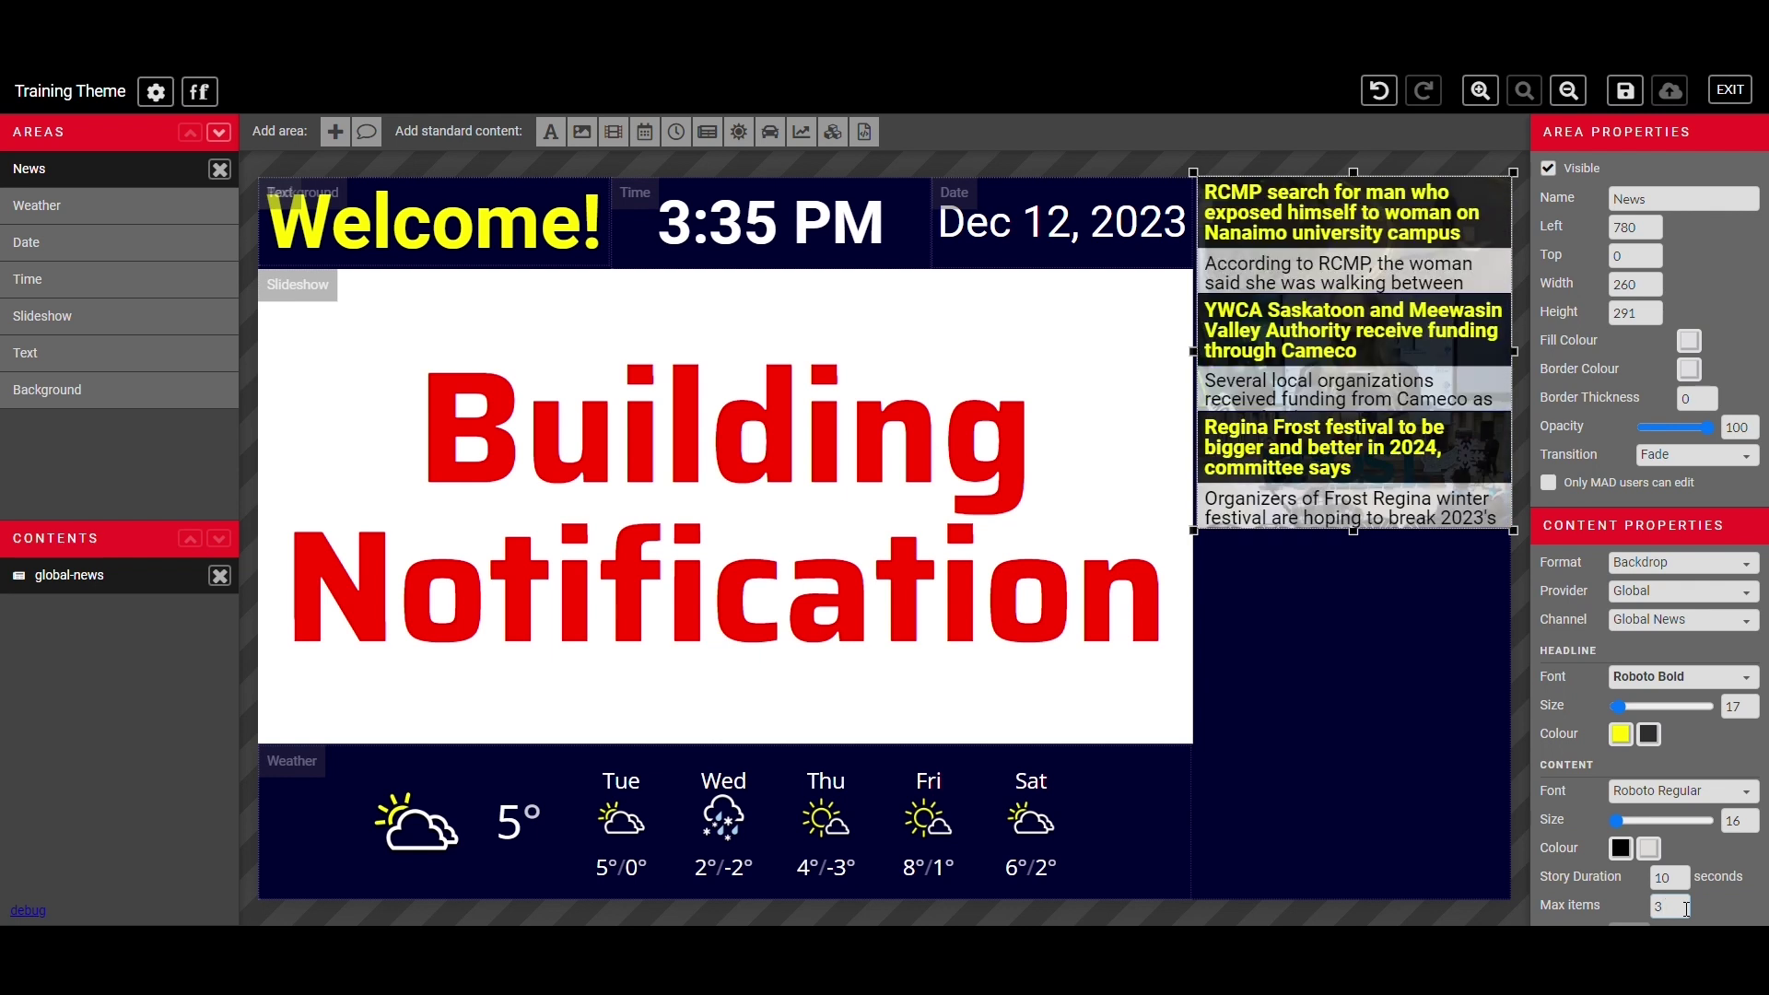
key(BackSpace)
text(0)
key(BackSpace)
text(5)
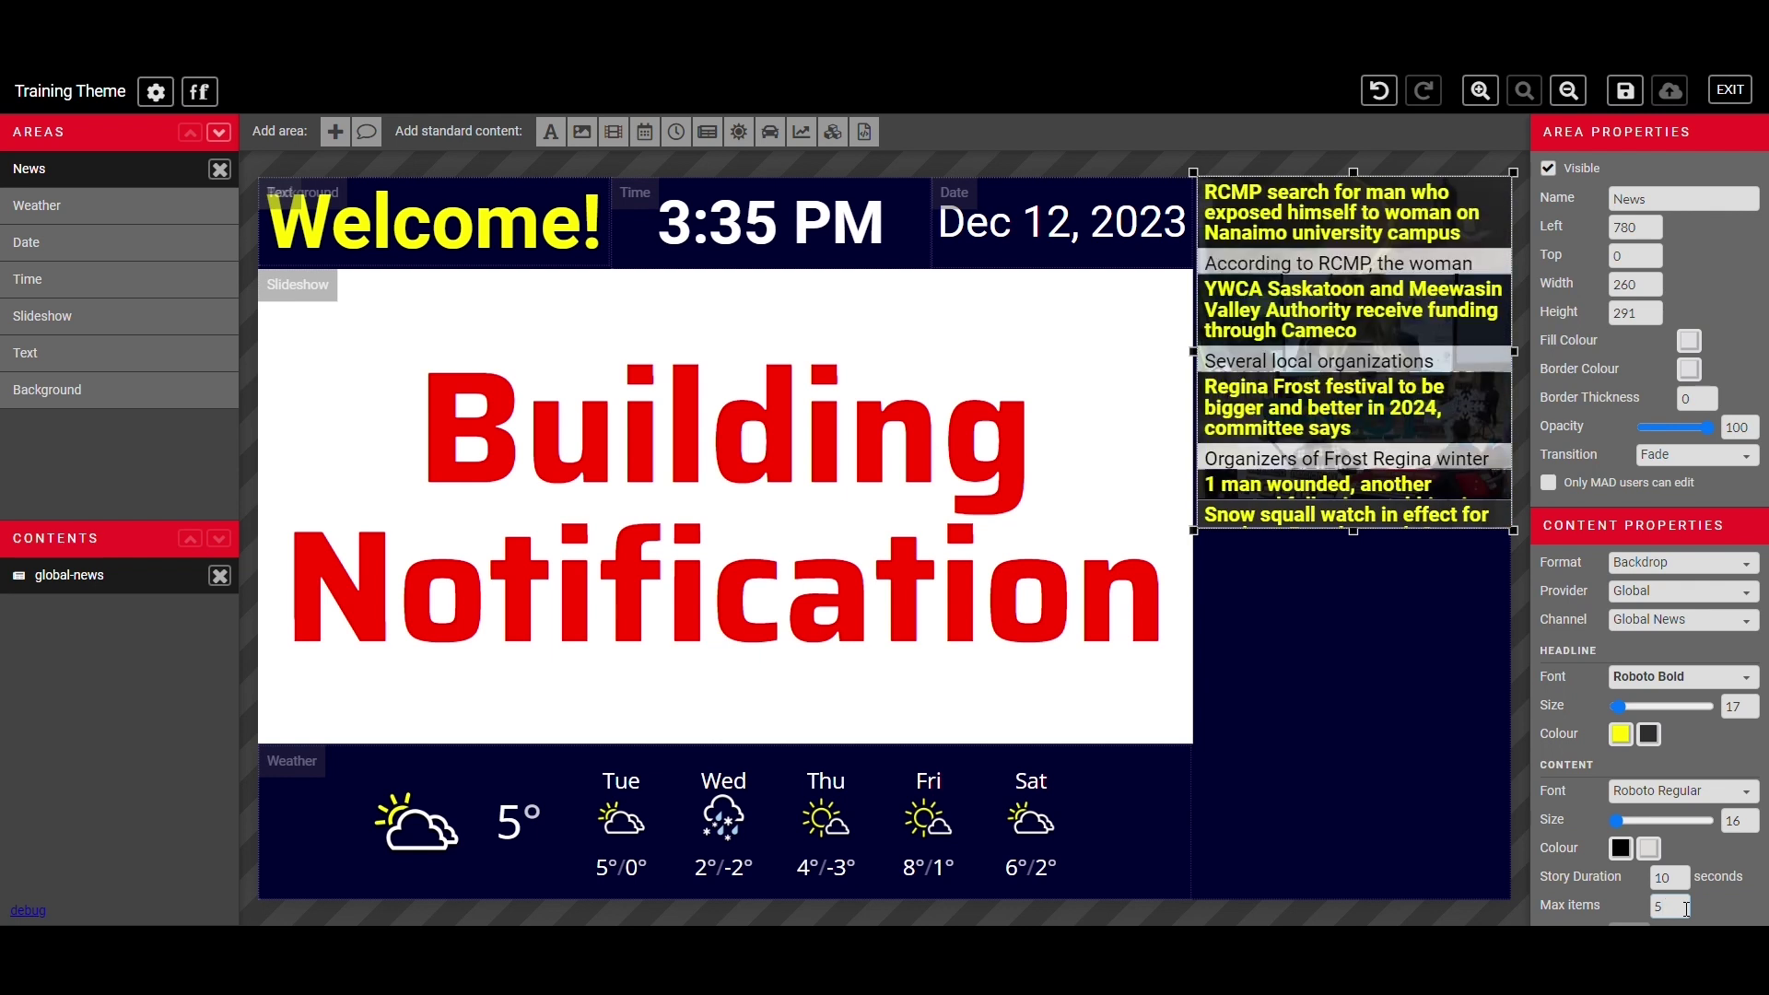
key(BackSpace)
text(1)
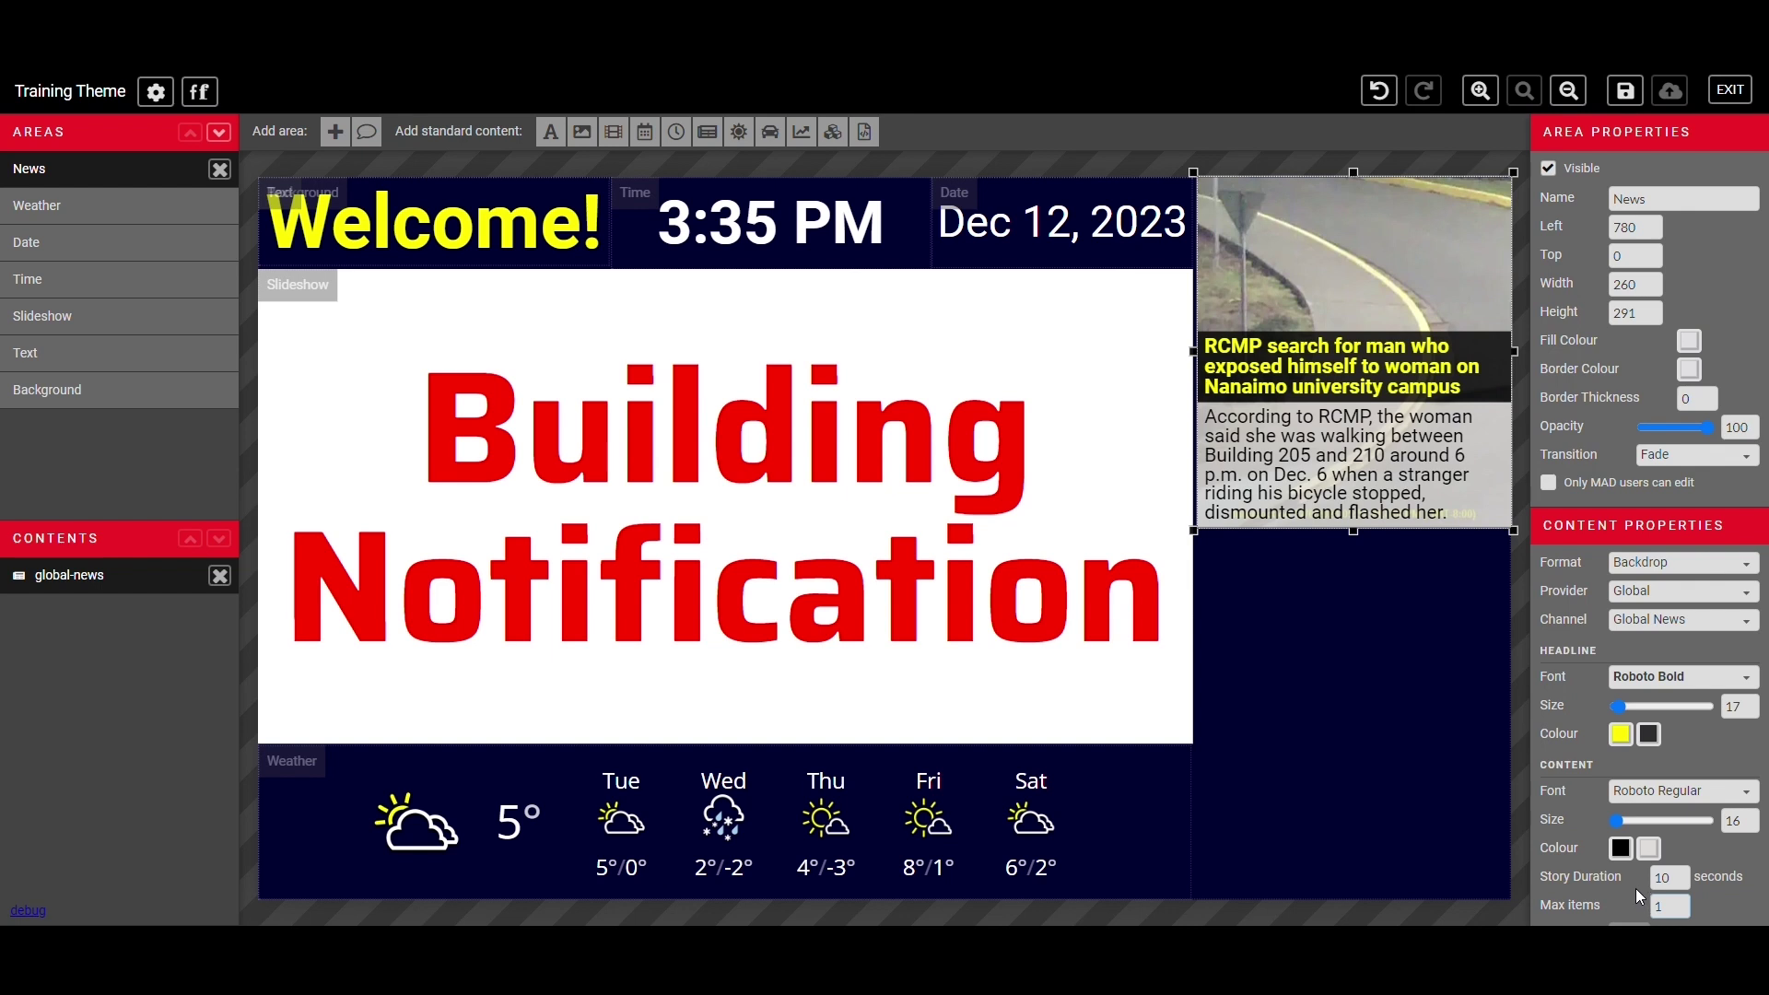
click(1662, 907)
- Add a new area below the News feed, stretch it to the canvas bottom, and name it Stocks
click(335, 131)
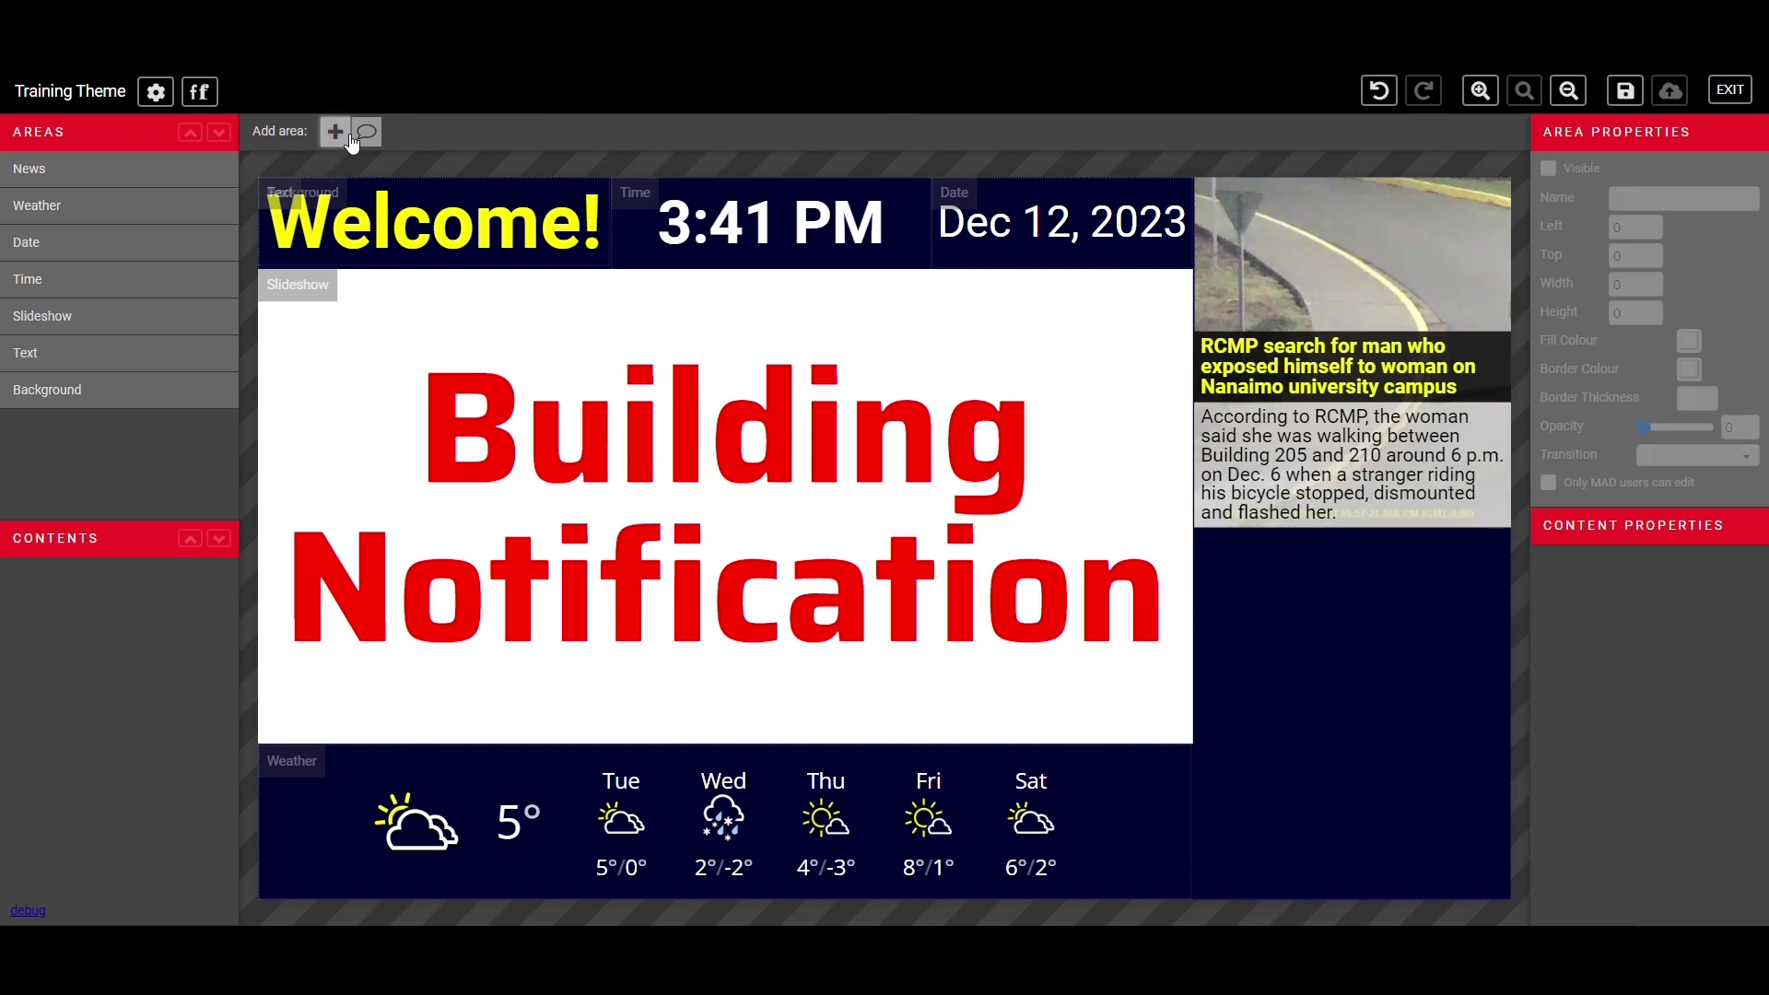
drag(426, 255, 1336, 584)
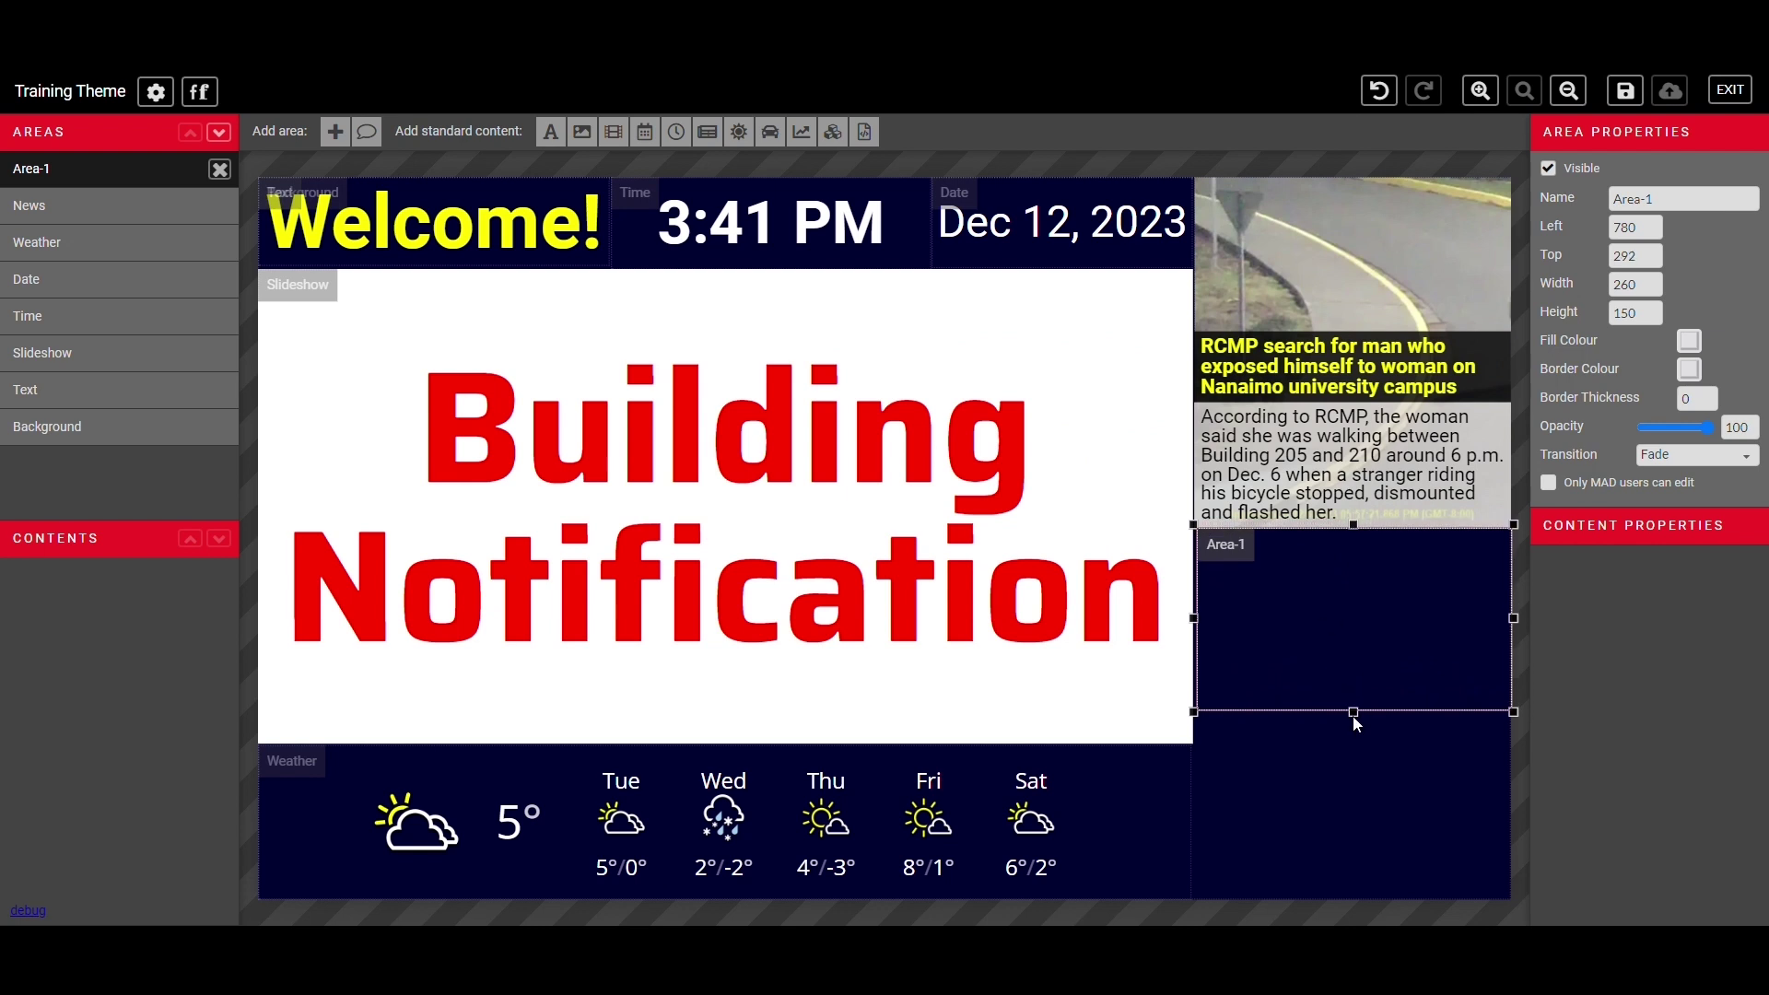
drag(1353, 717, 1388, 911)
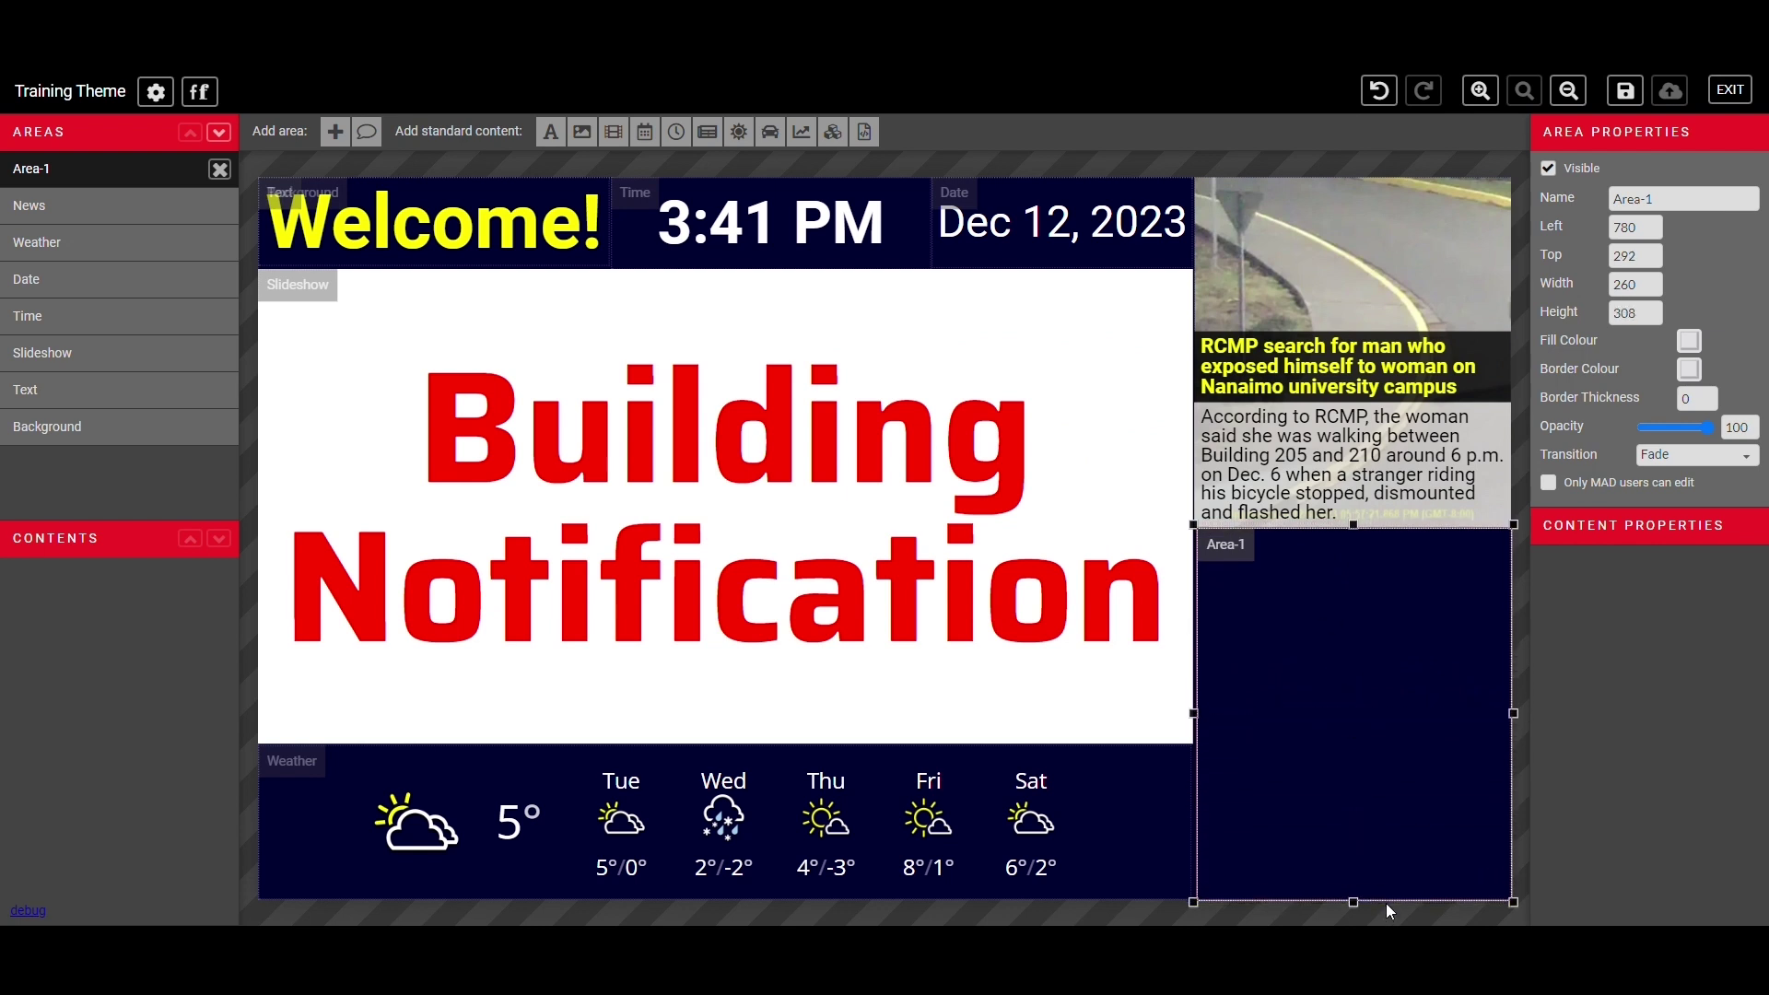
drag(1682, 204, 1589, 200)
text(Stocks)
- Fill the Stocks area with stock quotes at size 17 in Open Sans Regular
click(814, 138)
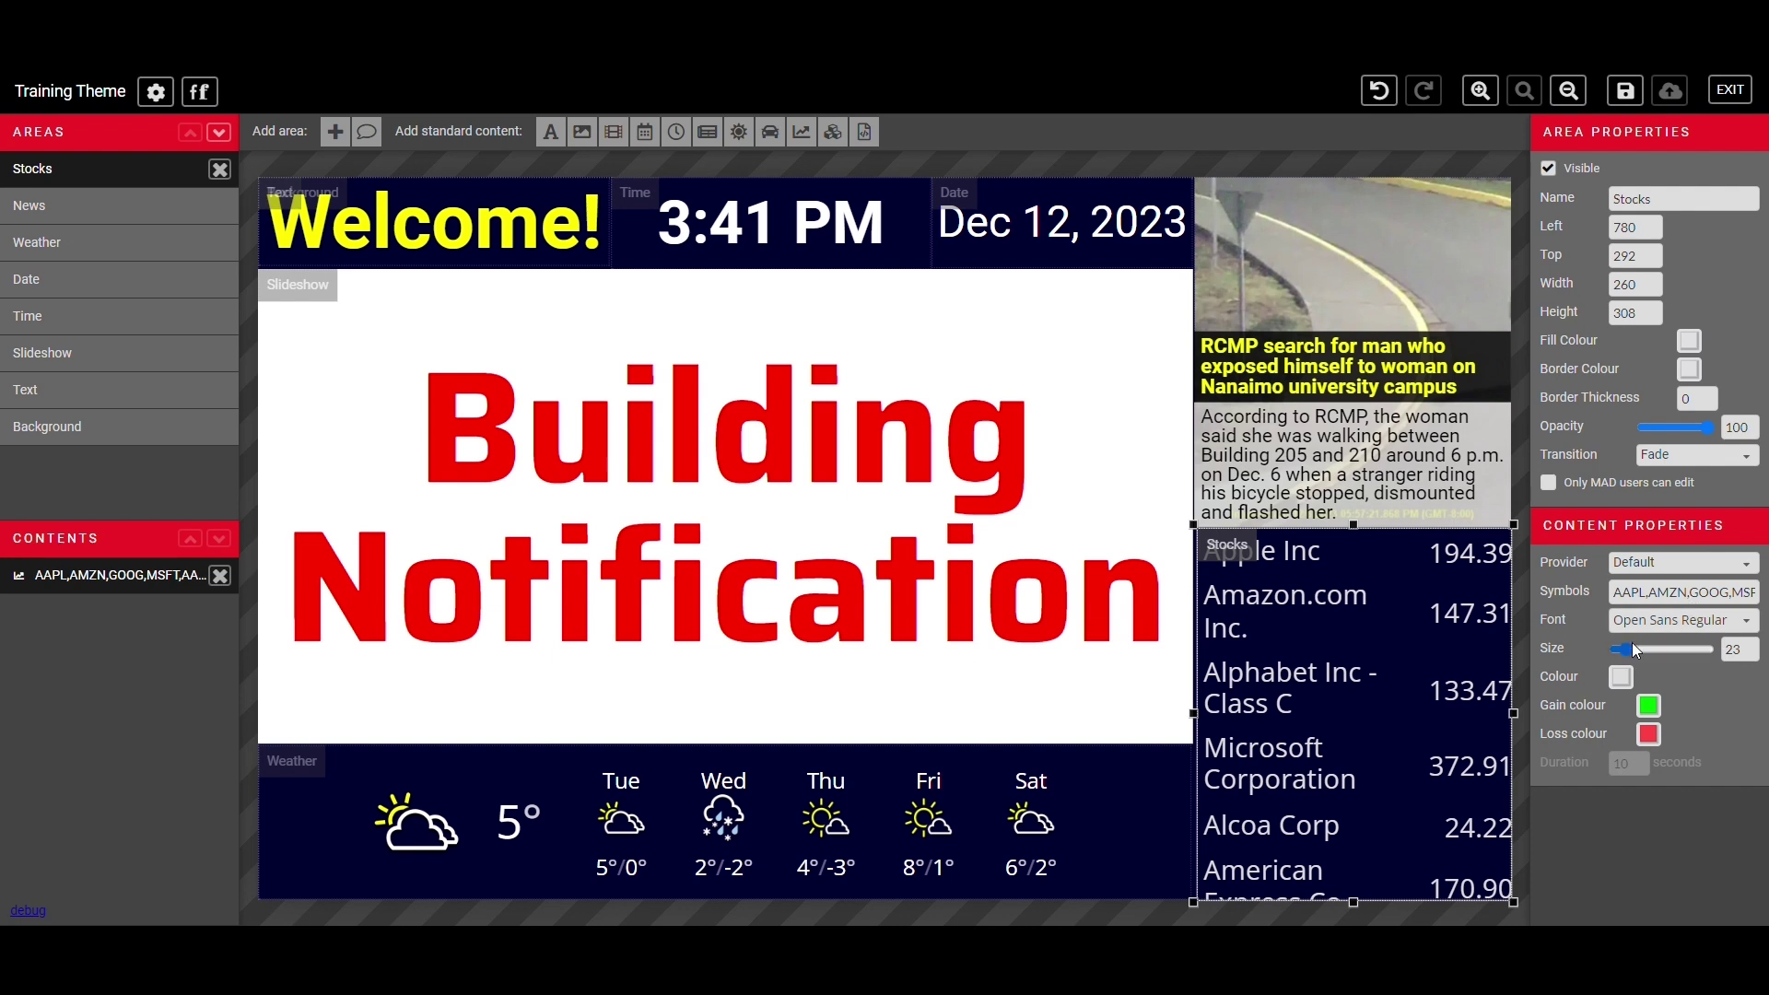
drag(1627, 645, 1618, 645)
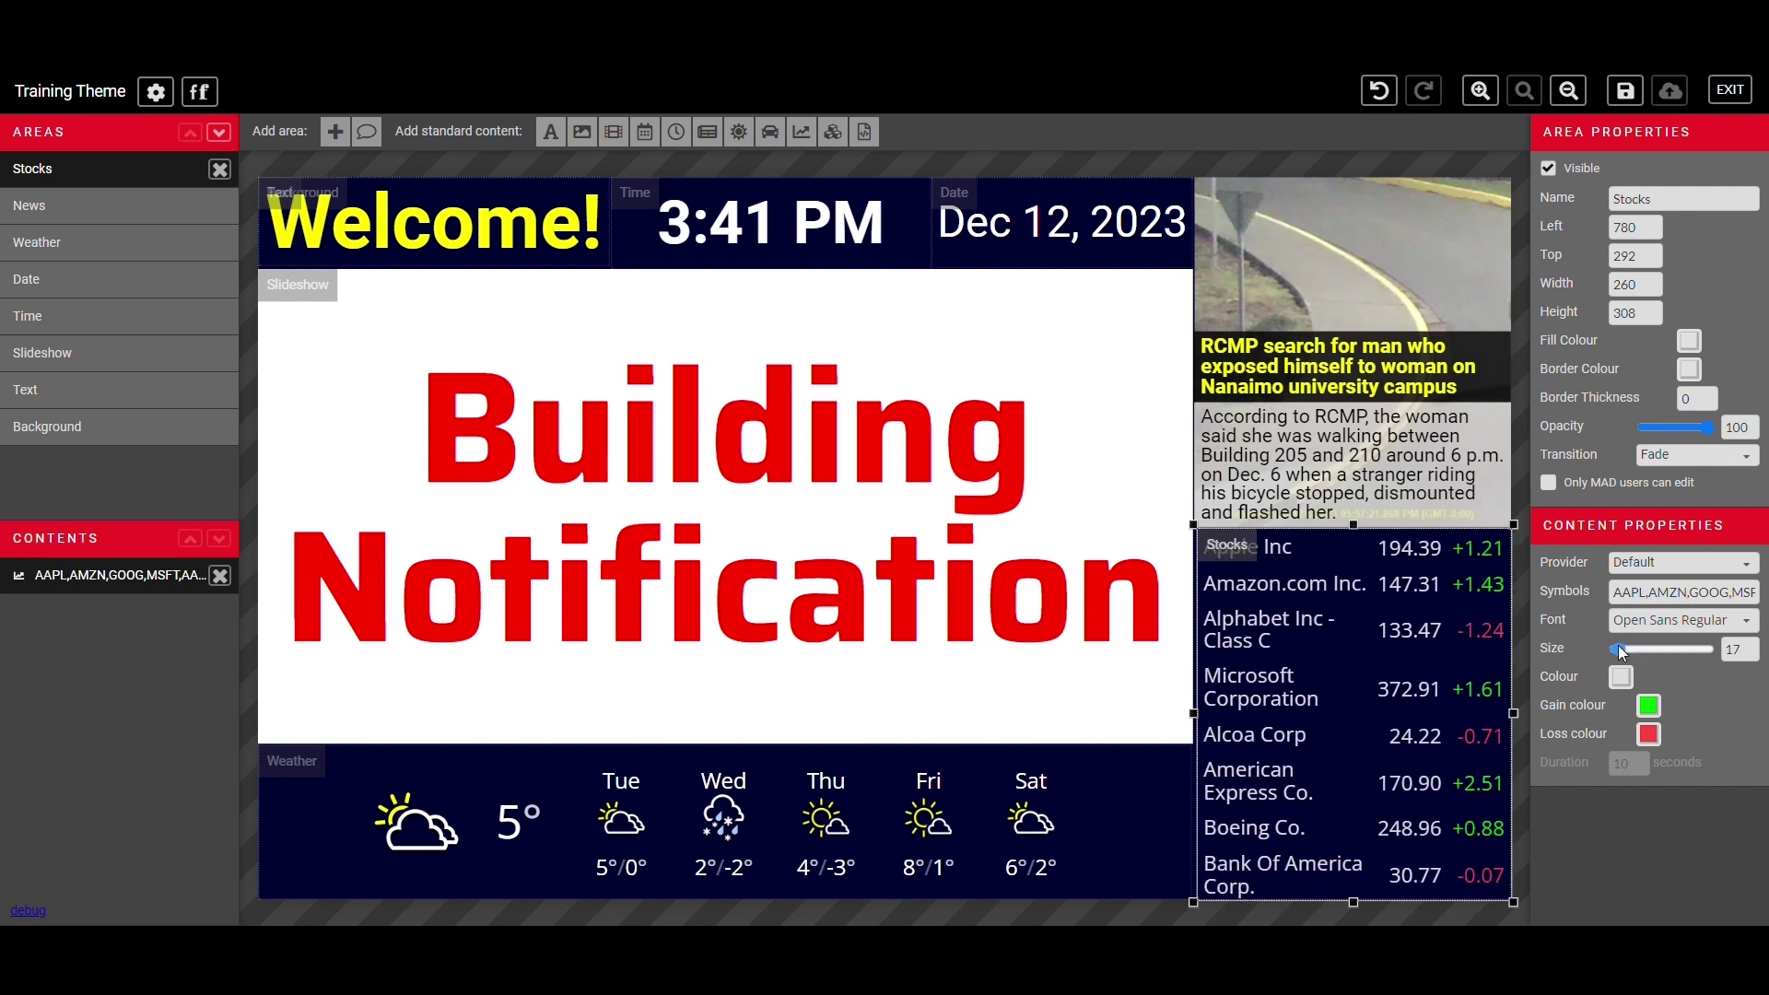
click(1648, 601)
key(End)
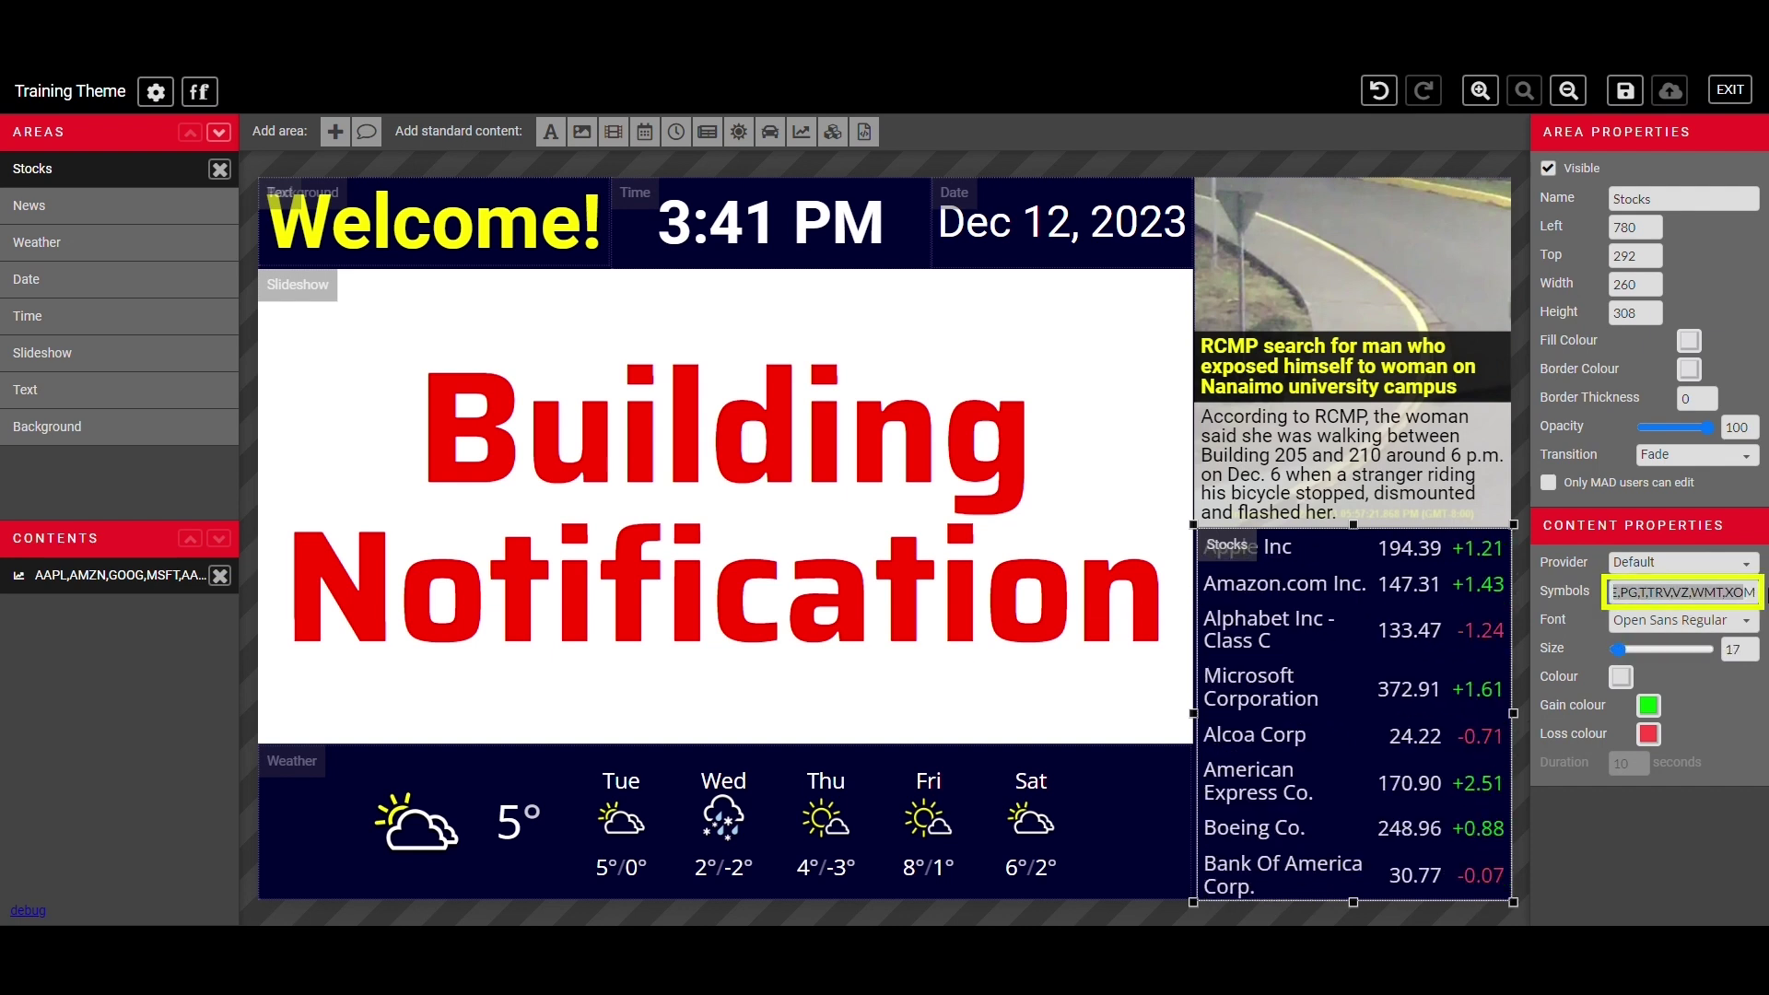
key(Home)
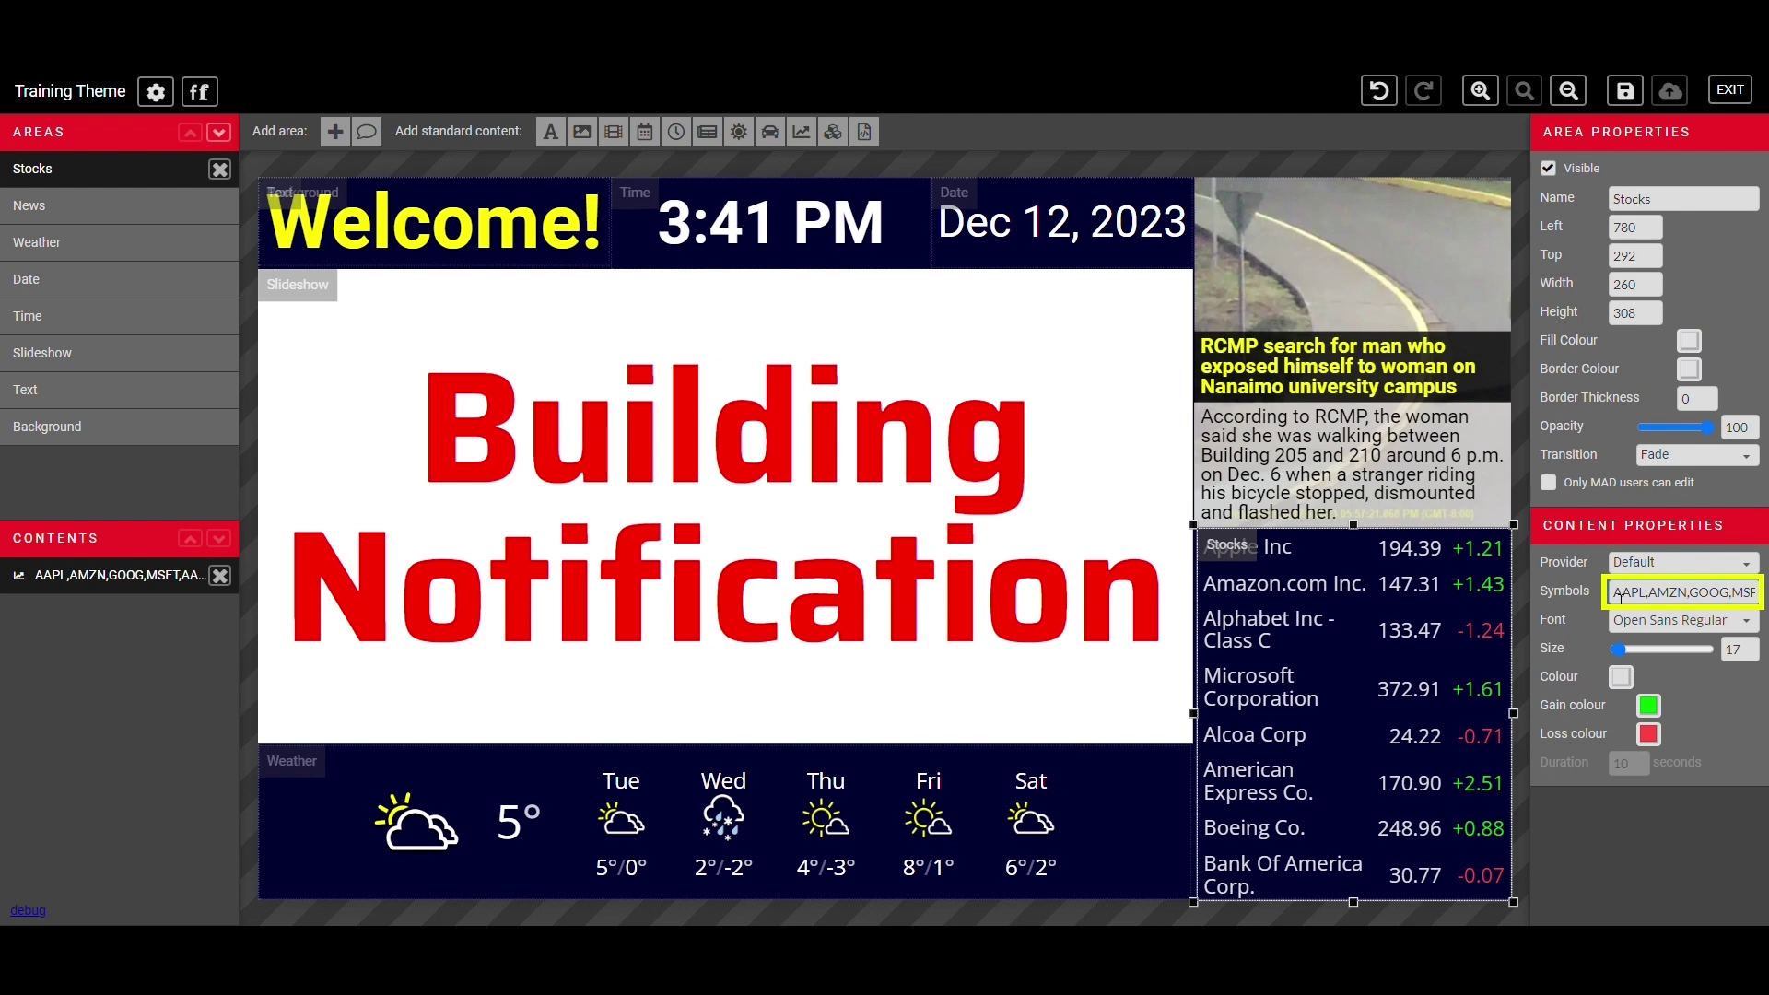
click(1682, 620)
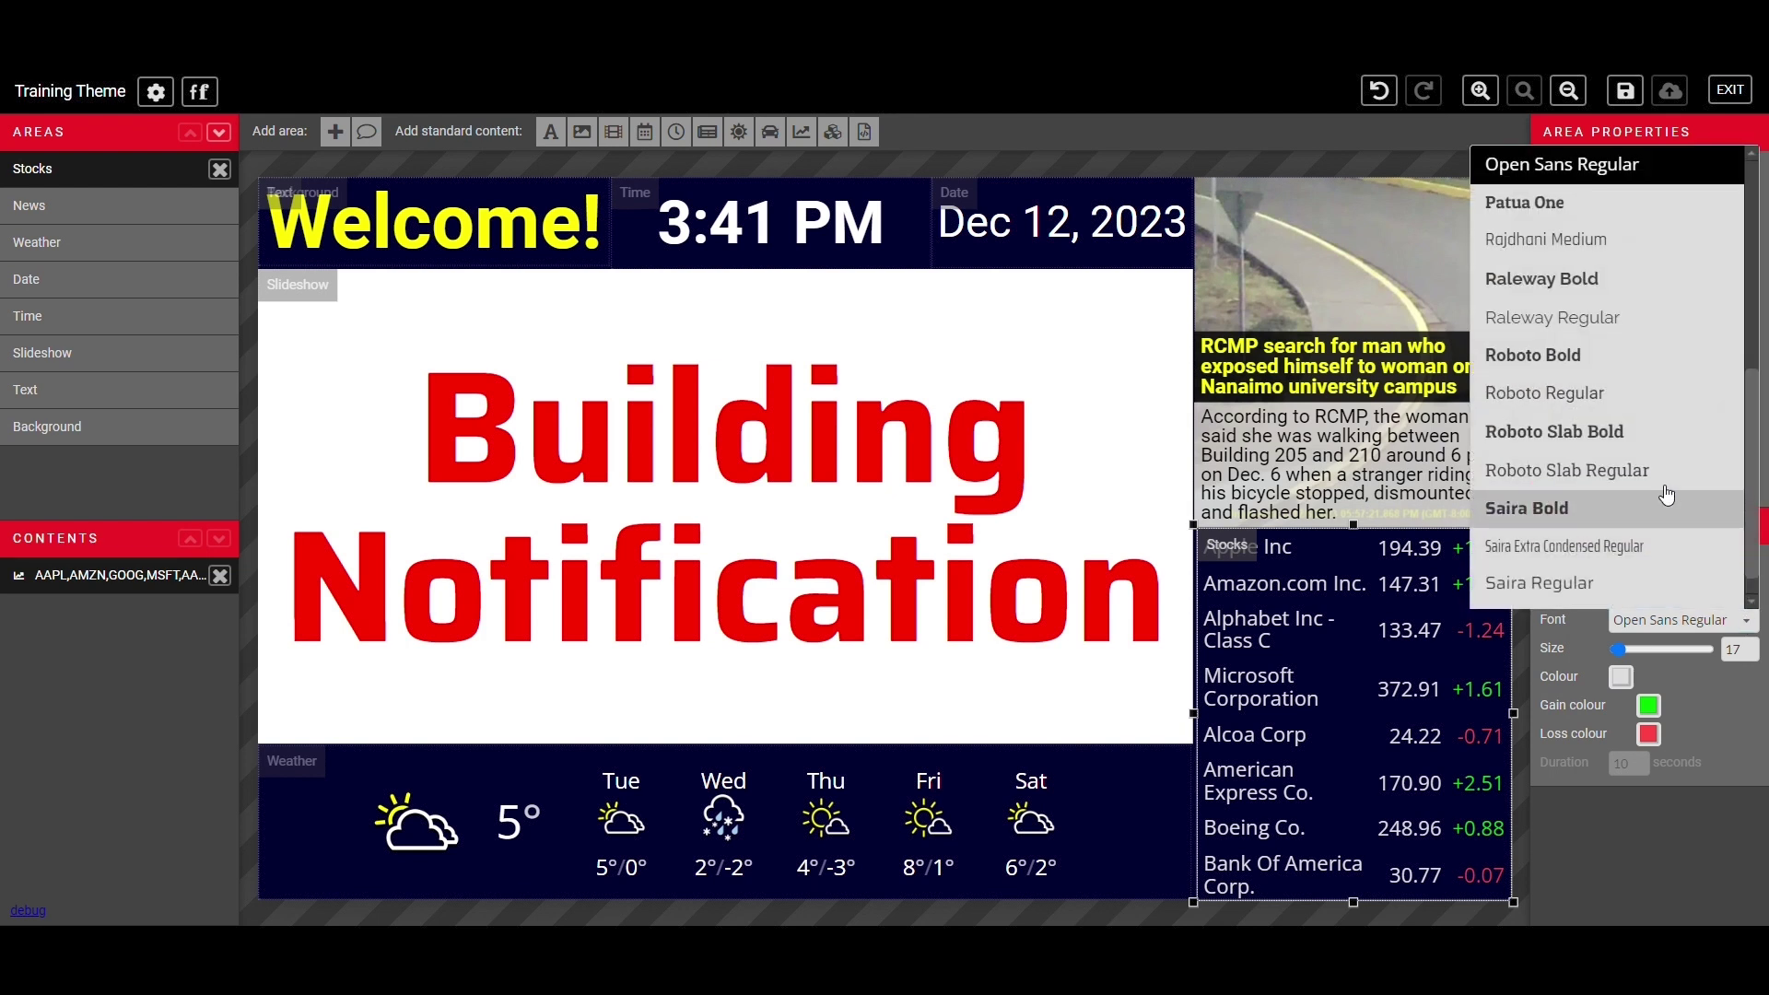
click(1728, 715)
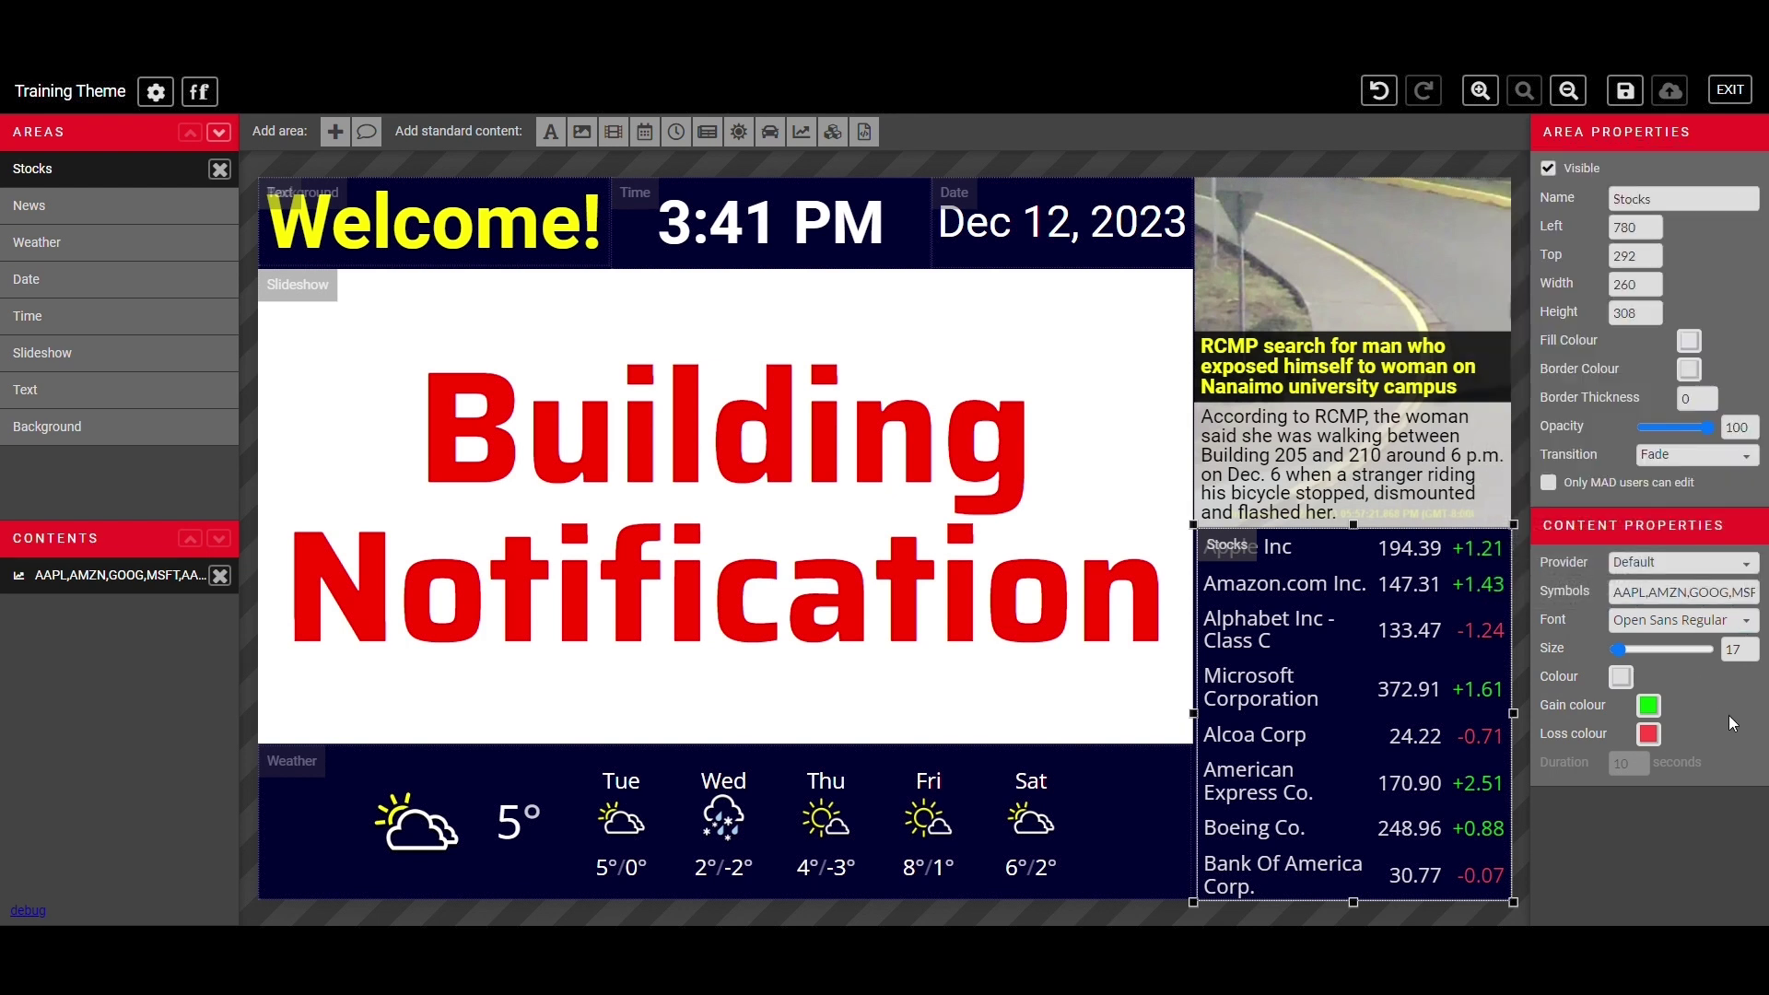
- Set the stock gain colour to green and the loss colour to red
click(1649, 706)
click(1499, 594)
click(1504, 720)
click(1648, 734)
click(1588, 623)
click(1666, 804)
click(1648, 706)
click(1455, 618)
click(1504, 722)
click(1648, 734)
click(1367, 646)
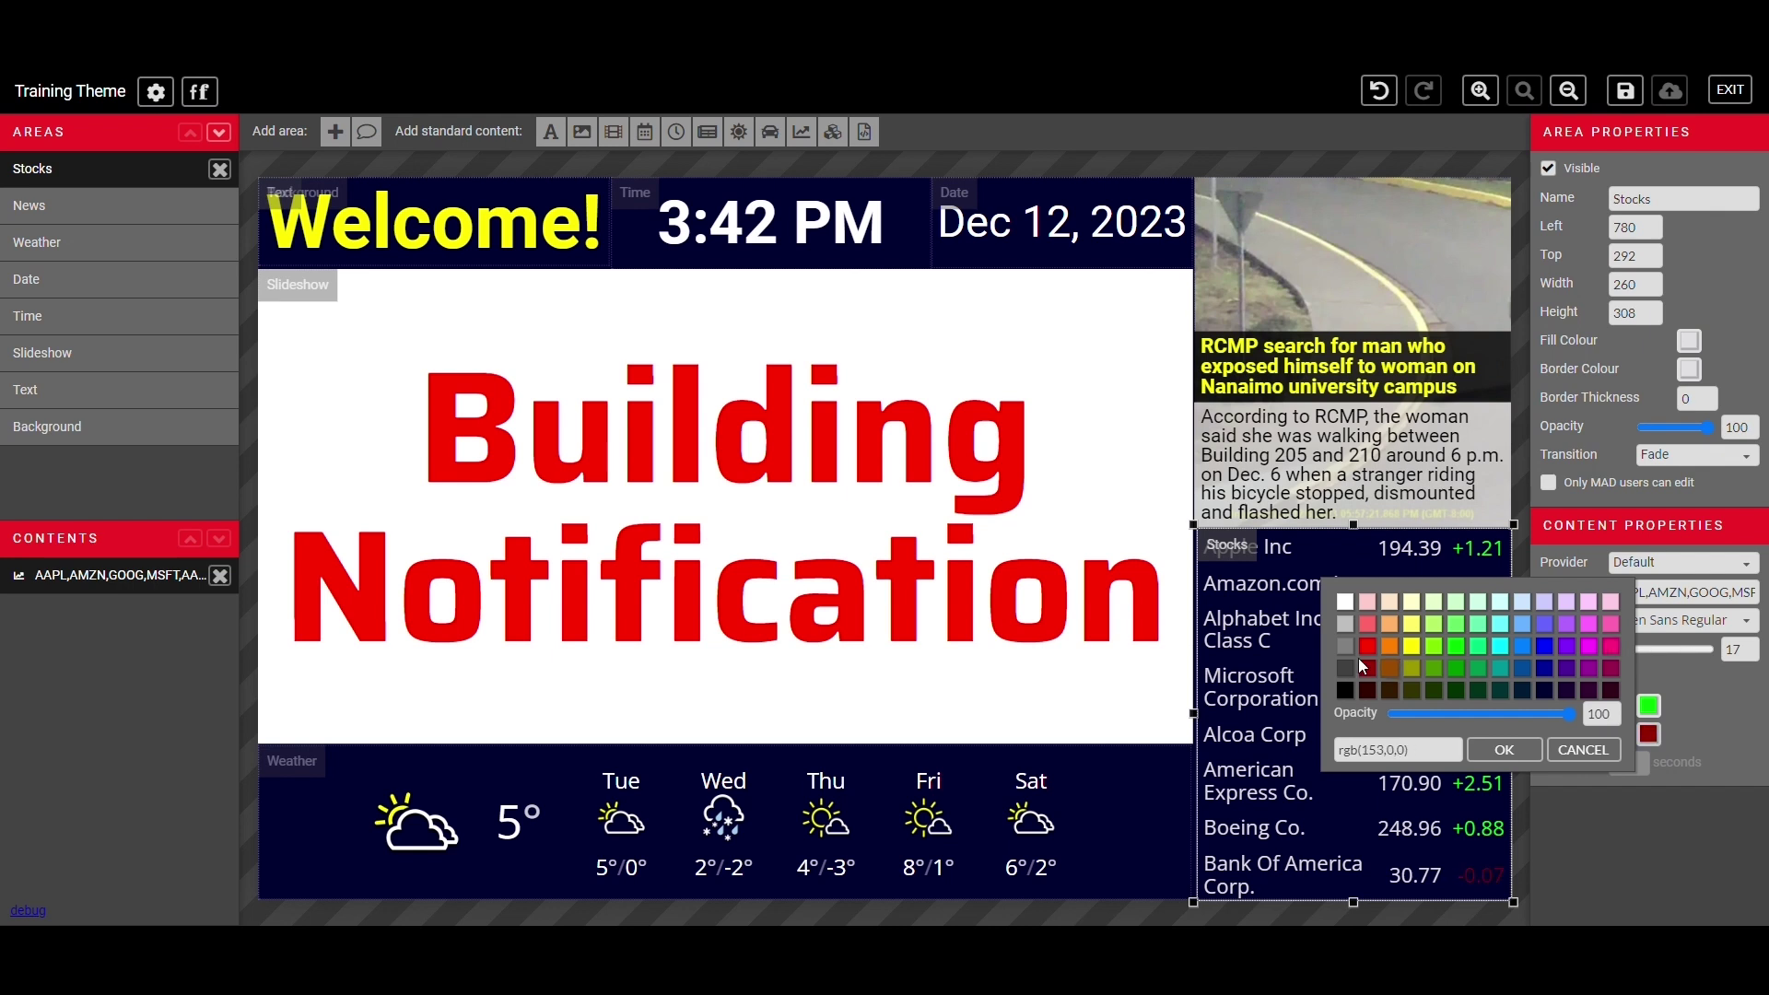
click(1504, 749)
key(Delete)
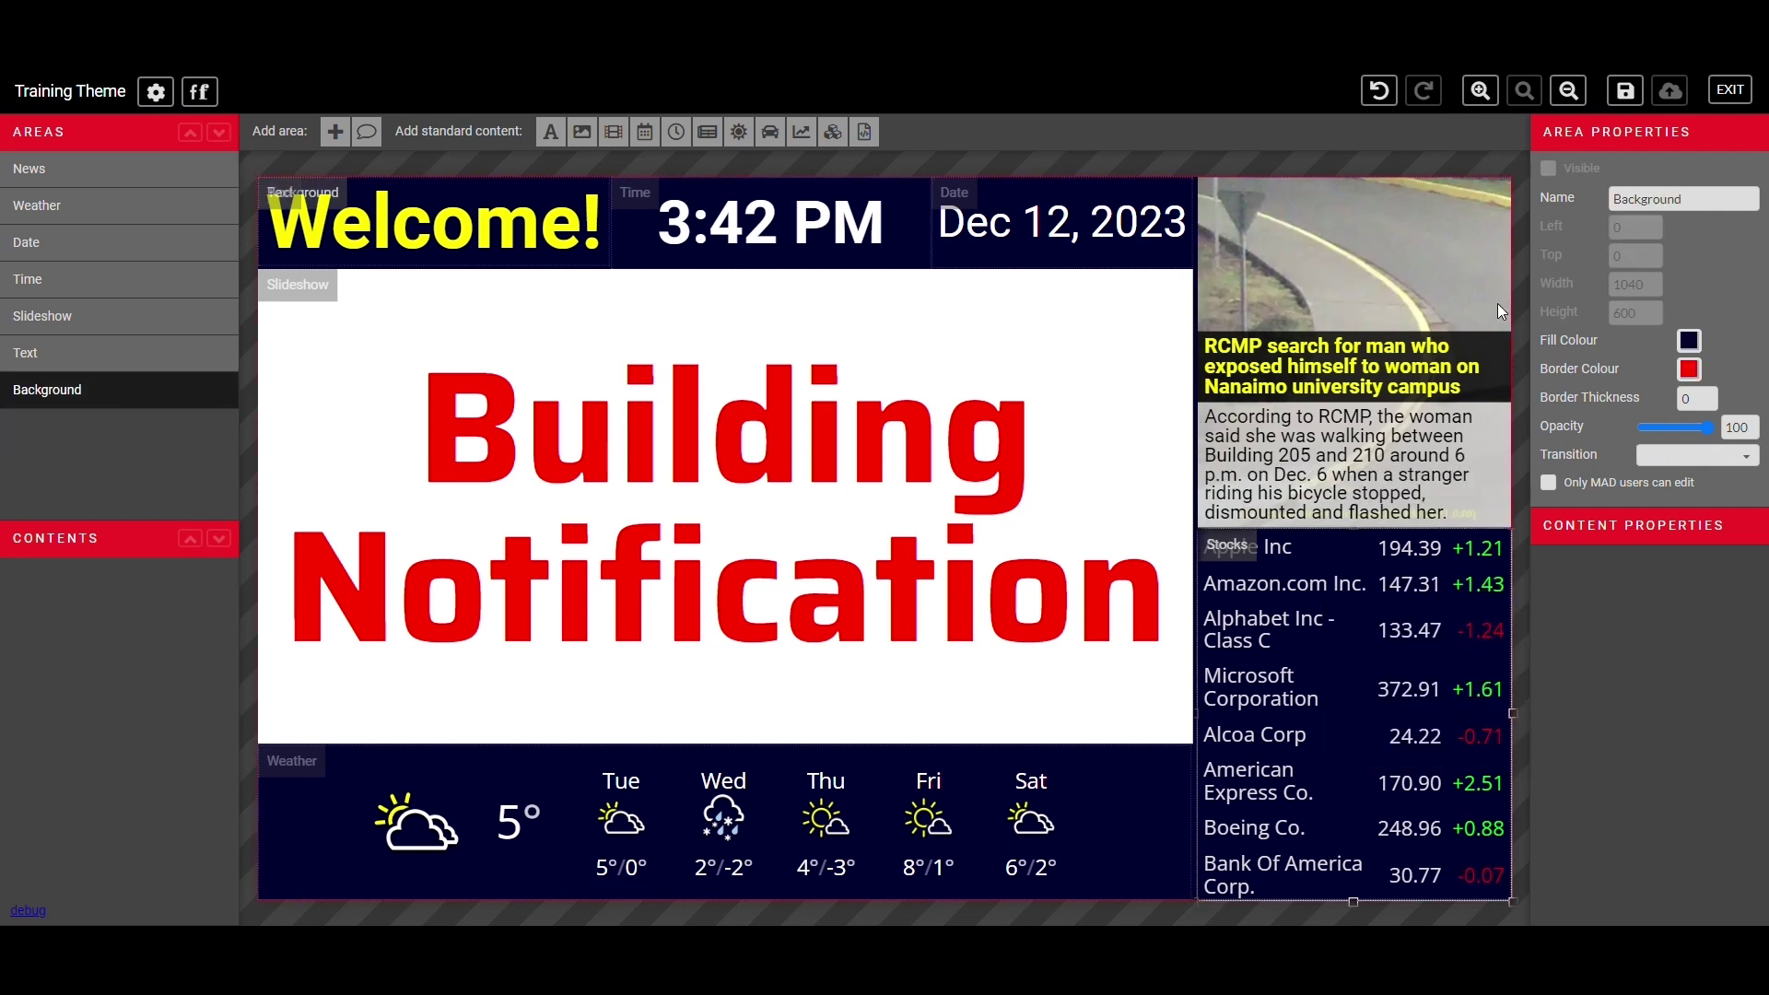
- Widen the News area slightly and add a zoom-adjusted traffic map to the Slideshow for 10 seconds
click(1452, 339)
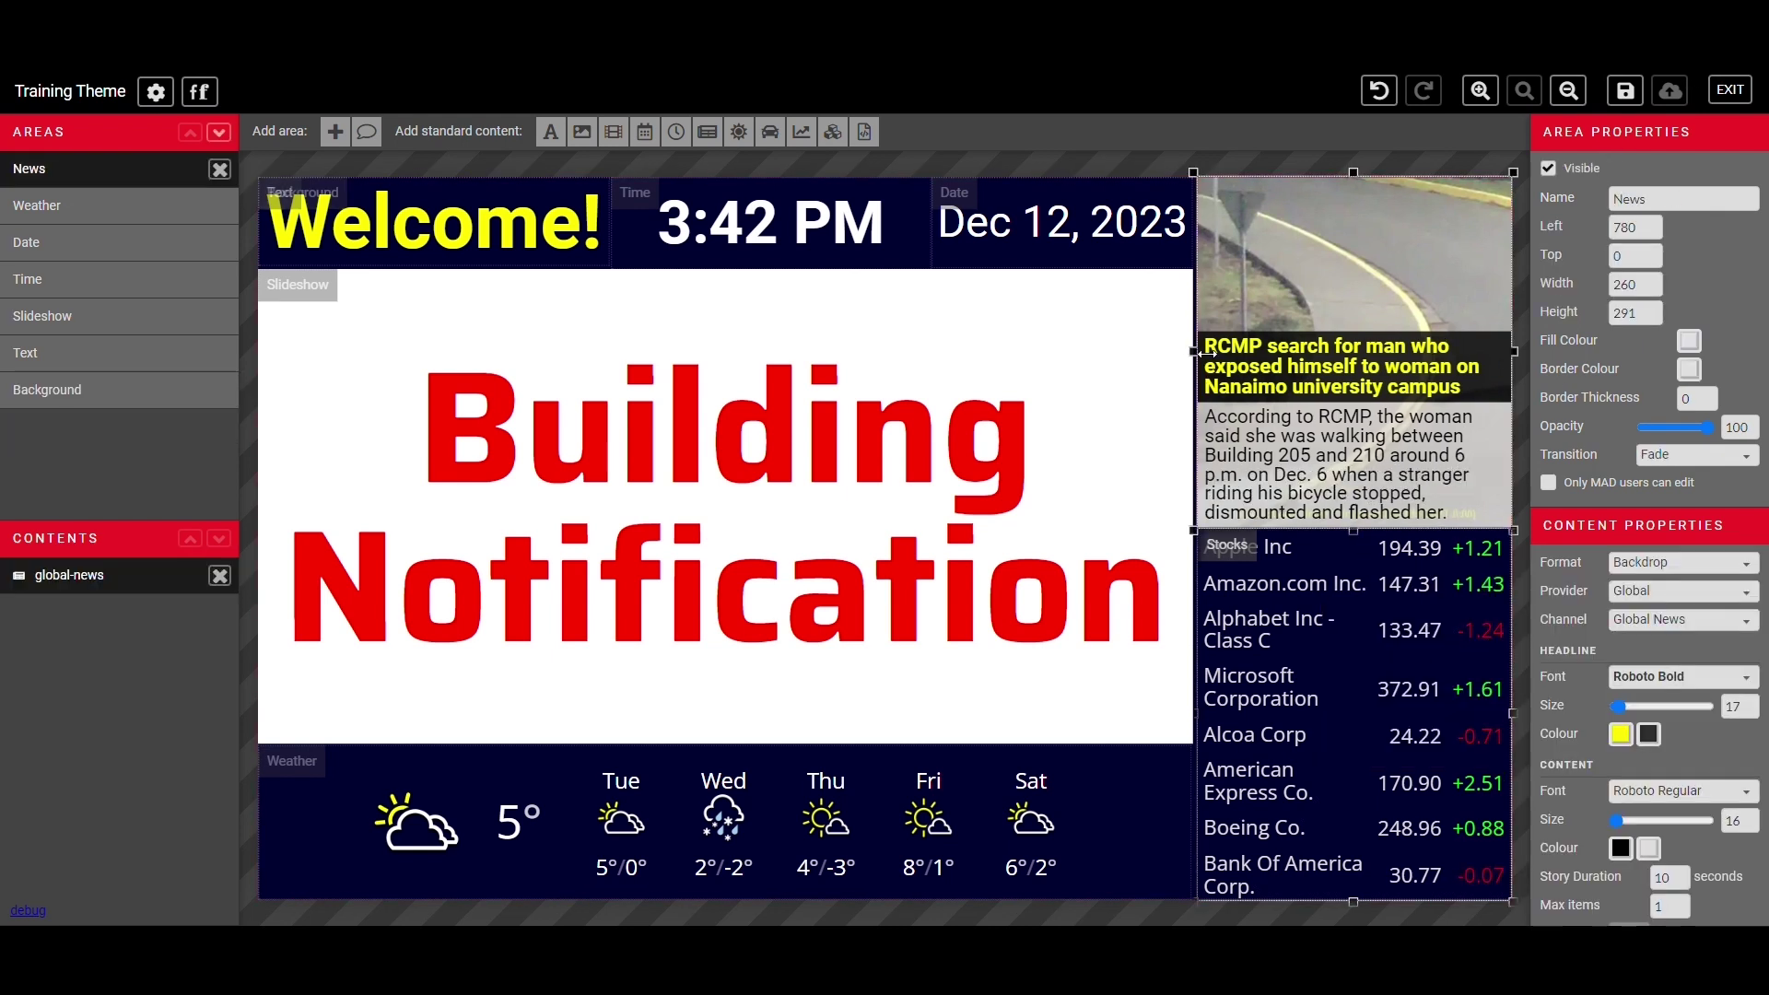
drag(1200, 353, 1192, 353)
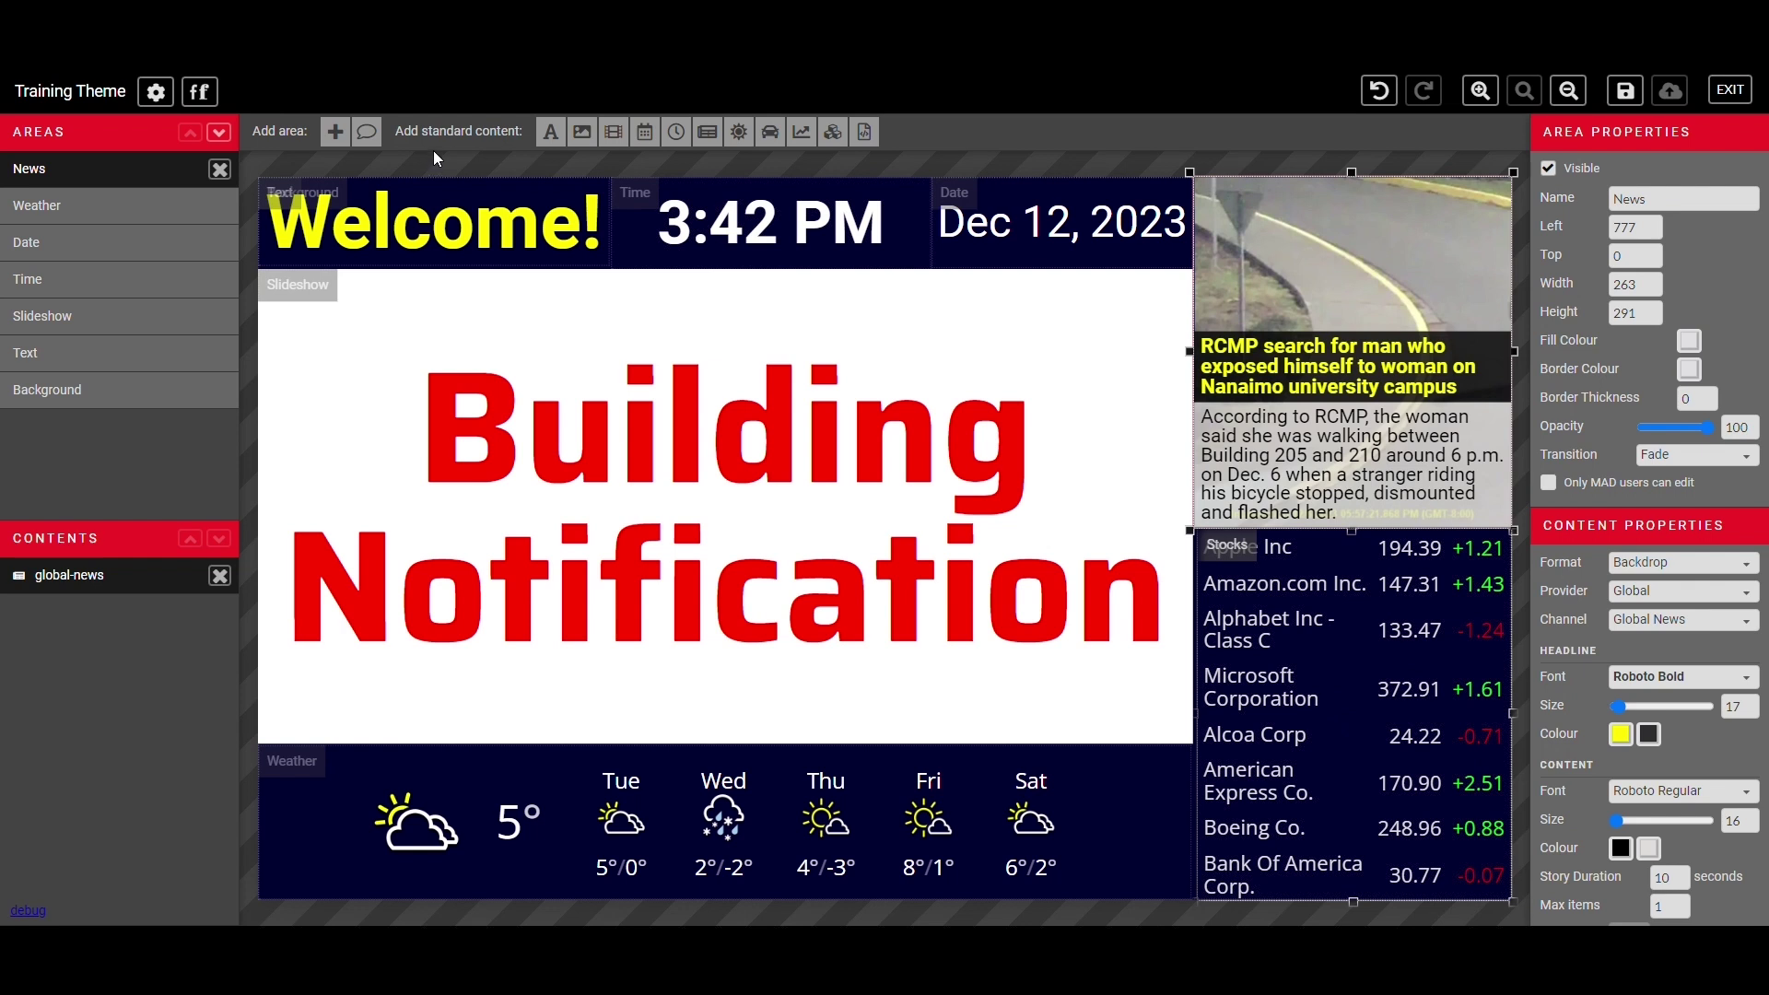
click(716, 489)
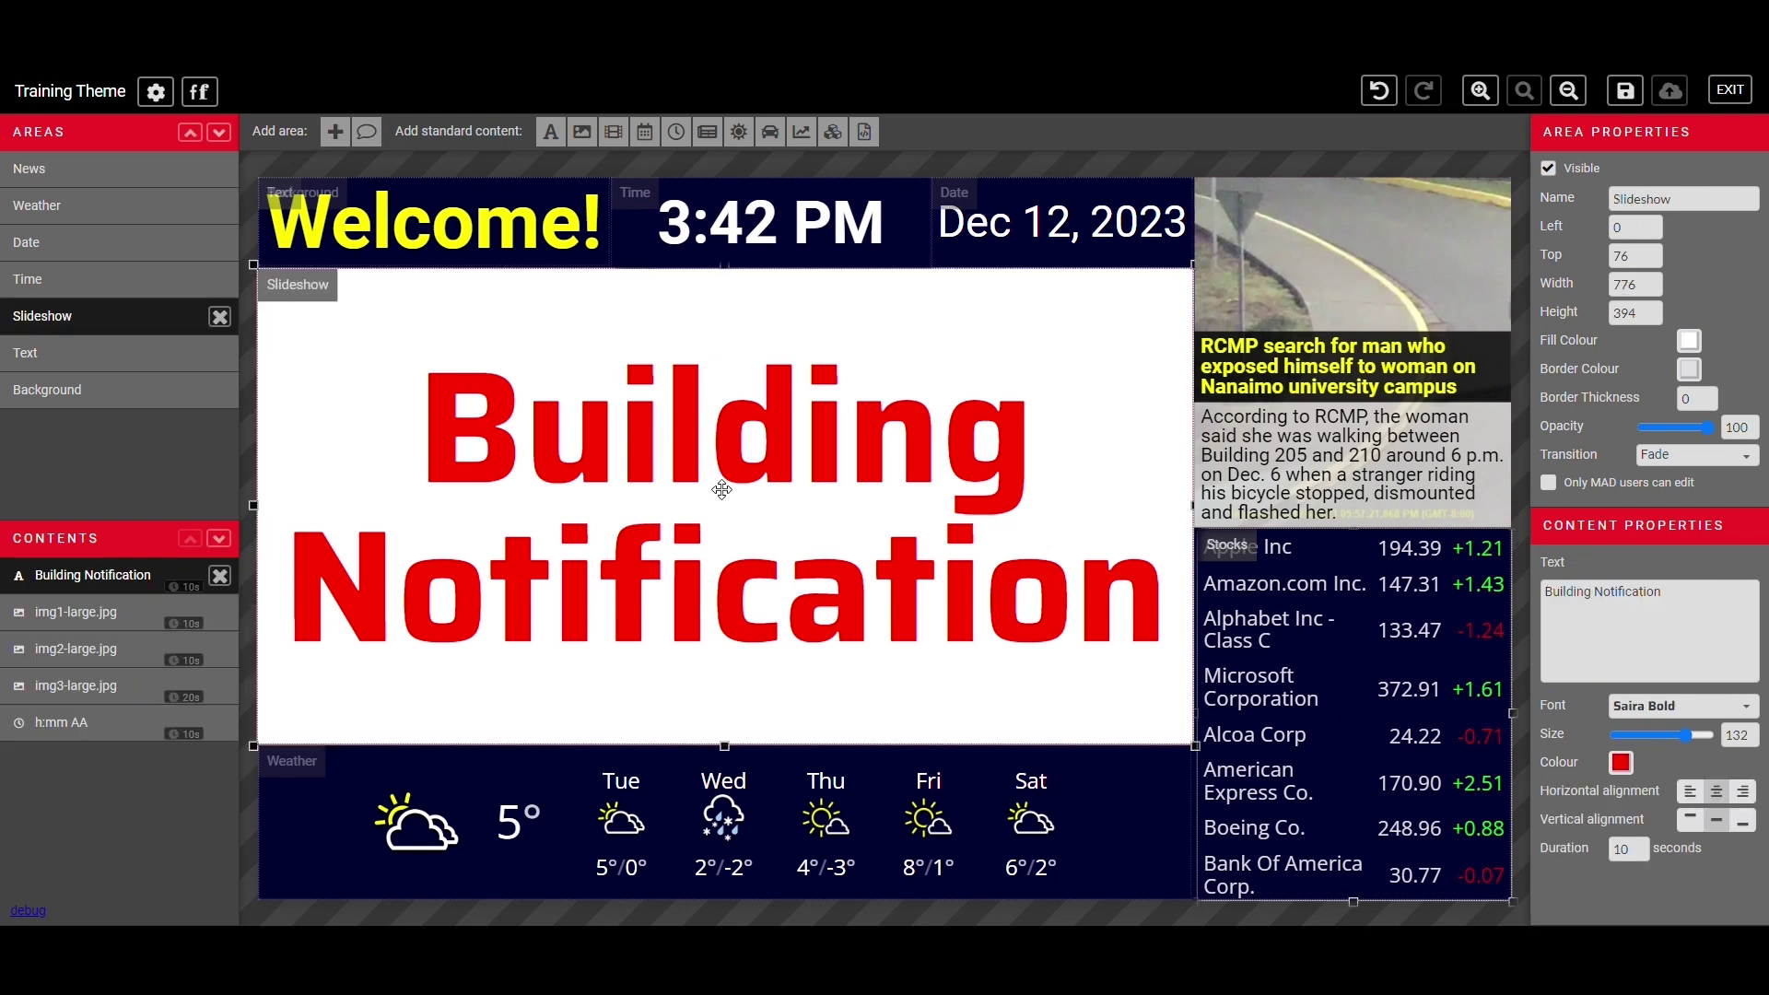
click(768, 134)
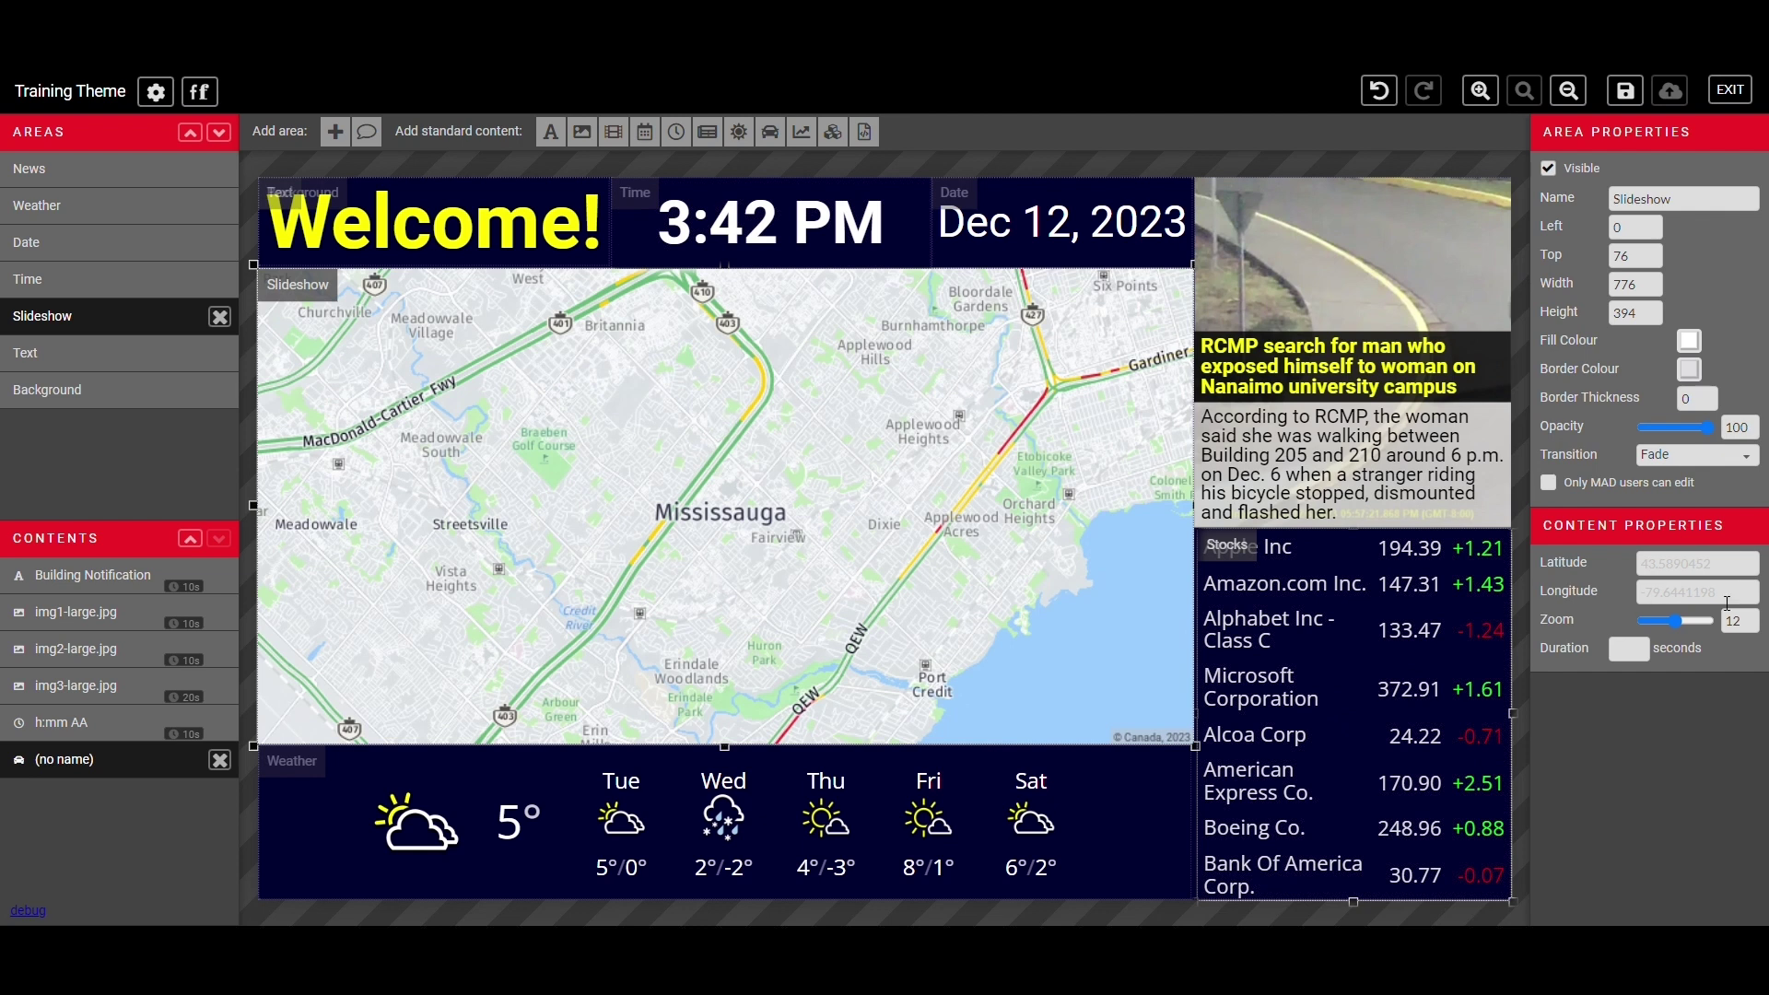
mouse_move(1677, 621)
mouse_down()
mouse_move(1710, 630)
mouse_move(1633, 627)
mouse_move(1676, 629)
mouse_up()
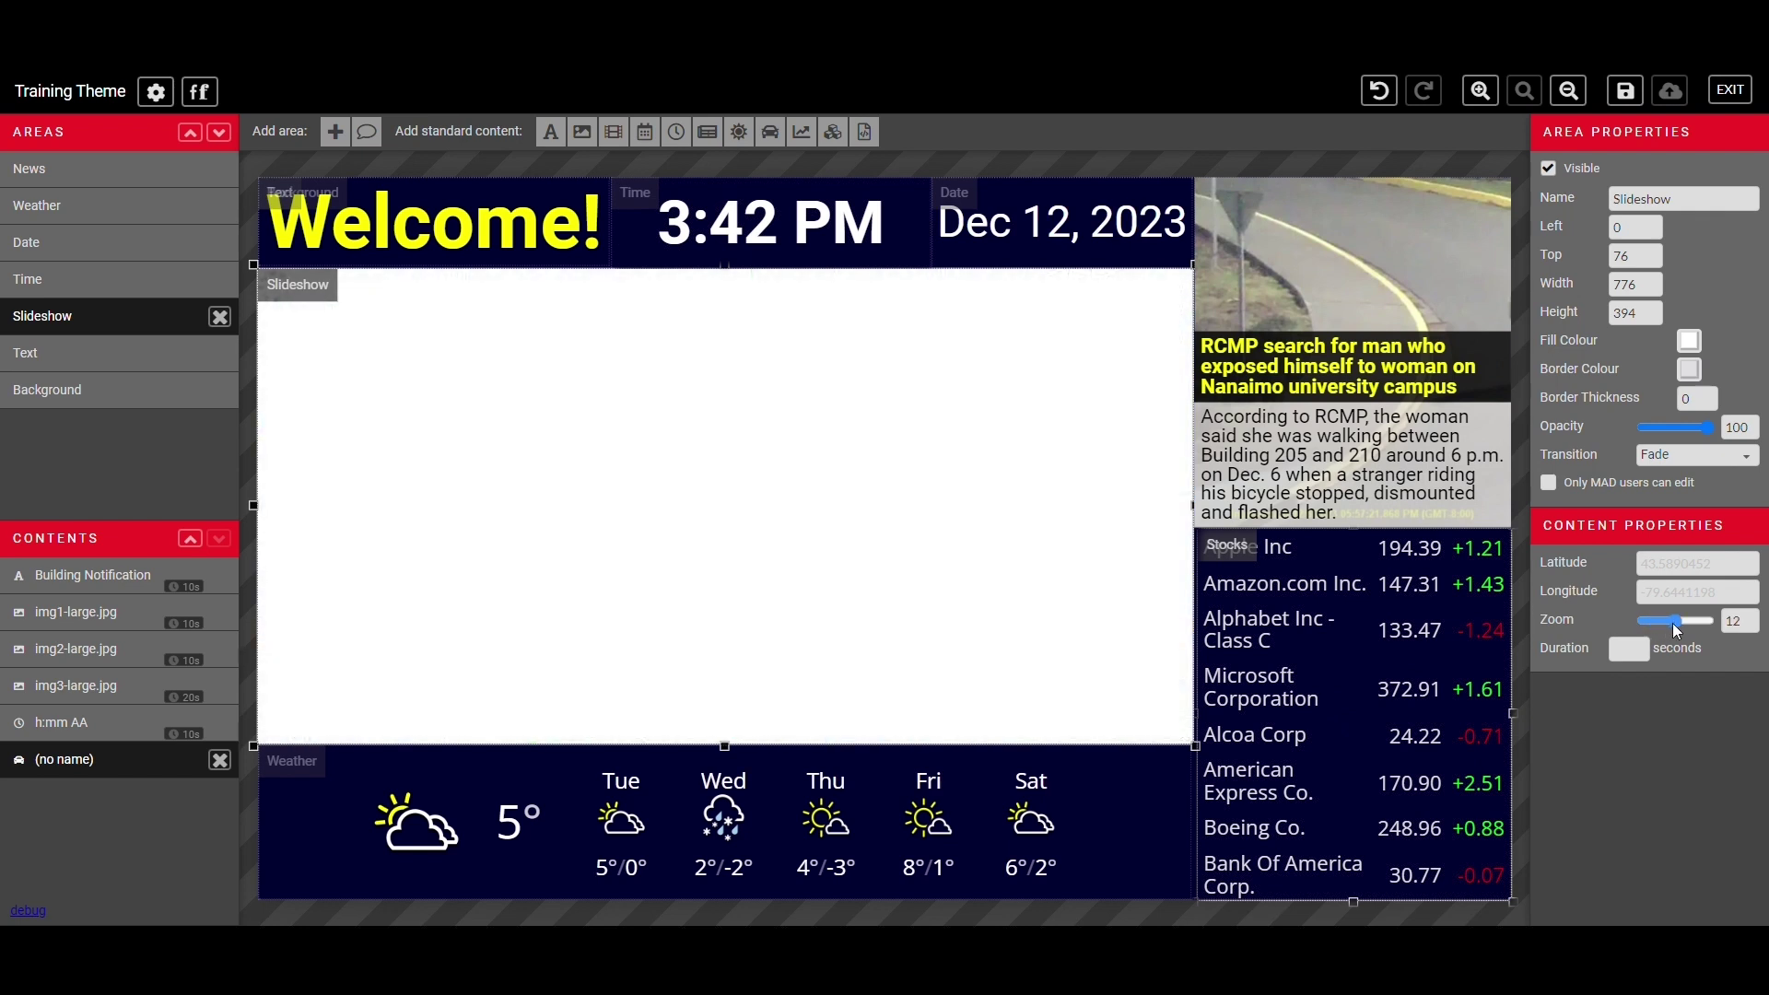
text(10)
click(724, 490)
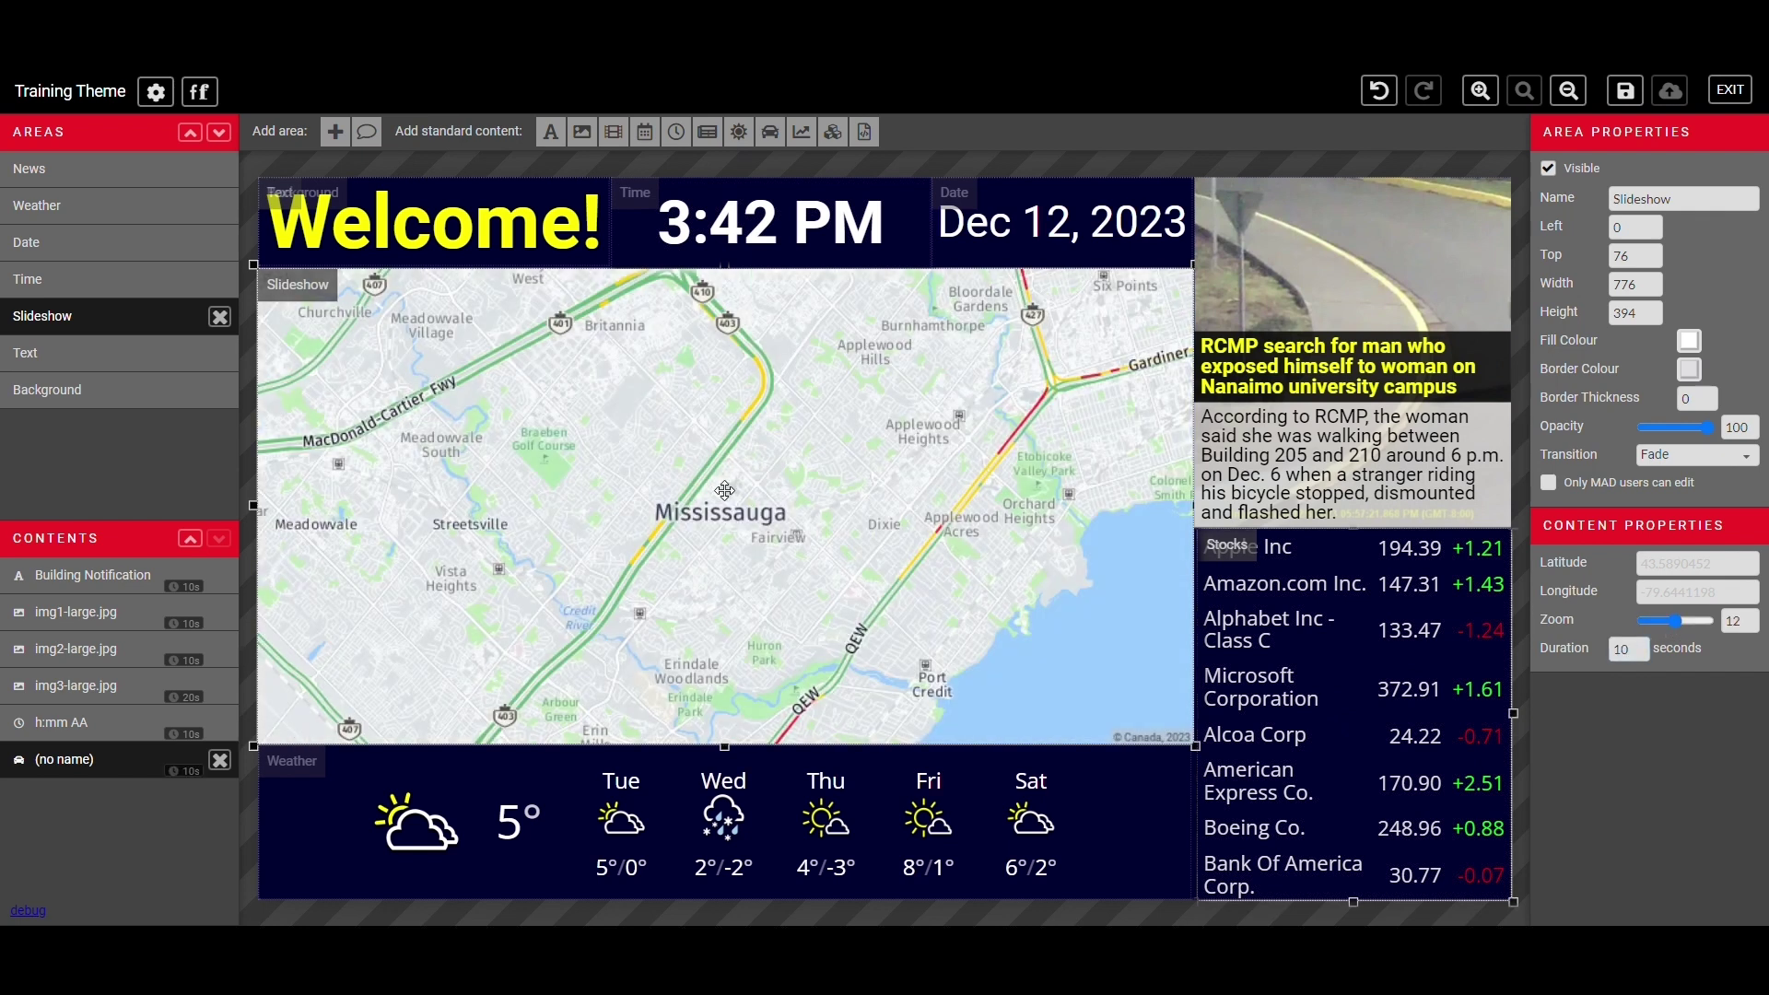
- Embed the 10.1" Signage Screen theme in the Slideshow, try Cover, Stretch and Normal sizing, then remove it
click(833, 131)
click(1683, 563)
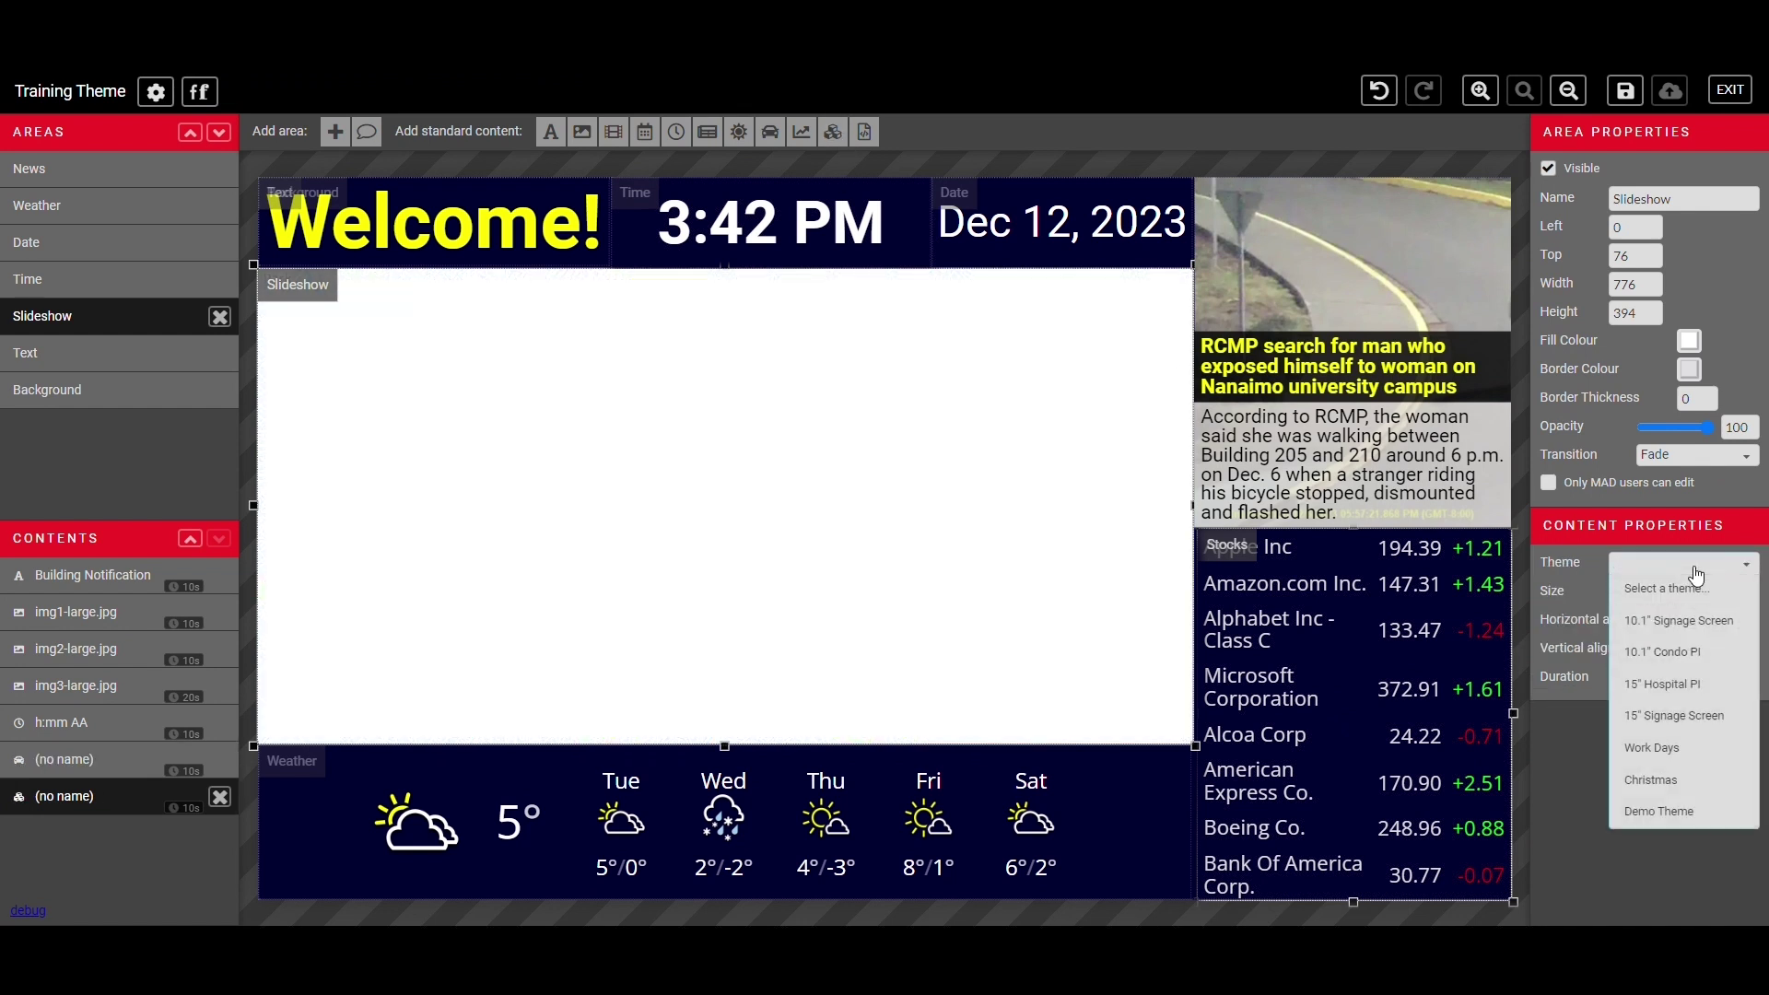
click(1679, 623)
click(1667, 591)
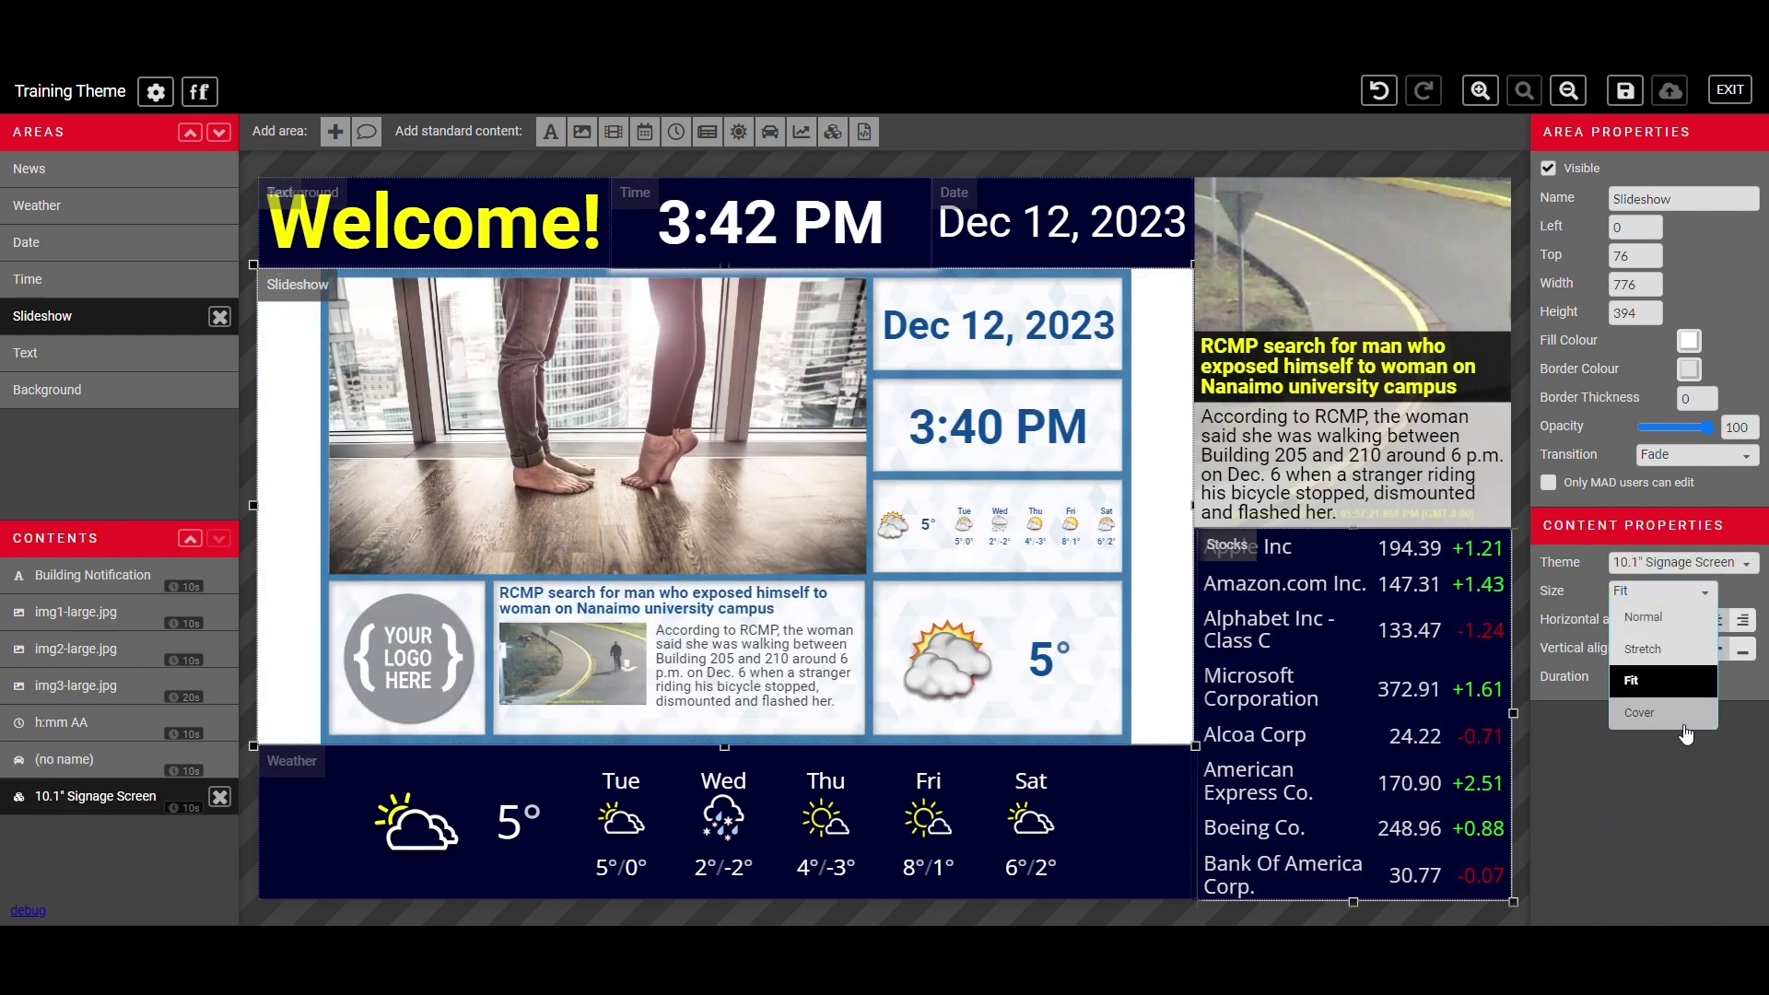
click(1686, 726)
click(1679, 594)
click(1679, 640)
click(1684, 597)
click(1643, 613)
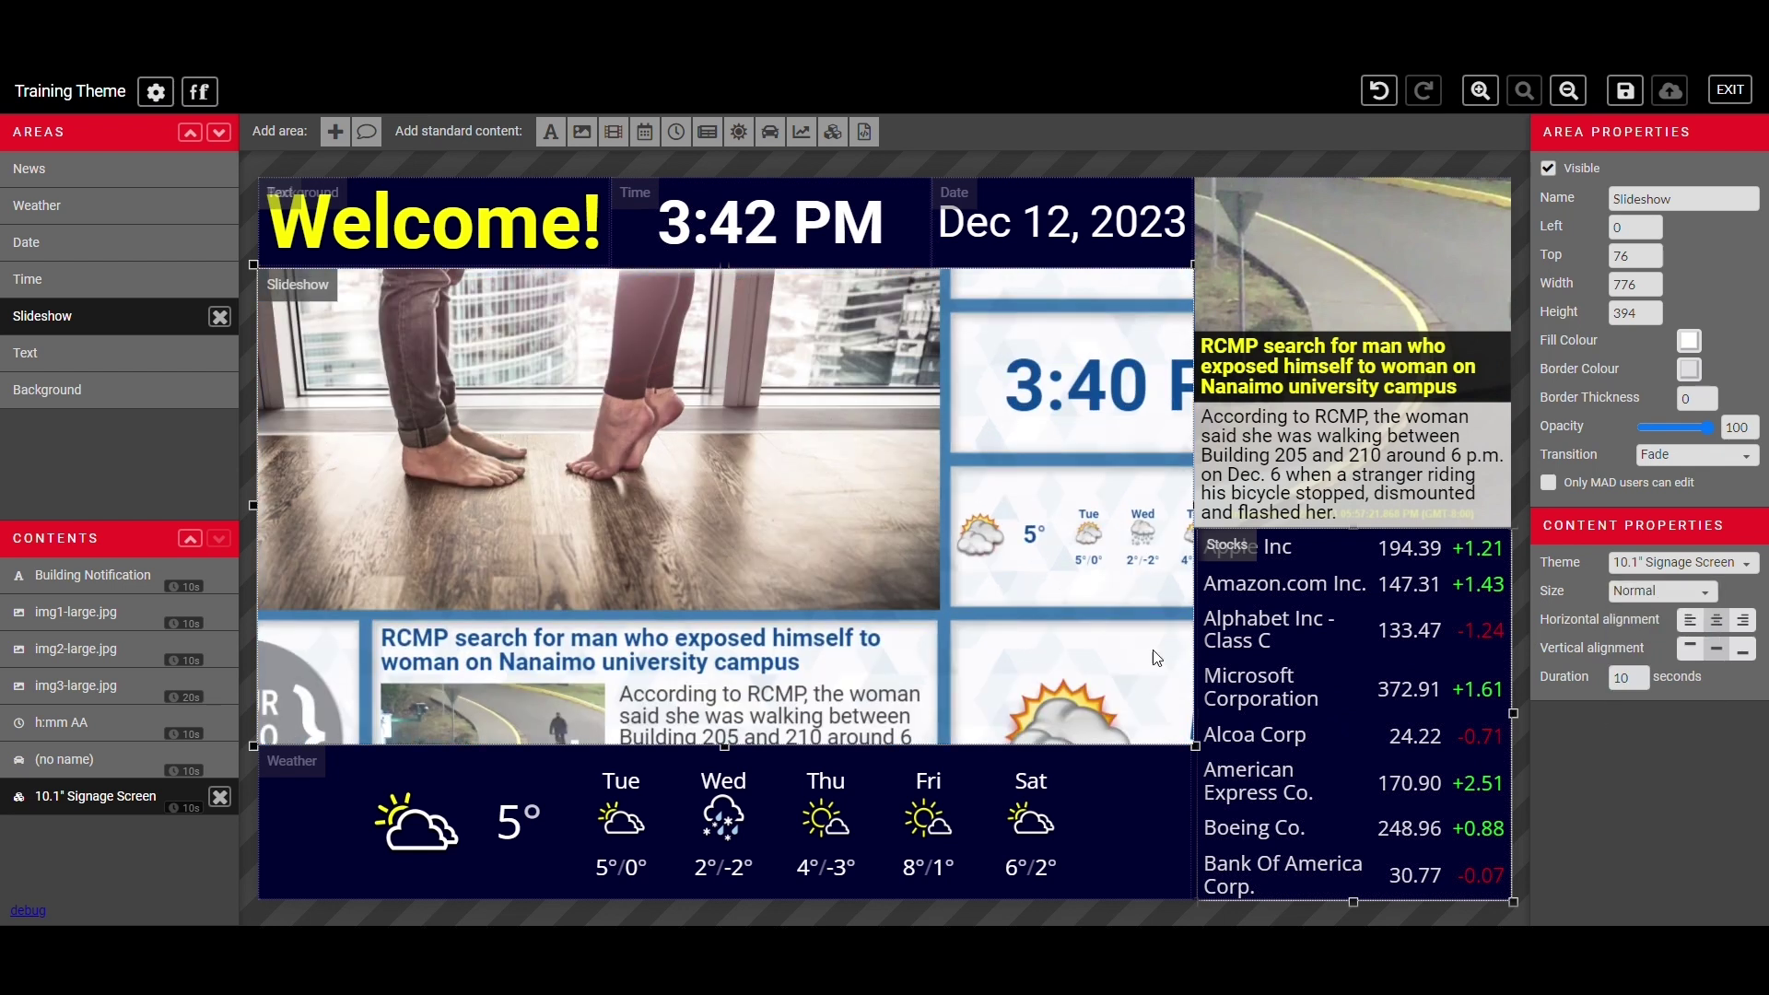
click(223, 803)
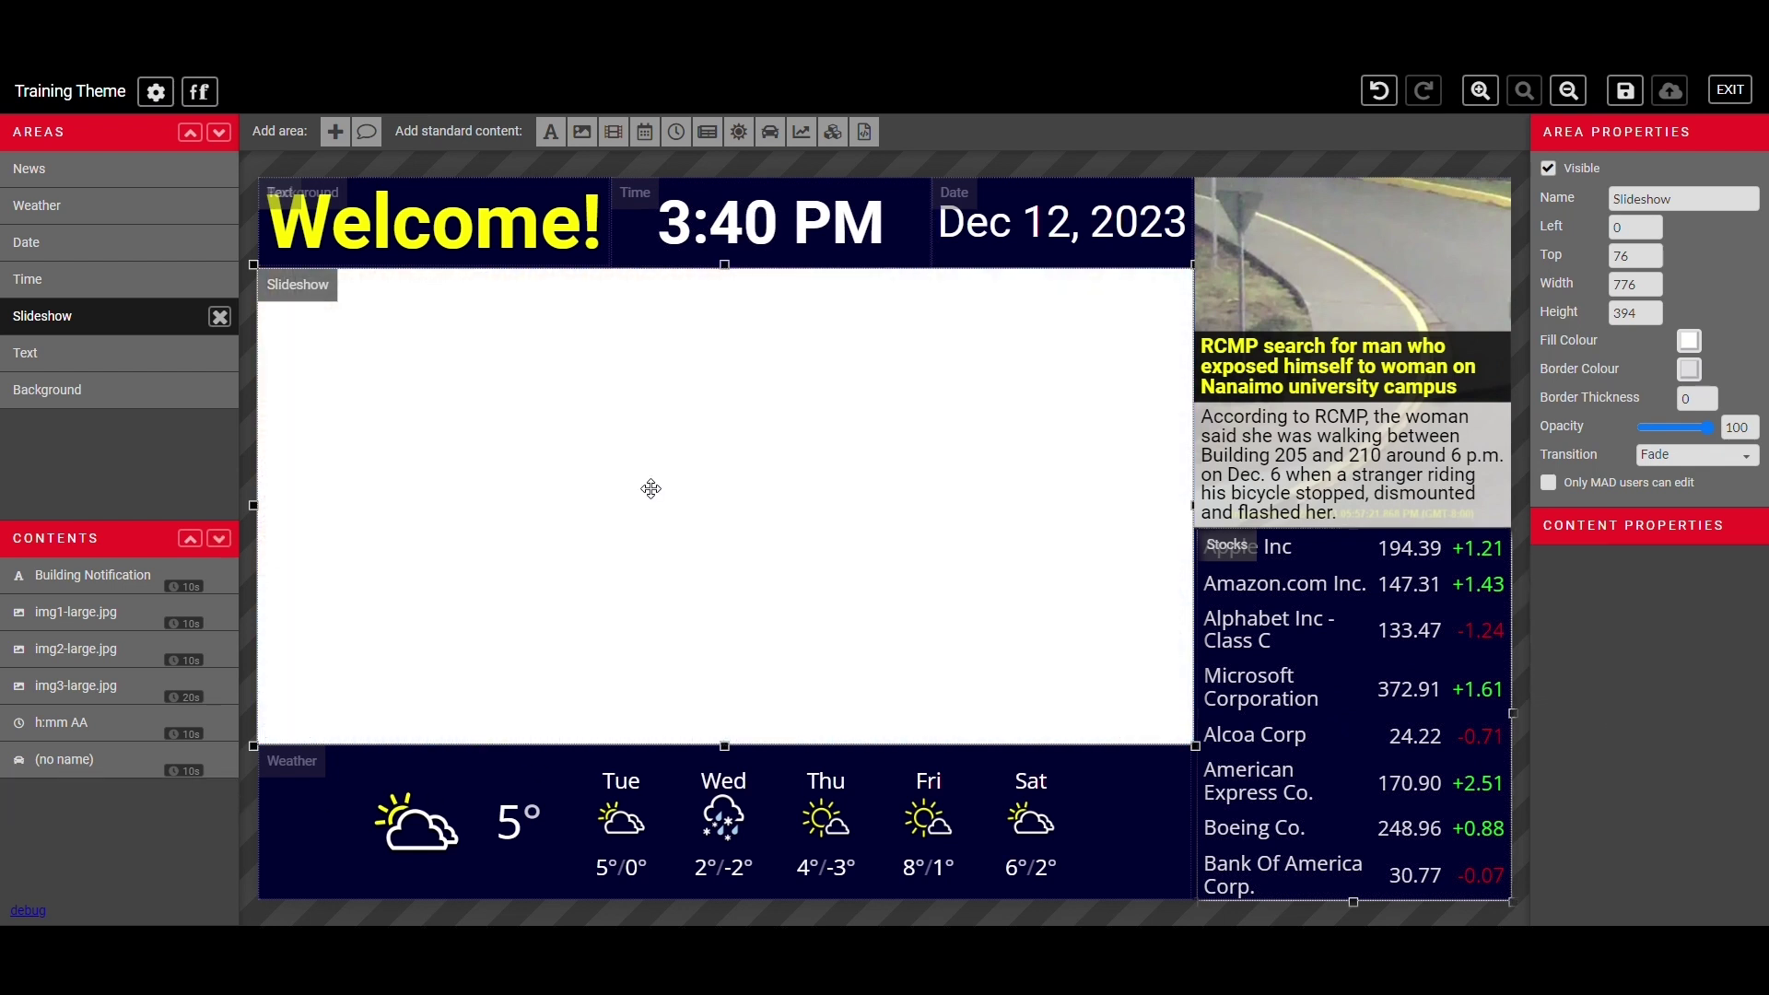
click(866, 133)
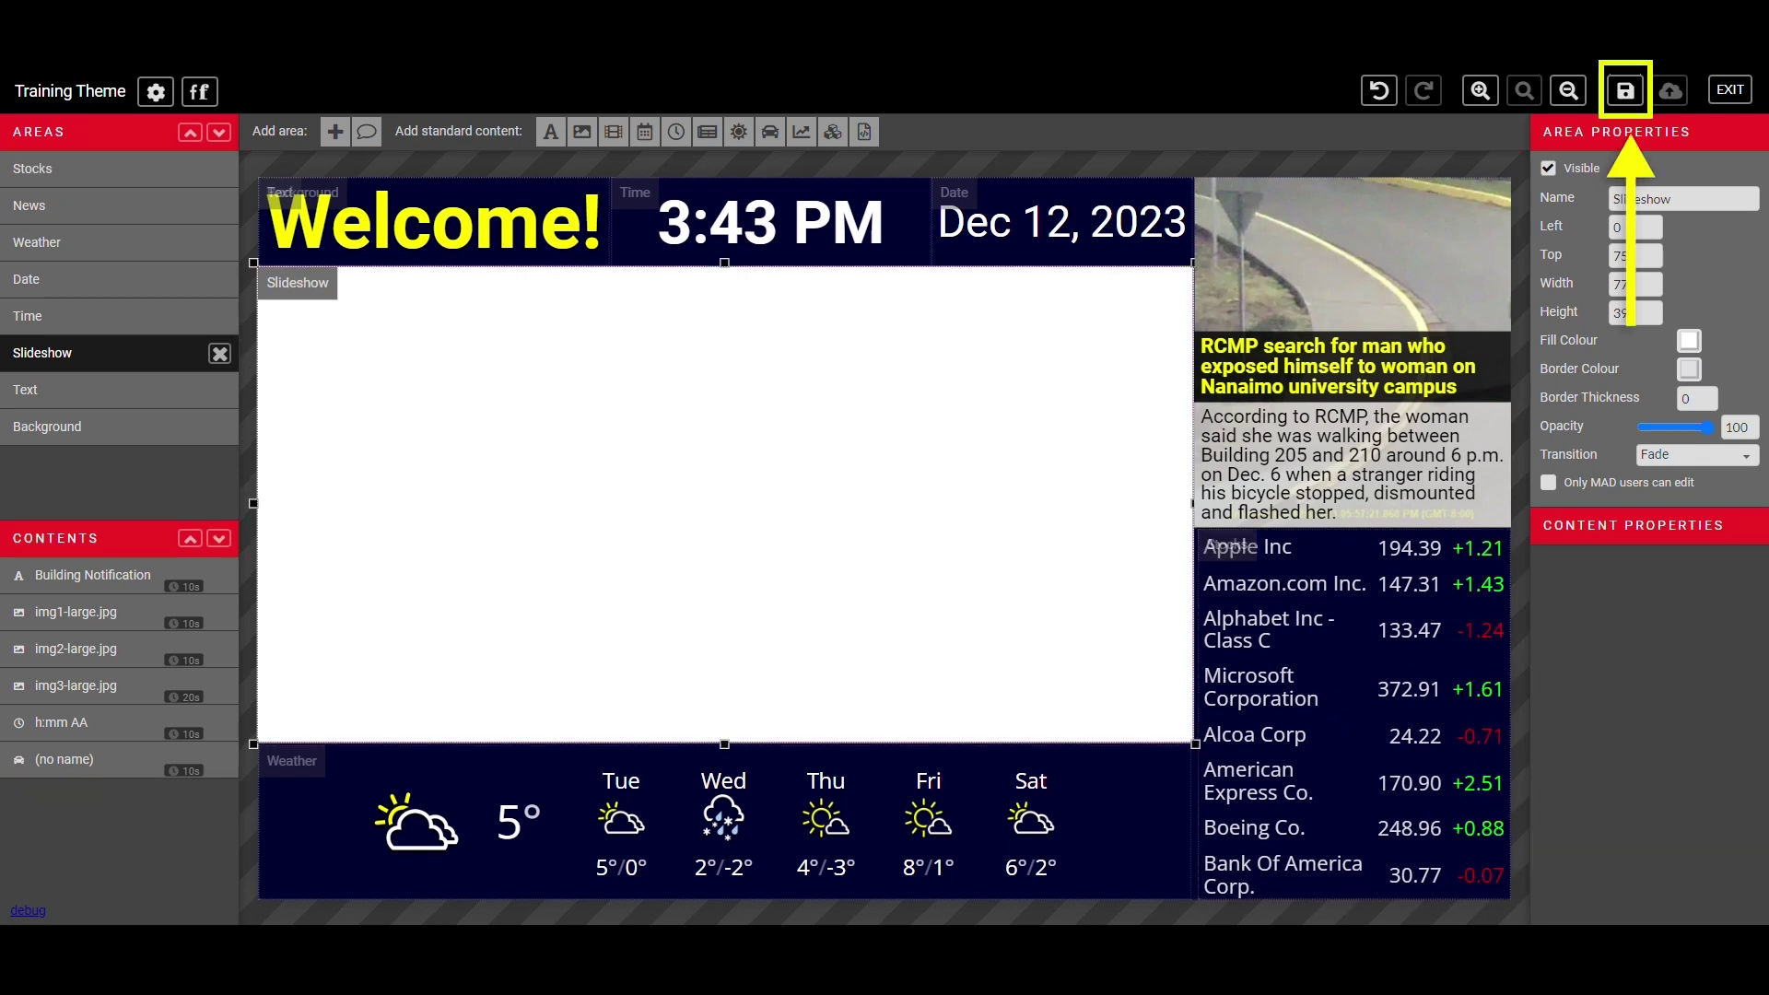
- Save the Training Theme with Ctrl+S and exit the editor back to the Themes list
key(ctrl+s)
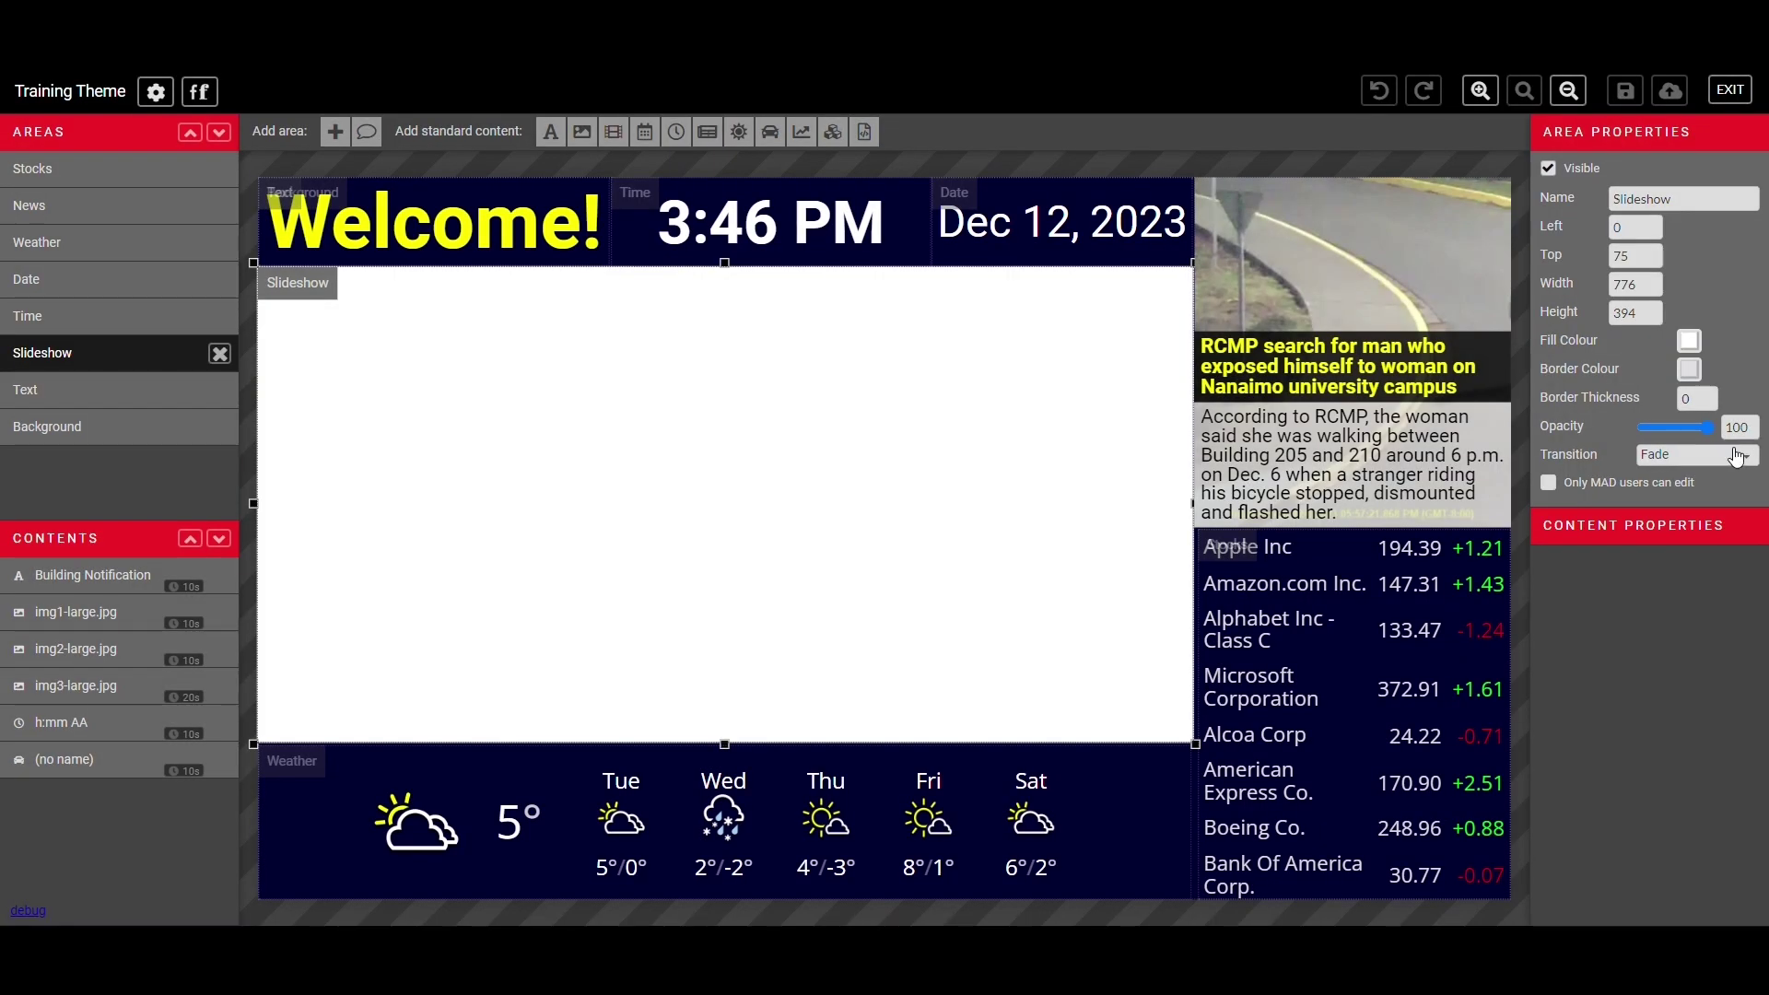
click(1732, 91)
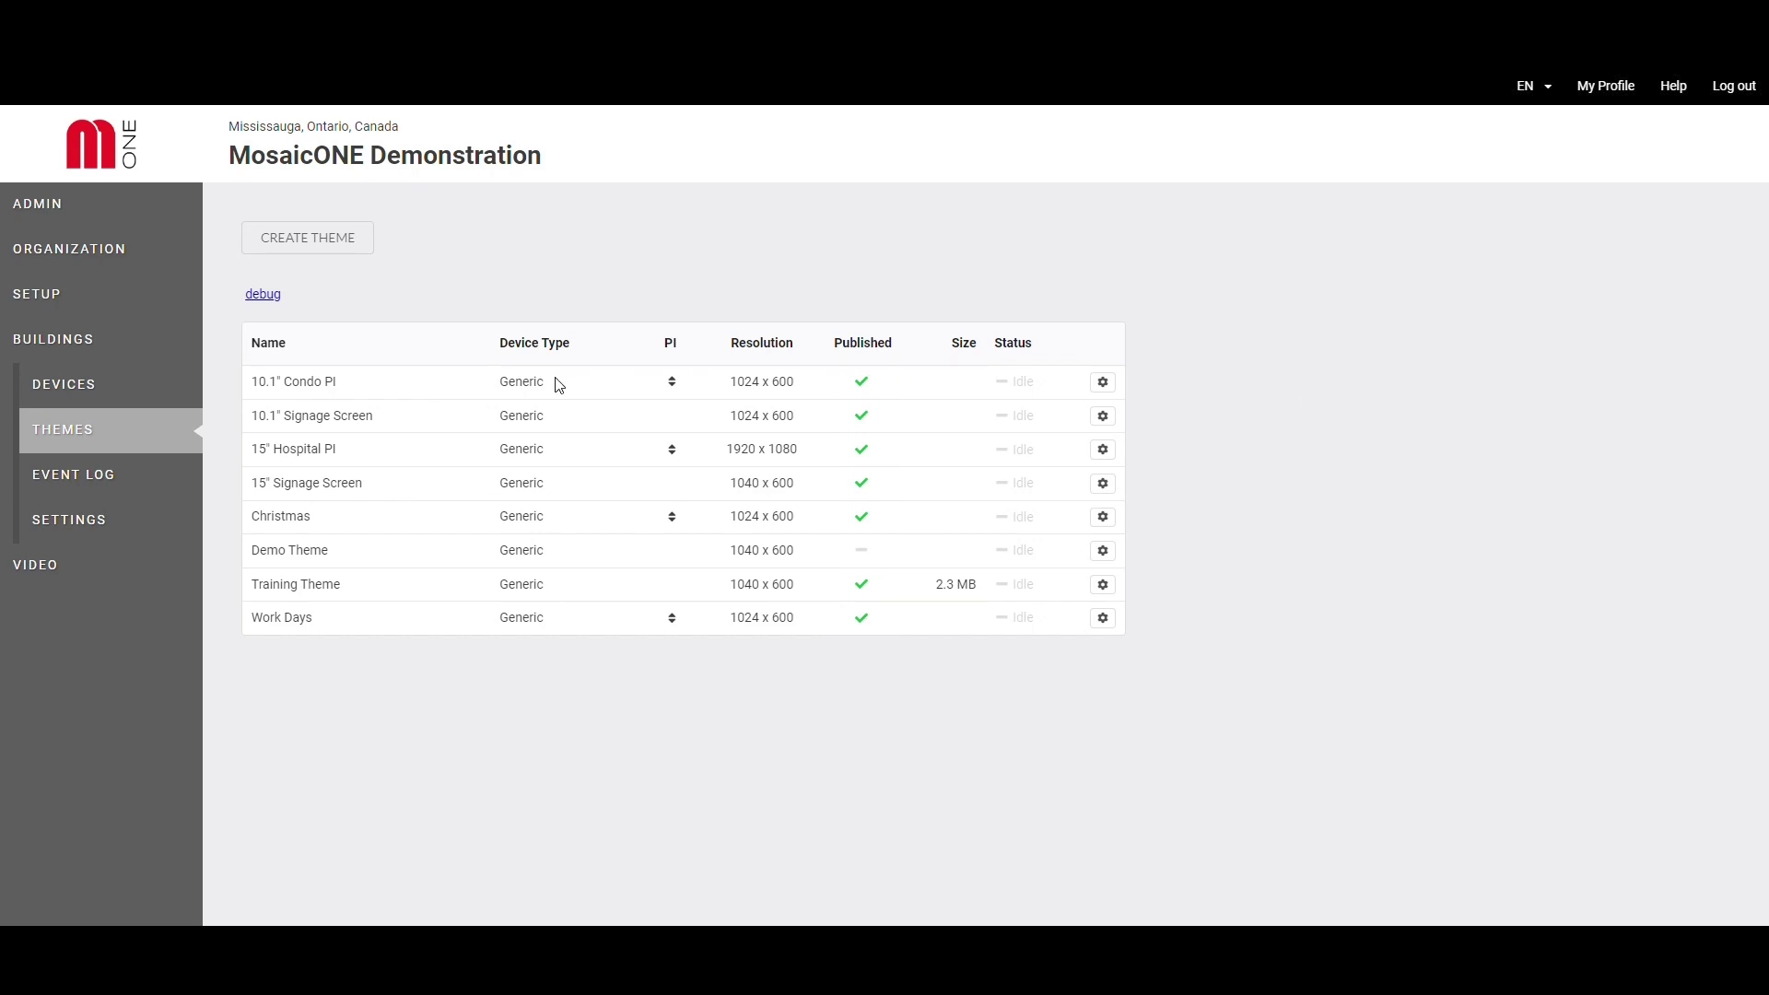
- Set Christmas as the default theme in the Matisse 10.1" Screen's display schedule
click(82, 387)
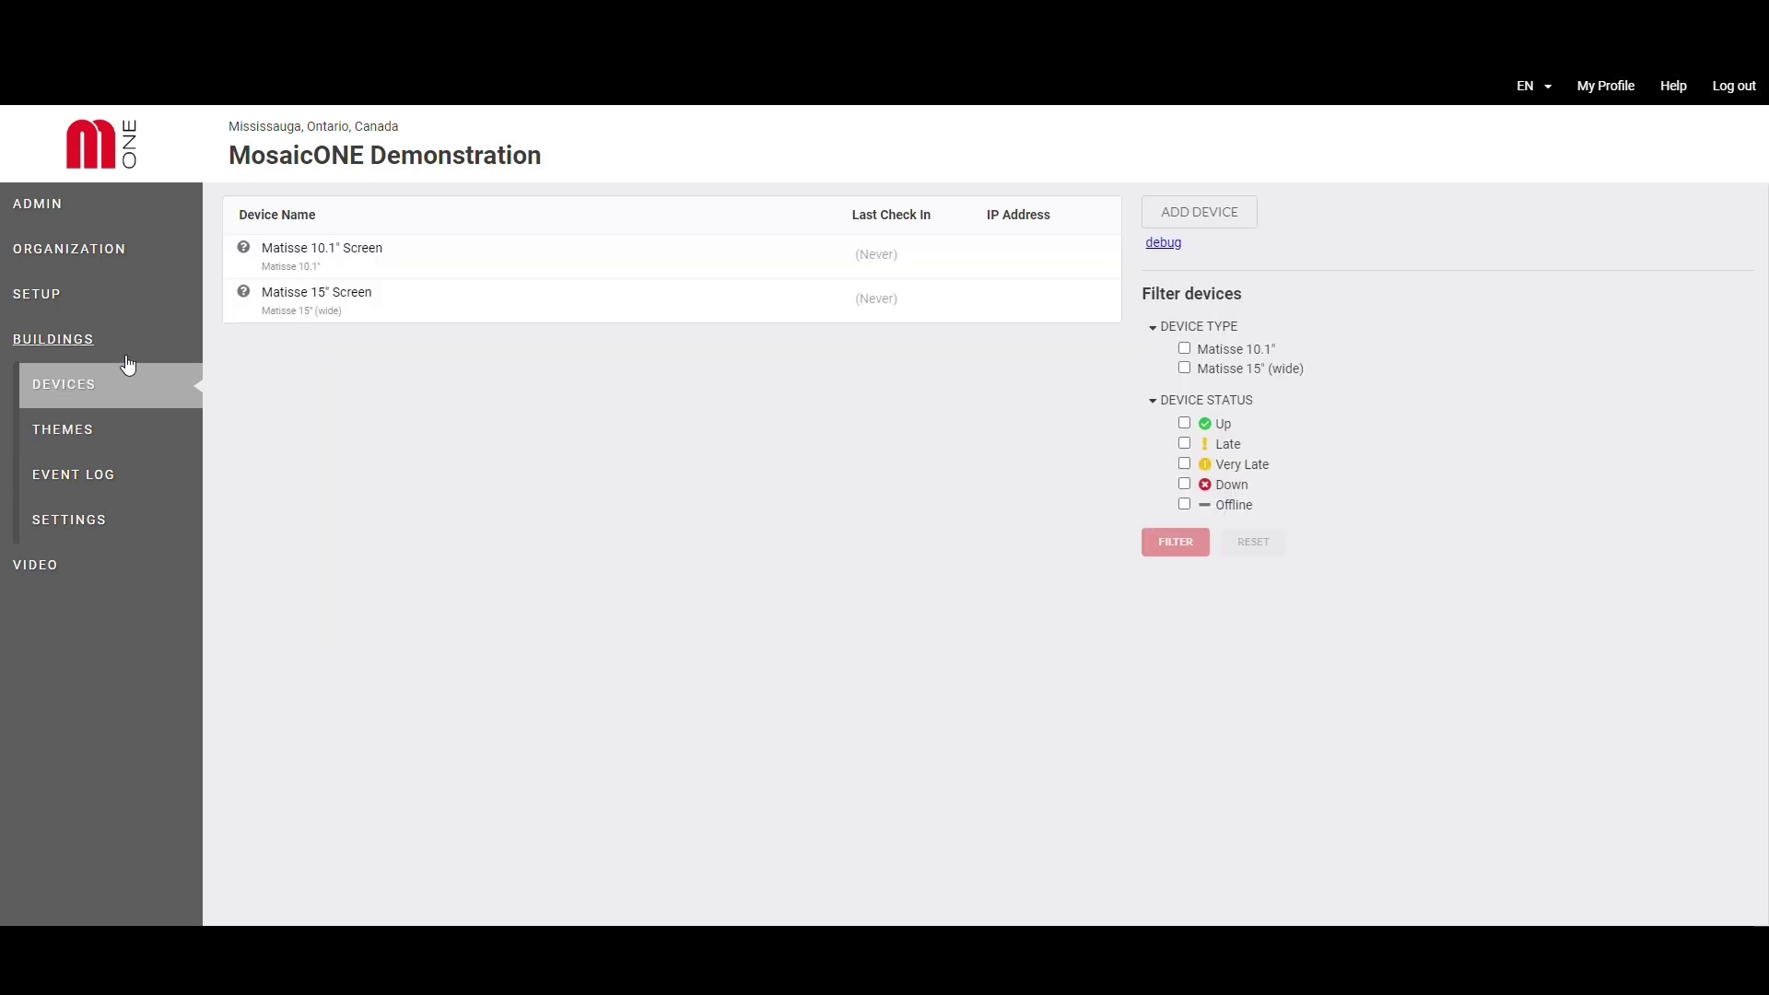
click(322, 255)
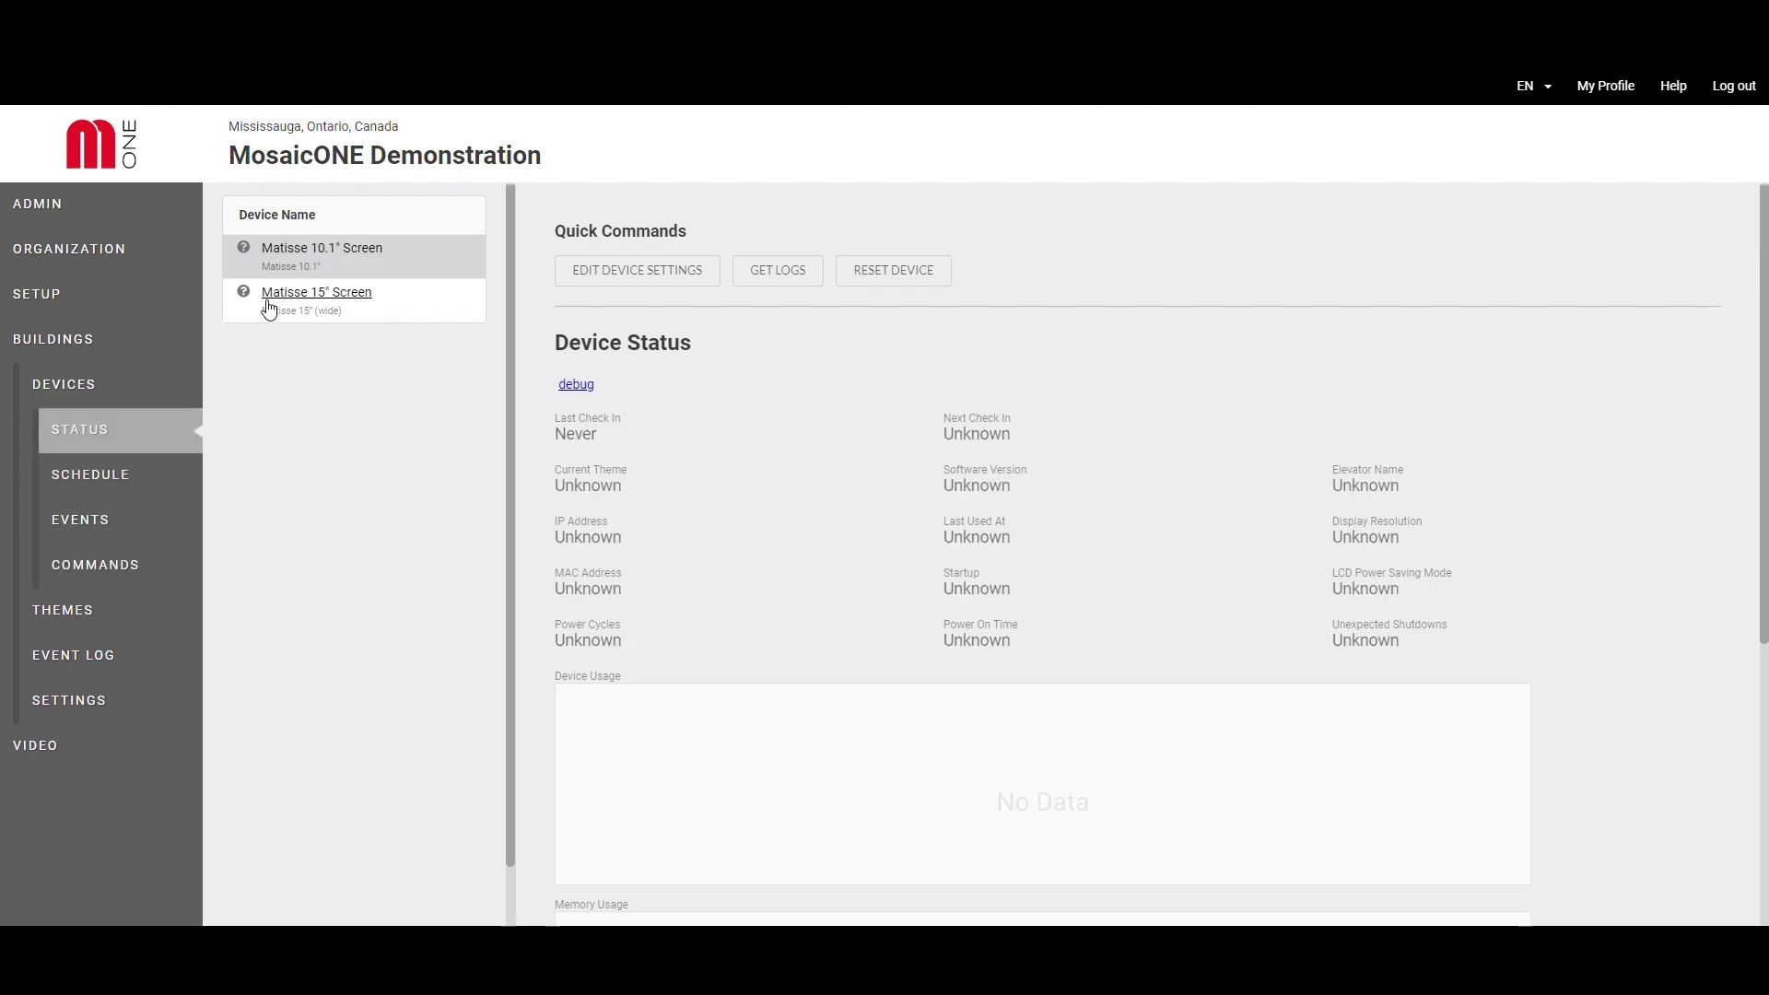
click(124, 473)
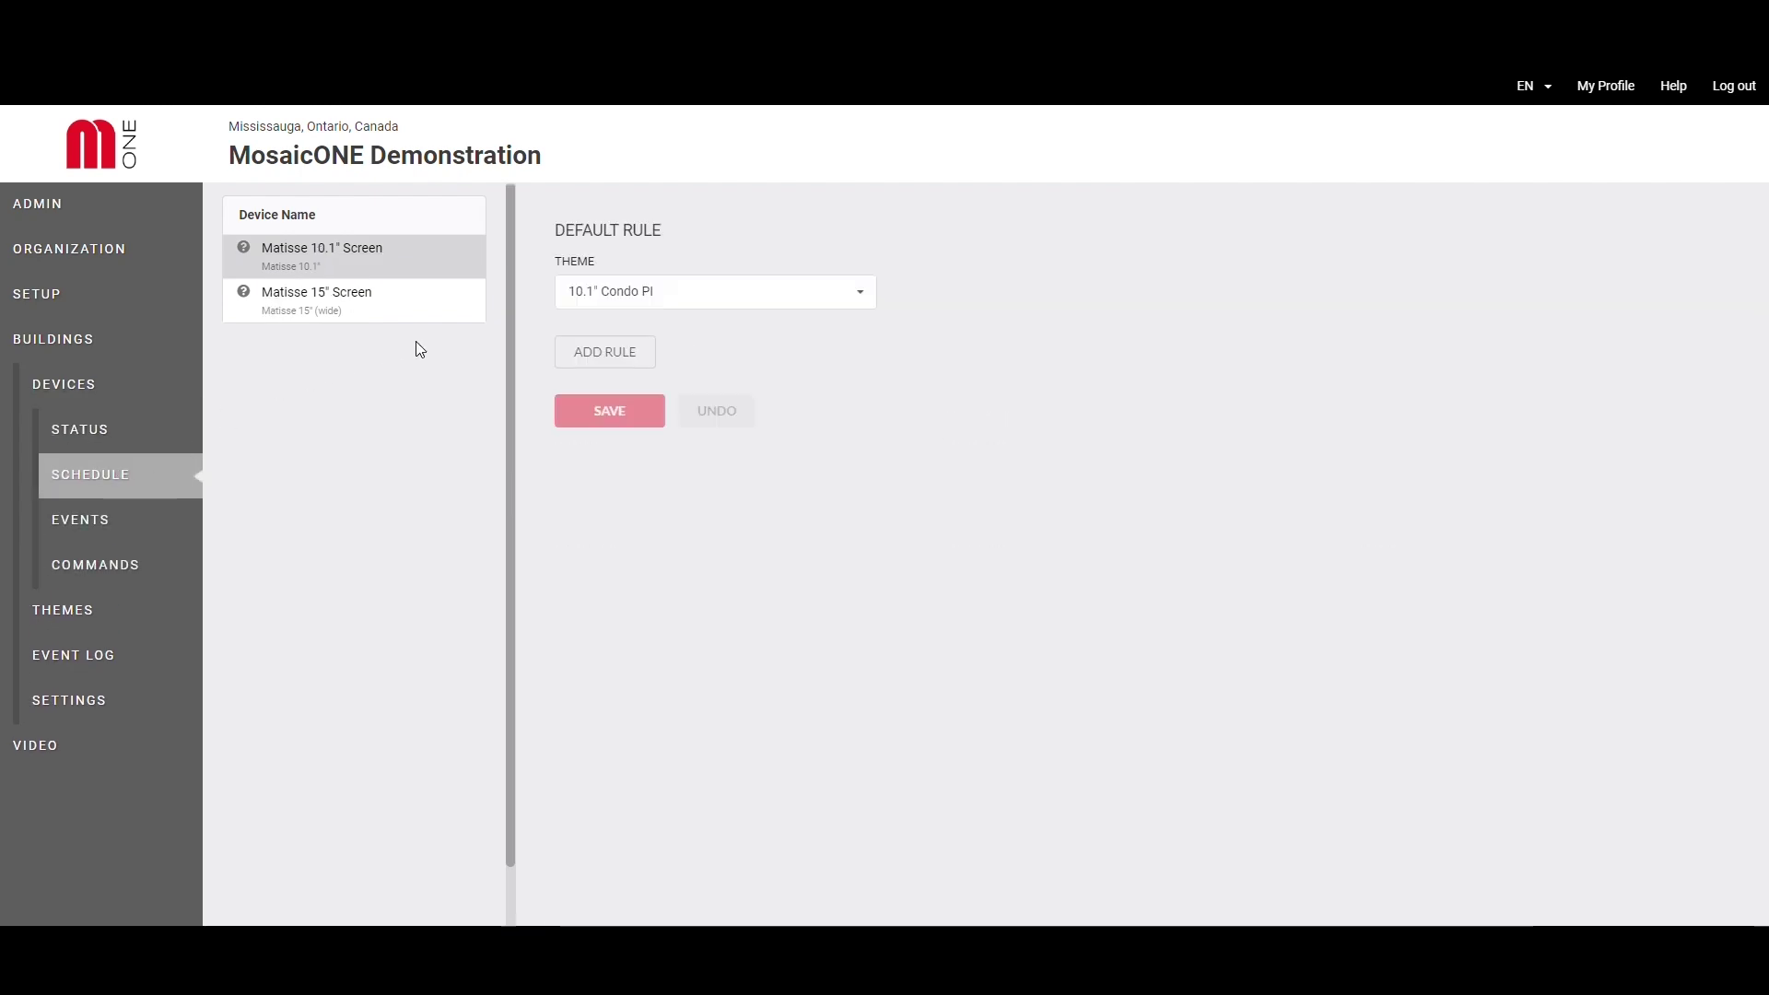
click(614, 293)
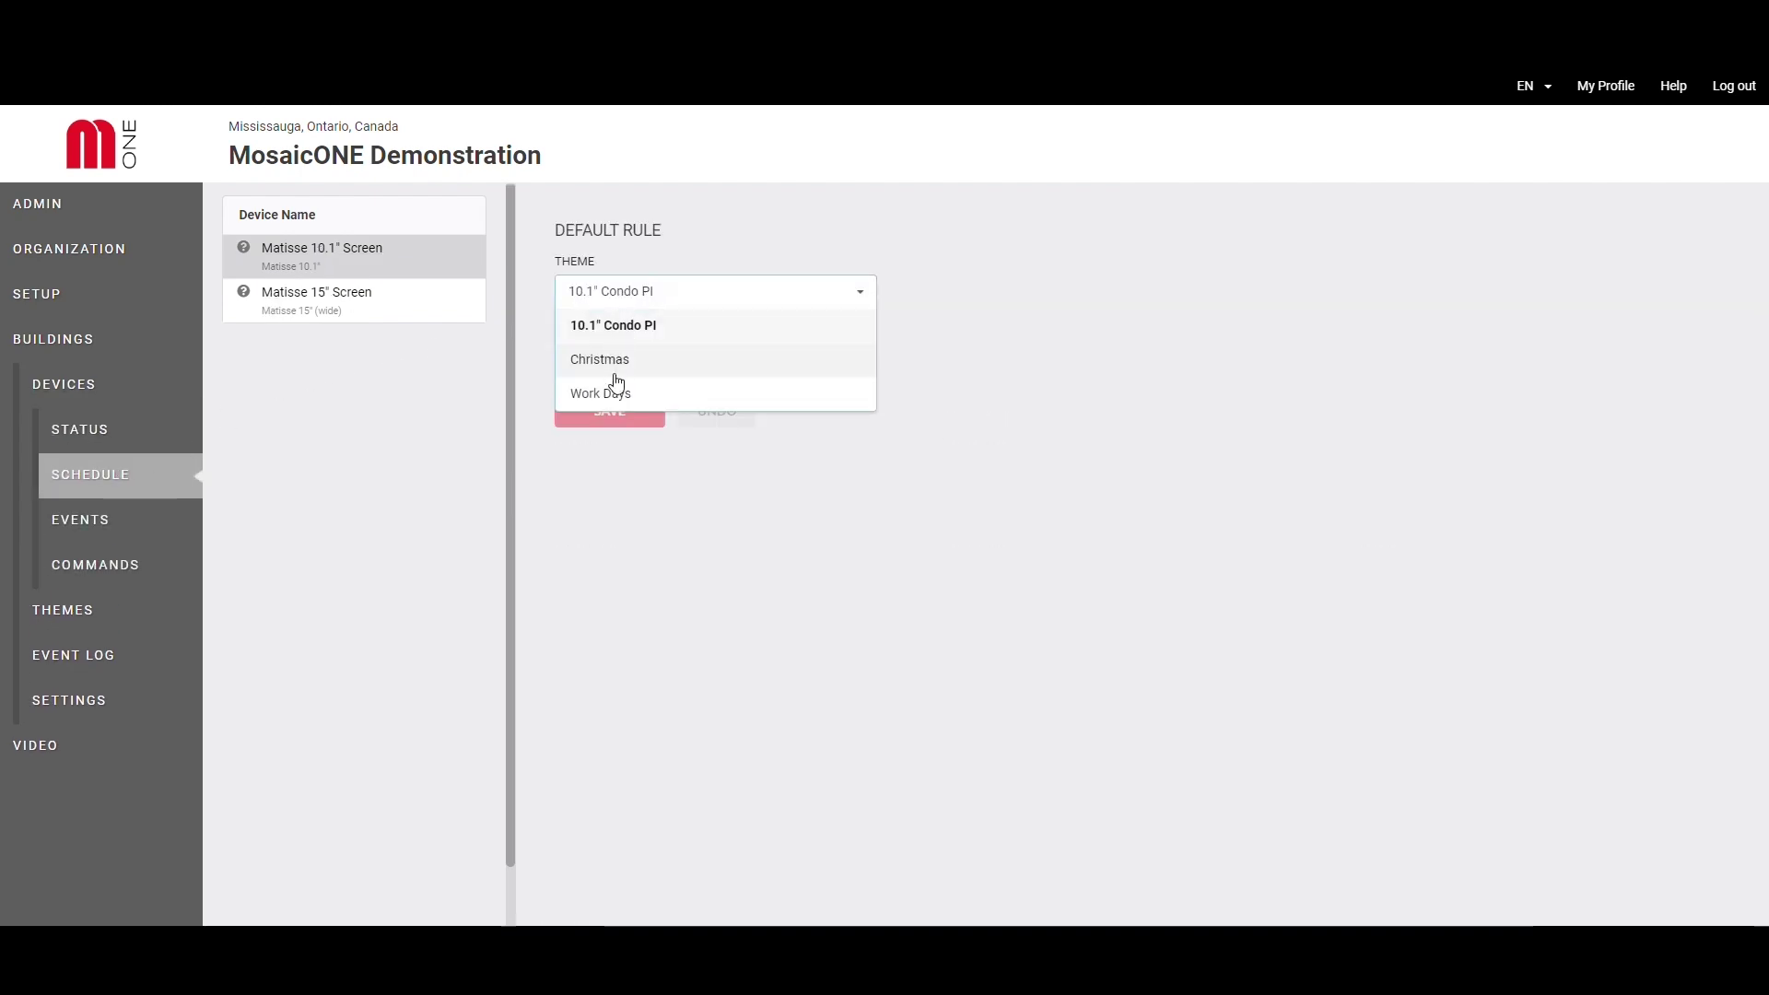
click(636, 374)
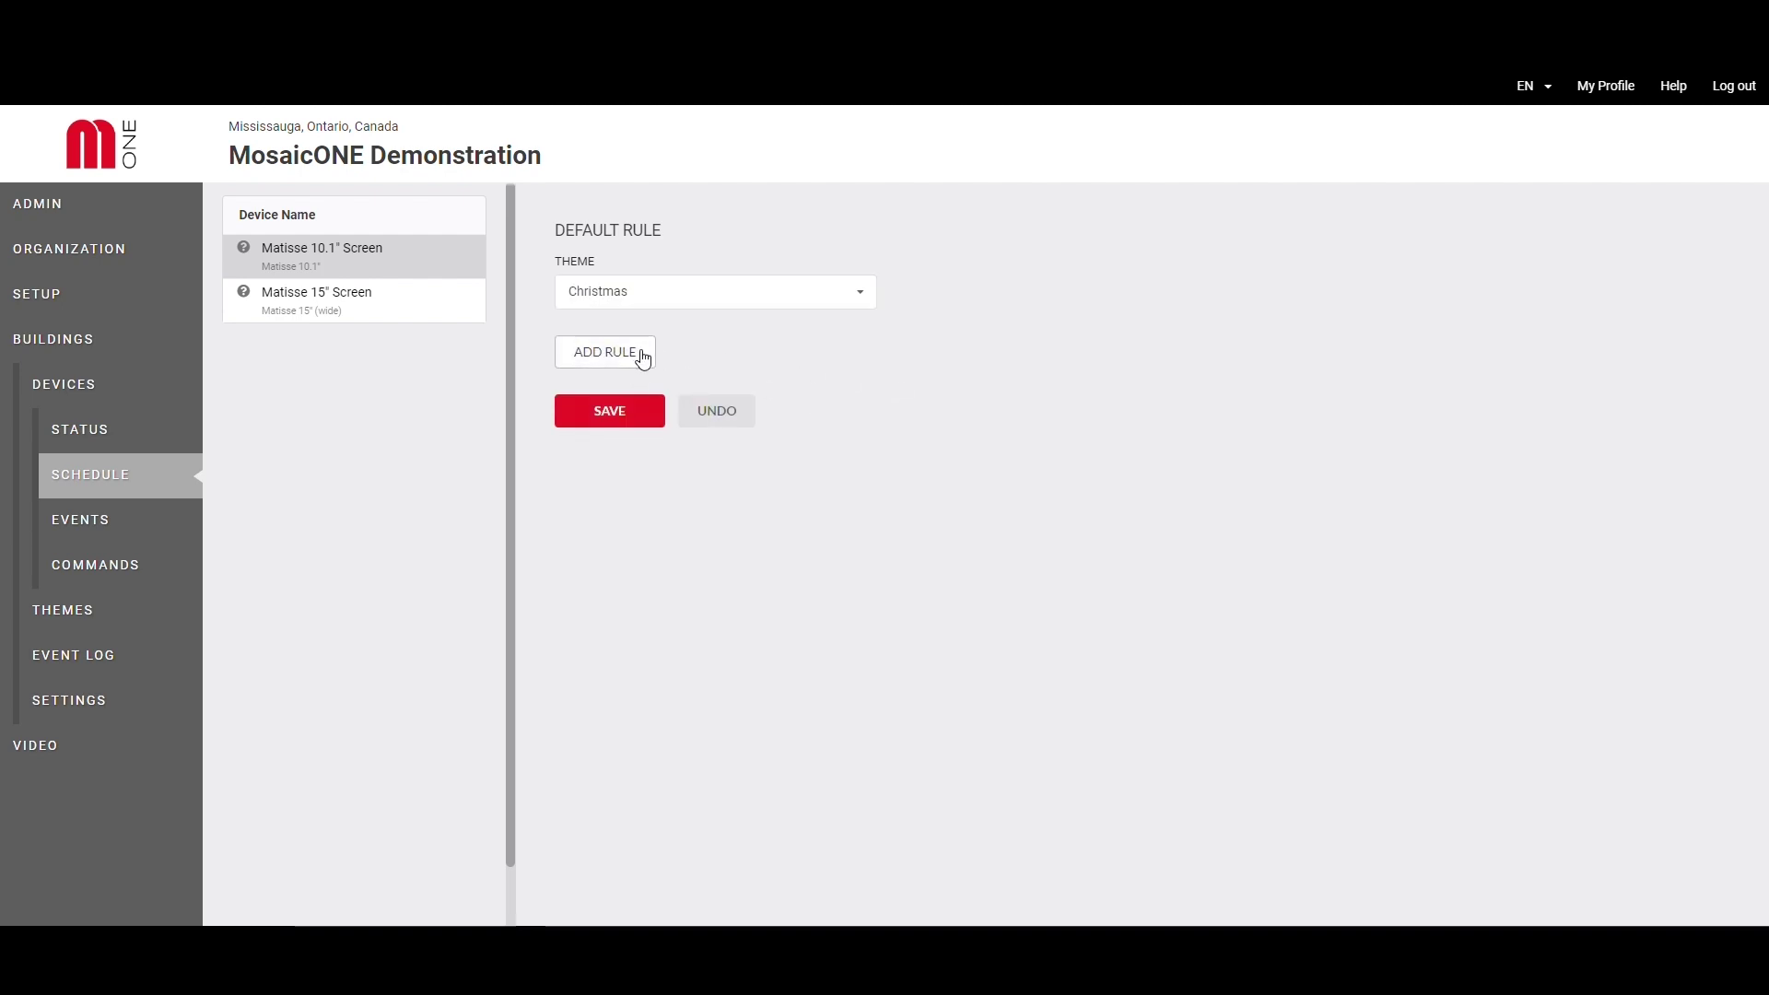
- Add schedule rule #2 showing 10.1" Condo PI over a Jan 2024 date range on Monday, Wednesday and Friday
click(641, 357)
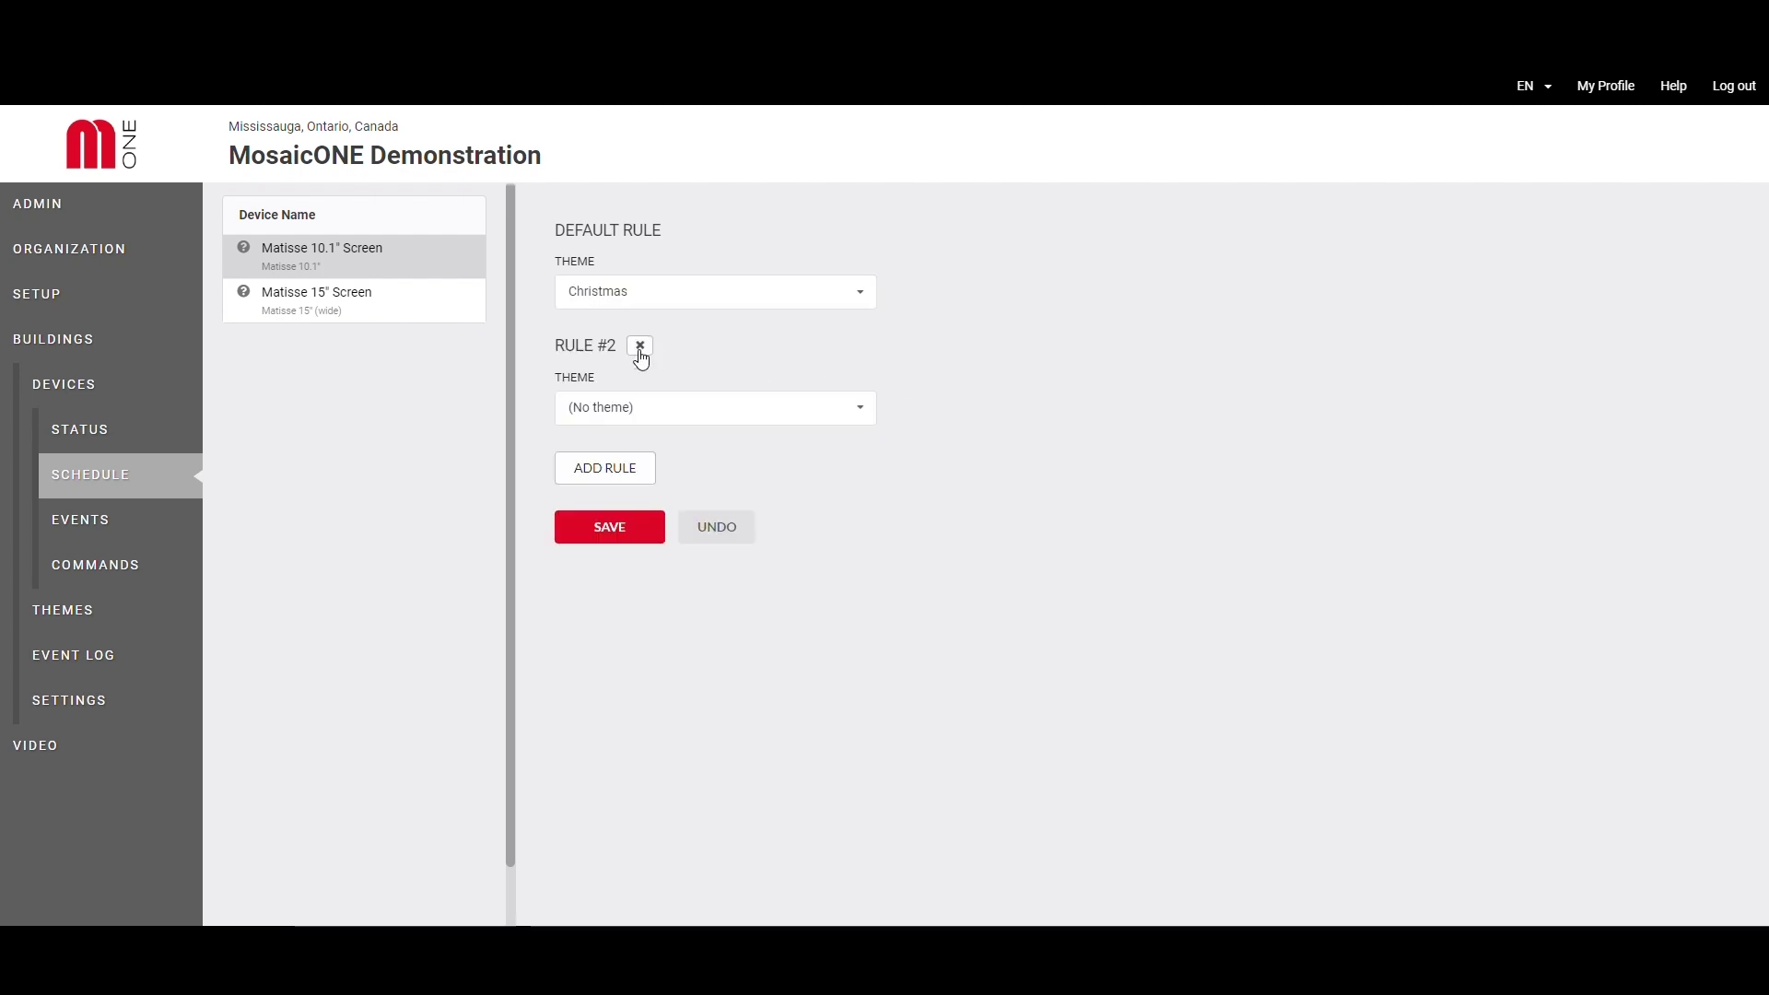
click(653, 424)
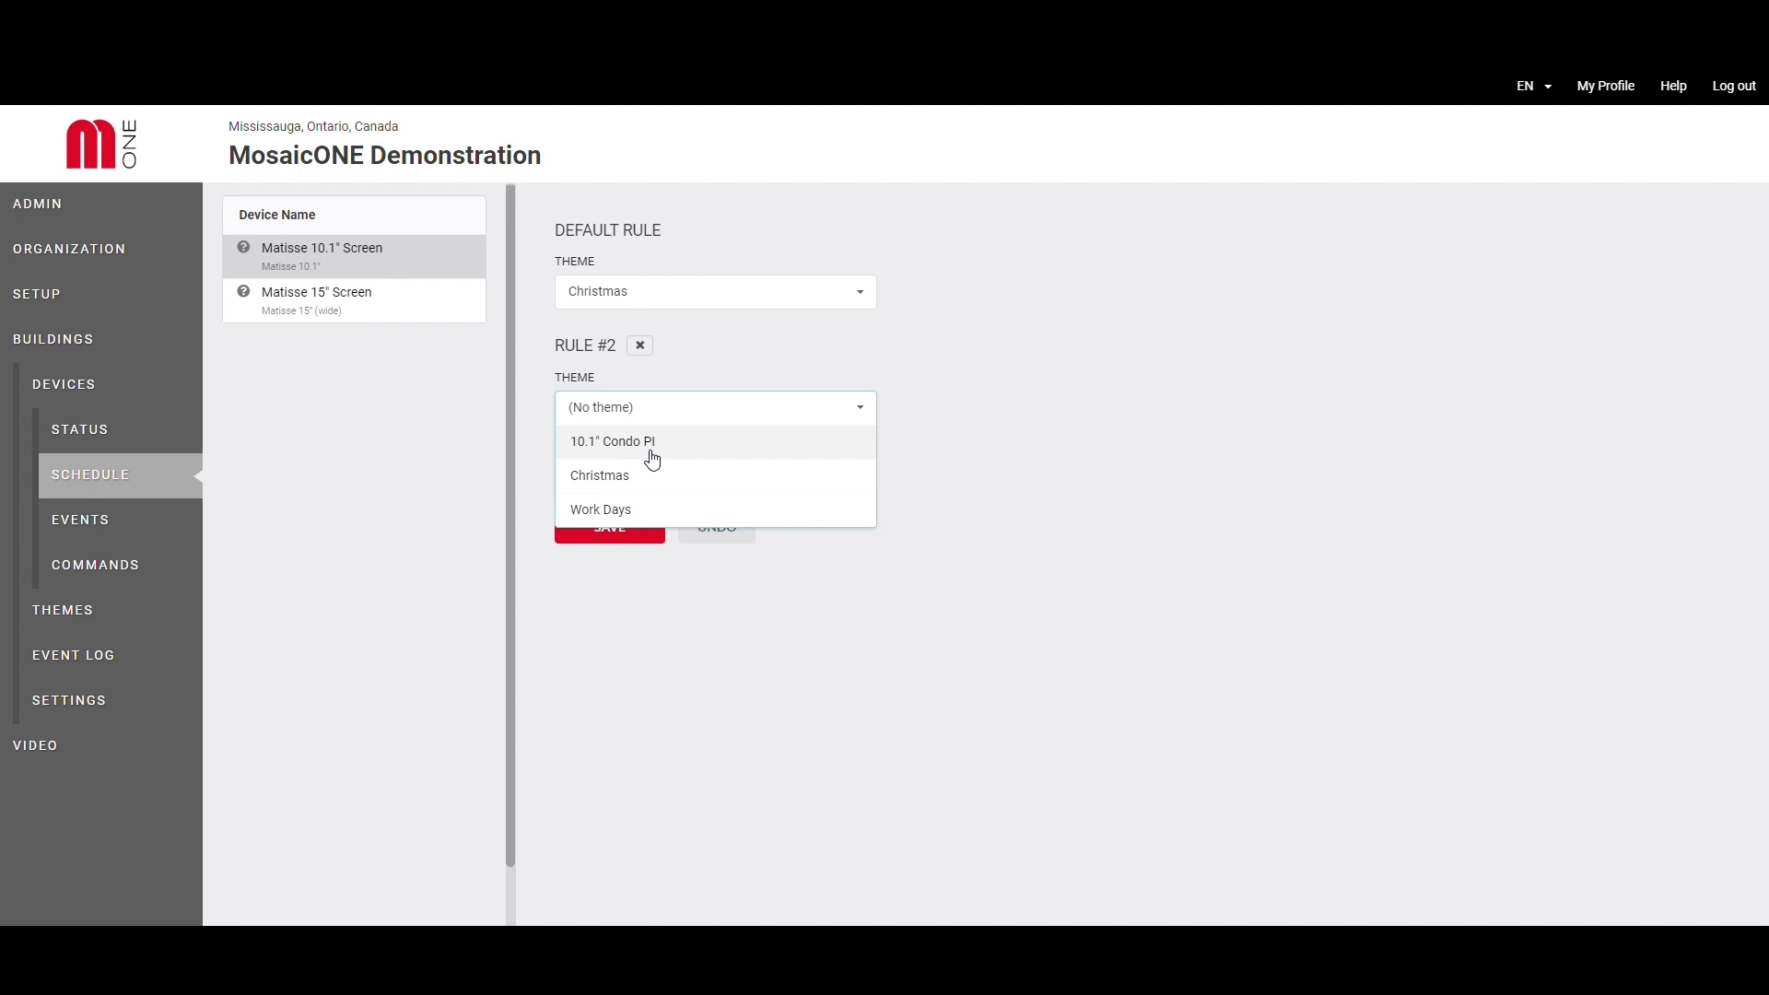
click(653, 458)
click(650, 450)
click(771, 486)
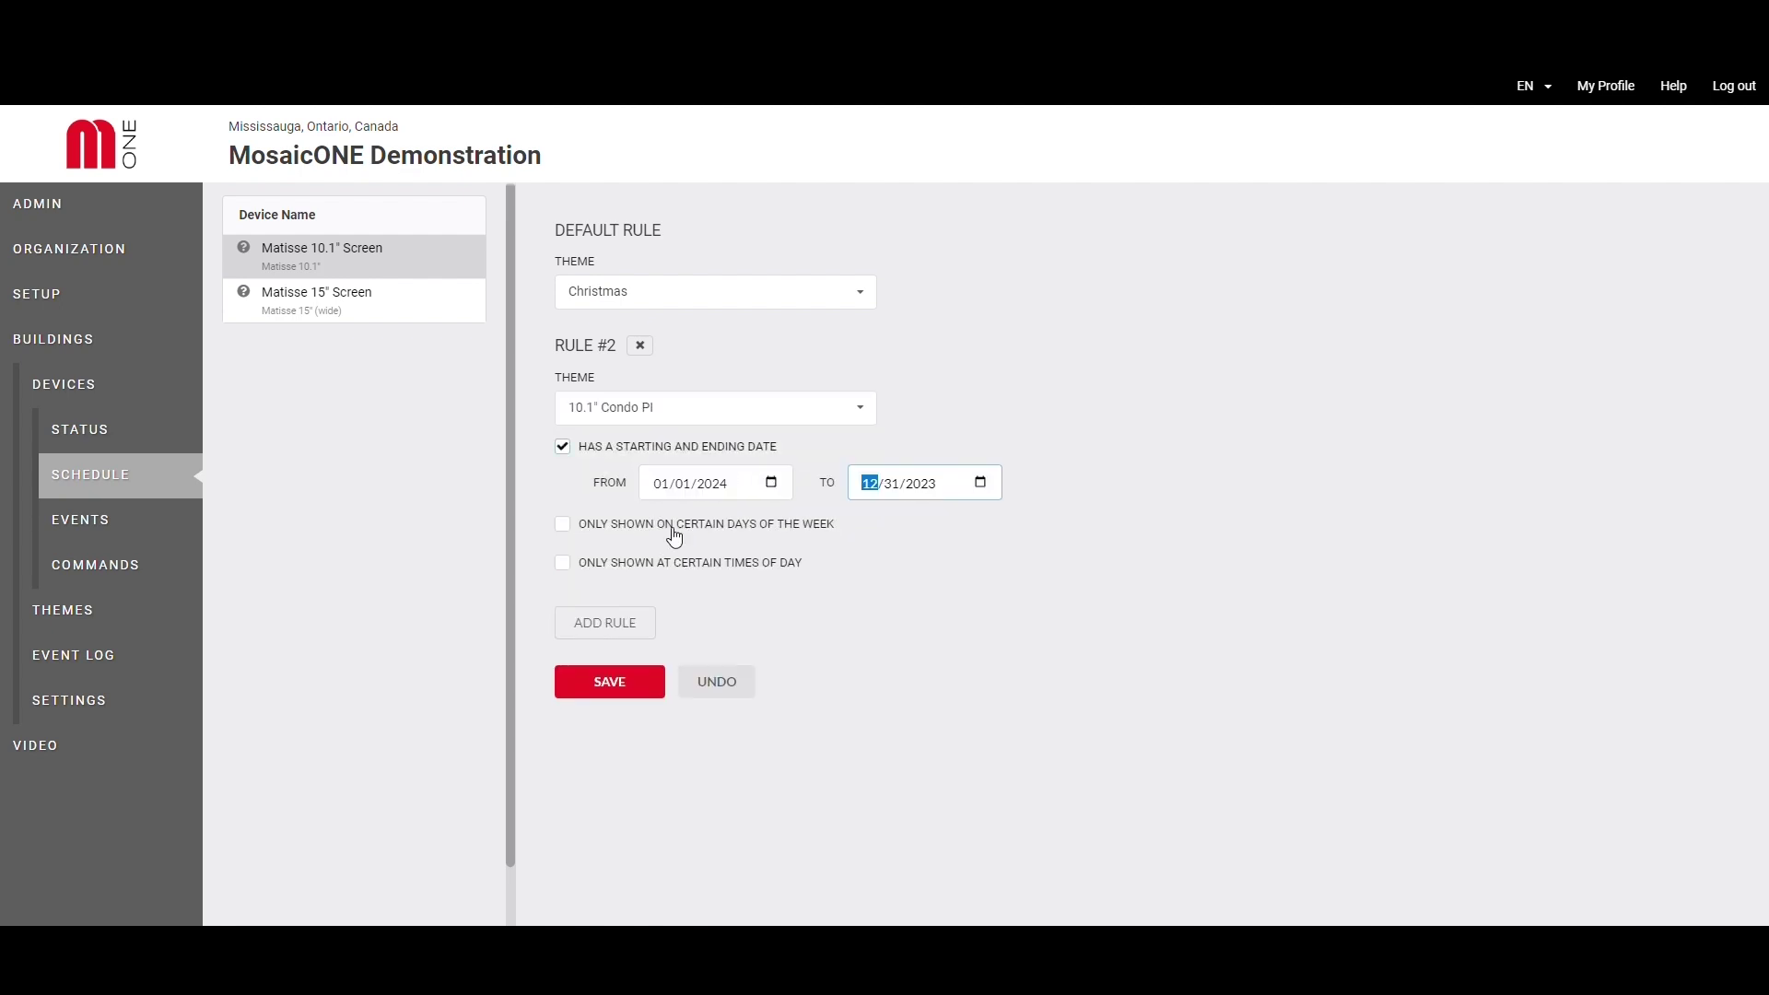
click(672, 525)
click(681, 558)
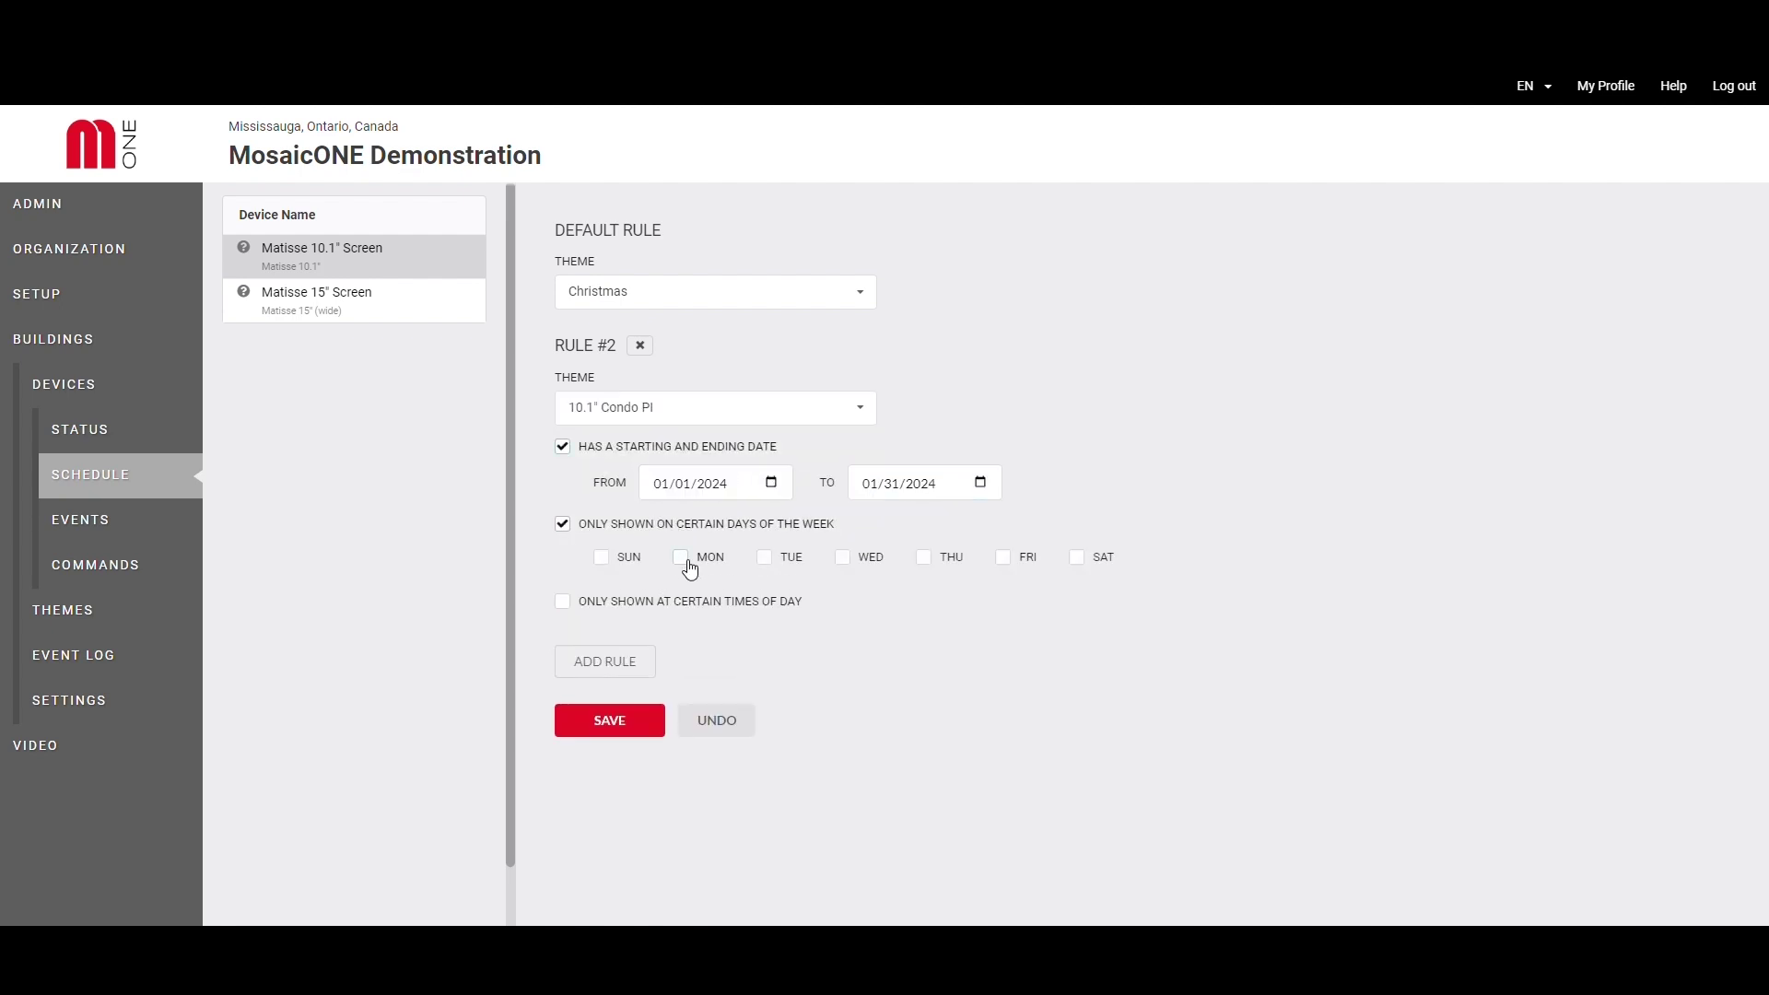
click(1004, 558)
- Limit rule #2 to the times 08:30 to 09:30 AM
click(622, 606)
click(770, 638)
text(0830)
click(980, 642)
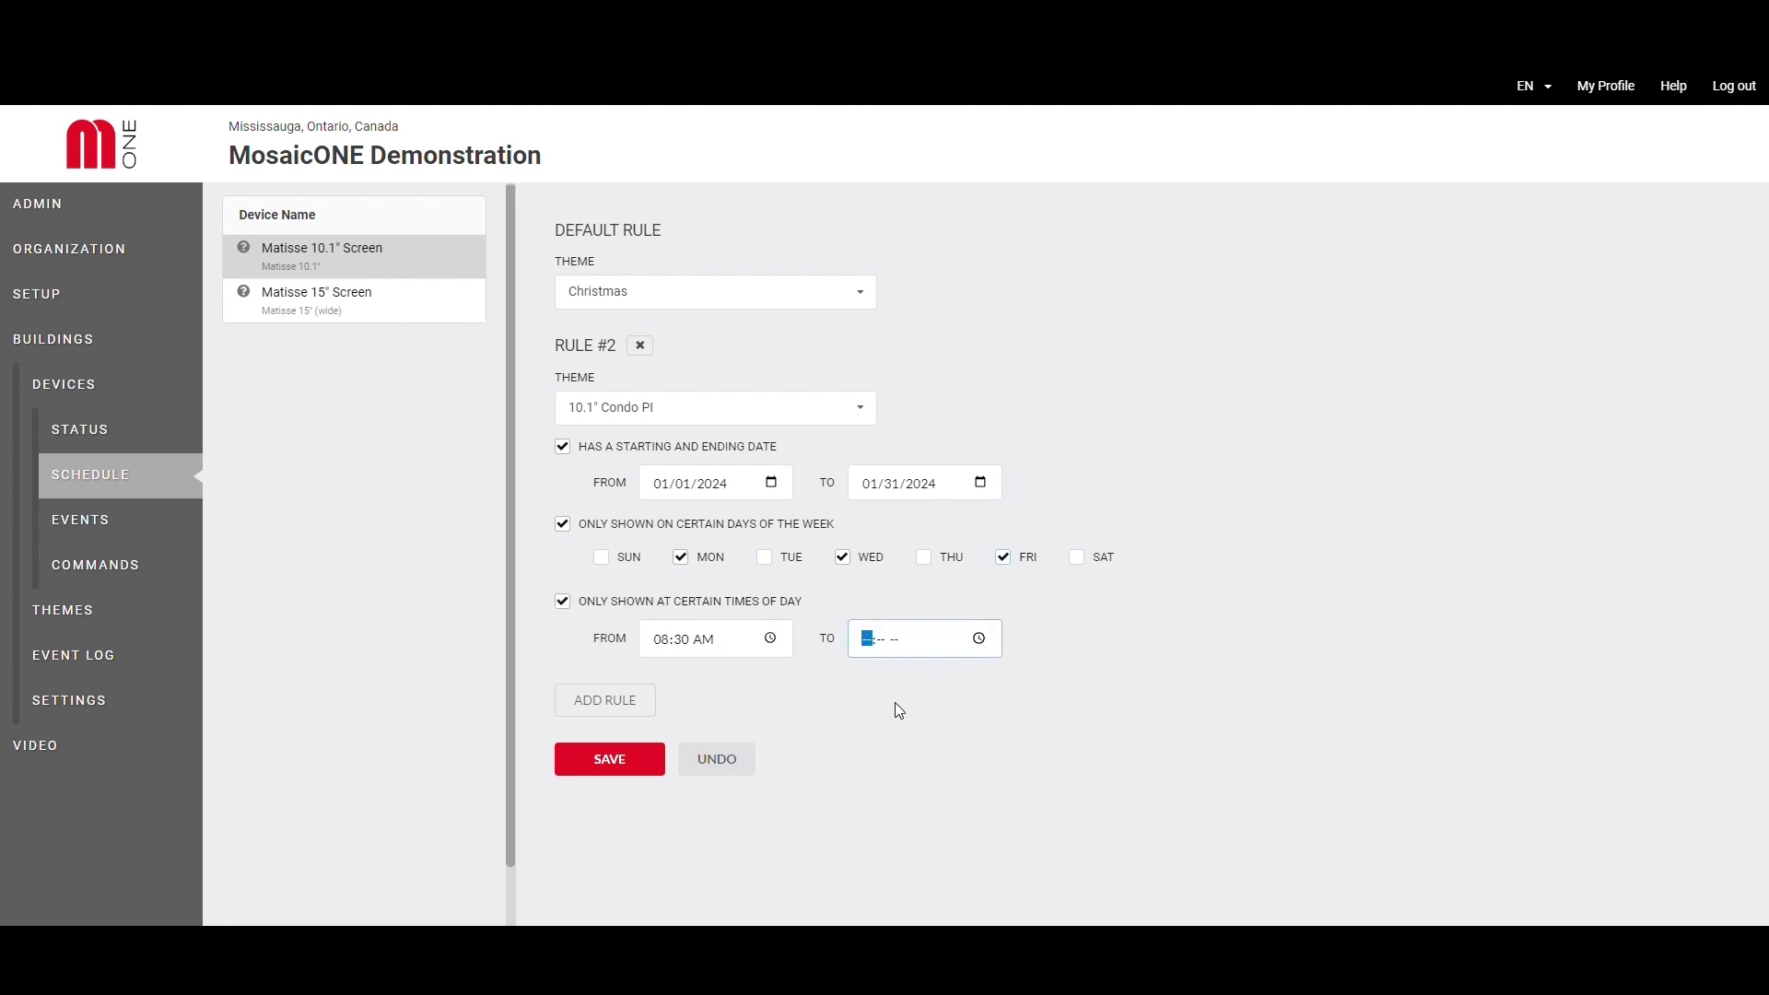
text(0950pa)
click(1092, 711)
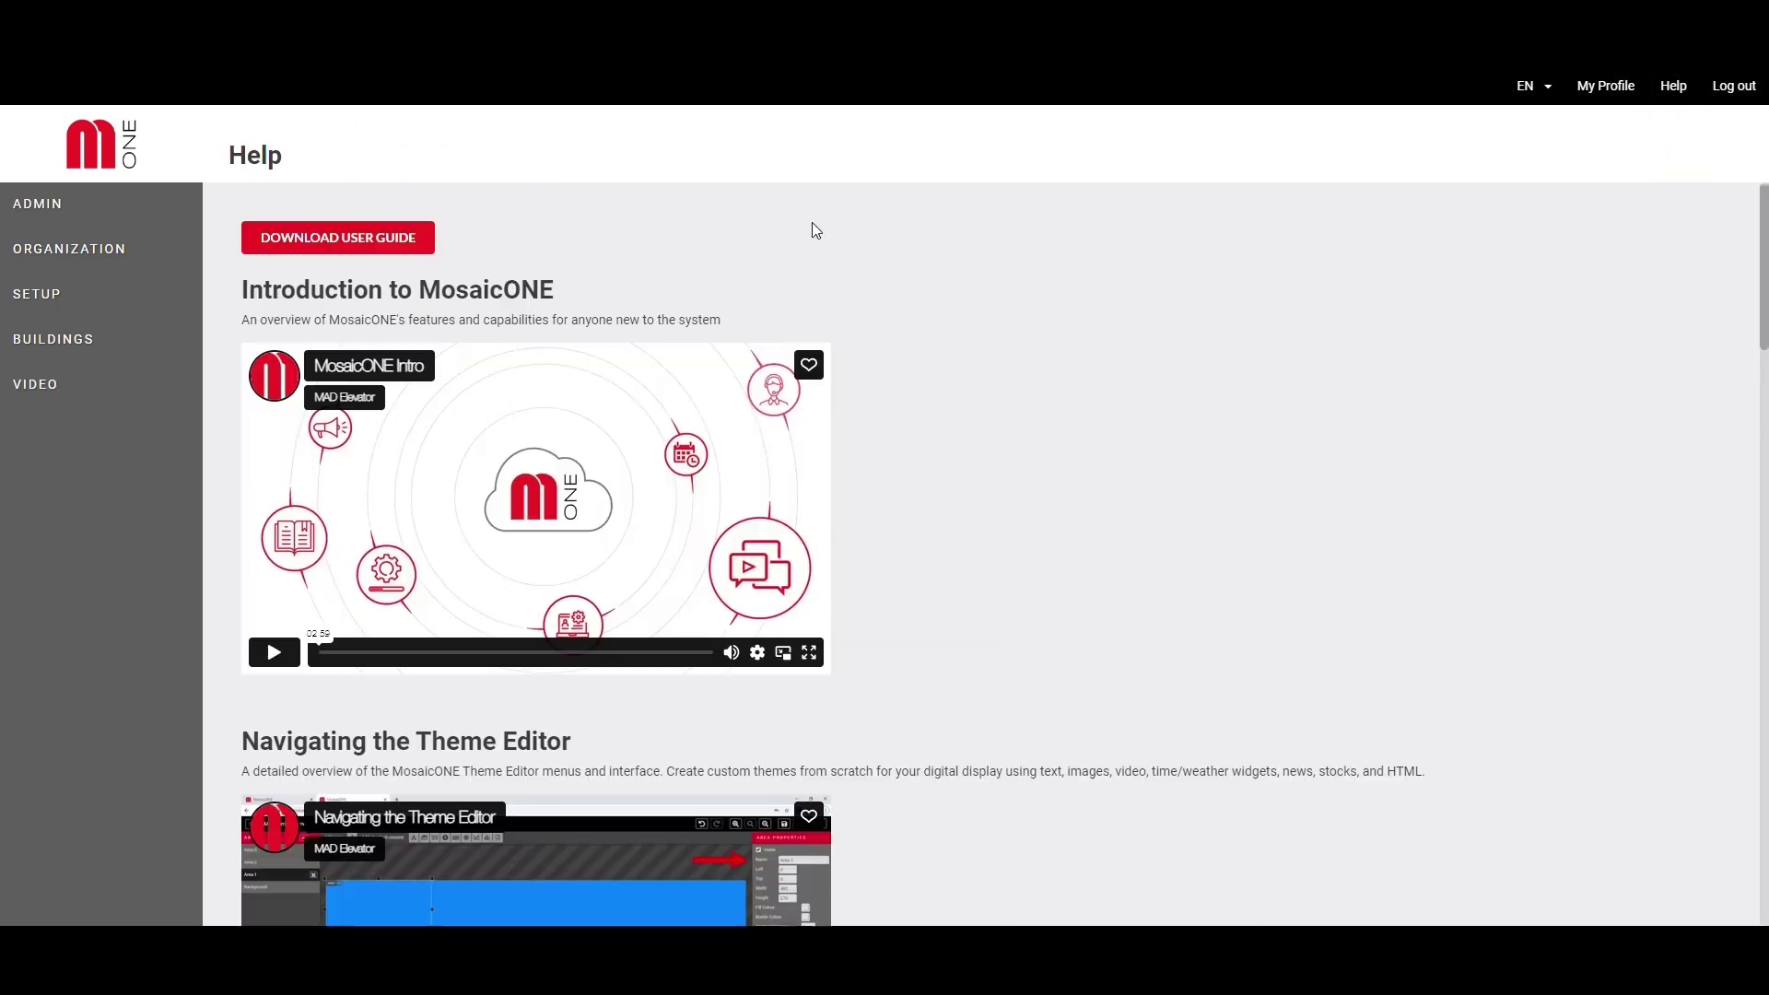
- Open the MosaicONE user guide PDF from the Help page
scroll(1553, 443, down, 6)
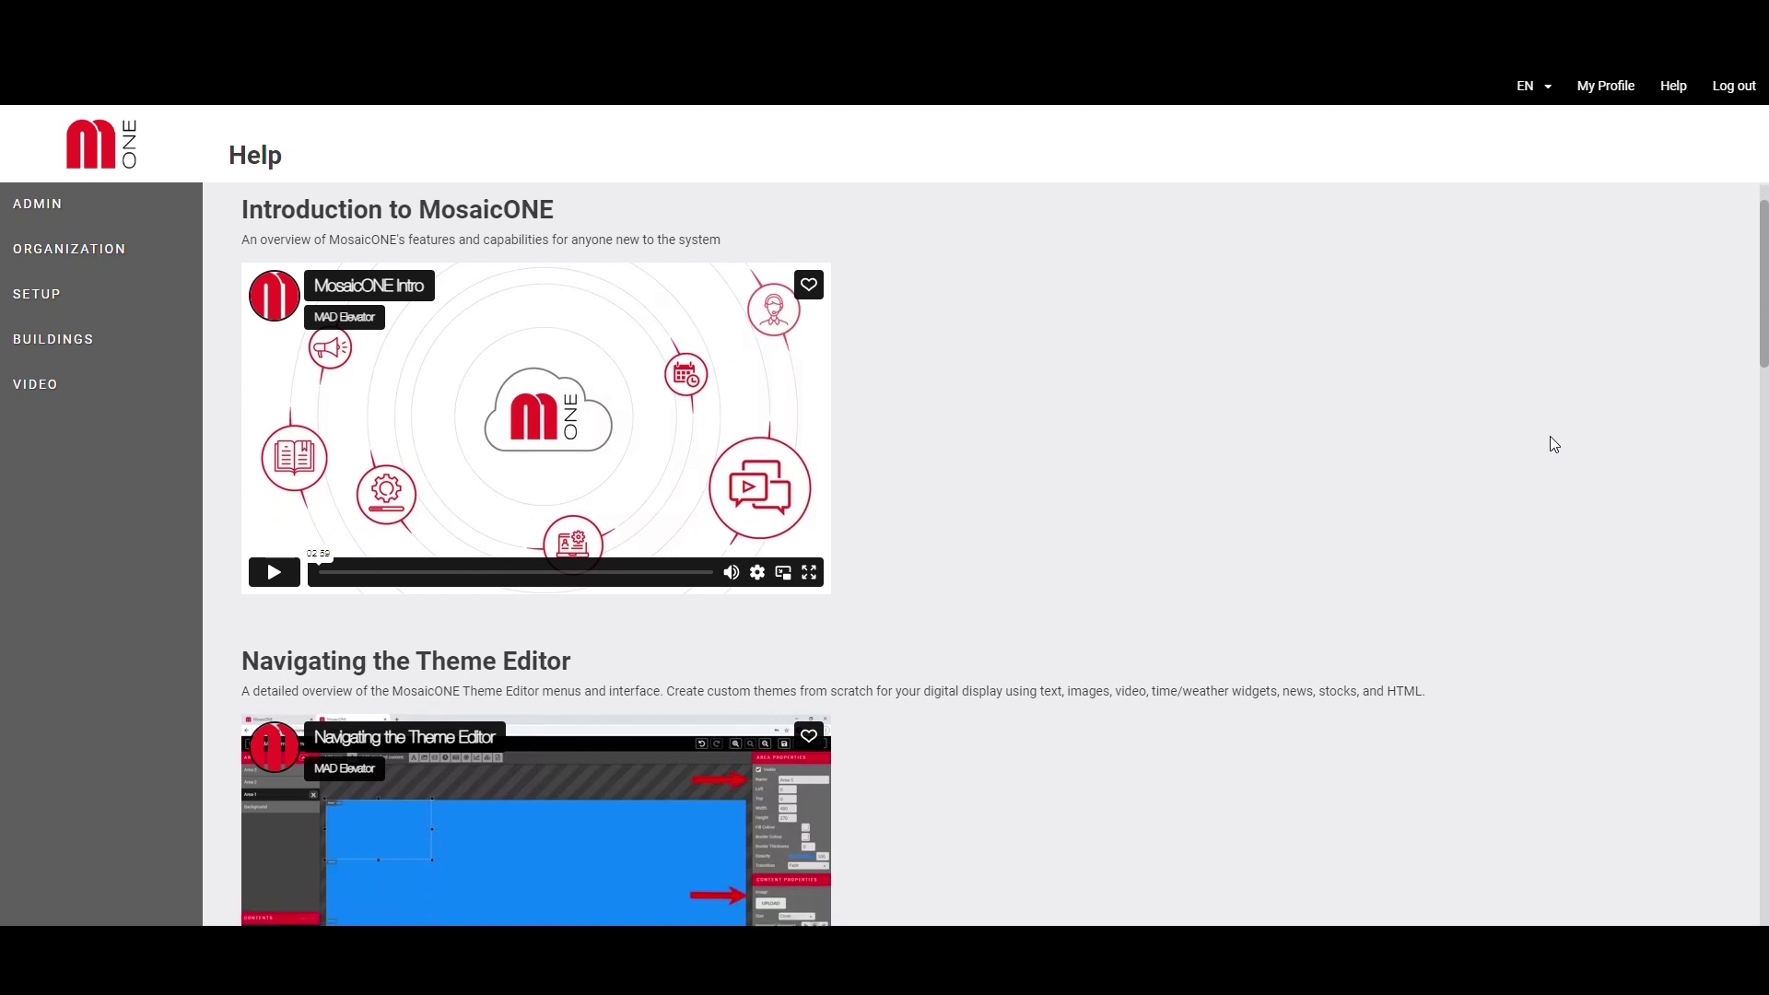
scroll(1552, 441, down, 8)
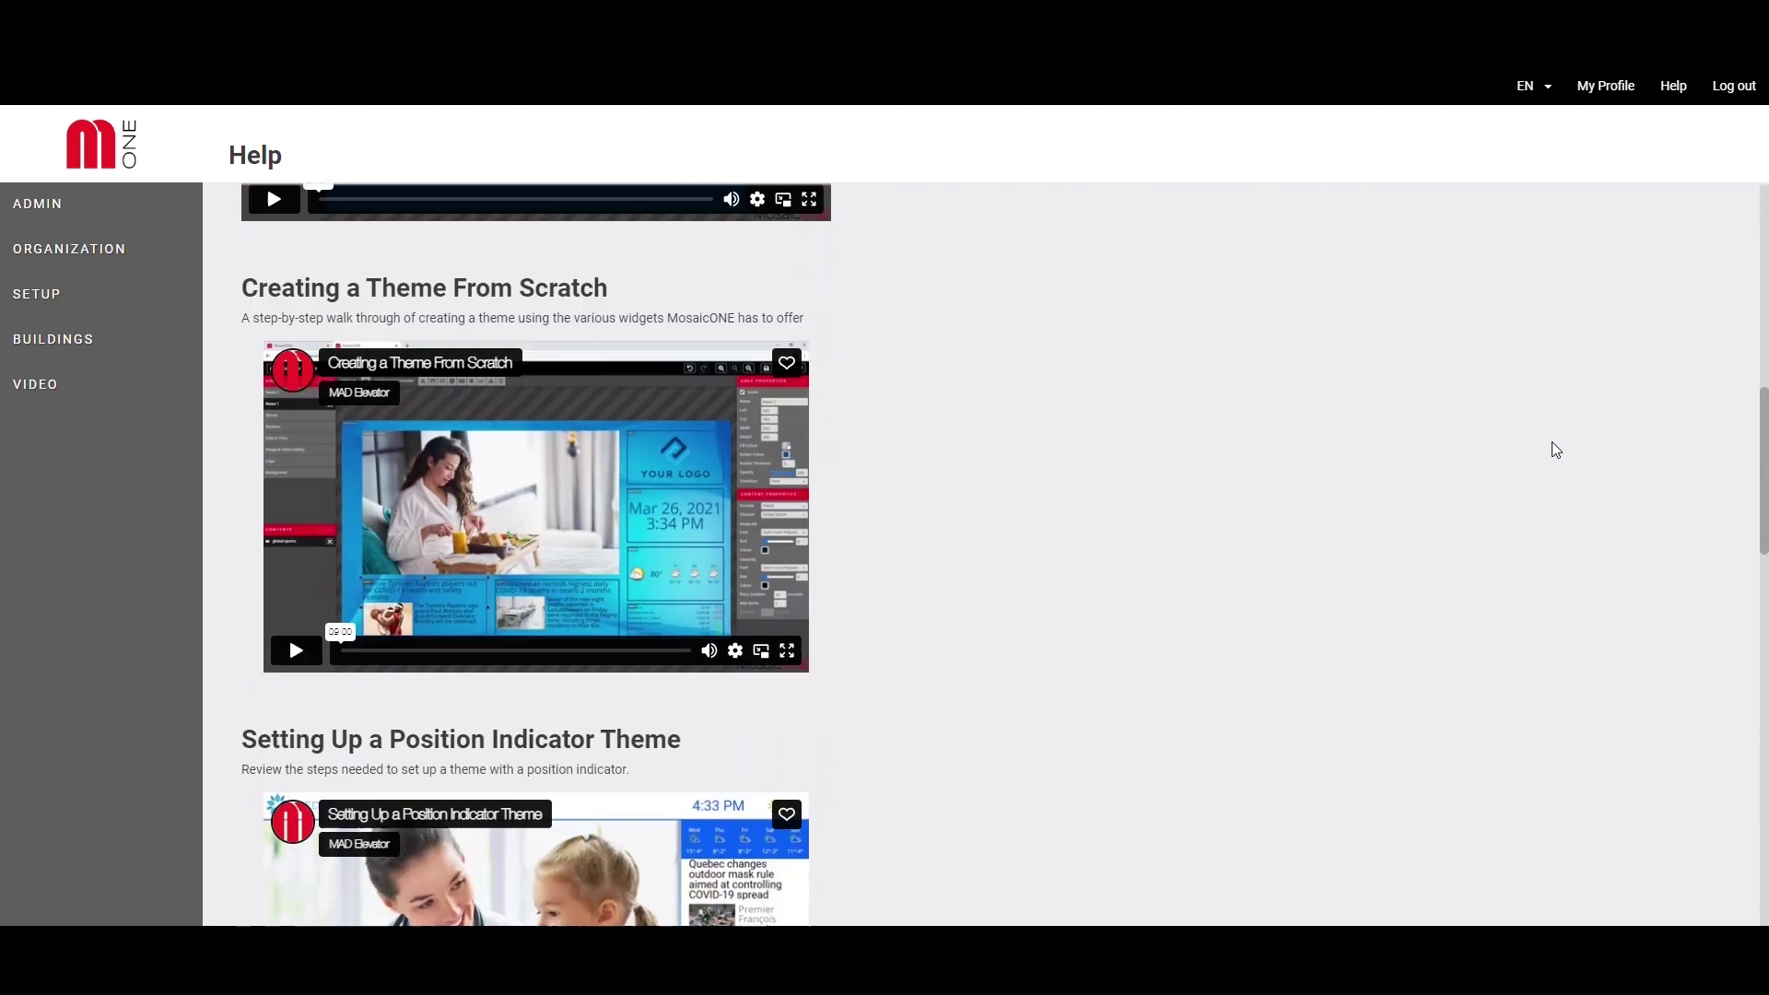
scroll(1553, 446, up, 7)
scroll(1556, 455, up, 8)
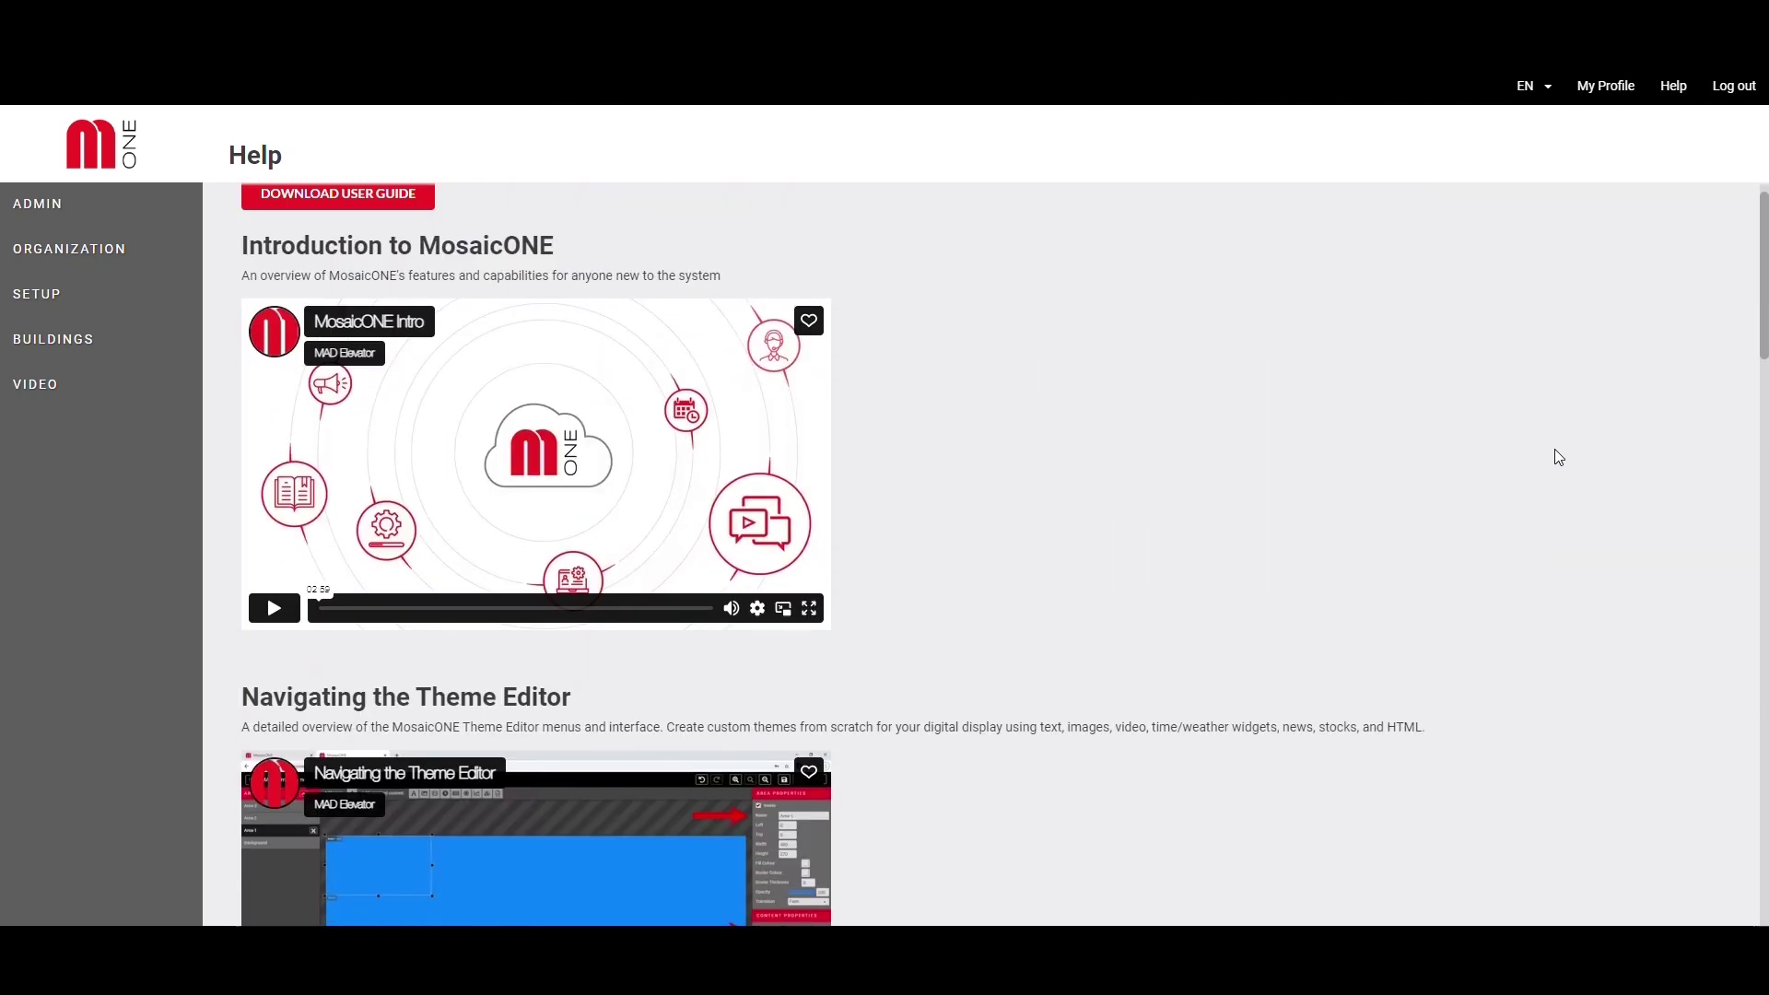
click(411, 241)
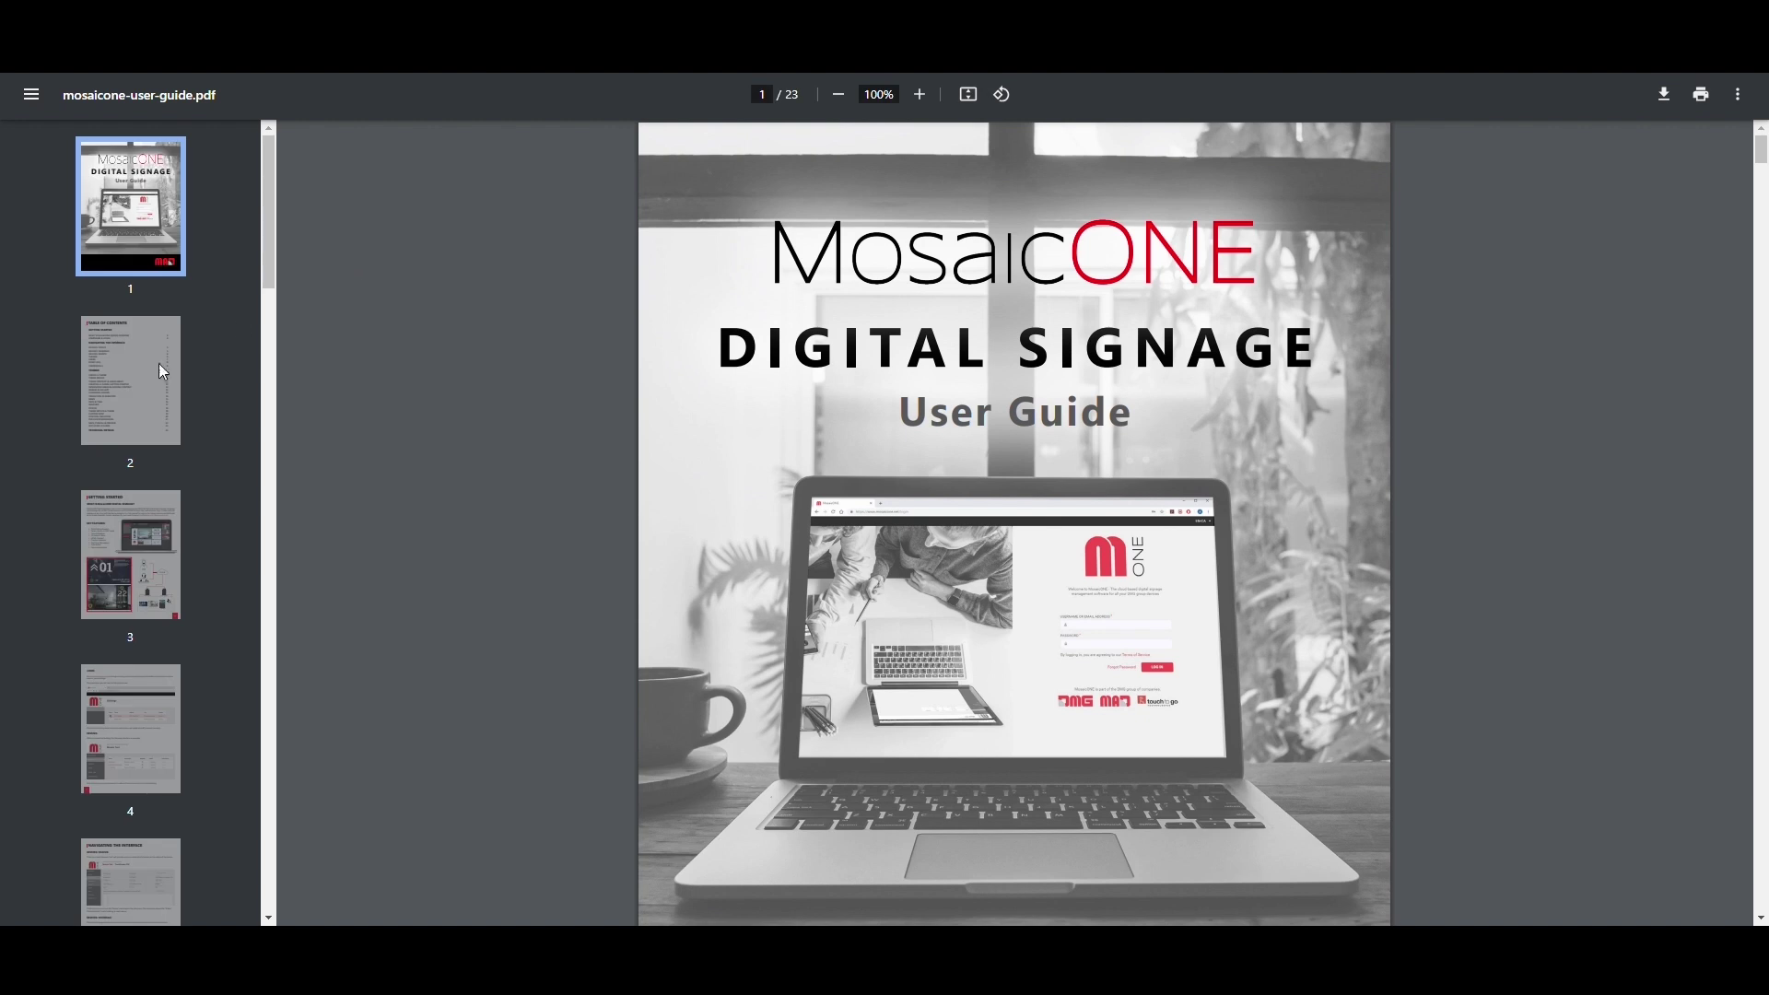
- Go to the IMAGES & GALLERY section (page 13) via the table of contents and highlight the accepted image formats
click(130, 377)
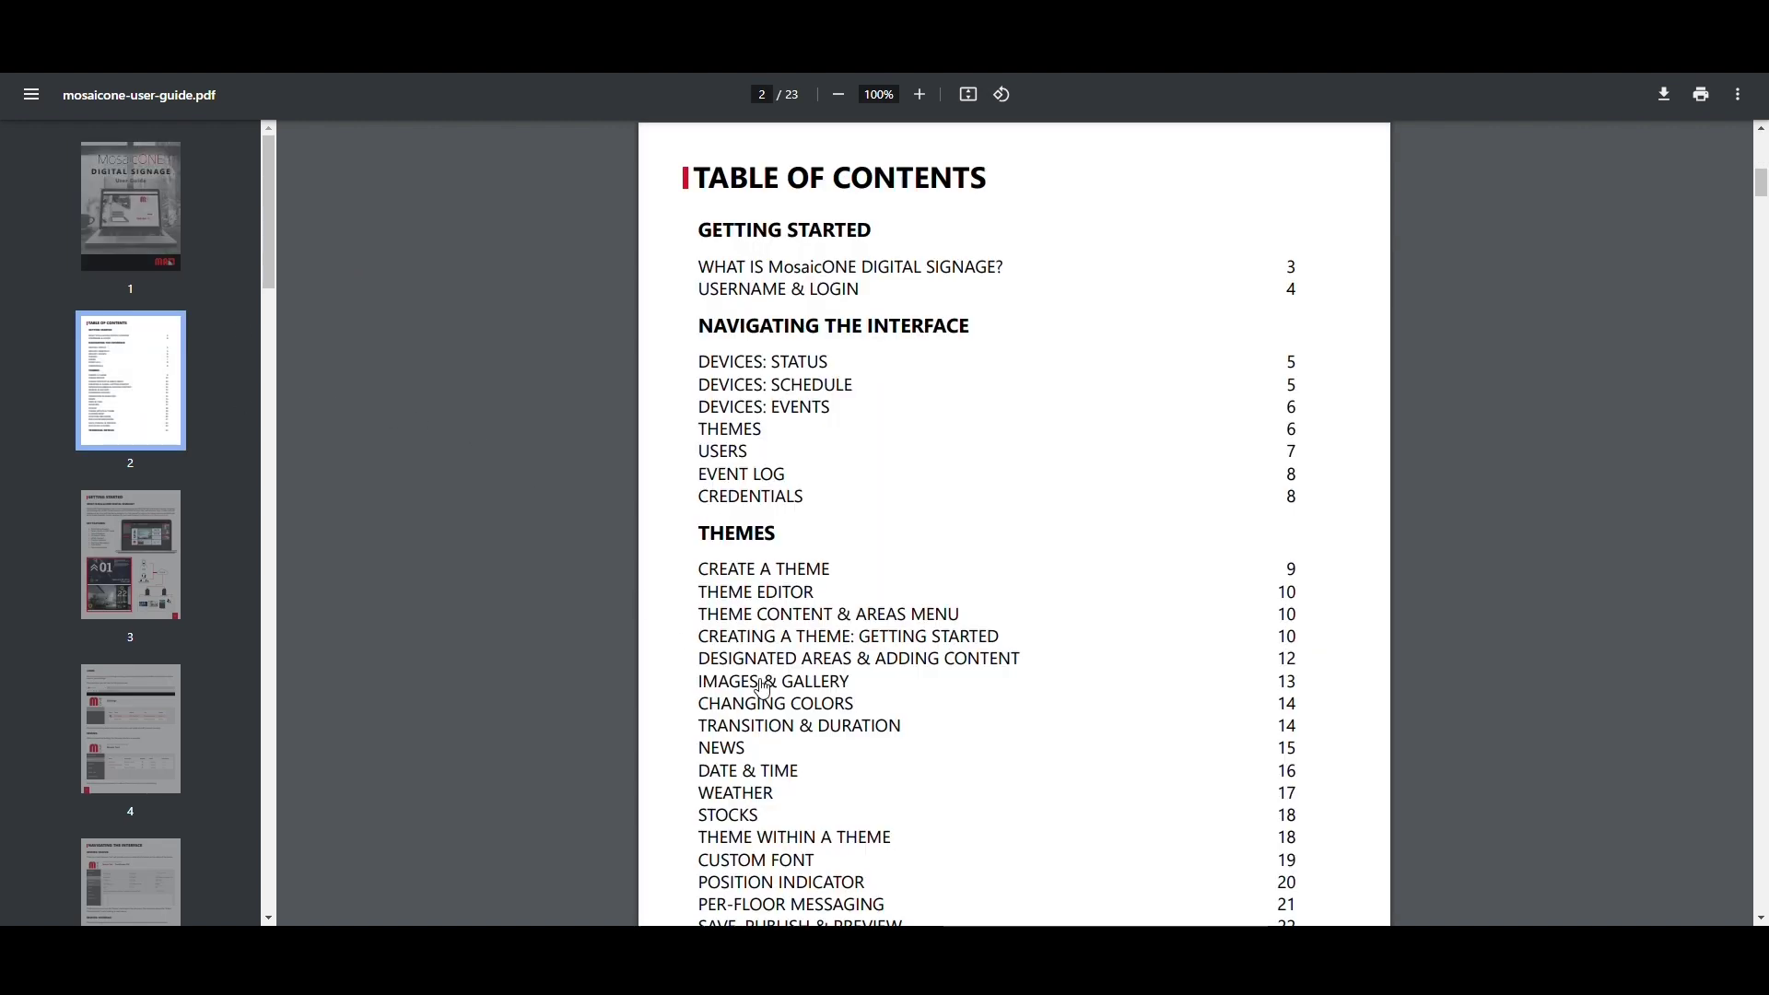
click(751, 682)
drag(794, 214, 1003, 214)
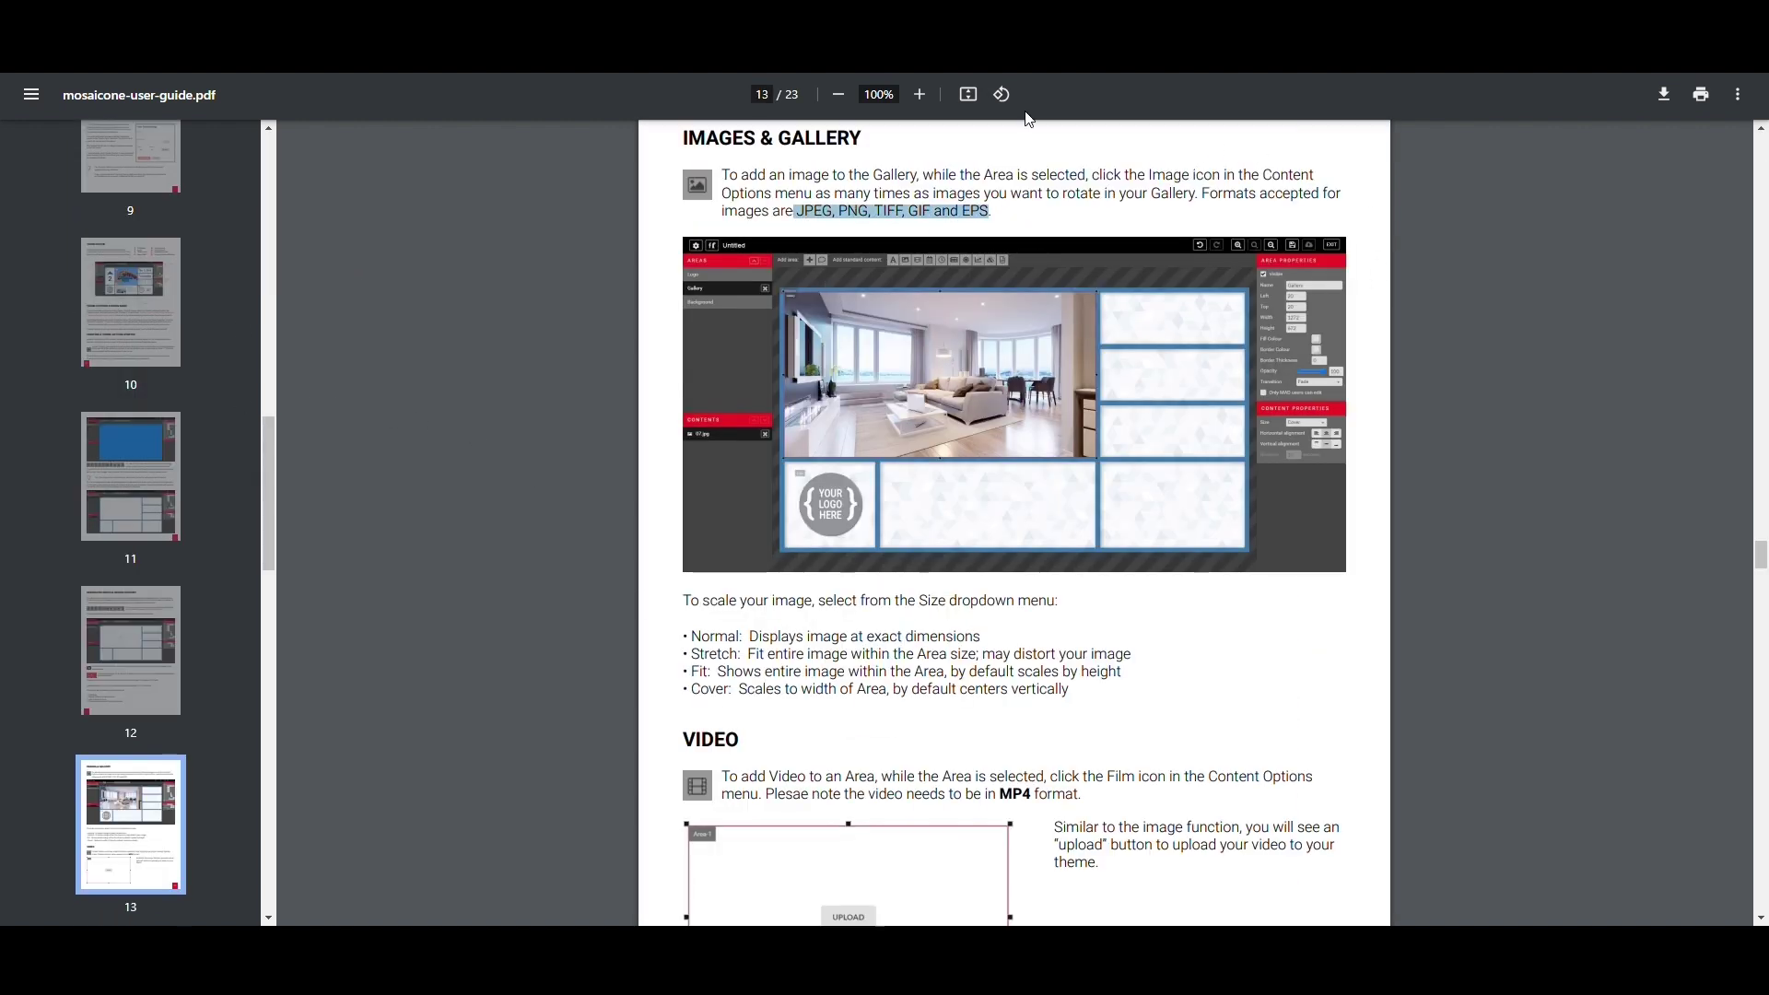